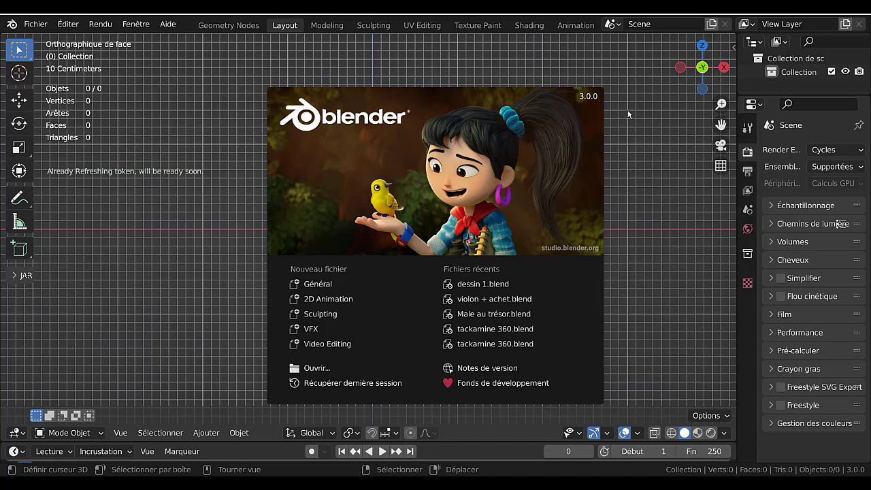
Step: Dismiss the splash screen and add a UV sphere mesh at the world origin
left_click(648, 198)
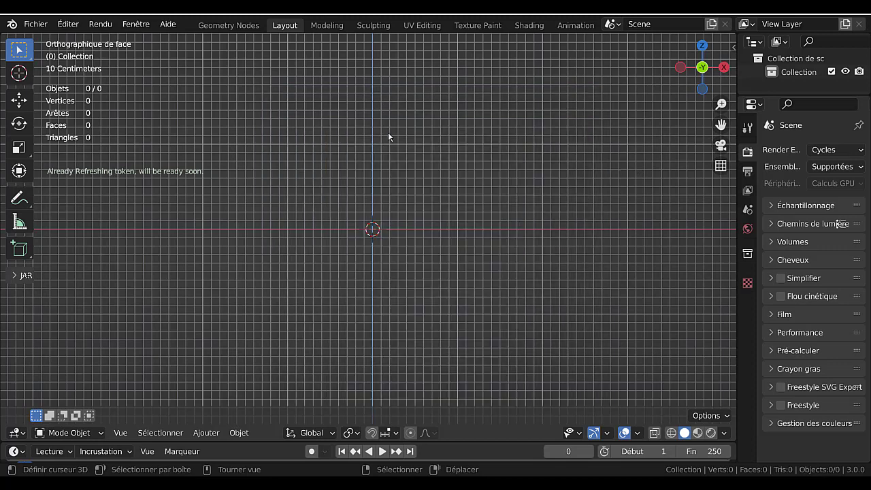
left_click(206, 434)
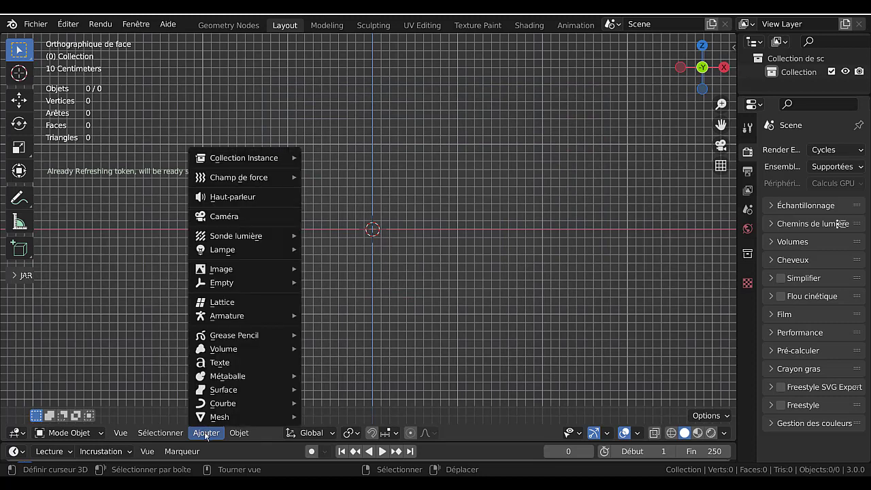
mouse_move(207, 421)
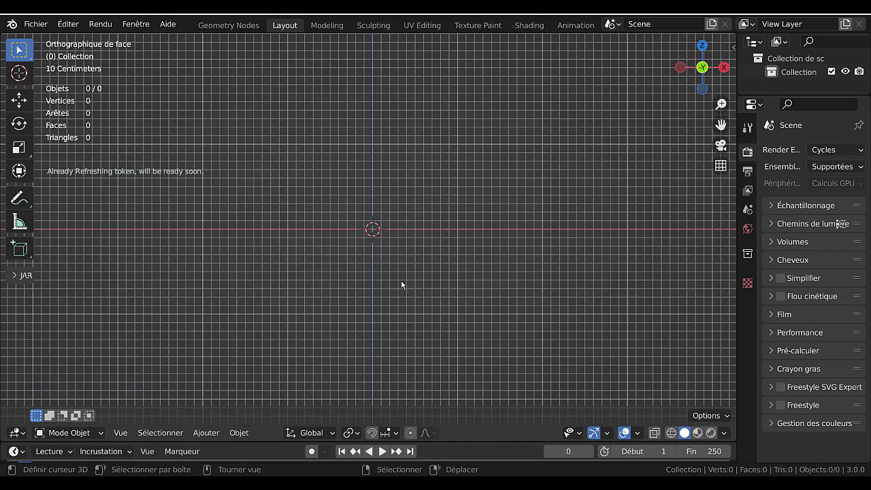
key("shift+a")
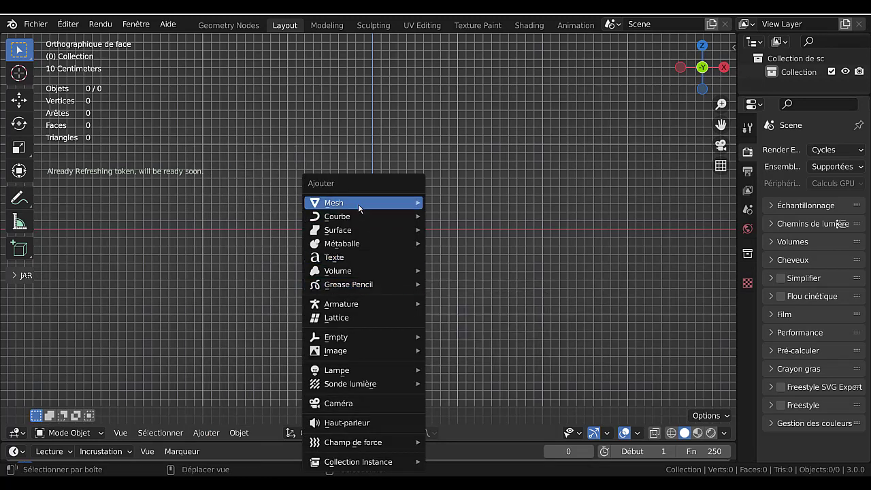
mouse_move(358, 204)
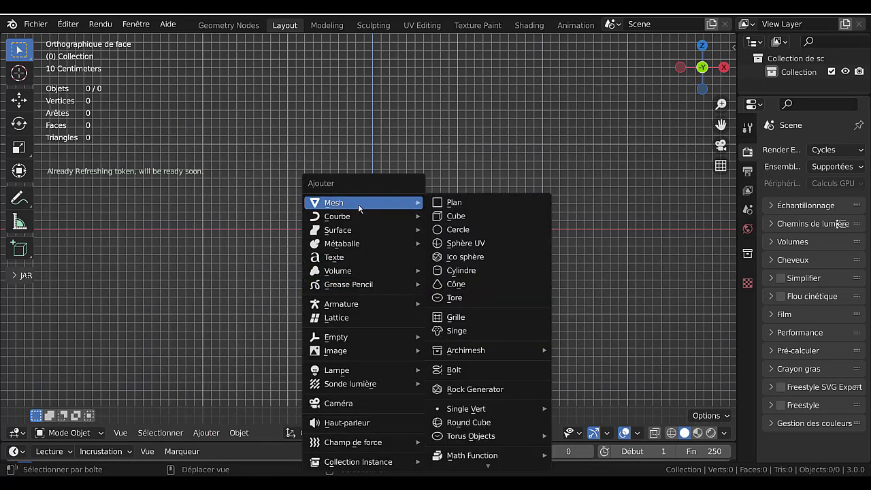
left_click(484, 243)
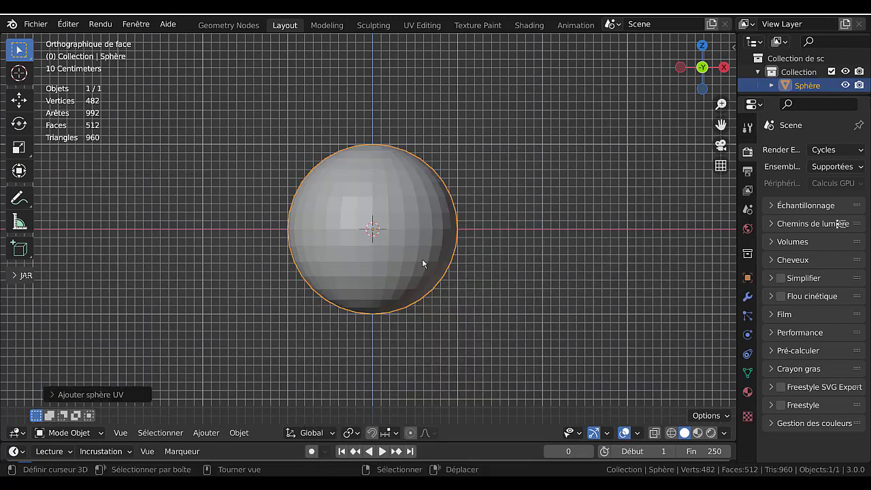
Step: In Edit Mode, scale the whole sphere along Z into a slender spindle nearly six times as tall as it is wide
scroll(511, 285, "down", 2)
scroll(511, 286, "up", 1)
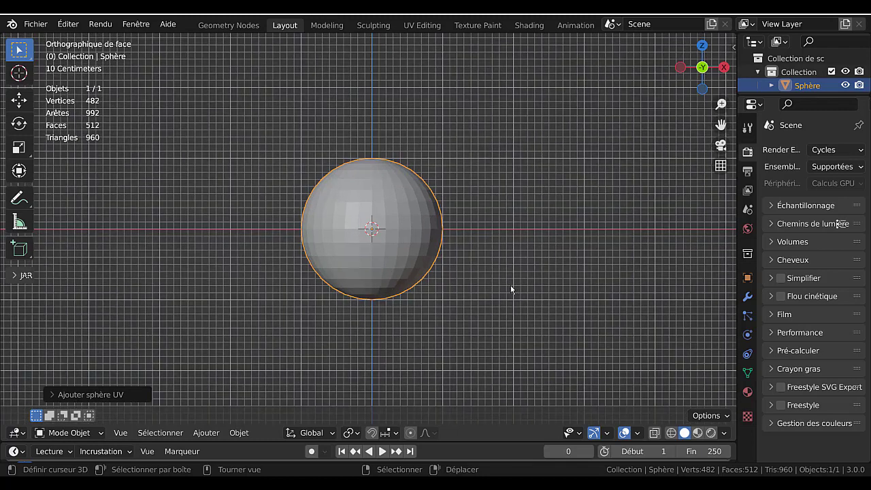
key("Tab")
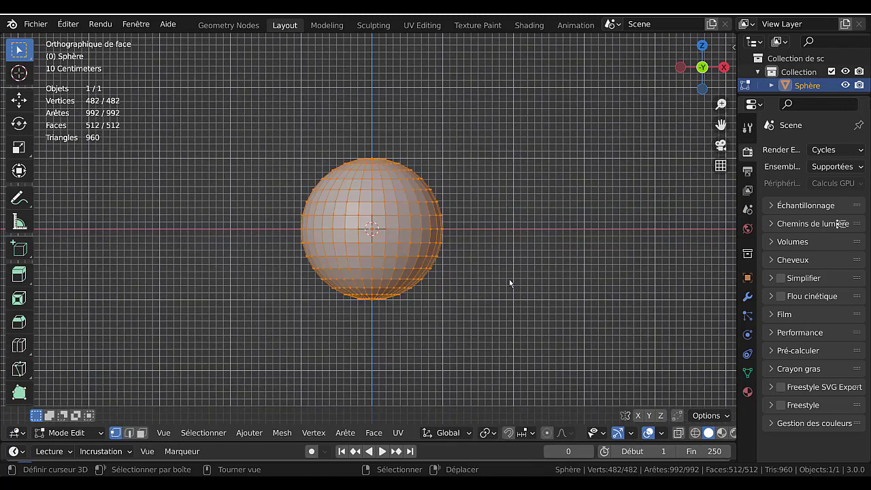
key("s")
key("z")
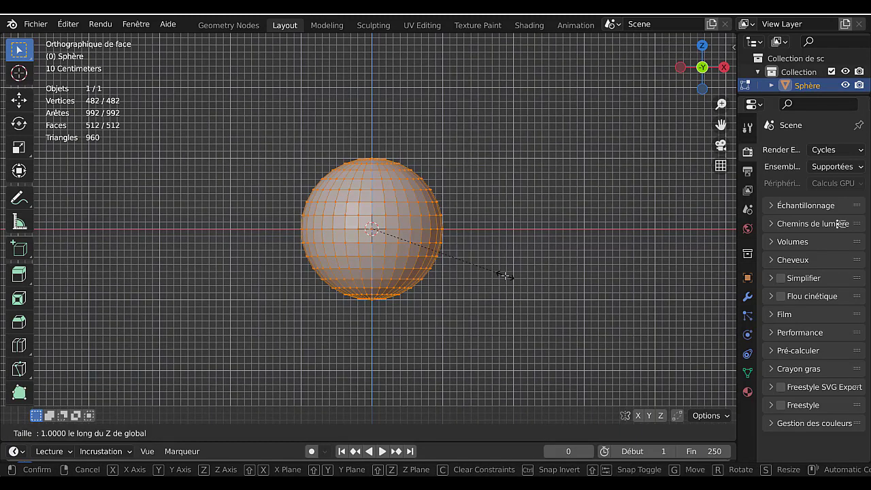
left_click(372, 238)
scroll(378, 247, "down", 6)
scroll(378, 247, "up", 5)
scroll(379, 247, "down", 5)
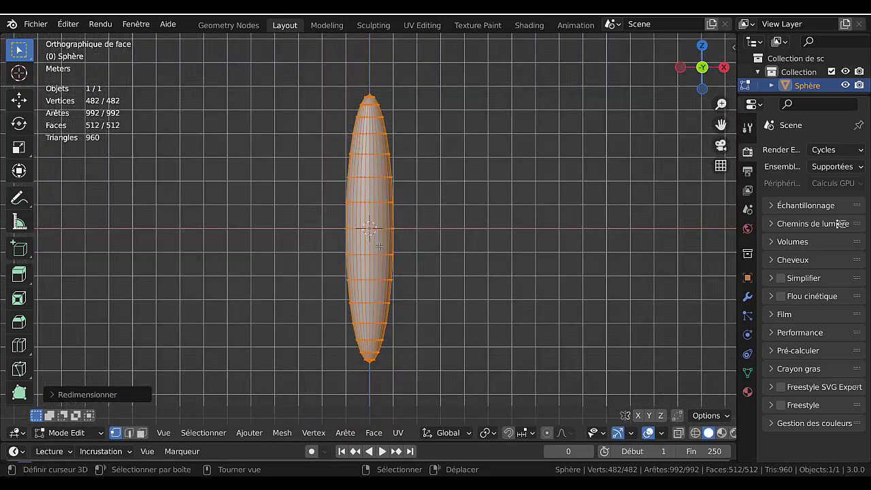
scroll(378, 247, "up", 2)
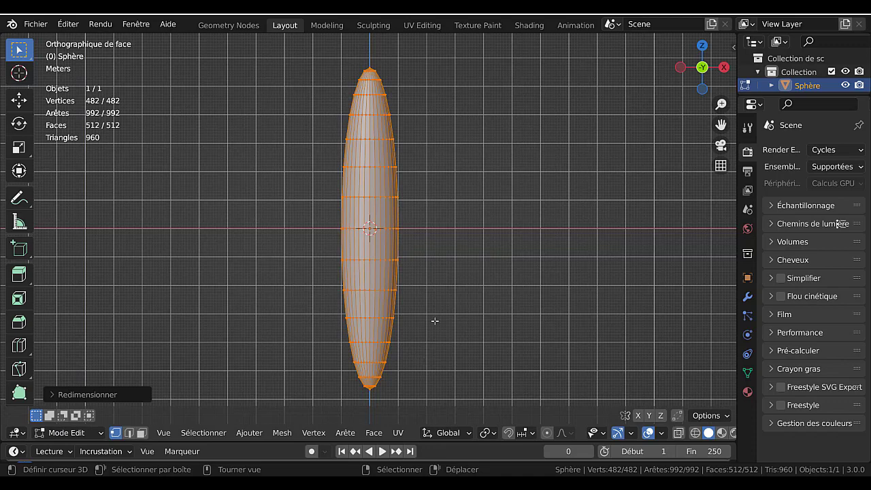
Step: Switch to face selection, clear the selection and select the two central vertical face strips on the front of the spindle
scroll(435, 319, "up", 2)
scroll(395, 338, "up", 1)
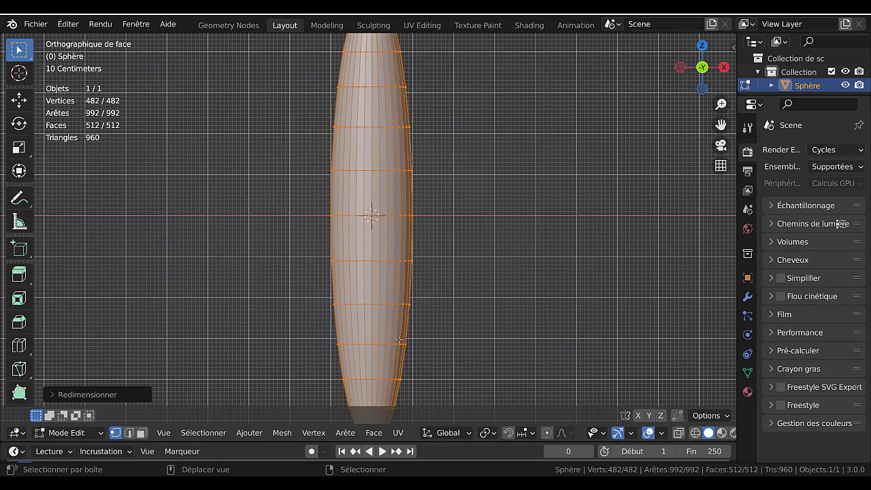
middle_click_drag(386, 351, 391, 282, "shift")
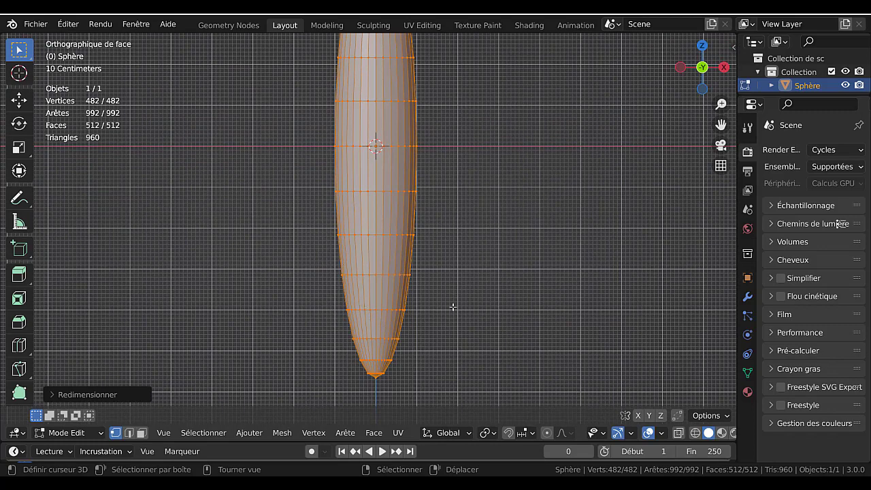
scroll(466, 306, "down", 2)
scroll(466, 306, "up", 1)
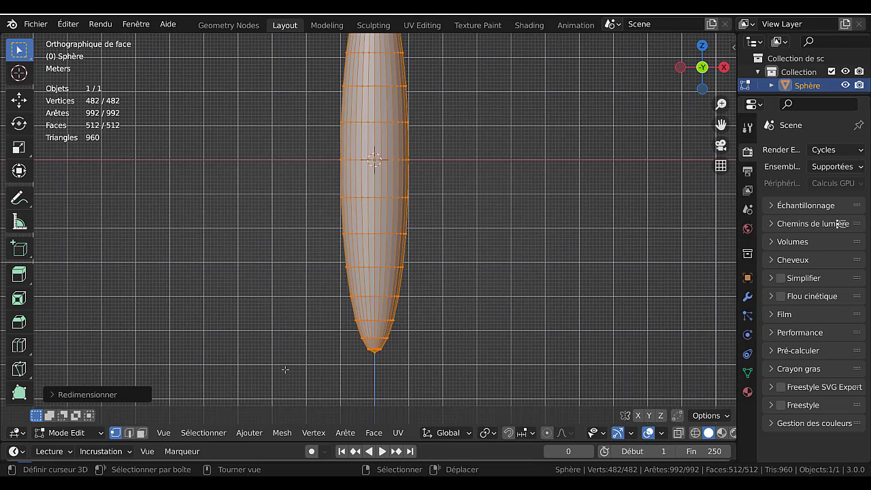
left_click(141, 433)
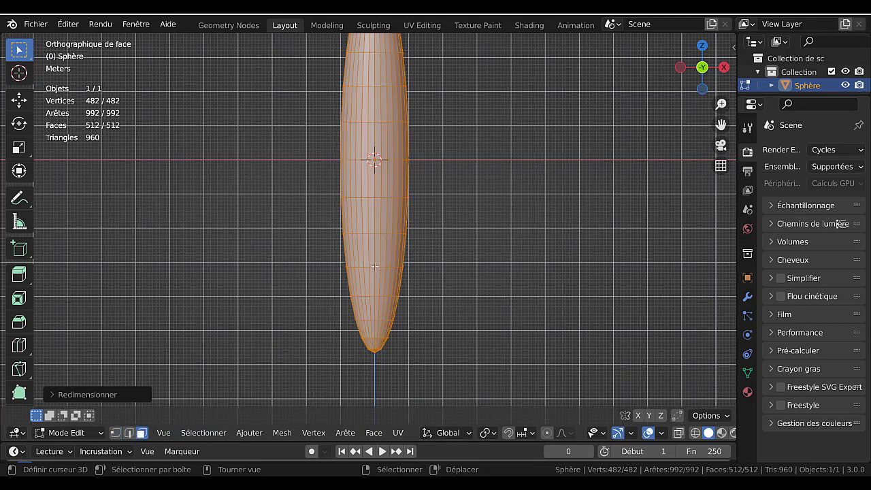
key("alt")
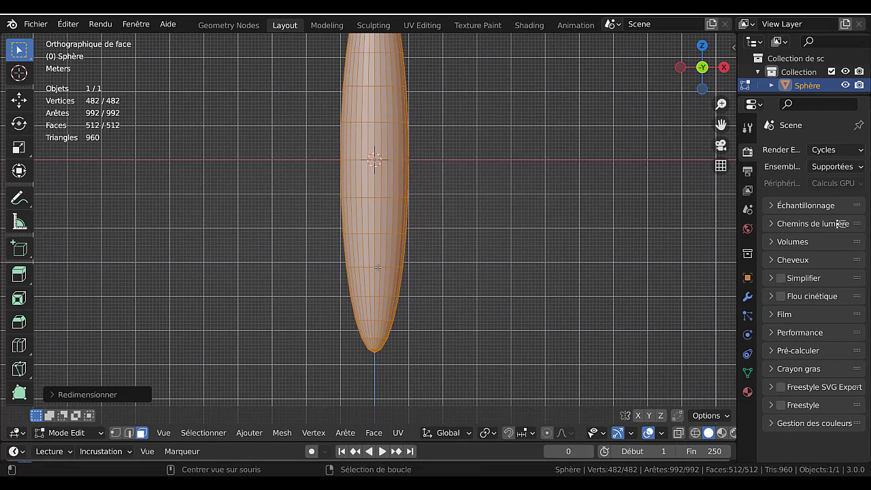
key("alt+a")
left_click(375, 267, "alt")
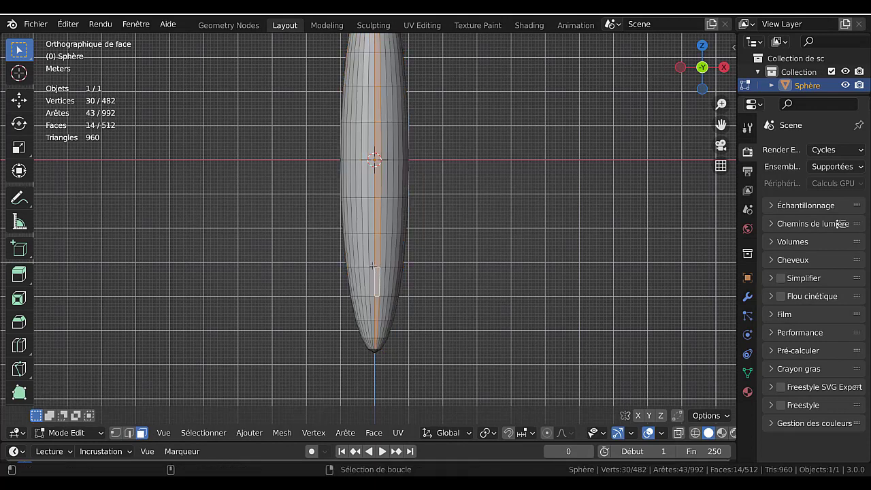
left_click(372, 266, "alt+shift")
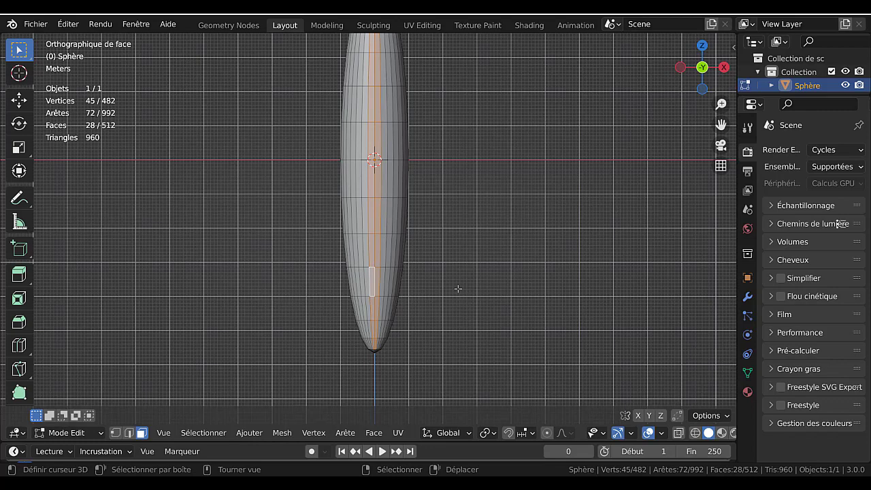
Step: Add the two central vertical face strips on the back of the spindle to the selection
key("ctrl+KP_1")
scroll(360, 284, "up", 2)
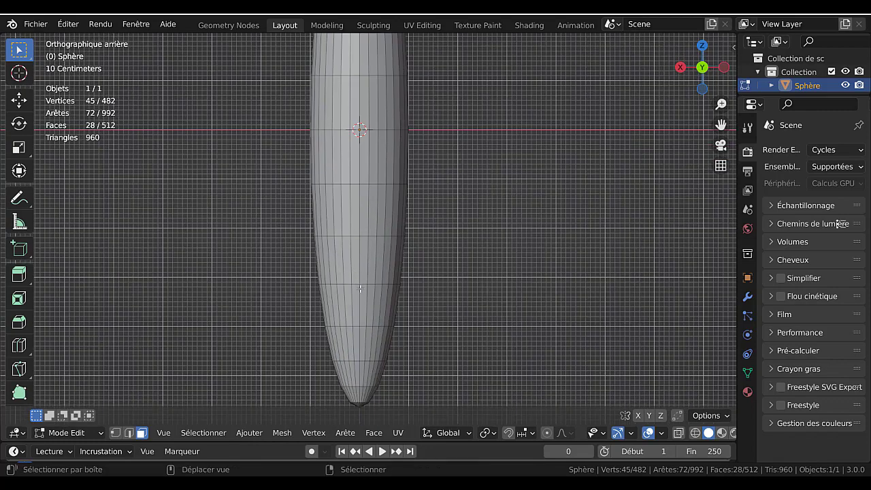
left_click(364, 286, "alt+shift")
left_click(355, 284, "alt+shift")
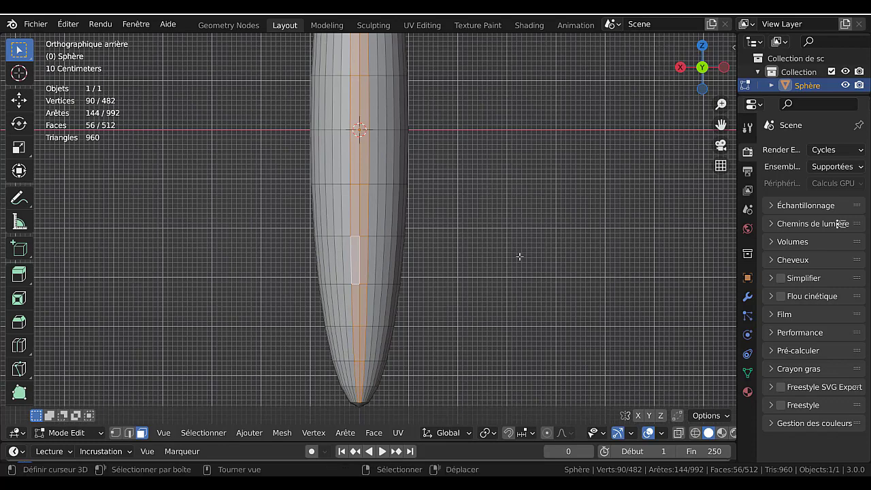
Step: Extend the selection with the two central vertical face strips on both the right and left sides of the spindle
key("KP_3")
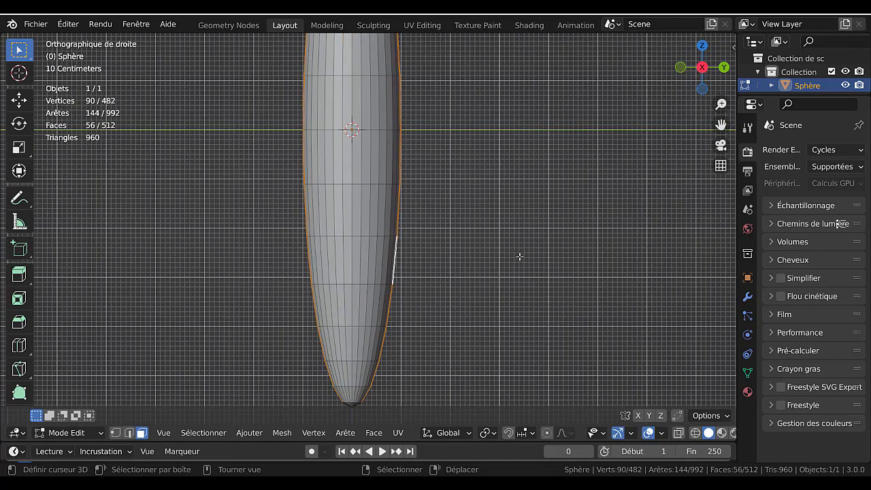
left_click(350, 237, "alt+shift")
left_click(356, 236, "alt+shift")
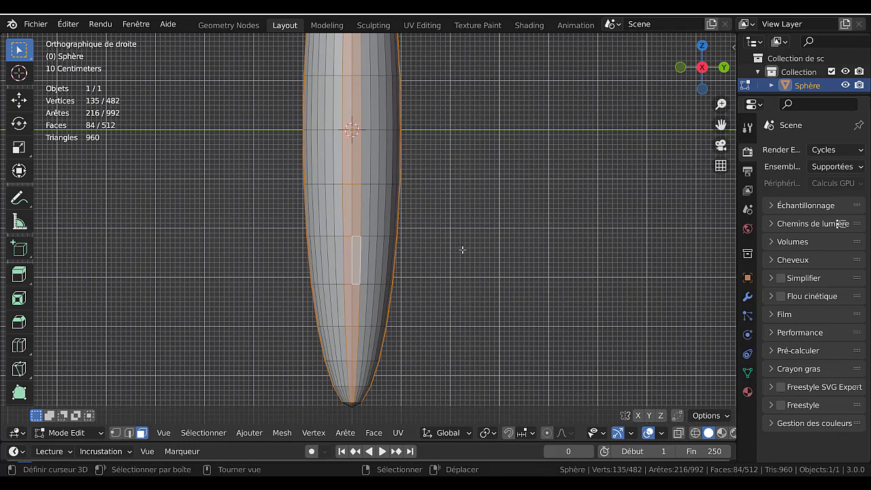
key("ctrl+KP_3")
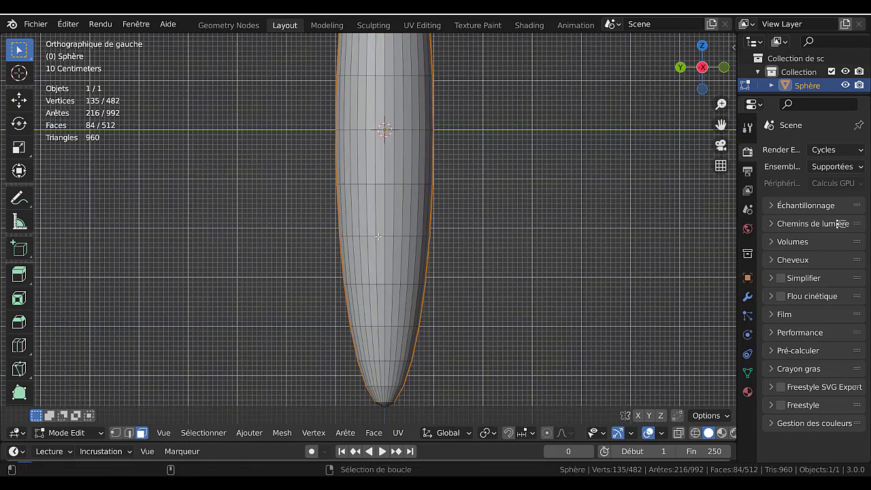
right_click(379, 236, "alt+shift")
right_click(390, 236, "alt+shift")
scroll(475, 259, "down", 3)
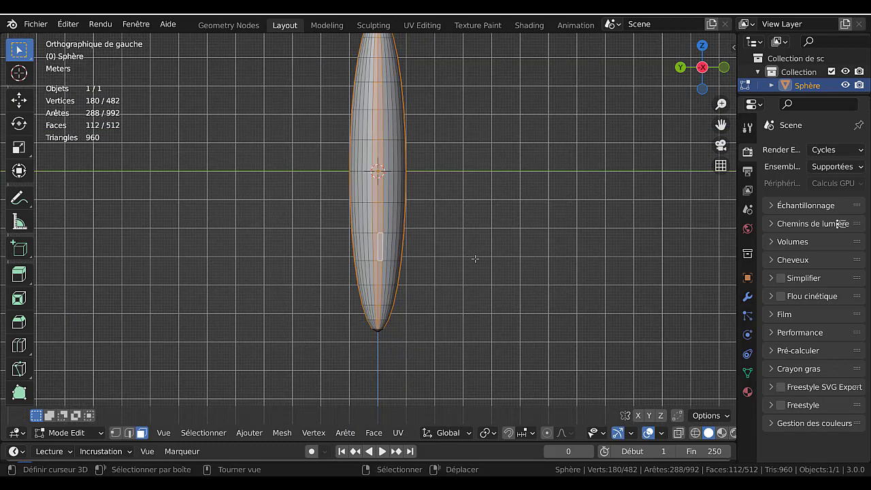
Step: Turn on X-ray and box-deselect the upper part of the strips from the front, keeping only the faces near the spindle's lower end
key("alt+z")
scroll(475, 259, "down", 2)
middle_click_drag(456, 266, 465, 268)
key("KP_1")
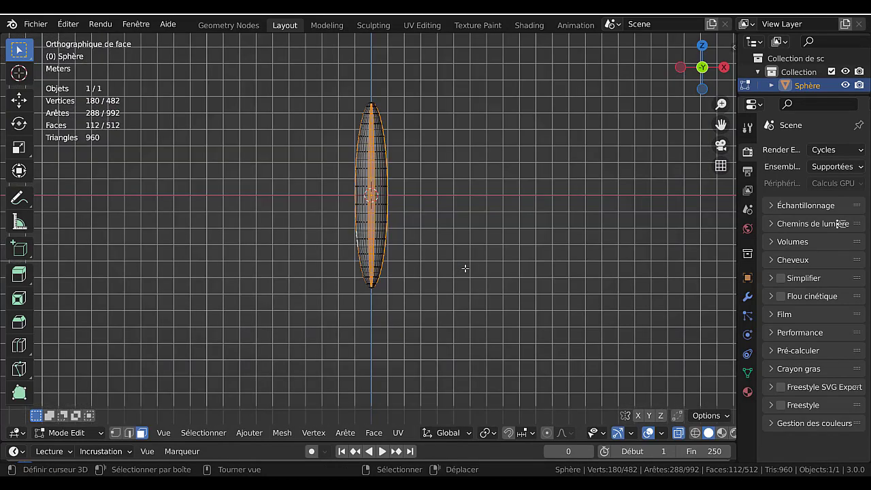
scroll(474, 261, "up", 3)
scroll(472, 228, "down", 1)
middle_click_drag(473, 229, 474, 254, "shift")
key("b")
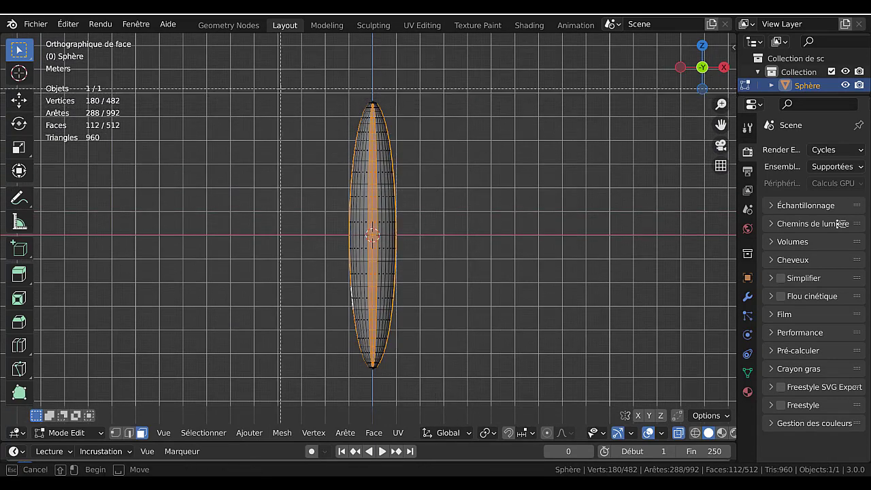
left_click_drag(248, 81, 485, 307)
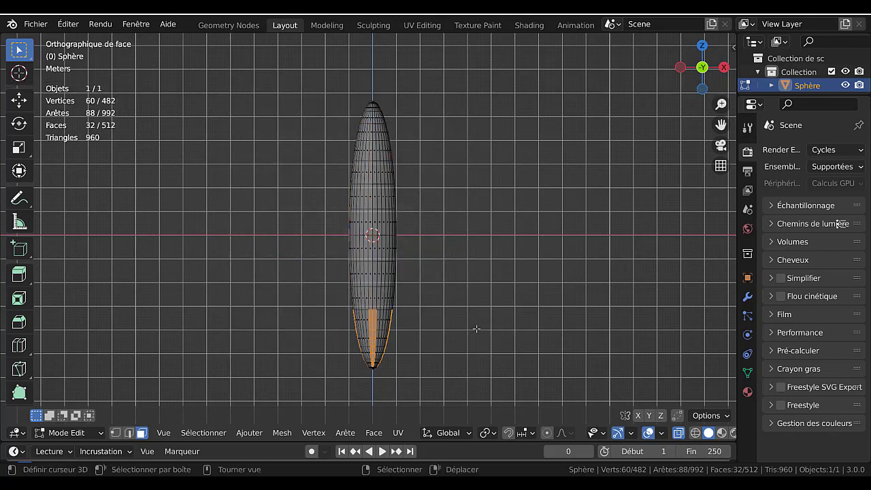
Step: Box-deselect the faces at the bottom tip, keeping three faces per strip for the fins
middle_click_drag(476, 327, 479, 238, "shift")
scroll(476, 280, "up", 3)
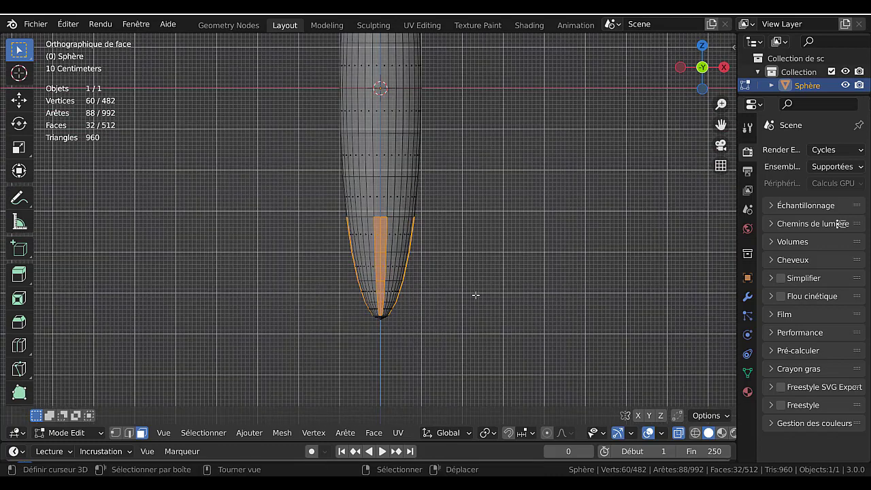
key("b")
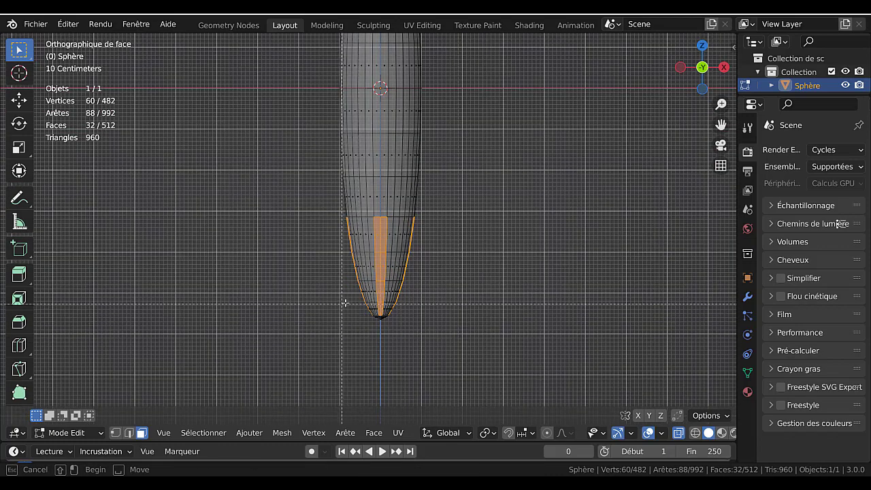
middle_click_drag(345, 302, 494, 347)
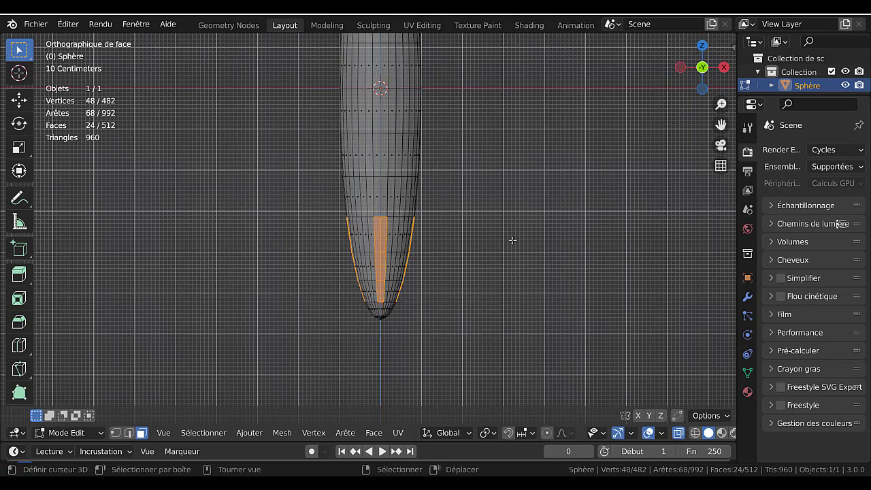
Step: Extrude the selected faces along their normals by about 1.64 m to form four fins
key("alt+e")
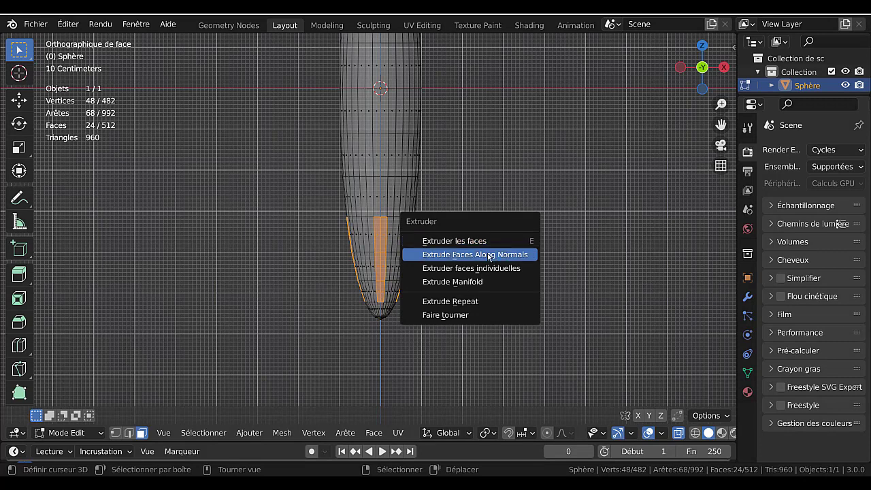
left_click(487, 254)
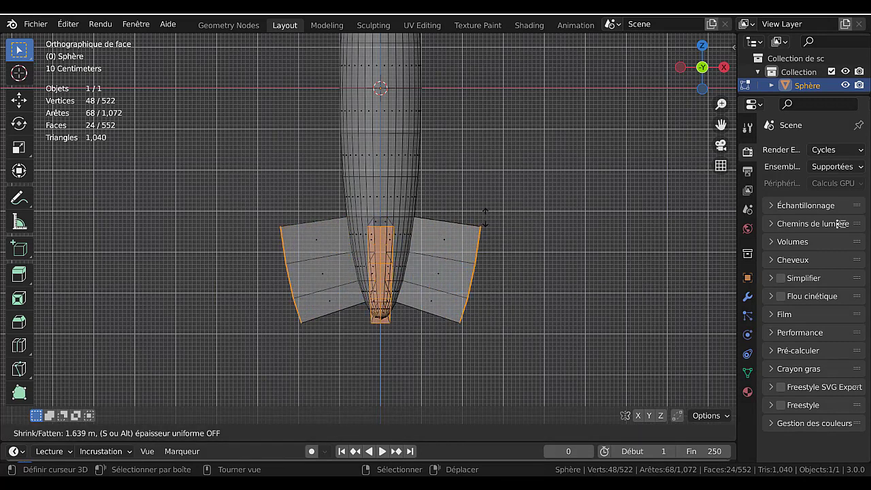
left_click(486, 216)
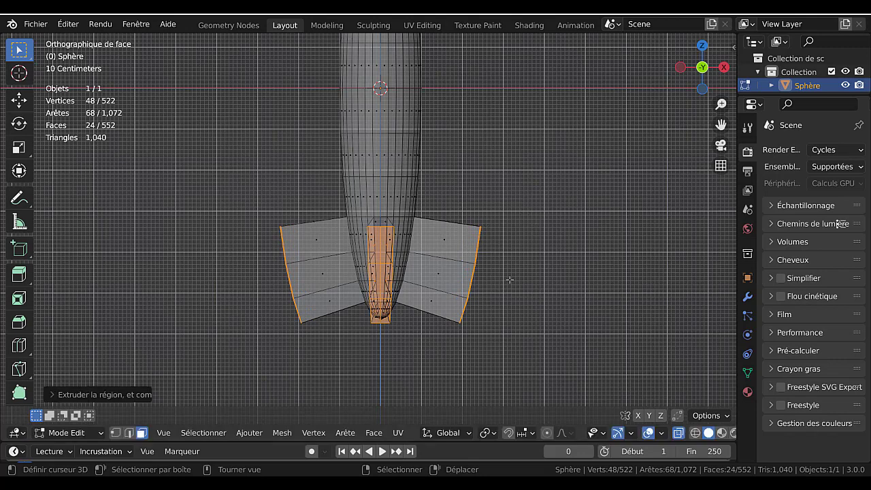
Step: Set the transform pivot point to individual origins
left_click(485, 434)
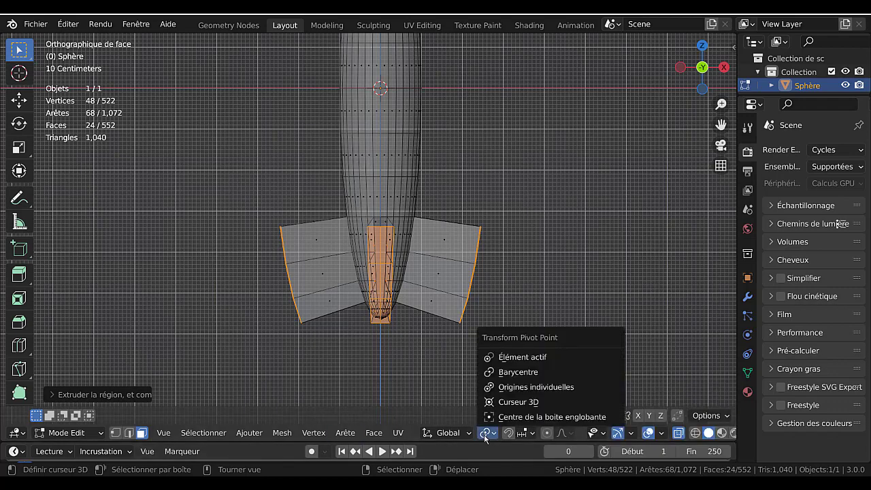
left_click(509, 387)
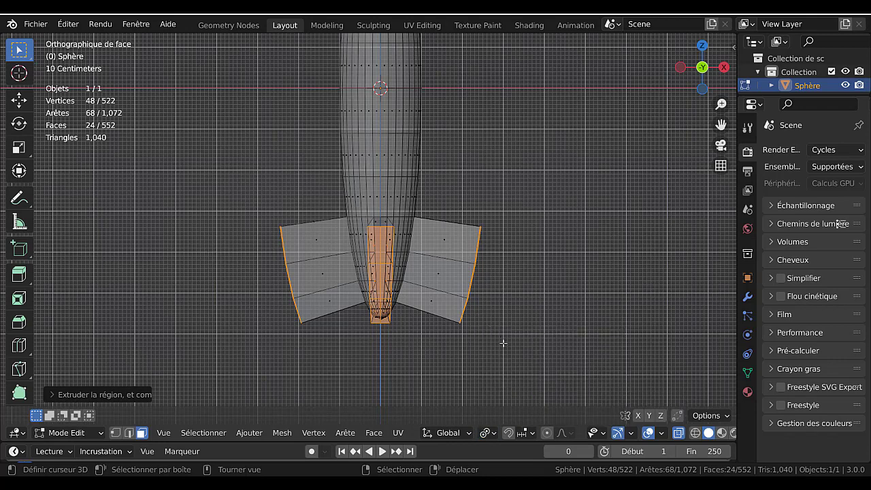
Step: Turn off X-ray so that the four fins display as solid geometry
key("alt+z")
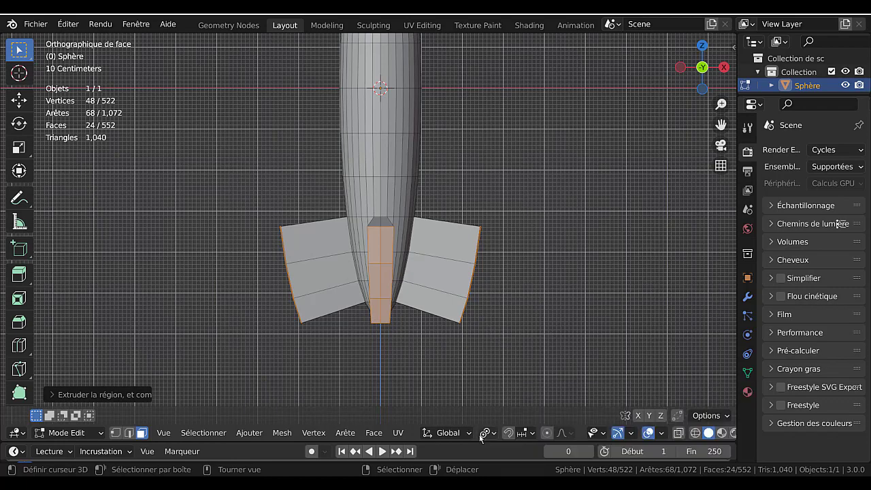
middle_click_drag(552, 324, 496, 333)
Step: Try scaling the four fin tips to about 0.15 around their individual origins
key("s")
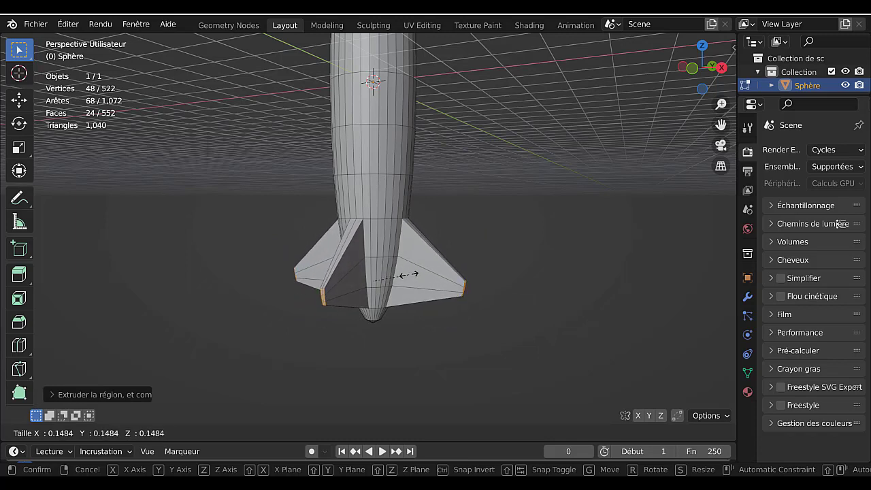
left_click(408, 274)
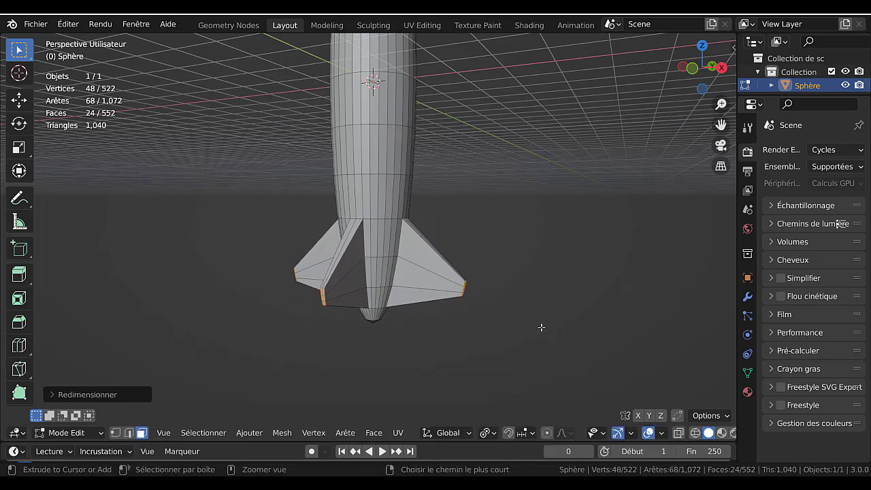
key("ctrl+z")
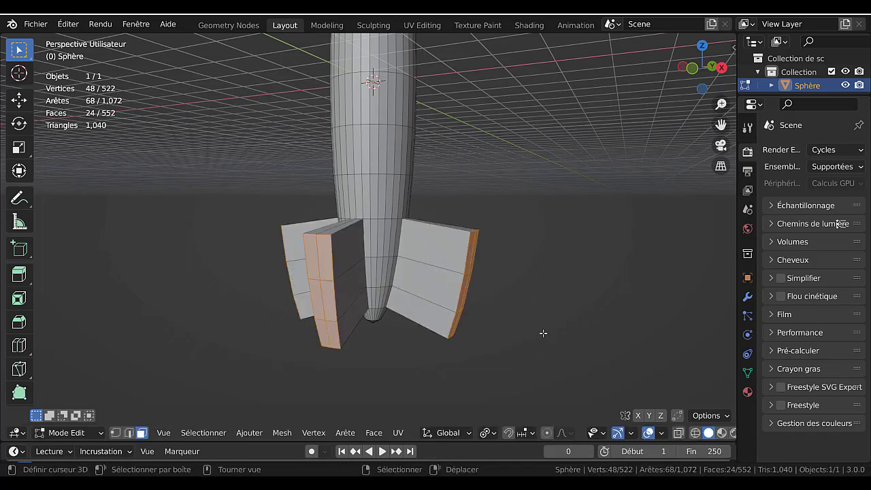
Step: Try scaling the fin tips around their shared median point, and restore individual origins as the pivot
left_click(488, 433)
left_click(506, 374)
key("s")
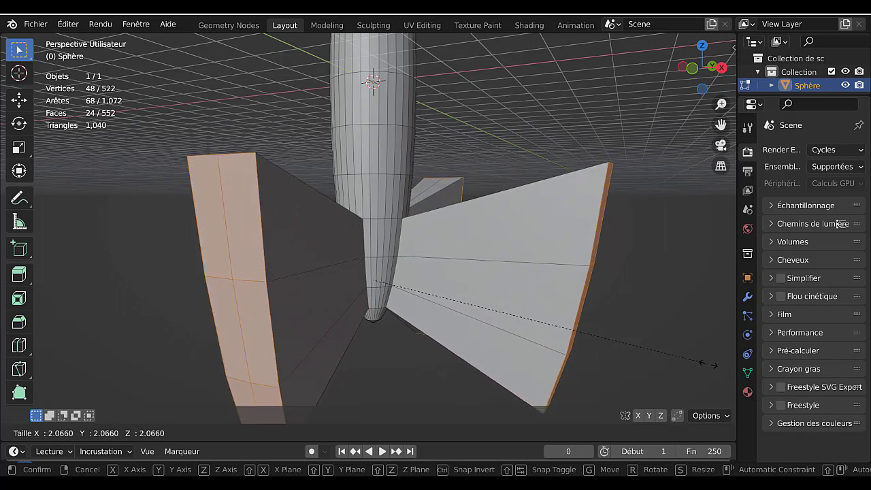
left_click(496, 325)
left_click(485, 433)
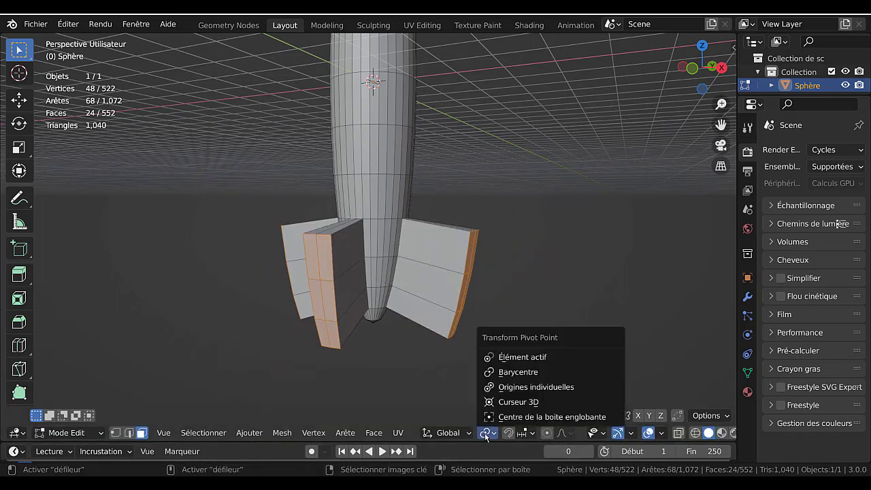
left_click(510, 386)
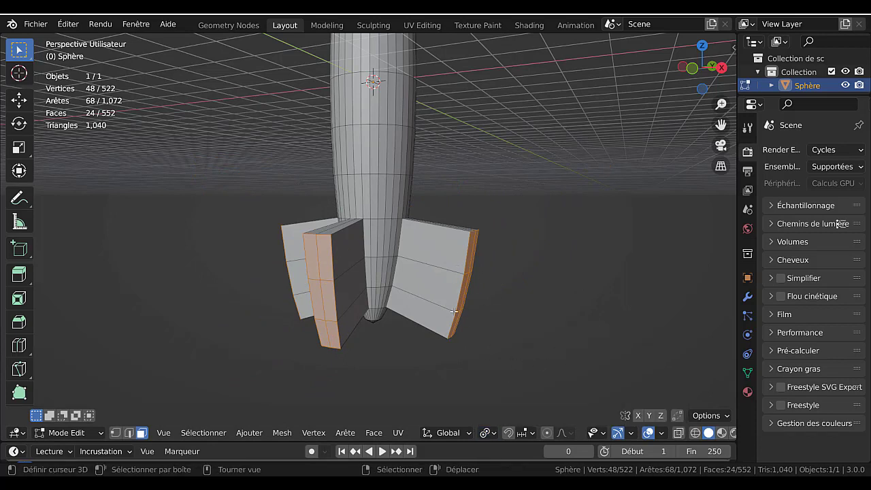
Step: Scale the four fin tip faces down to about 0.31 around their individual origins
key("s")
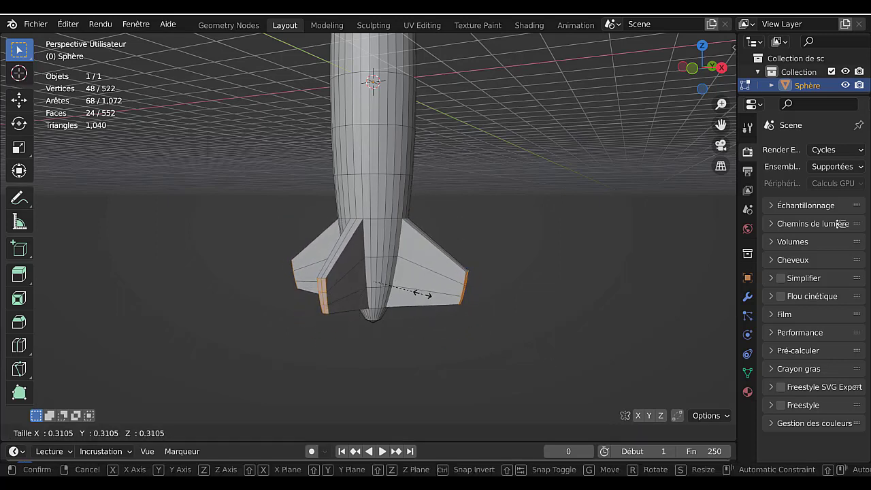
left_click(423, 294)
Step: Try moving the four fin tips straight down along the Z axis, well below the rocket's bottom tip
key("g")
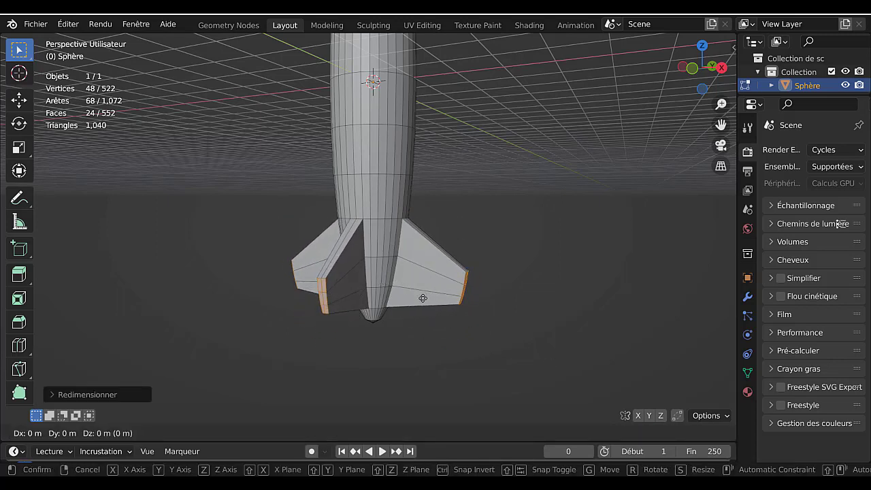
key("z")
left_click(428, 384)
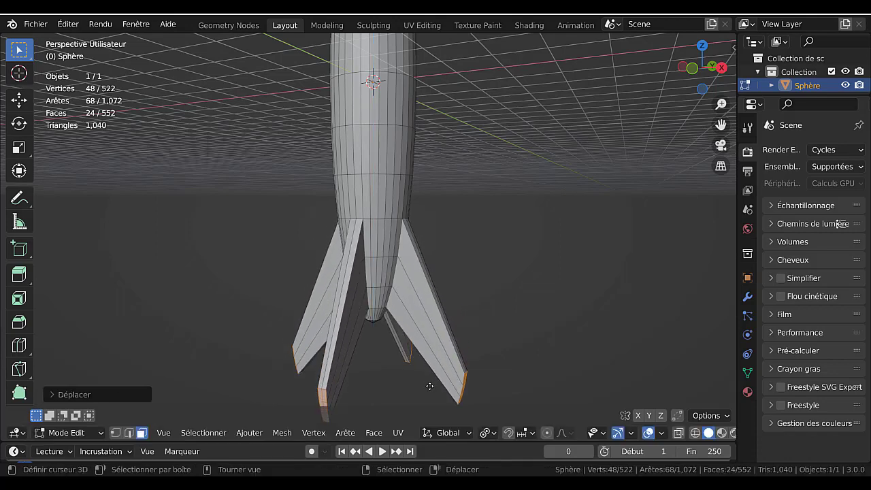
scroll(429, 381, "down", 4)
middle_click_drag(428, 373, 463, 371)
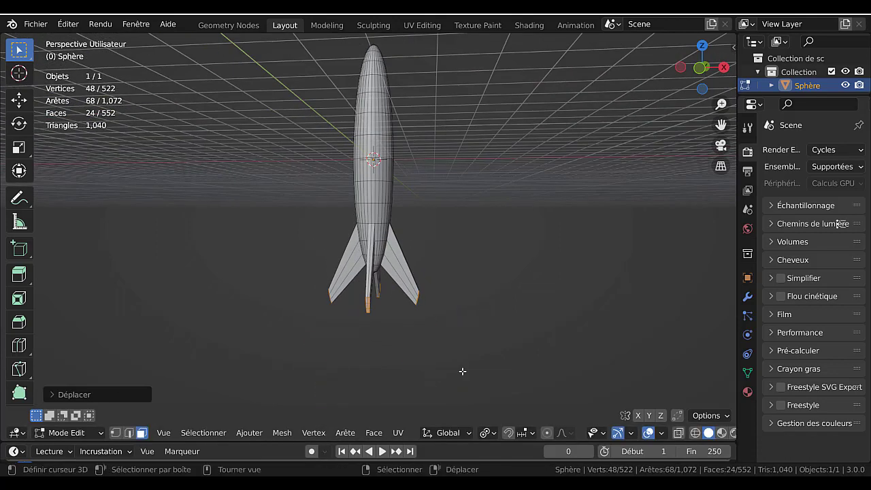
scroll(463, 371, "up", 1)
scroll(493, 363, "up", 2)
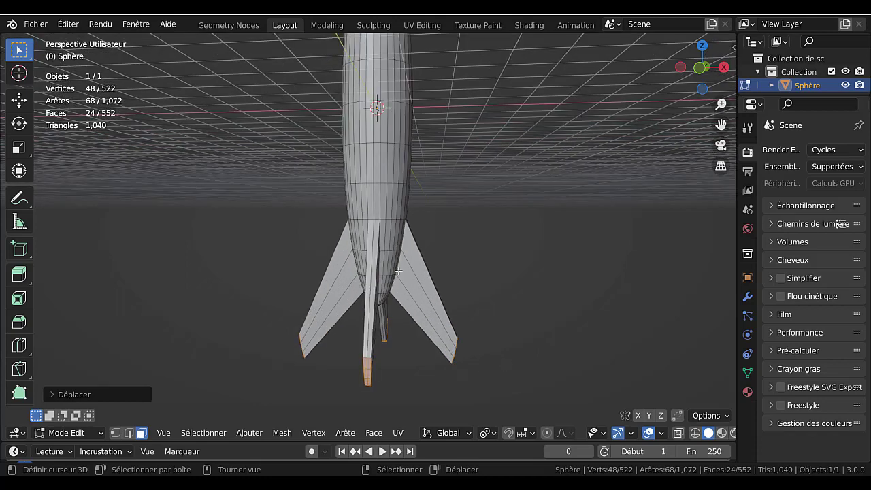
scroll(405, 366, "down", 4)
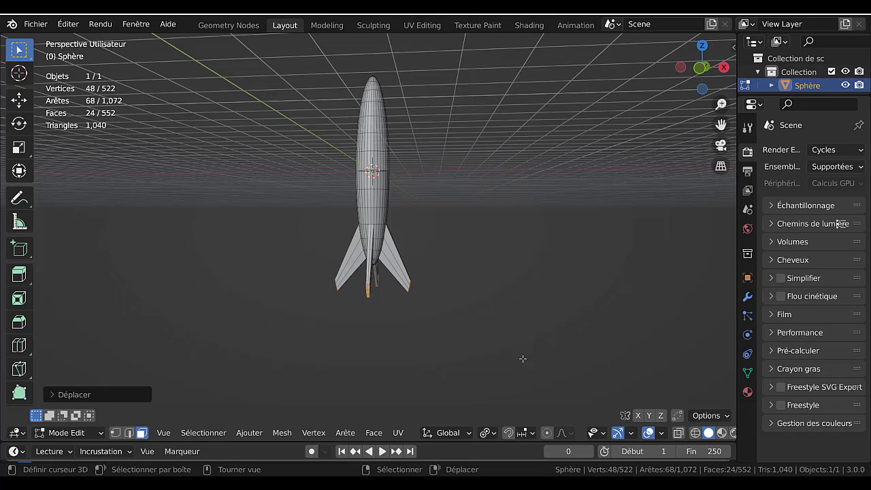
Step: Try squashing the fin tips by scaling them along the Z axis only, and undo it
scroll(521, 357, "up", 1)
middle_click_drag(521, 359, 511, 320, "shift")
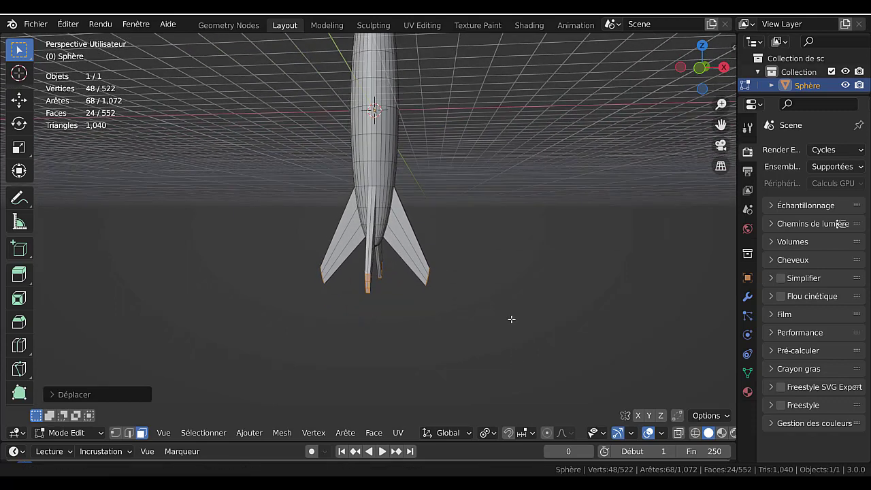
scroll(506, 336, "up", 1)
key("s")
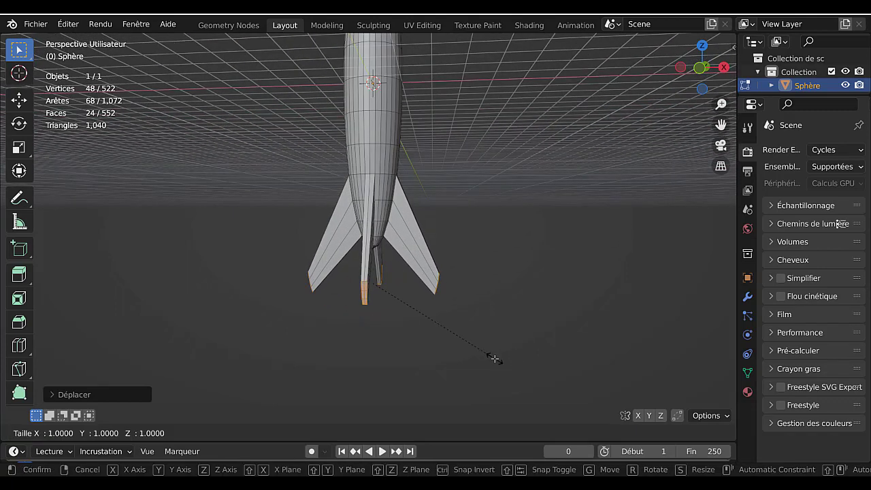
key("z")
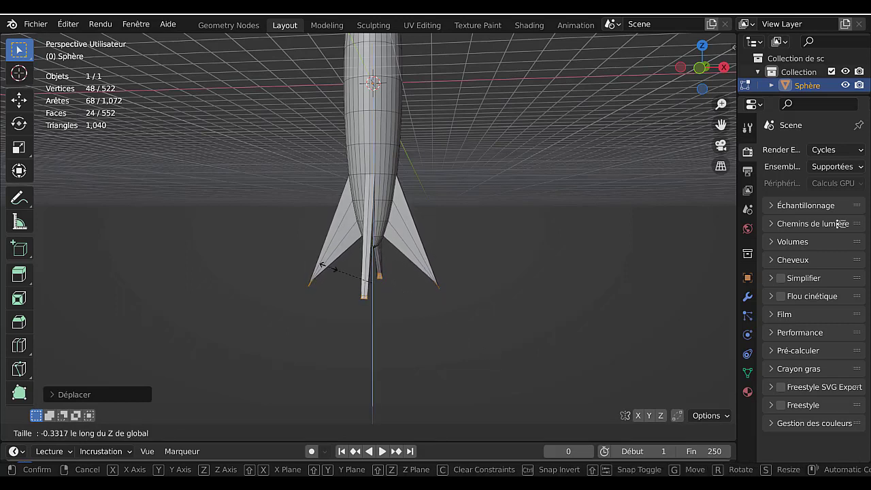
left_click(308, 268)
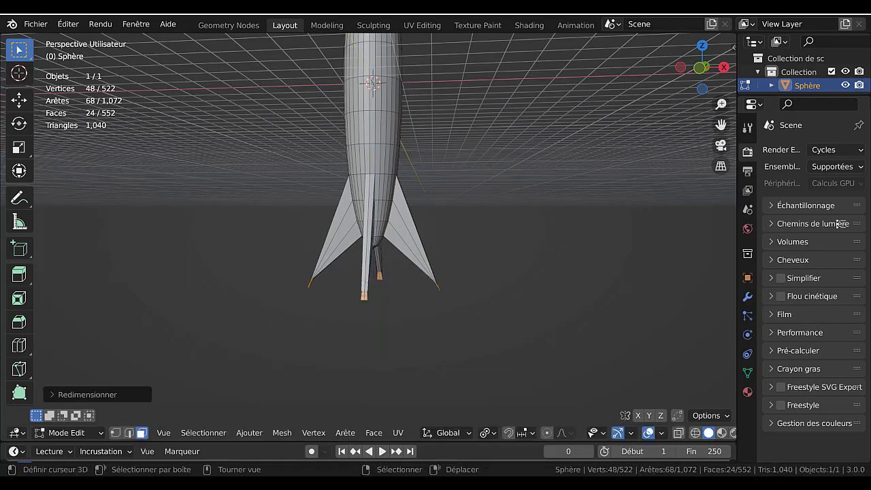
scroll(385, 333, "up", 1)
scroll(384, 333, "up", 1)
scroll(413, 334, "up", 1)
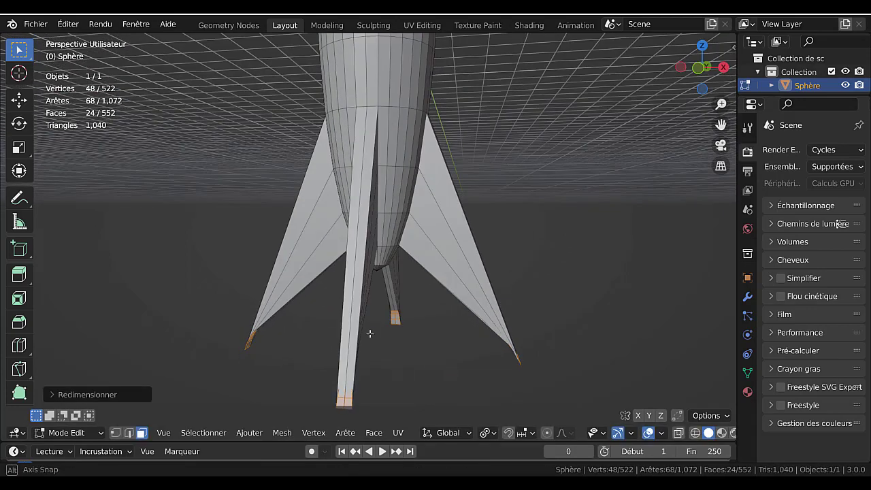
scroll(507, 398, "down", 3)
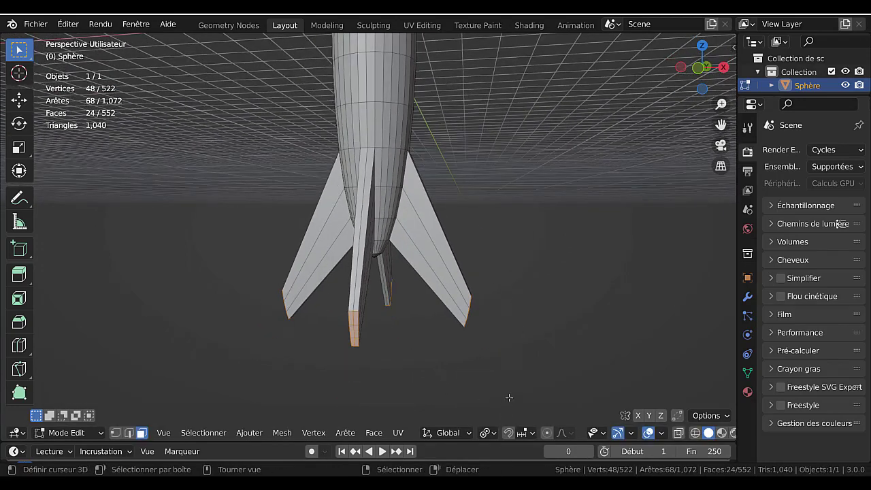
Step: Try extruding the fin tip faces and scaling the extrusion to 0
key("e")
type("s")
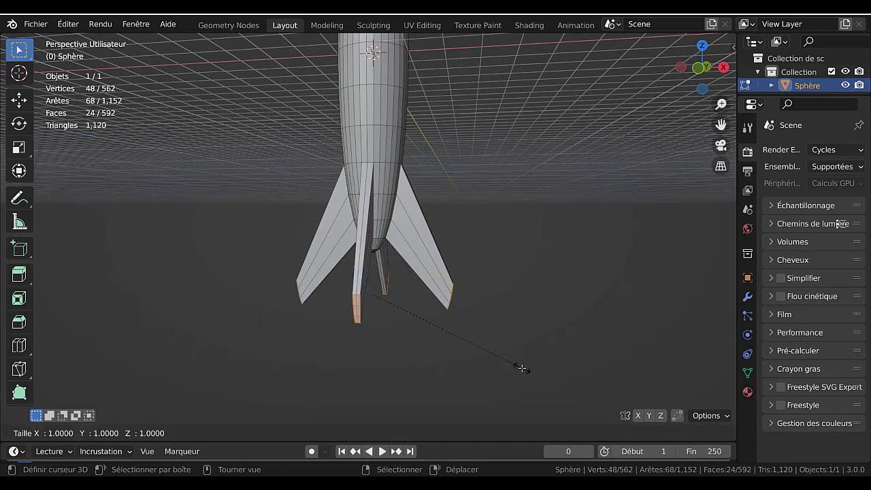
type("0")
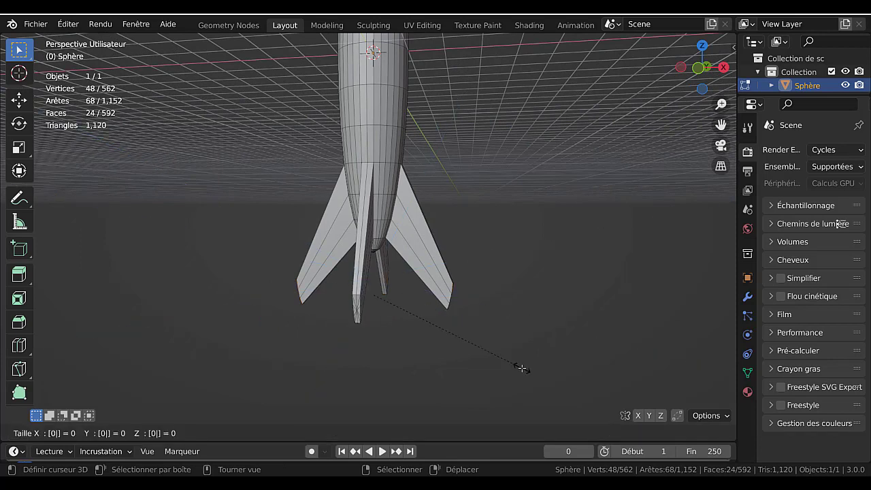
key("Return")
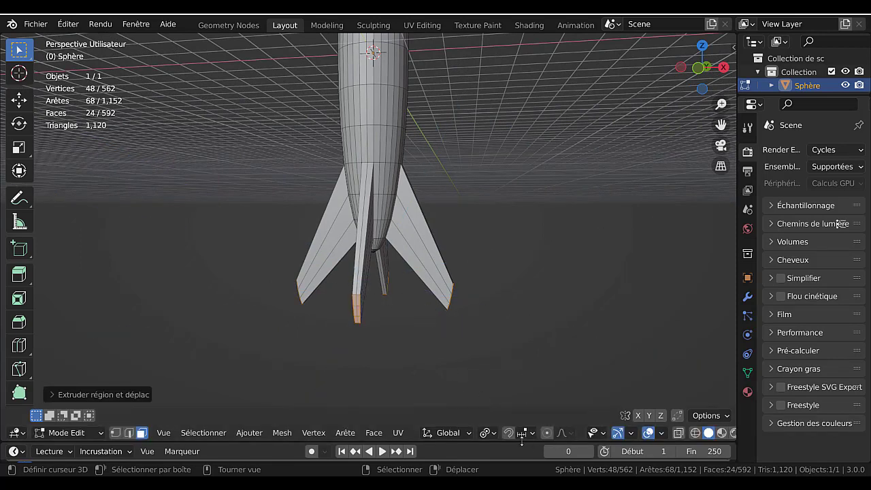
Step: Set the transform pivot point to the median point (Barycentre)
left_click(487, 433)
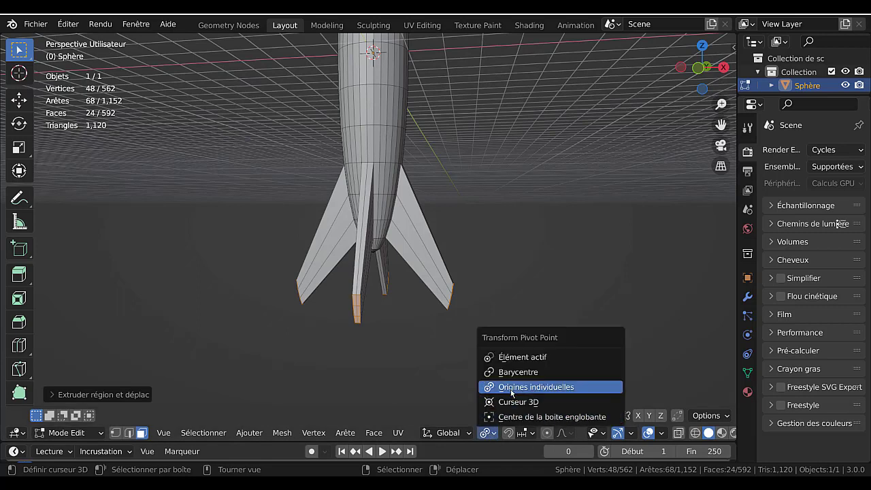
left_click(517, 372)
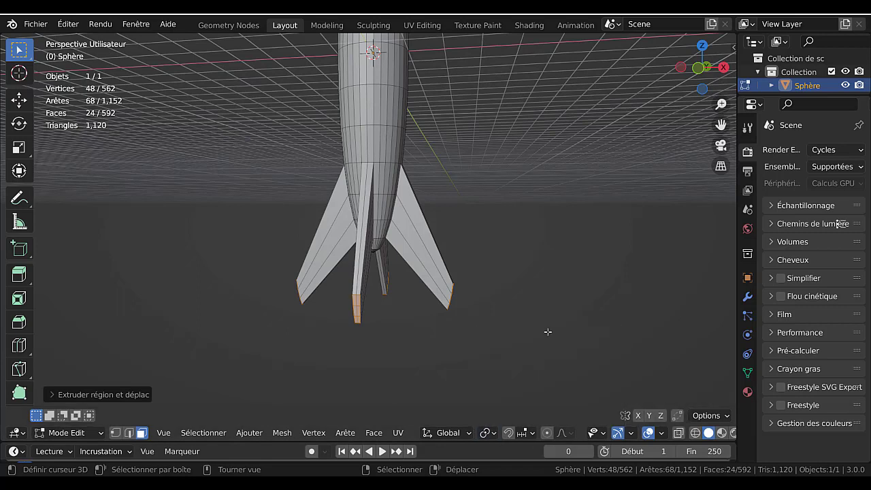
Step: Try flattening the extruded fin tips with a scale of 0 along the Z axis
key("s")
key("z")
key("0")
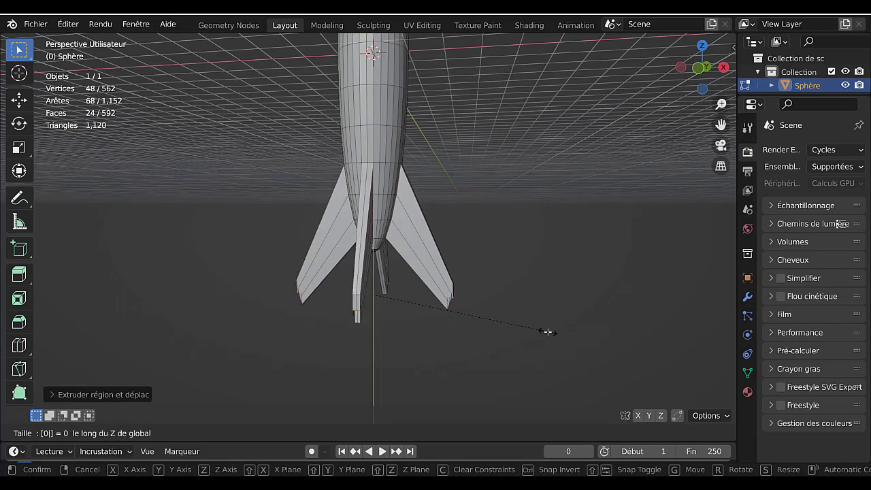
key("Return")
mouse_move(504, 343)
middle_mouse_down()
mouse_move(470, 313)
mouse_move(550, 350)
mouse_move(502, 341)
middle_mouse_up()
scroll(448, 295, "up", 3)
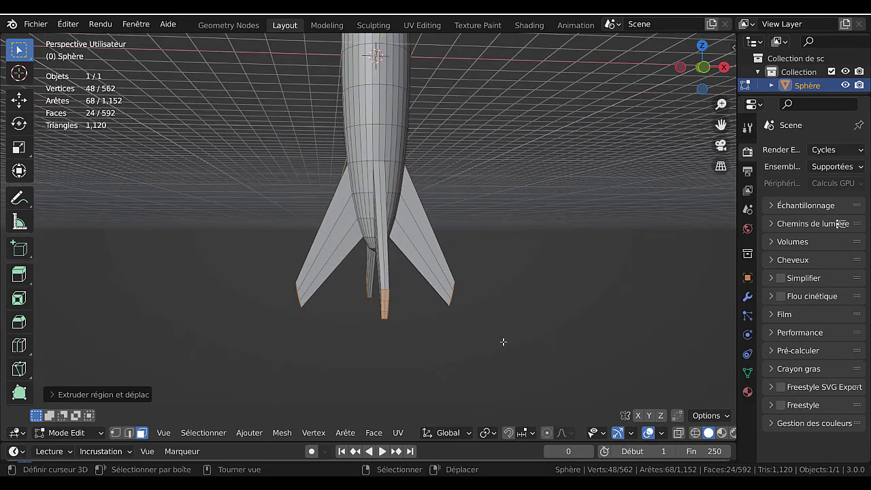
Step: Try a freehand Z-axis scale on the fin tips, and undo the tip extrusion and the downward move
key("KP_1")
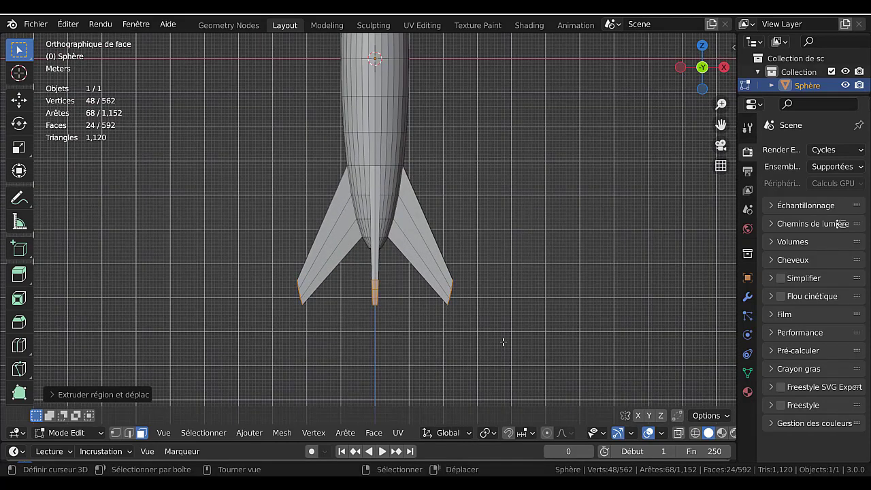
middle_click_drag(505, 340, 500, 363)
key("s")
key("z")
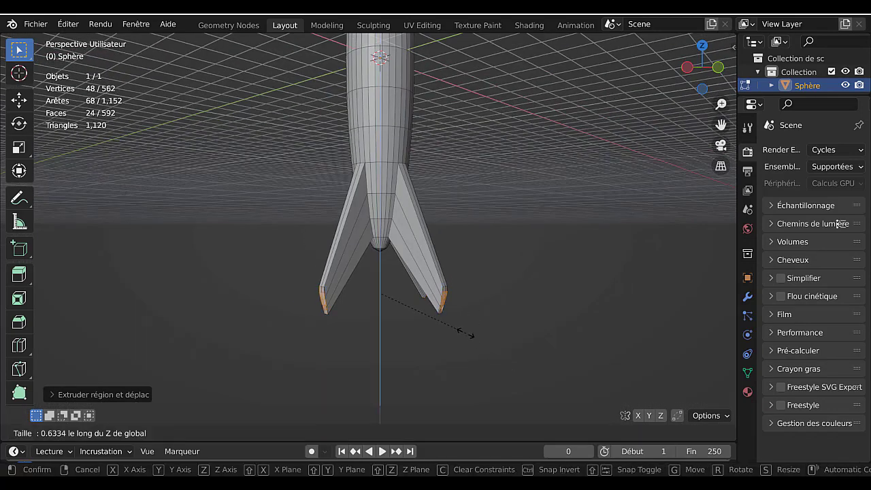
key("Escape")
scroll(493, 337, "up", 3)
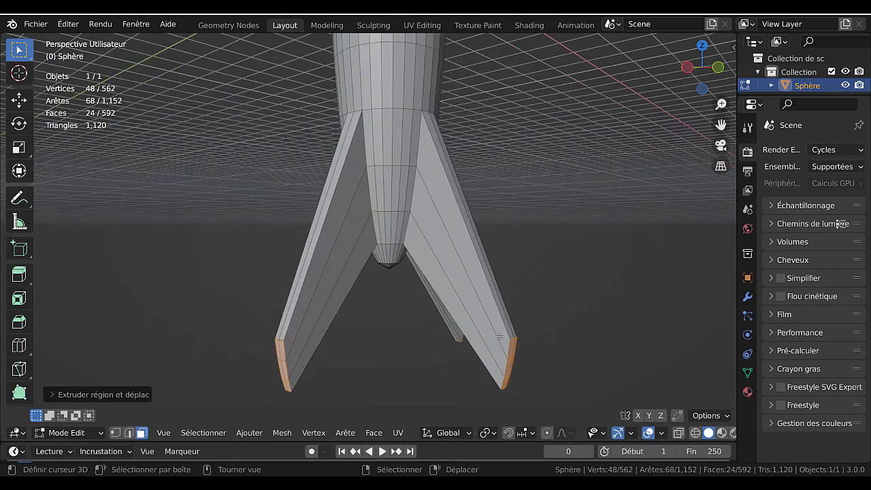
scroll(503, 336, "down", 2)
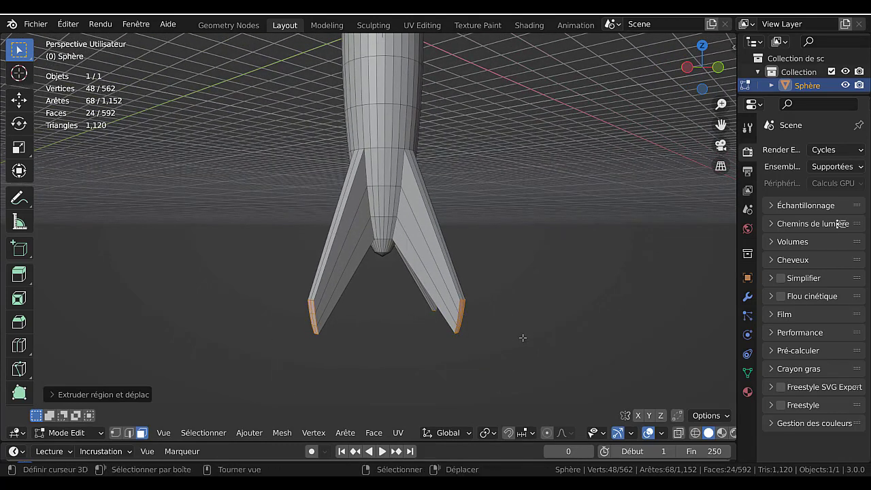
key("ctrl+z")
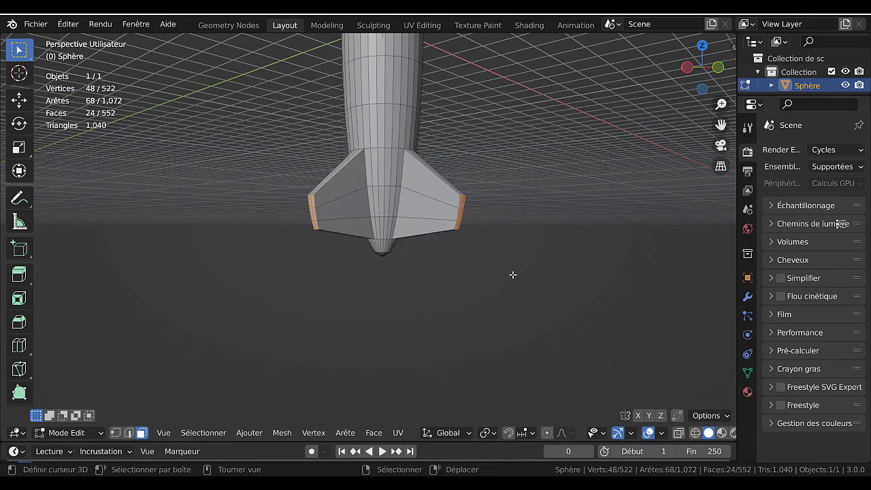
Step: Move the four fin tips down along the Z axis so the fins sweep below the rocket's bottom tip
key("g")
key("z")
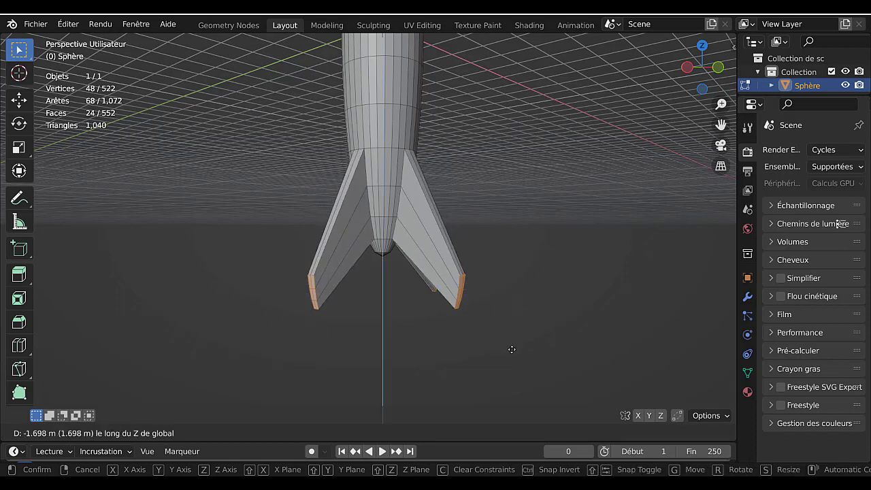
left_click(511, 349)
Step: Try flattening the moved fin tips with a scale of 0 along the Z axis
type("sz")
type("0")
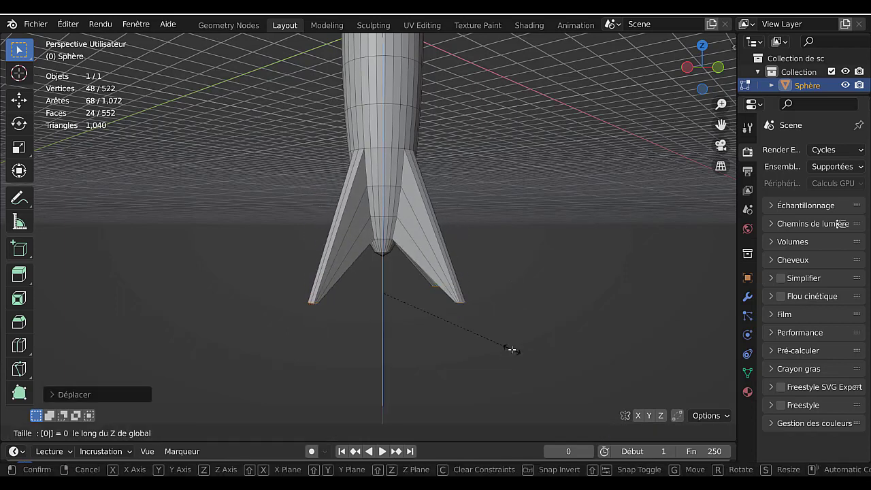
key("Return")
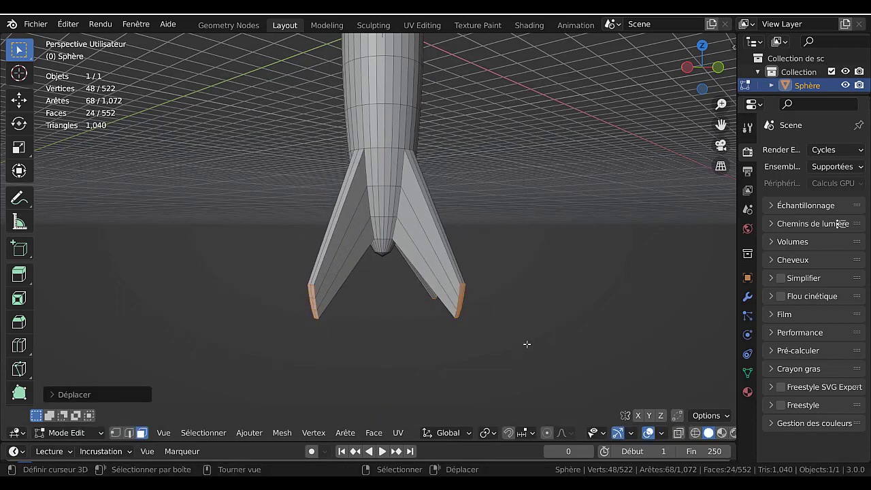
middle_click_drag(524, 344, 477, 341)
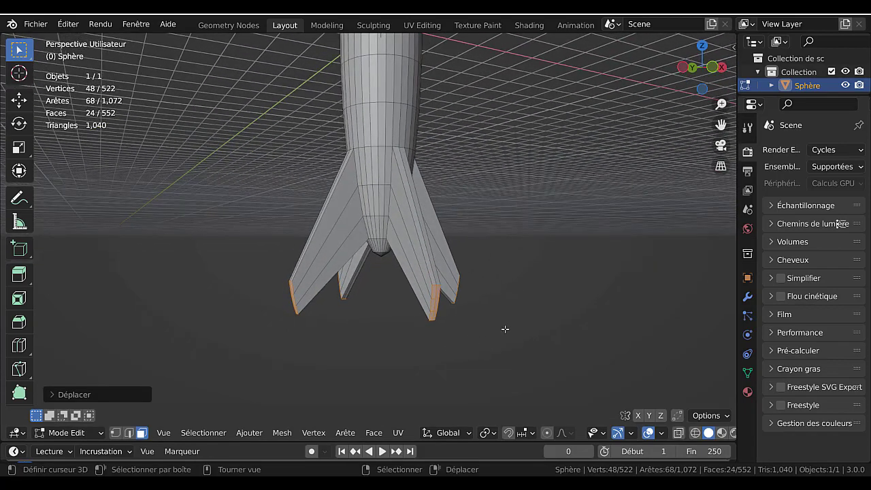
key("s")
key("z")
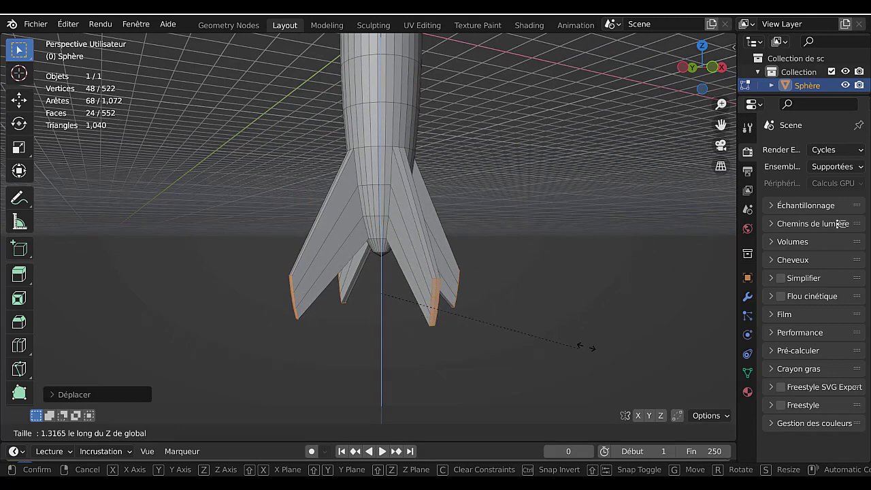
left_click(546, 329)
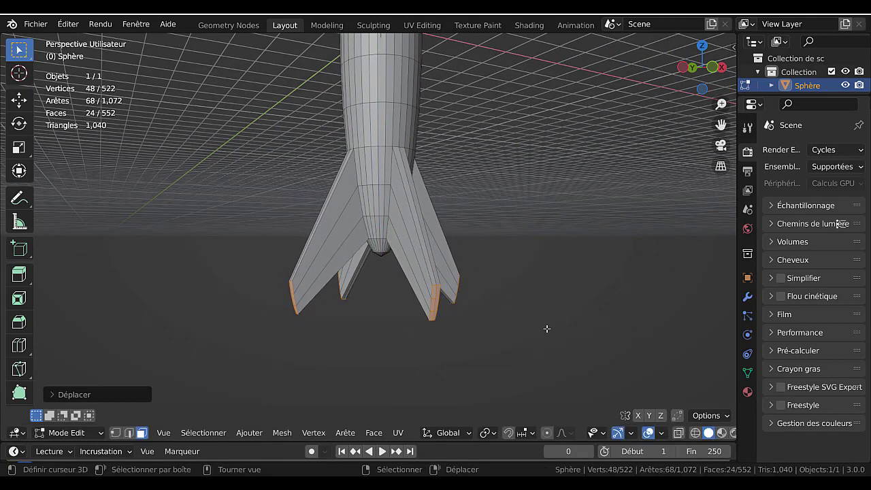
type("s")
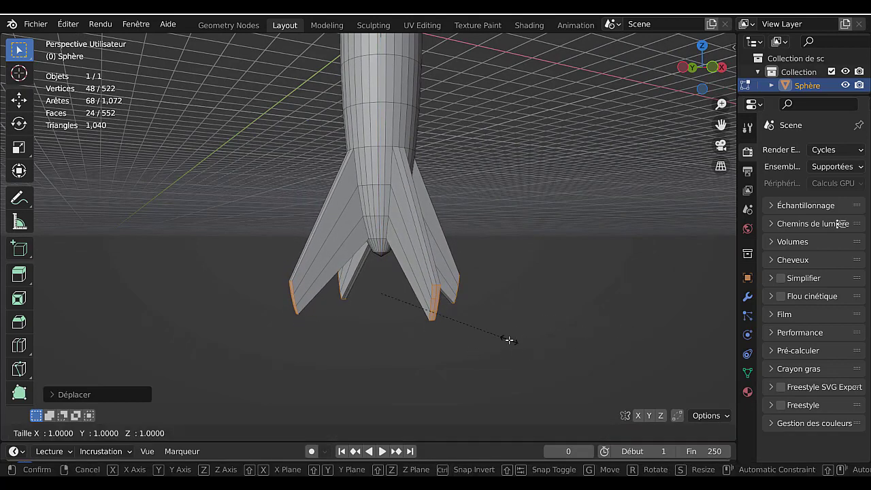
type("z0")
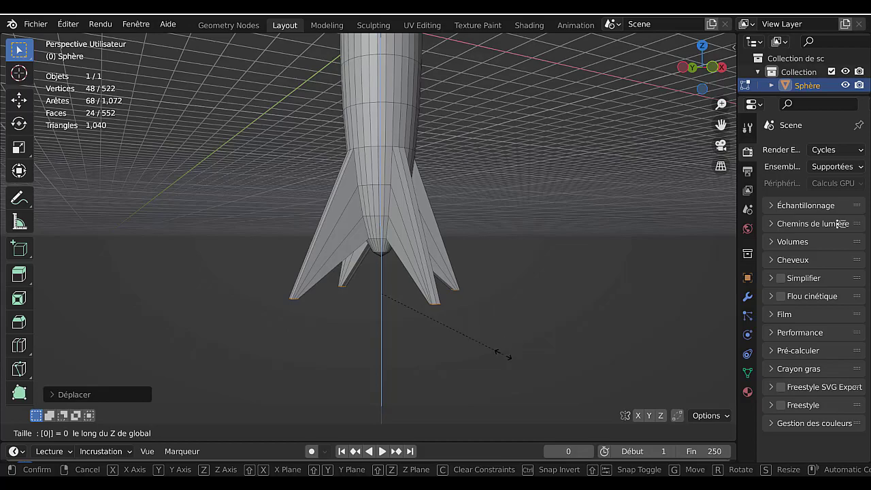
middle_click_drag(503, 354, 552, 306)
right_click(547, 313)
Step: Flatten the four fin tips with a scale of 0 along the Z axis
middle_click_drag(518, 345, 477, 240)
type("sz0")
key("Return")
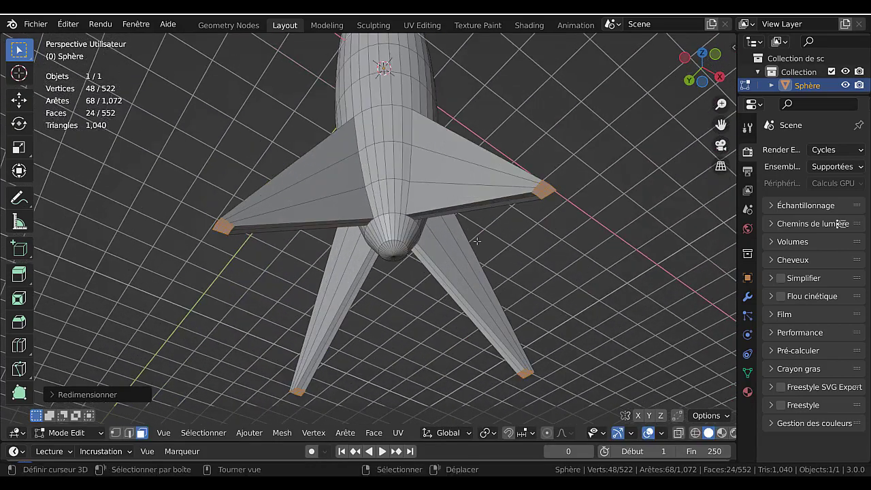
Step: Set the transform pivot point to individual origins and uniformly enlarge each of the four flattened fin tips
left_click(487, 433)
left_click(515, 387)
key("s")
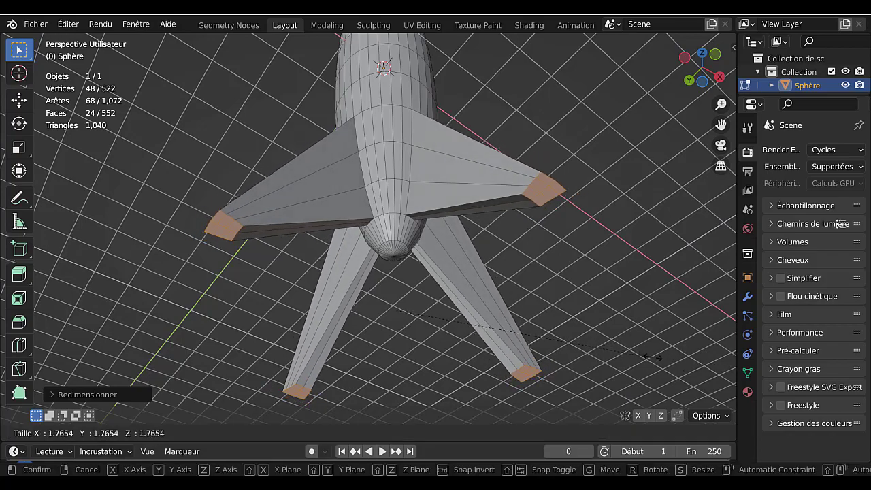
left_click(700, 354)
Step: Extrude the four enlarged fin tips a short distance straight down to form thin foot blocks
middle_click_drag(558, 269, 562, 306)
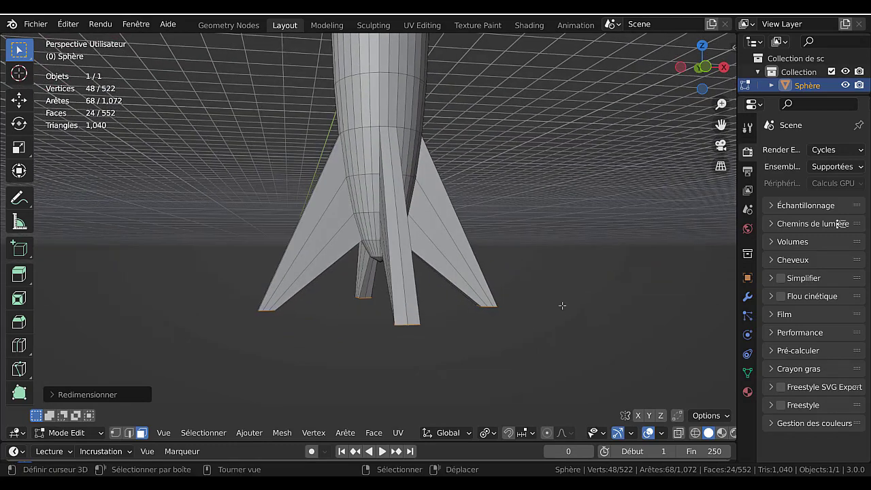
key("e")
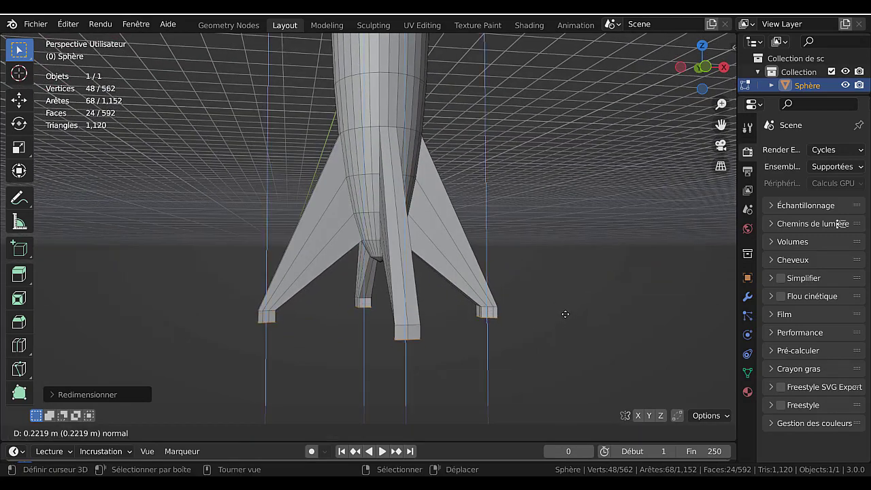
left_click(566, 314)
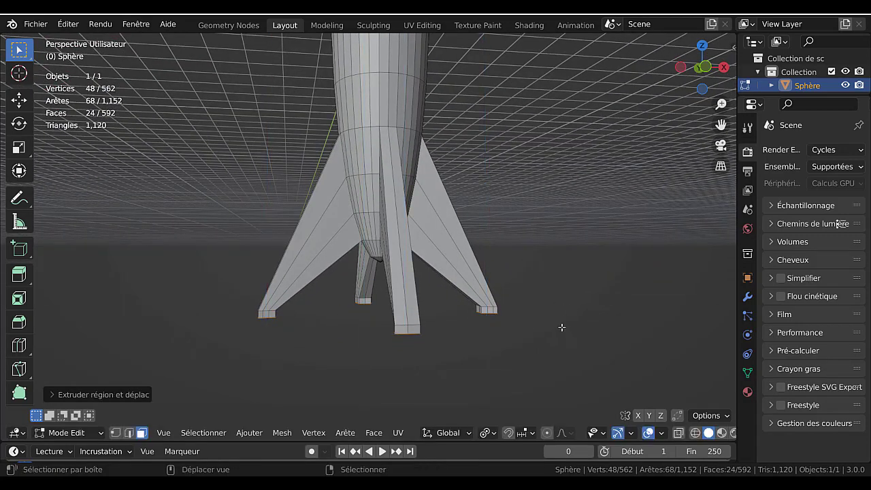
Step: Select the face loops running around the sides of all four foot blocks
middle_click_drag(562, 326, 551, 300)
scroll(522, 287, "up", 2)
left_click(538, 285, "alt")
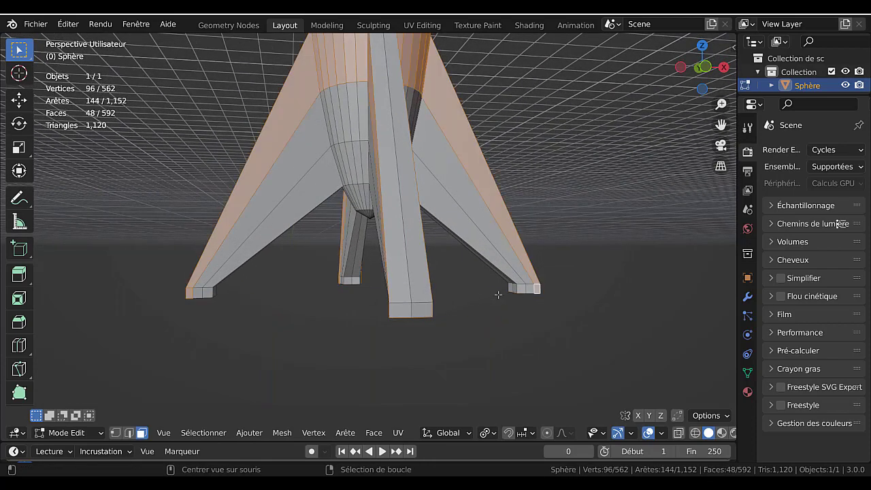
left_click(511, 288, "alt")
scroll(499, 350, "up", 2)
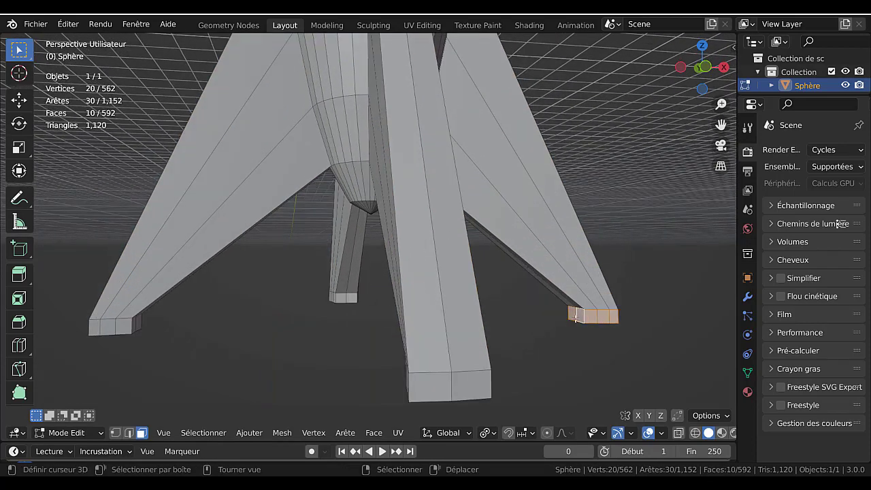
left_click(460, 386, "alt+shift")
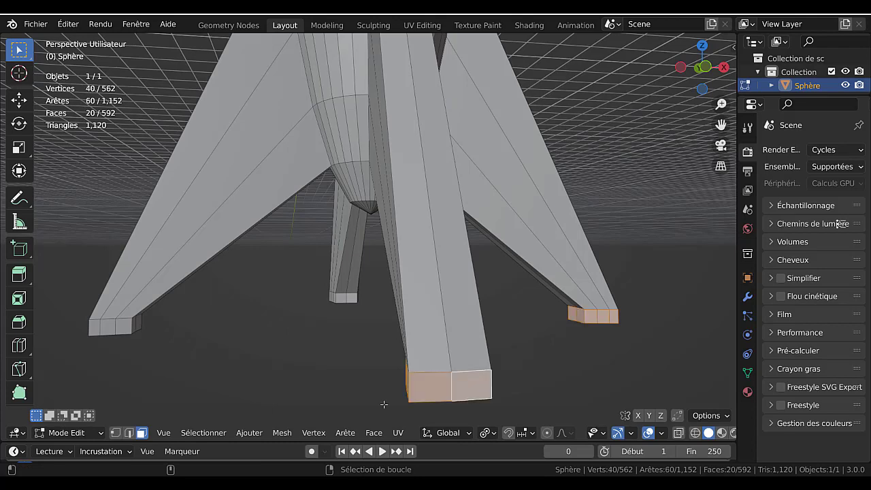
left_click(345, 297, "alt+shift")
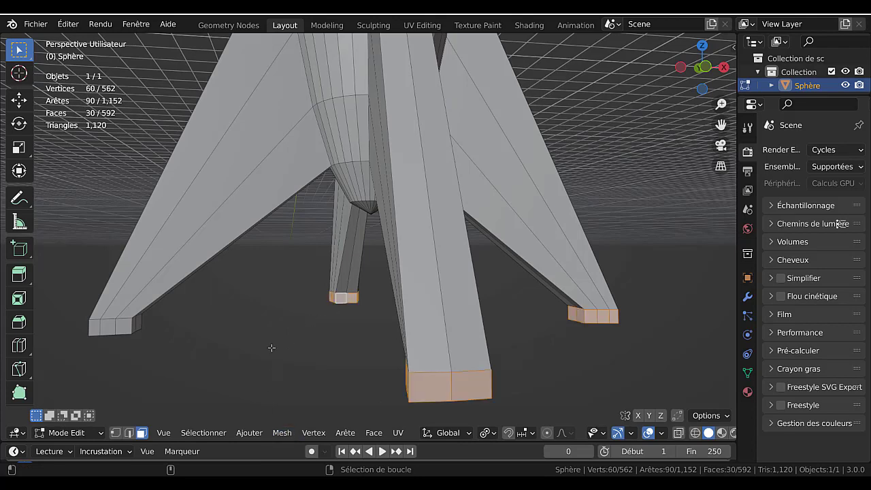
left_click(121, 326, "alt+shift")
scroll(196, 364, "down", 3)
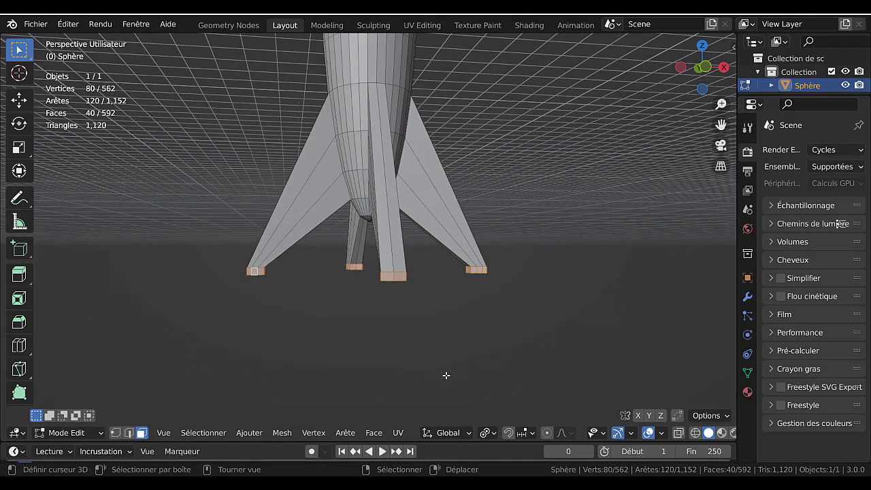
Step: Extrude the selected side faces along their normals by about 0.219 m to widen the feet, and return to Object Mode
middle_click_drag(446, 375, 496, 375)
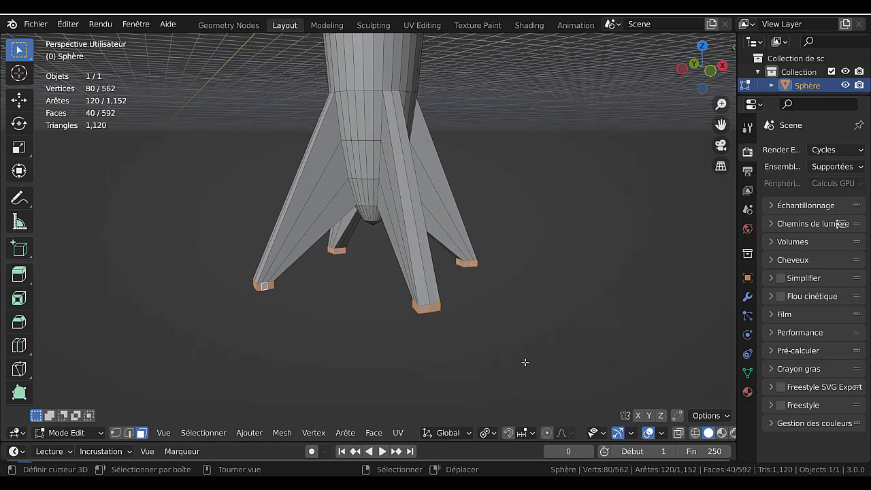
key("alt+e")
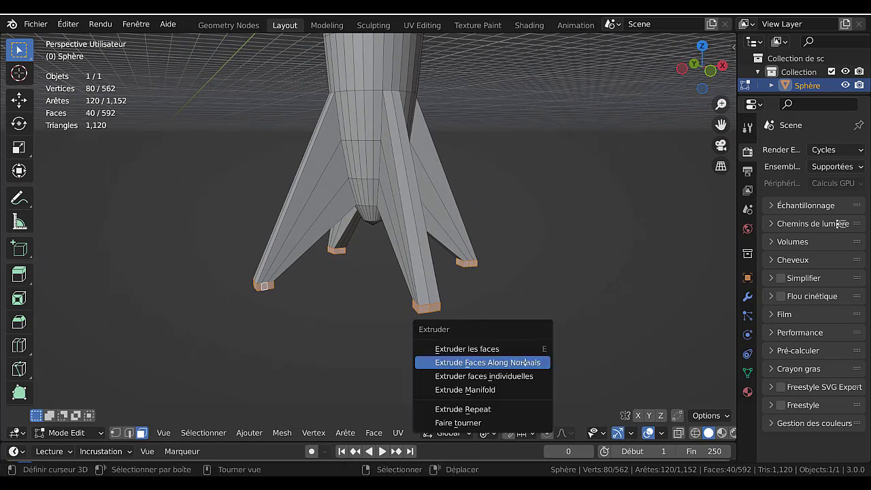
left_click(526, 362)
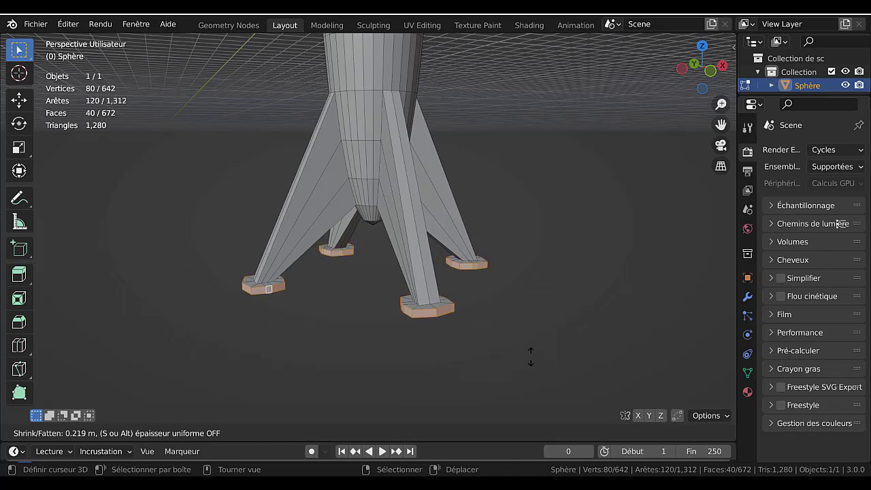
left_click(530, 355)
key("Tab")
Step: Examine the whole rocket, including its body, fins and widened feet
middle_click_drag(473, 365, 411, 370)
scroll(413, 360, "down", 5)
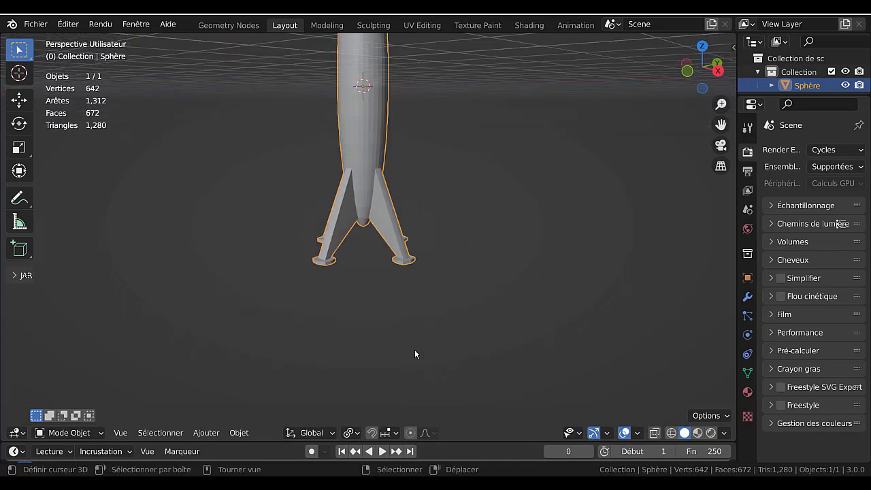
middle_click_drag(430, 303, 468, 260, "shift")
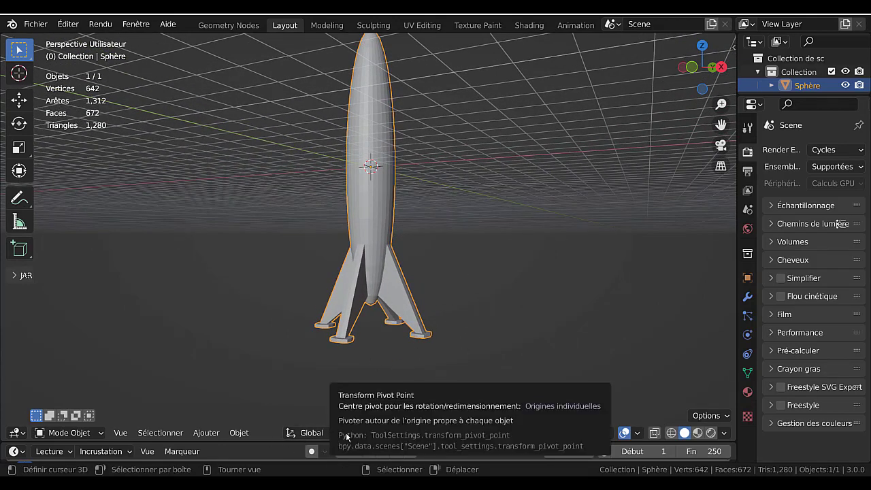
left_click(238, 433)
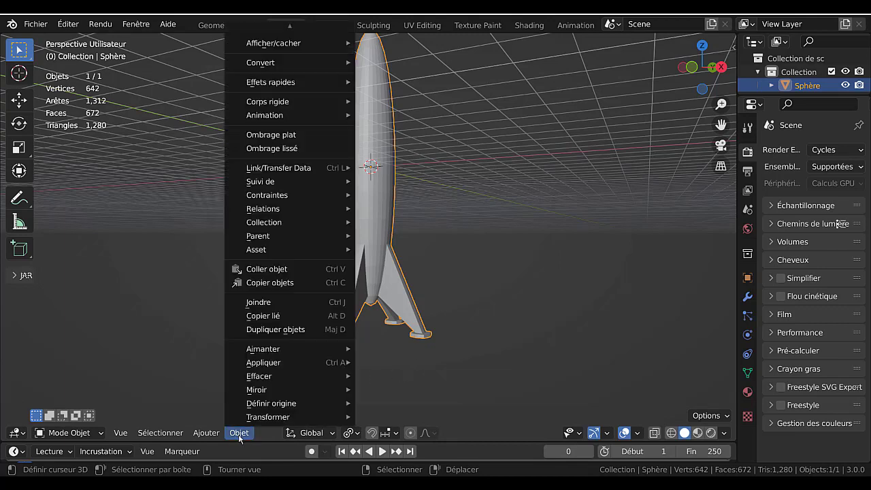
scroll(383, 195, "up", 2)
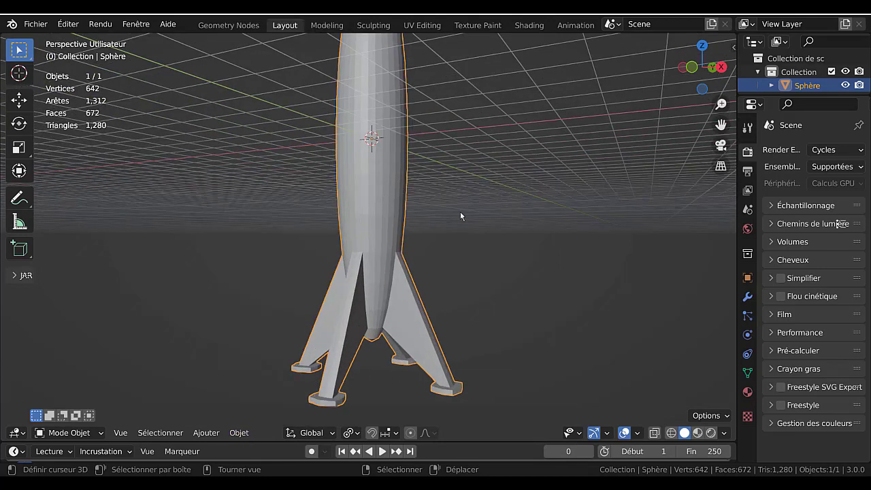
scroll(449, 210, "down", 2)
middle_click_drag(448, 222, 446, 276, "shift")
scroll(379, 225, "up", 2)
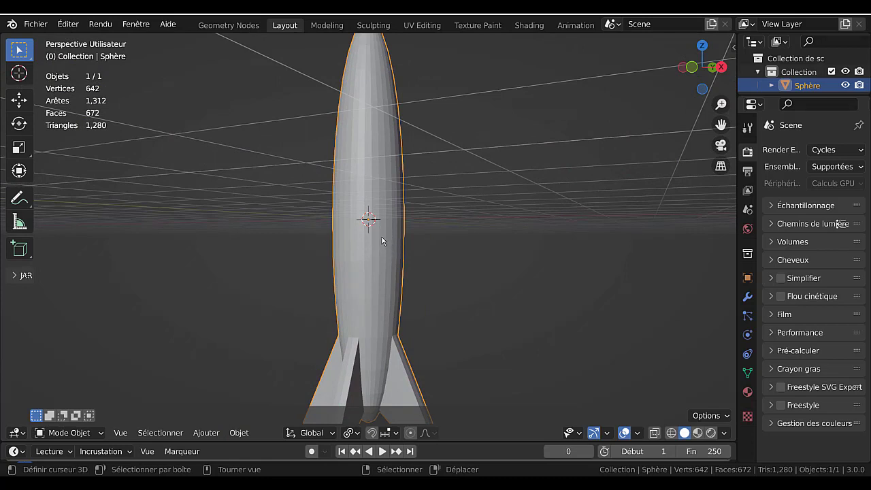
scroll(382, 248, "down", 2)
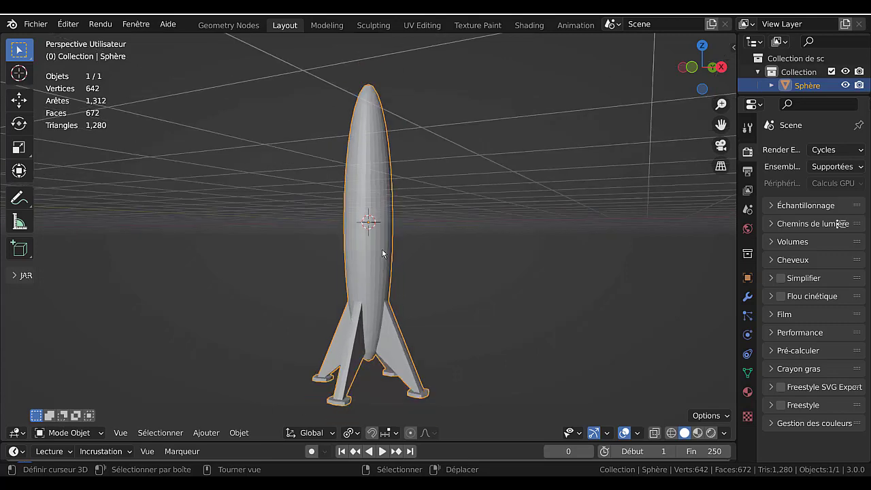
middle_click_drag(418, 263, 381, 269)
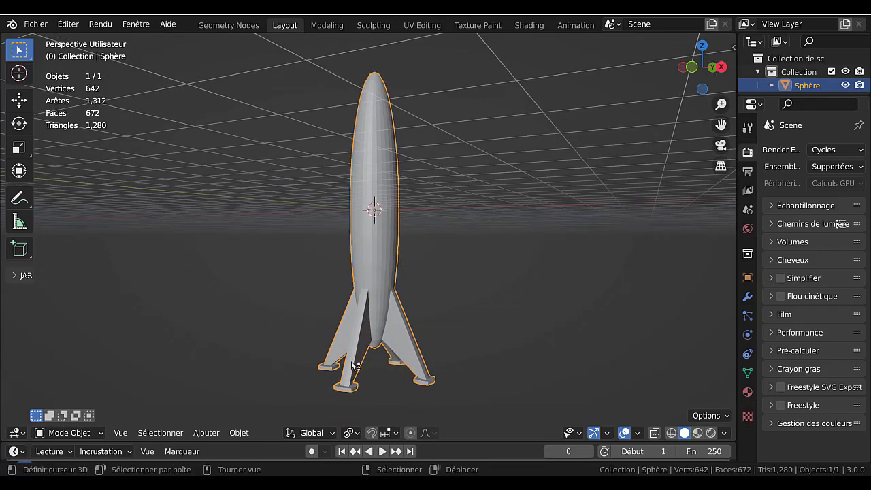
Step: Apply smooth shading (Ombrage lissé) to the rocket
left_click(240, 436)
key("q")
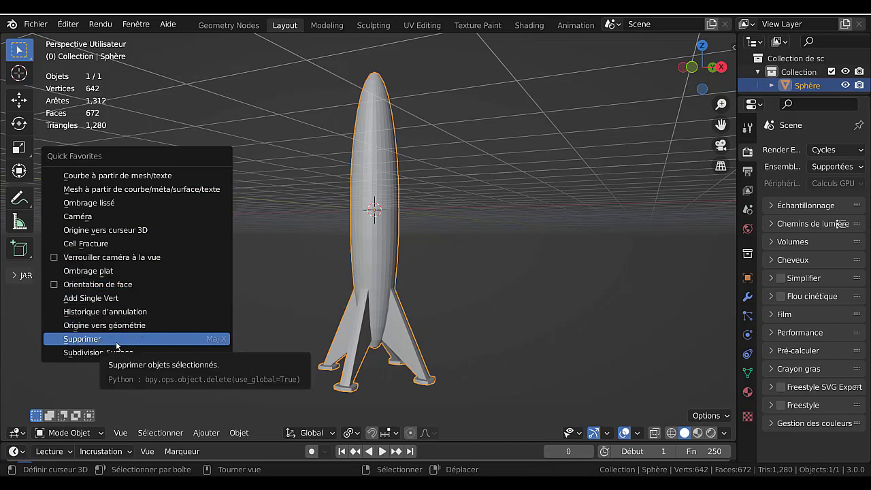
left_click(96, 204)
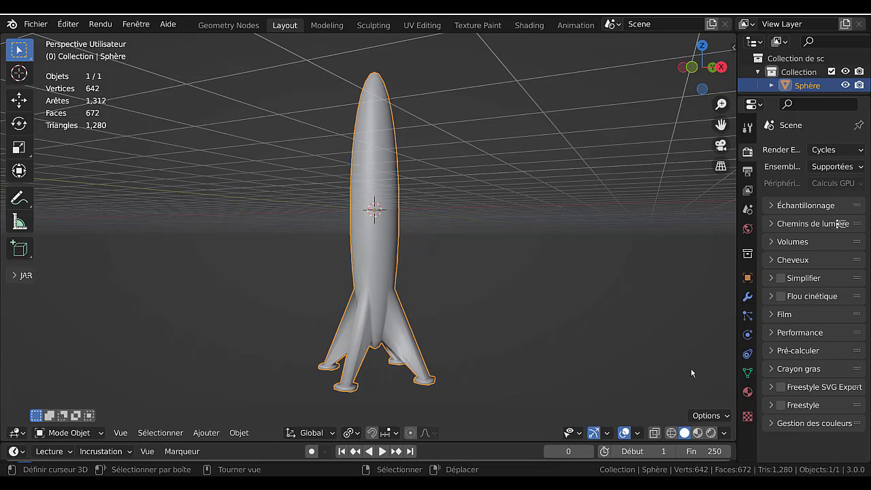
Step: Enable Auto-lisser (auto smooth) at 30° in the rocket mesh's normals settings
left_click(748, 374)
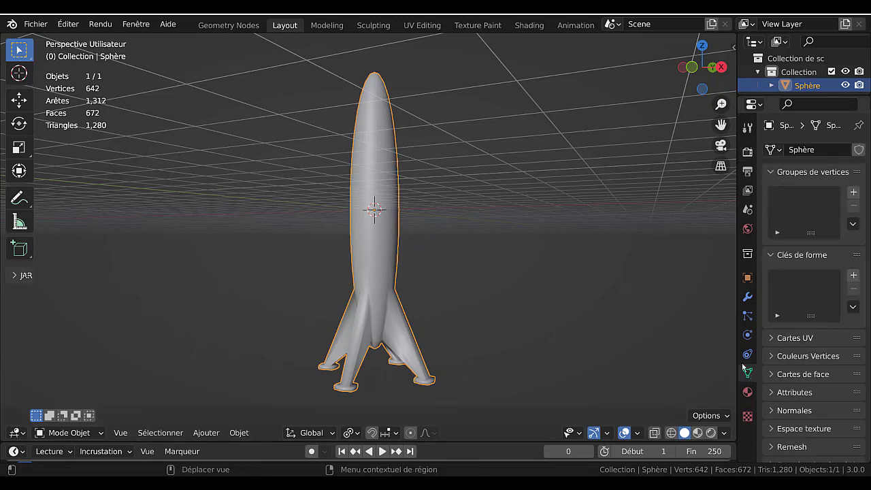
left_click_drag(737, 332, 691, 333)
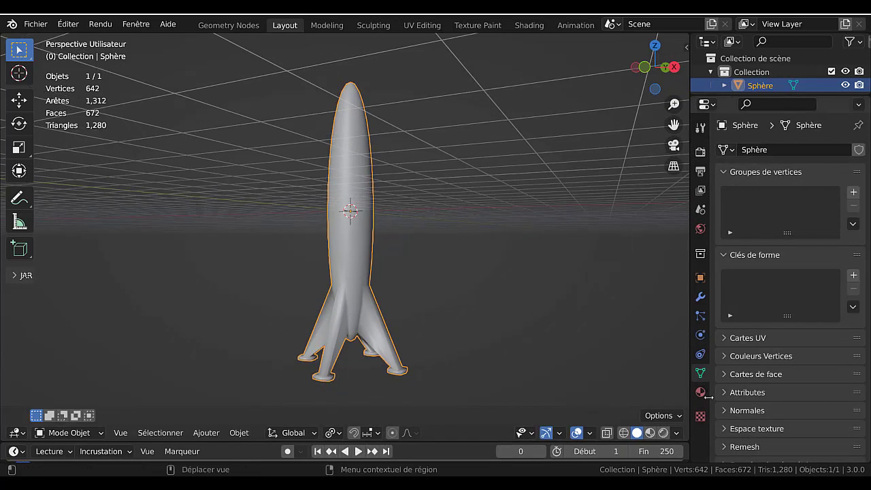
scroll(764, 357, "down", 2)
left_click(747, 364)
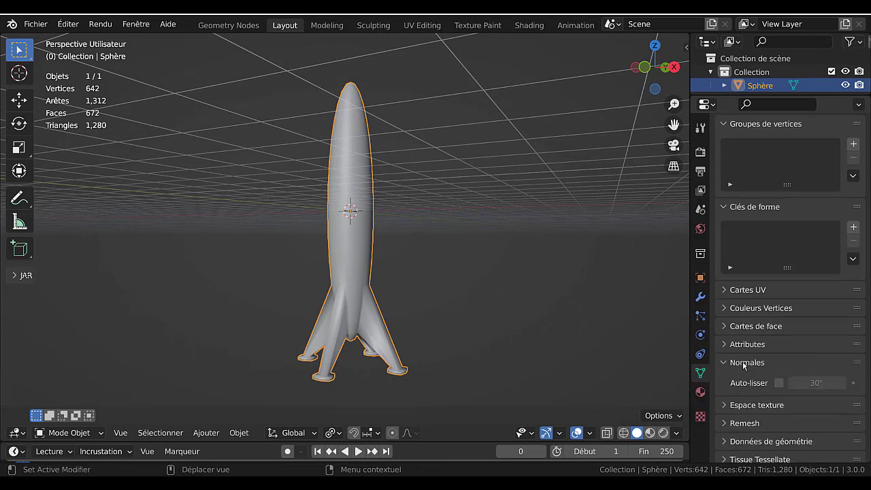
left_click(778, 383)
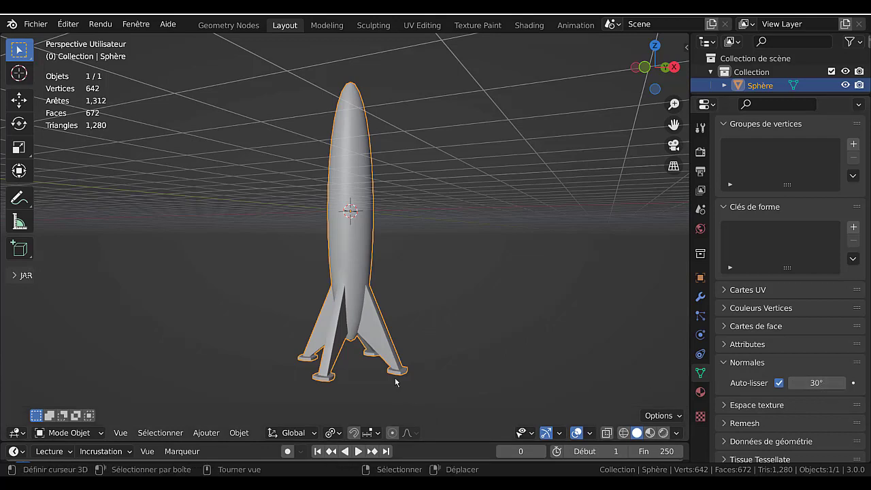
Step: Examine the rocket's smoothed body and the edges of its fins and feet
scroll(350, 364, "up", 2)
scroll(360, 334, "down", 2)
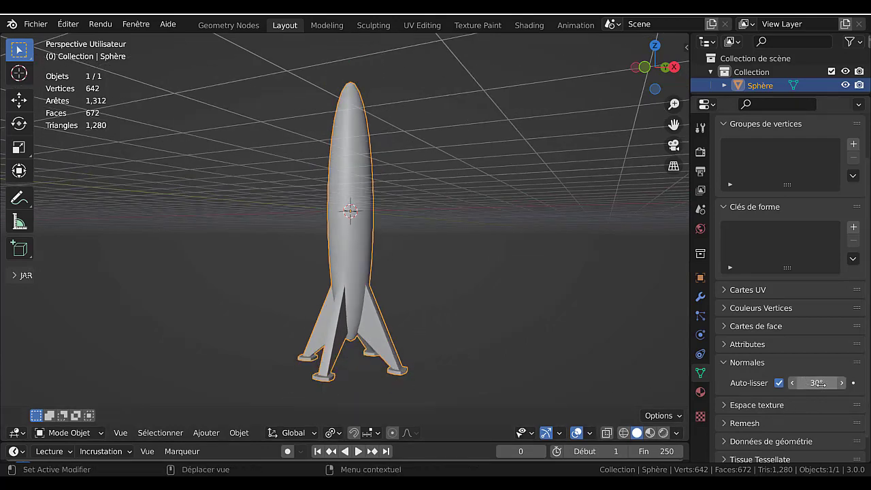
middle_click_drag(442, 352, 428, 364, "shift")
scroll(435, 325, "up", 2)
middle_click_drag(437, 273, 436, 332, "shift")
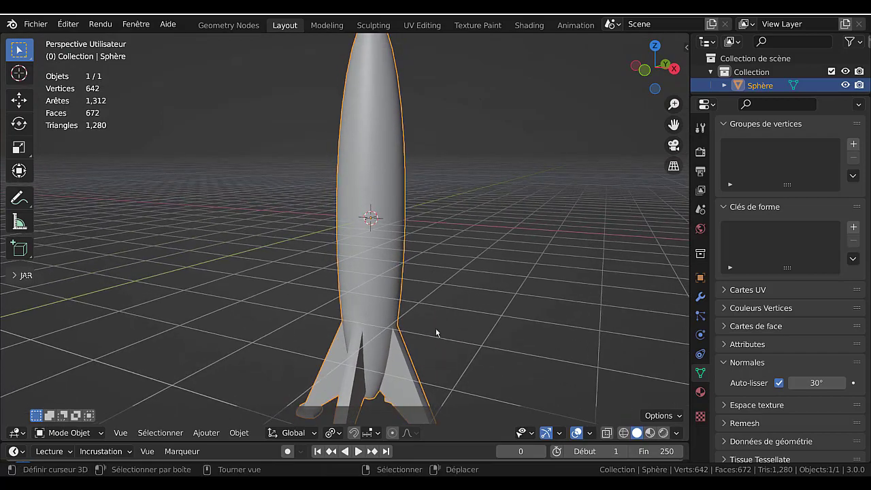
scroll(435, 328, "down", 4)
middle_click_drag(417, 200, 415, 264, "shift")
scroll(415, 268, "up", 2)
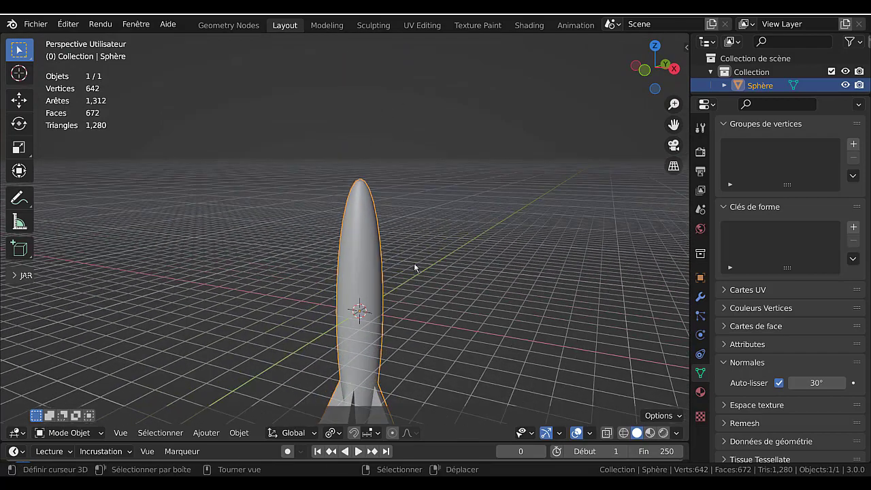
Step: Enter Edit Mode on the rocket and examine the mesh around its nose and along its body
middle_click_drag(537, 291, 470, 311)
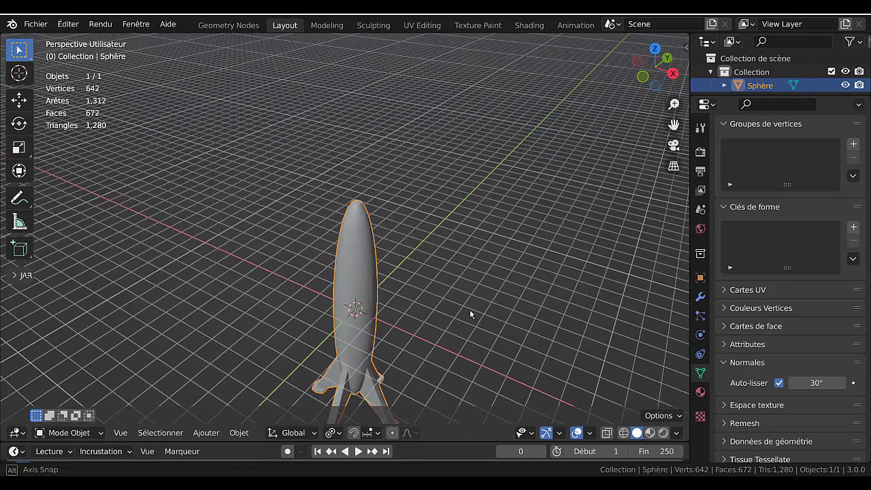
scroll(383, 229, "up", 3)
key("Tab")
middle_click_drag(383, 236, 383, 270)
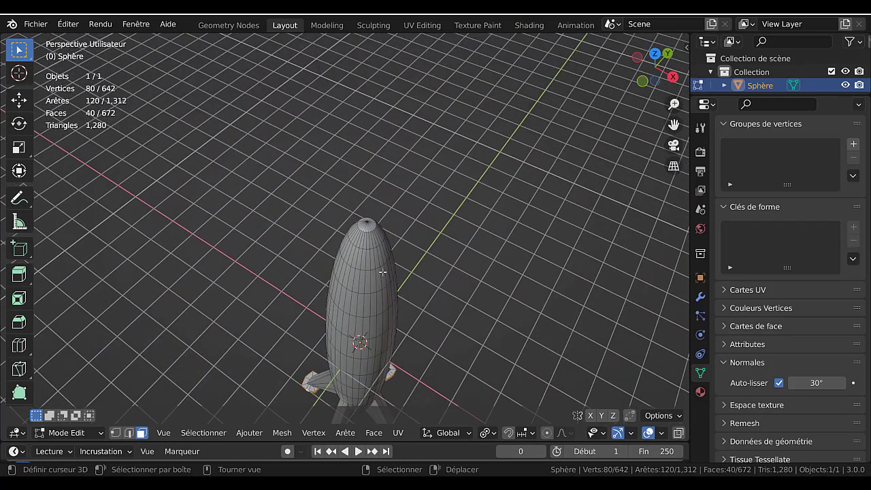
scroll(390, 230, "up", 3)
middle_click_drag(404, 231, 366, 254, "shift")
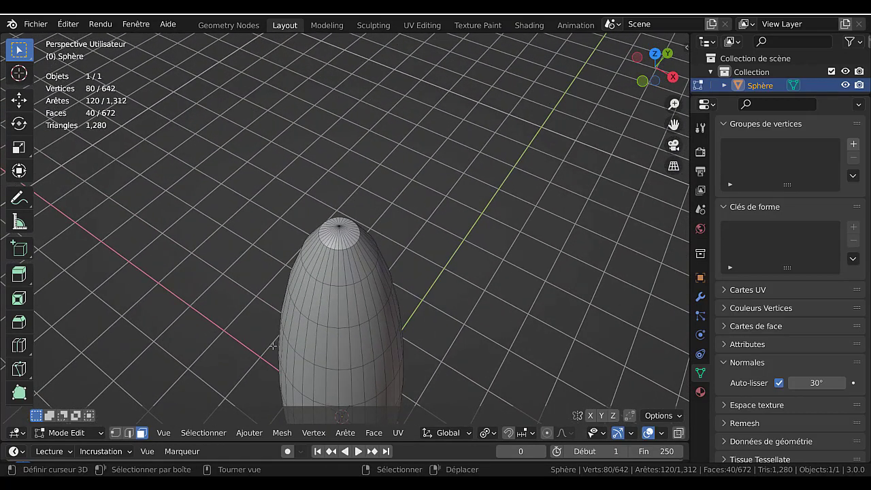
scroll(364, 322, "down", 4)
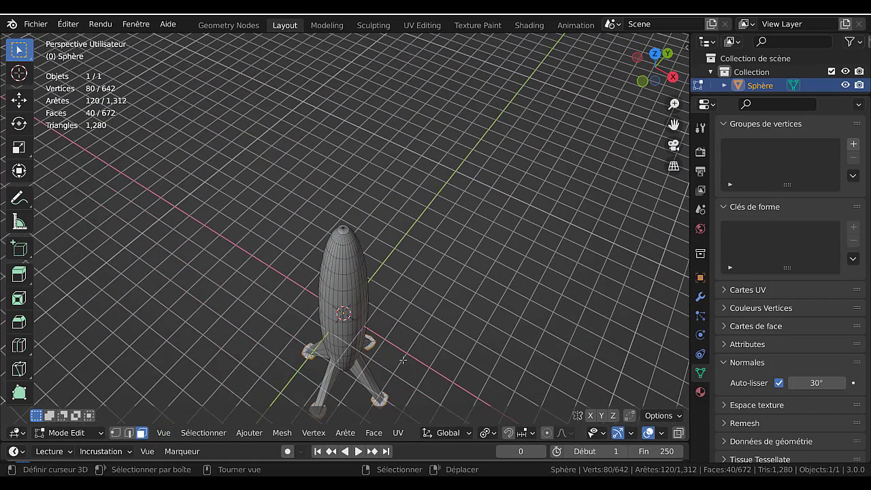
middle_click_drag(403, 360, 384, 252)
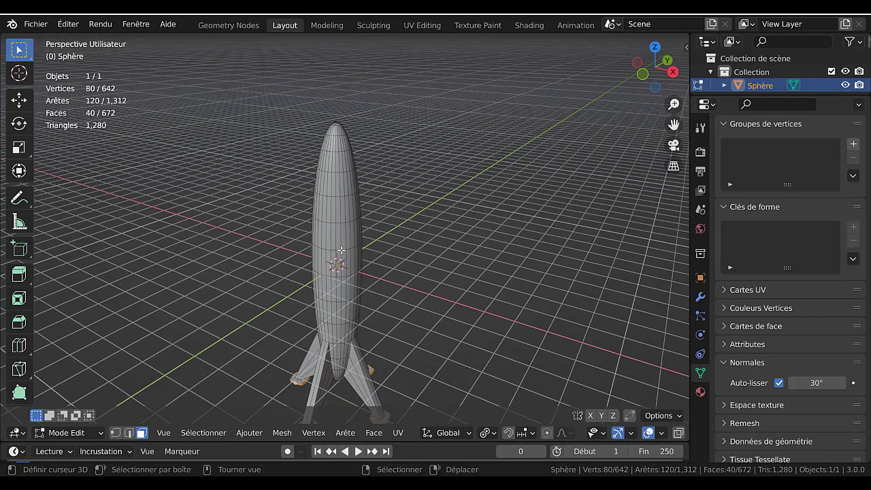
key("ctrl+r")
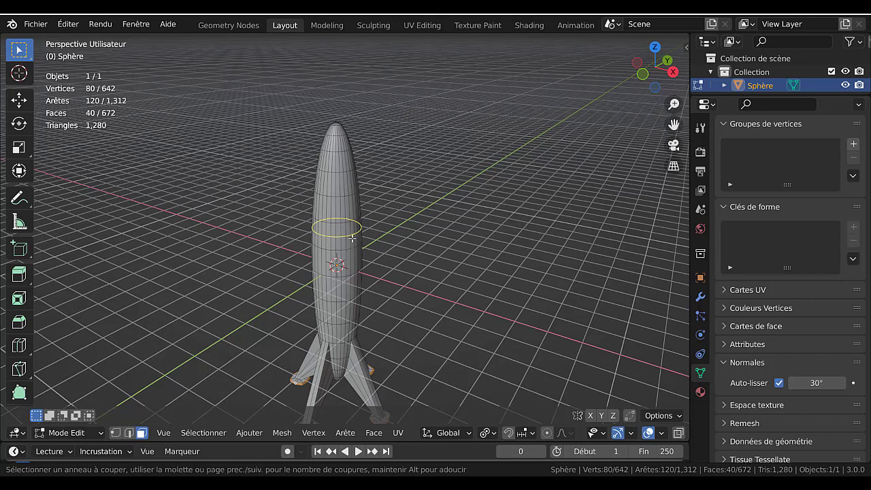
key("Escape")
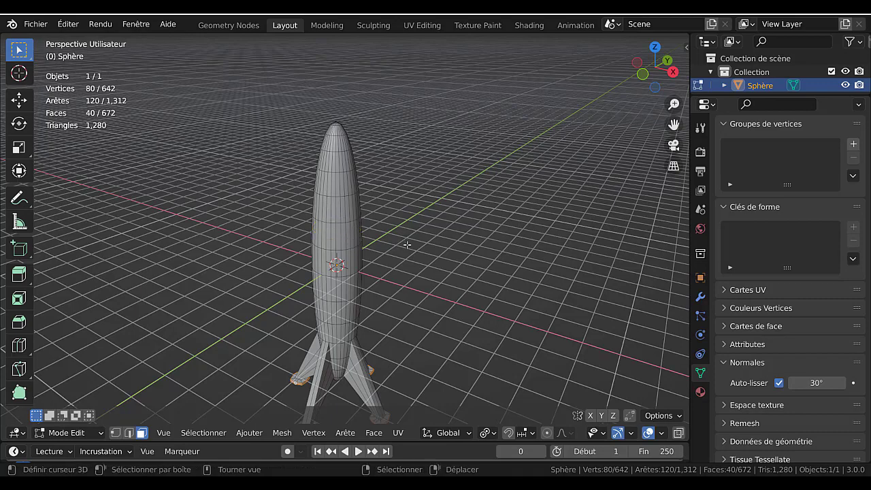
Step: Set up a front orthographic X-ray view of the rocket, in vertex selection mode with nothing selected
scroll(401, 243, "up", 3)
key("KP_1")
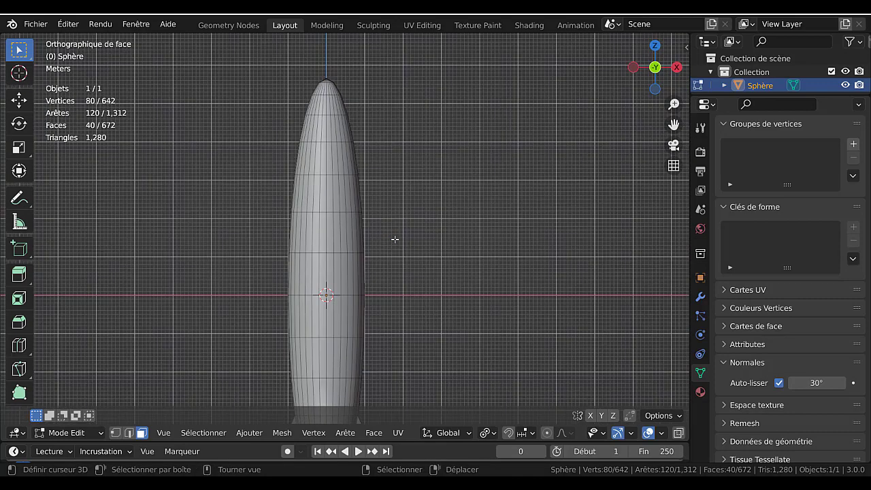
scroll(395, 238, "down", 4)
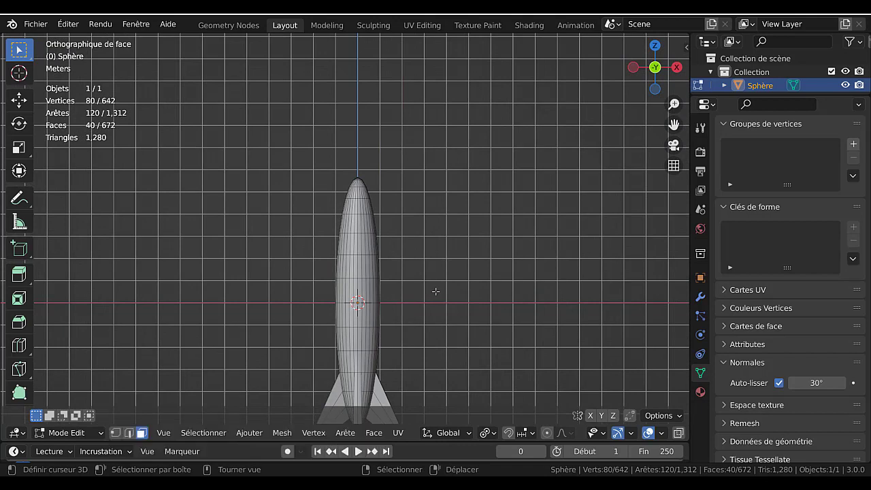
scroll(435, 291, "down", 3)
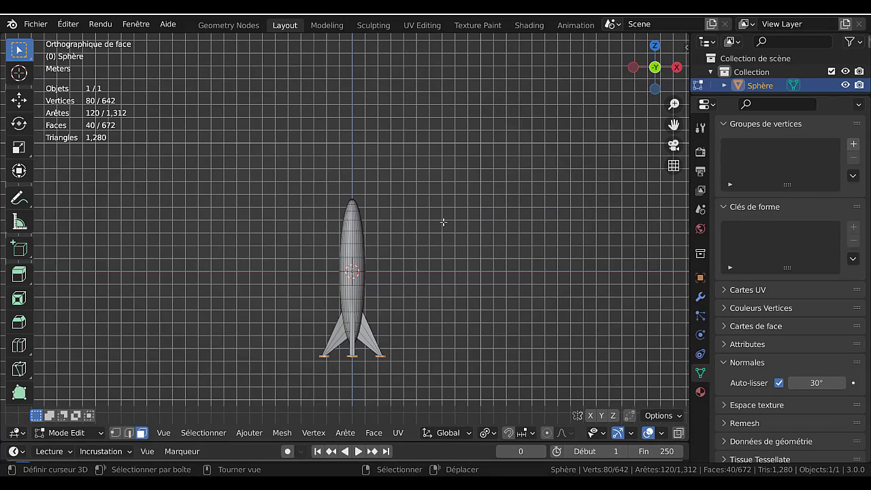
key("alt+z")
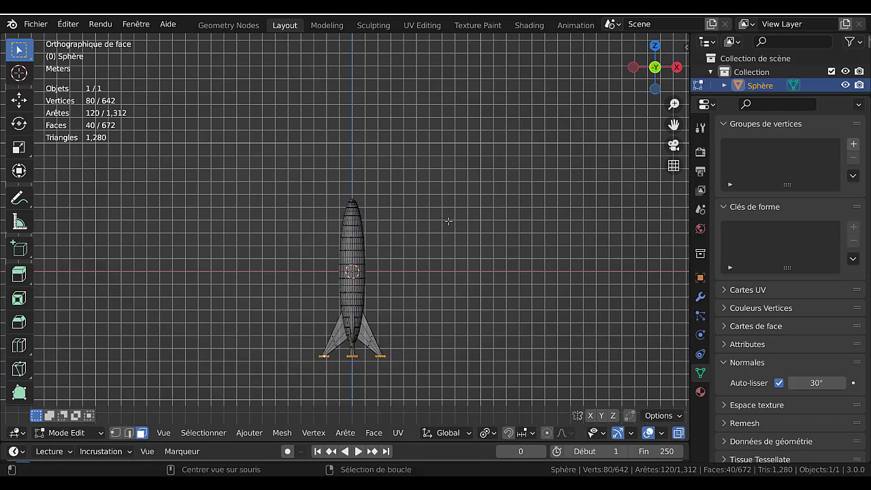
scroll(411, 249, "up", 1)
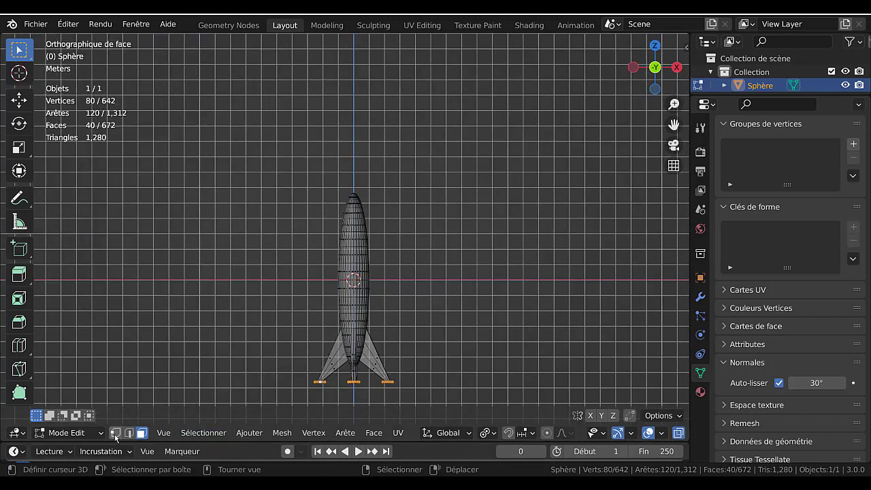
left_click(116, 433)
left_click(428, 236)
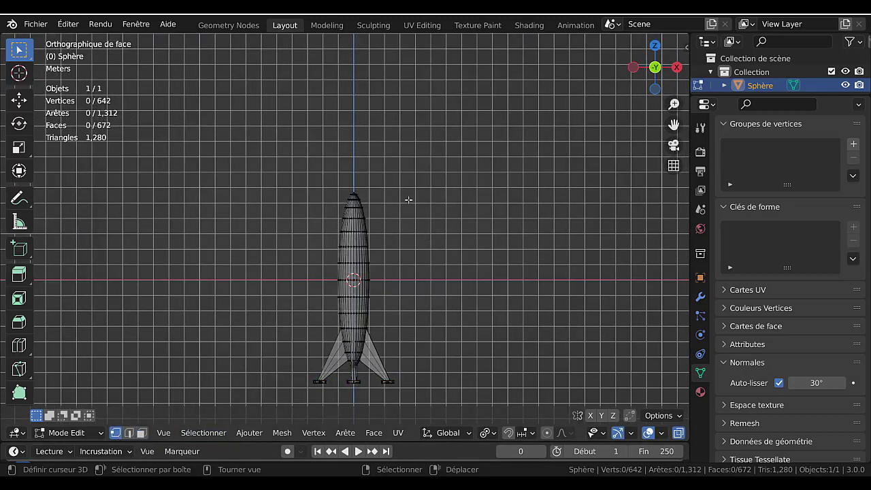
Step: Select the vertices at the very tip of the rocket's nose with circle selection
scroll(354, 152, "up", 3)
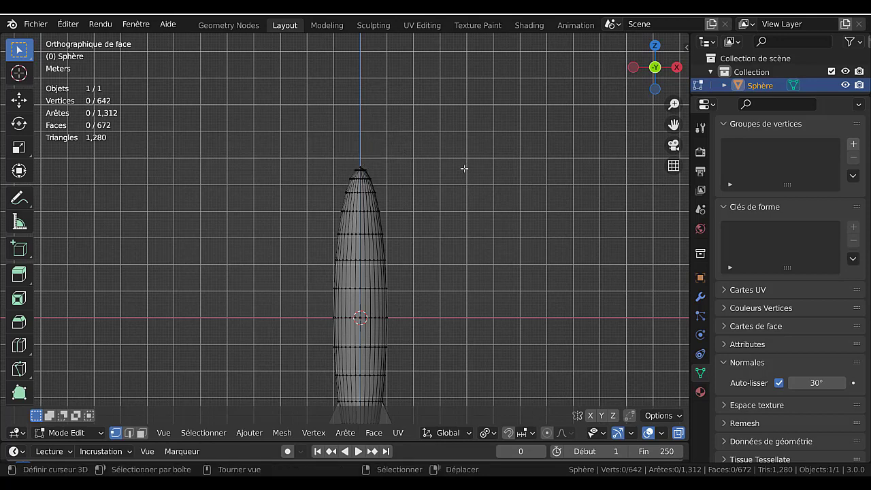
key("b")
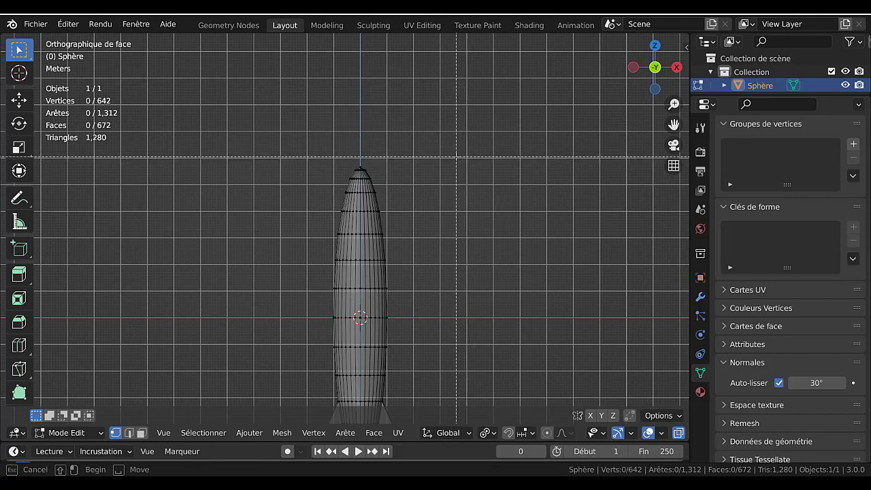
left_click_drag(301, 132, 407, 179)
left_click(439, 149)
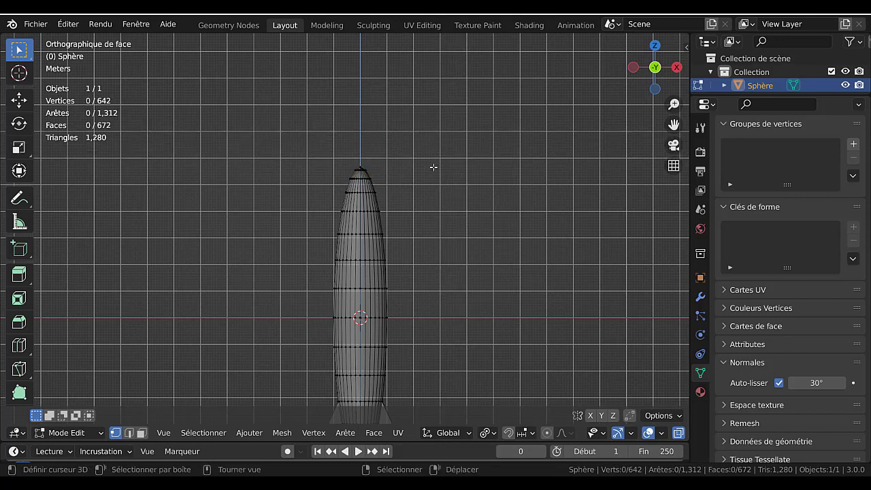
key("c")
left_click_drag(327, 166, 373, 159)
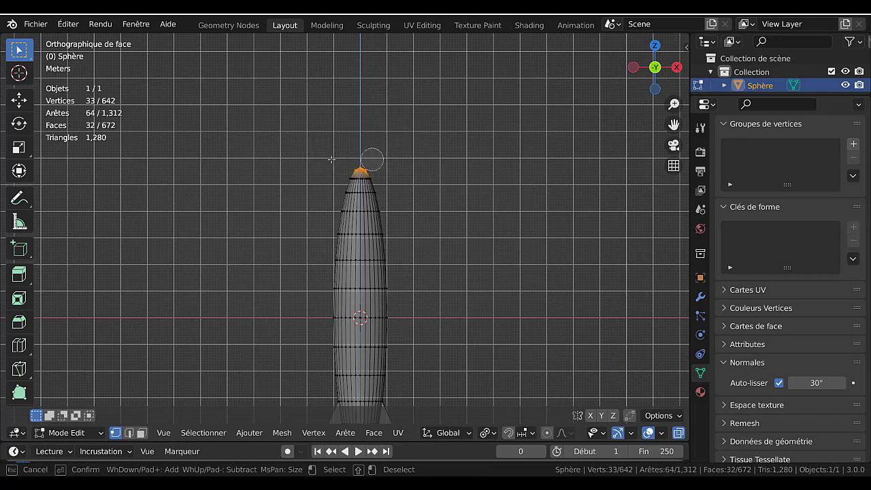
key("Escape")
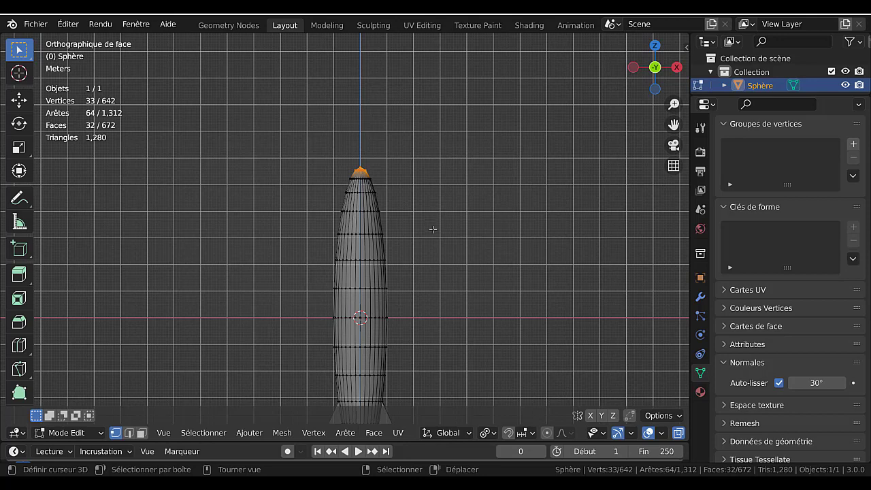
Step: Extrude the nose tip straight up by about 2.4 m and scale its end down into a thin spike
key("e")
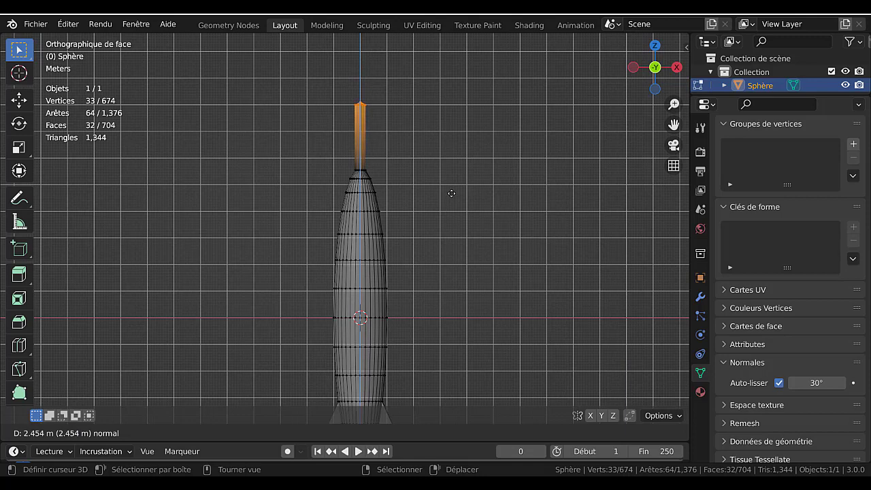
left_click(453, 213)
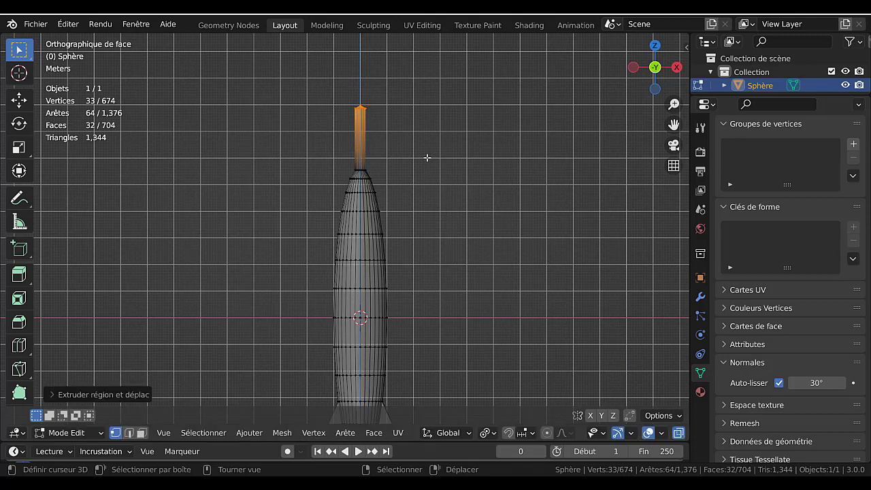
key("s")
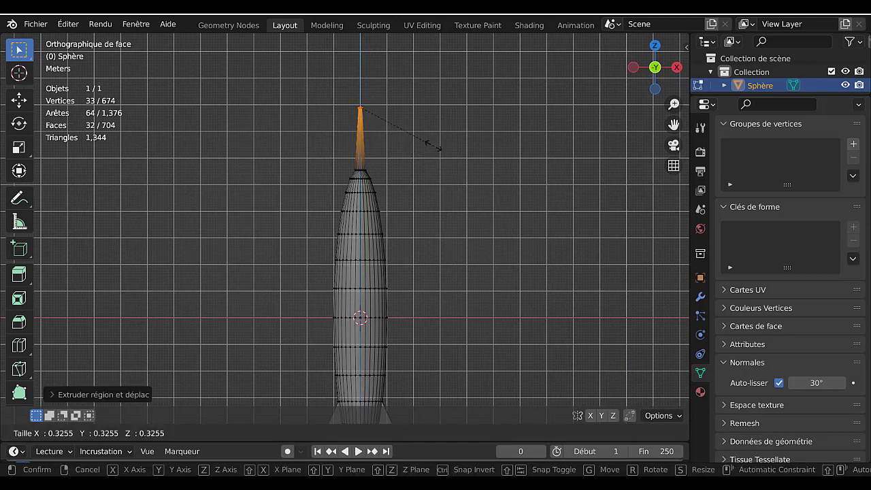
left_click(398, 122)
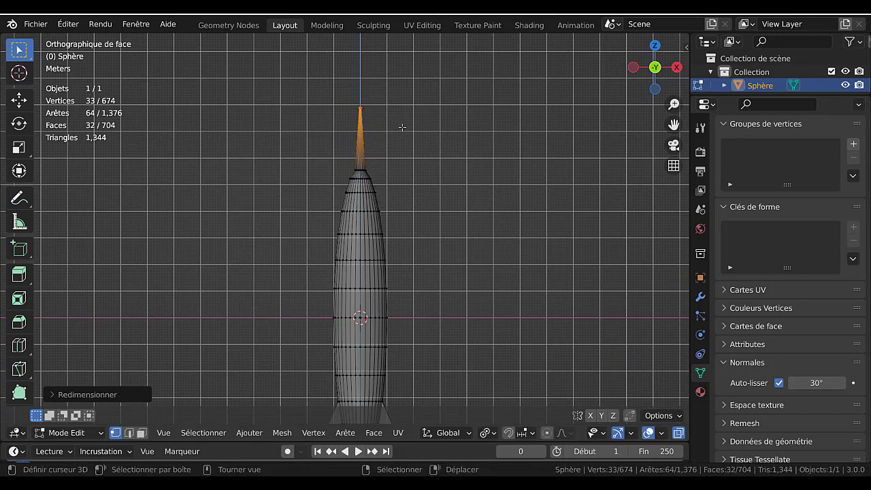
Step: Add one loop cut around the nose spike, about halfway along its height
scroll(399, 144, "up", 1)
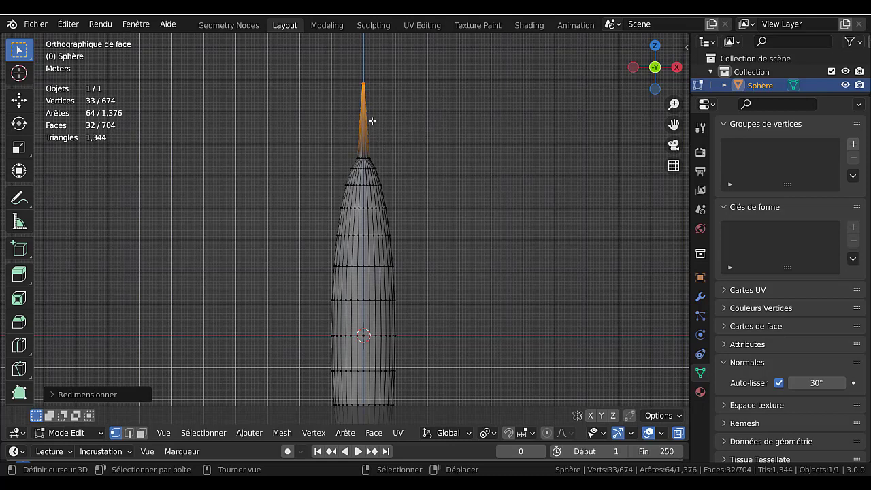
key("ctrl+r")
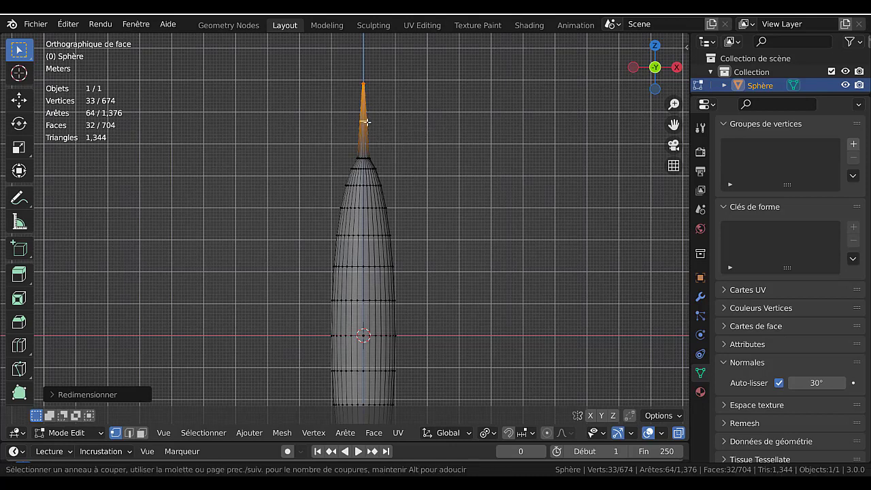
left_click(367, 122)
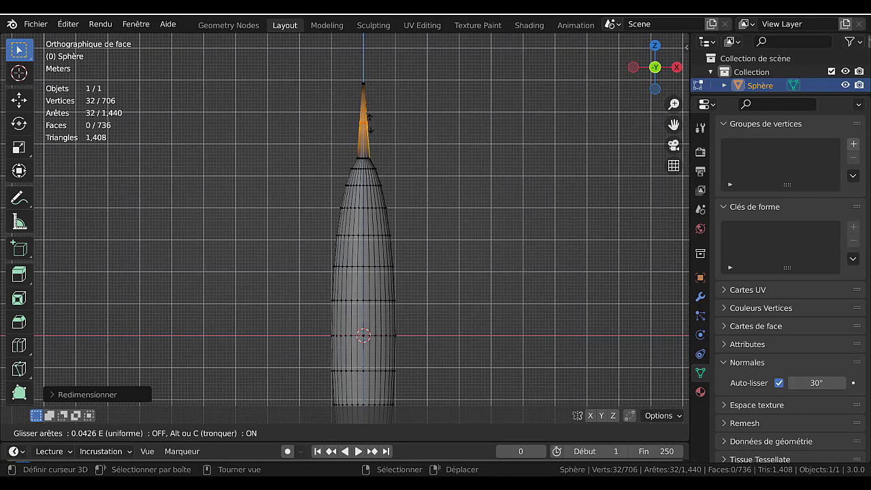
left_click(387, 130)
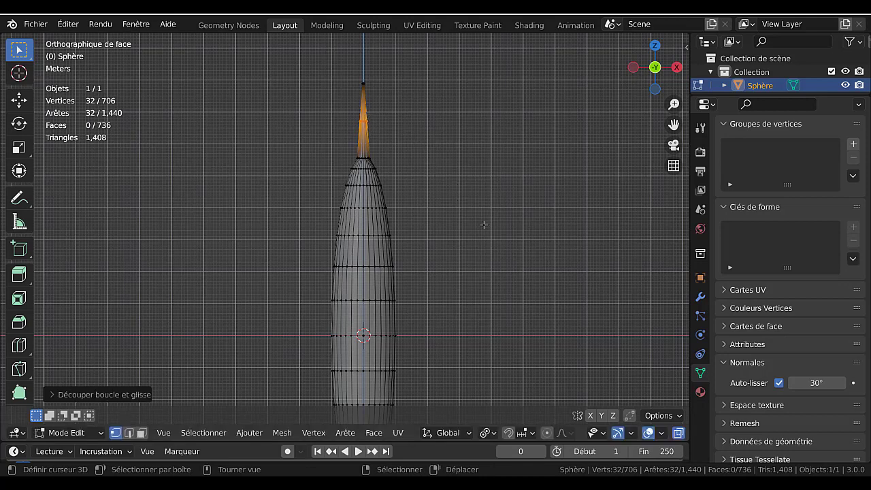
Step: Narrow the spike's new edge loop and lower it along Z close to the spike's base, returning to Object Mode
key("s")
left_click(457, 187)
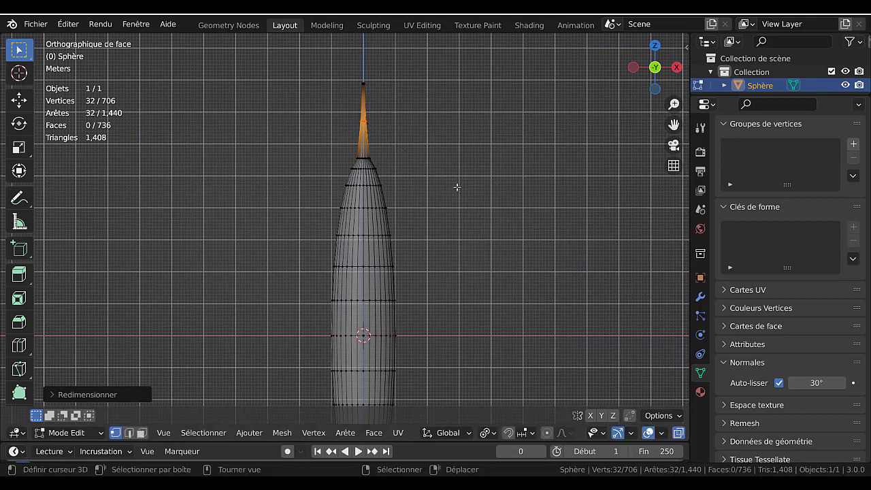
key("g")
key("z")
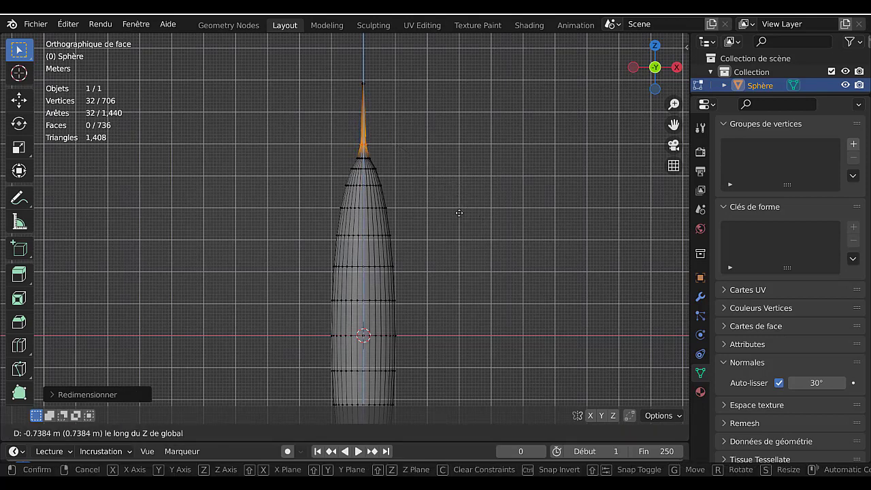
left_click(461, 220)
key("Tab")
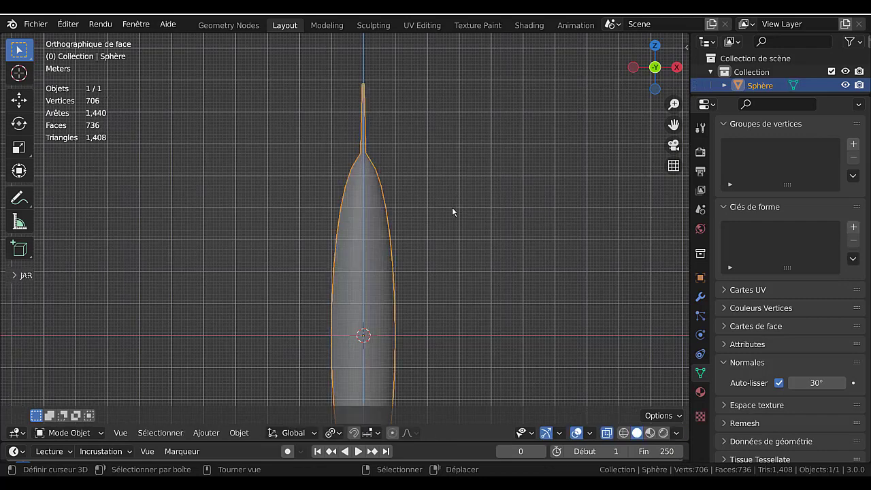
scroll(382, 125, "up", 3)
scroll(433, 186, "down", 5)
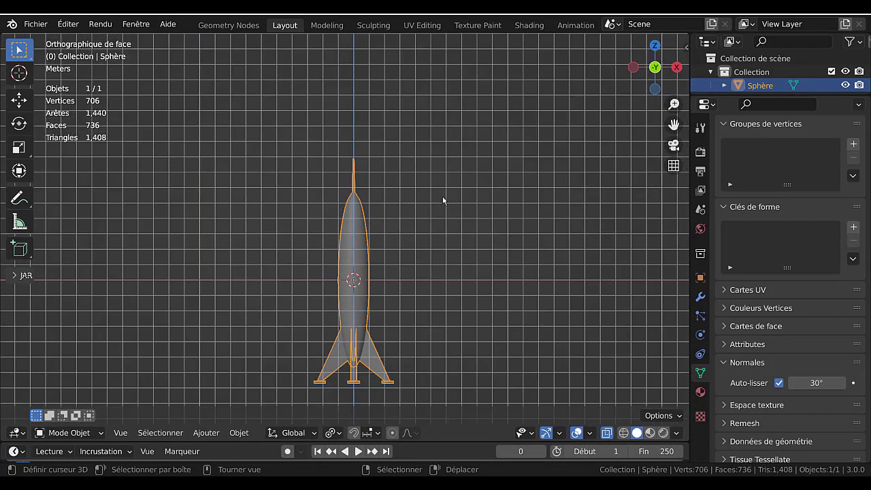
Step: Show the rocket's modifier properties and turn off the X-ray display in Object Mode
left_click(700, 296)
left_click(793, 151)
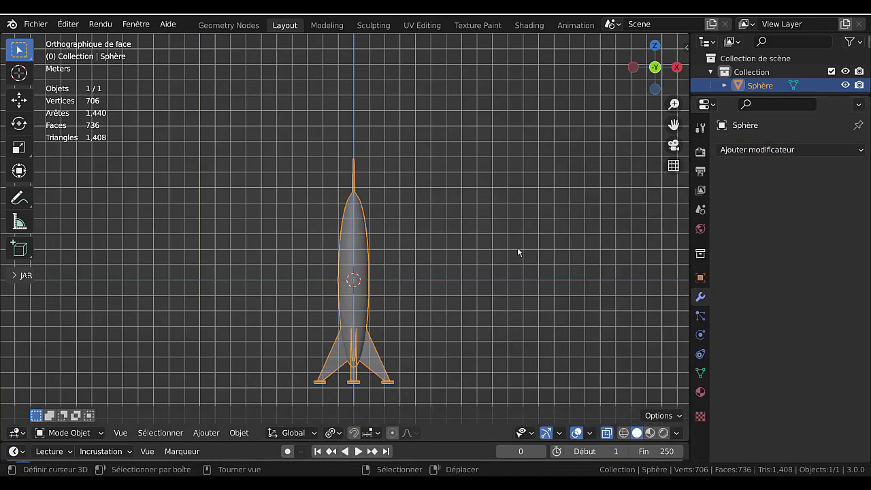
key("Tab")
key("Tab")
key("alt+z")
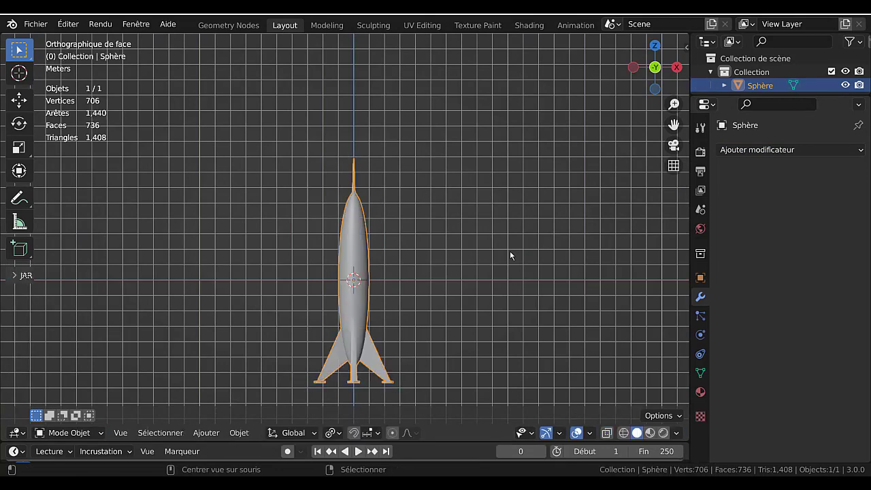
Step: Add a Subdivision Surface modifier to the rocket
scroll(475, 275, "up", 4)
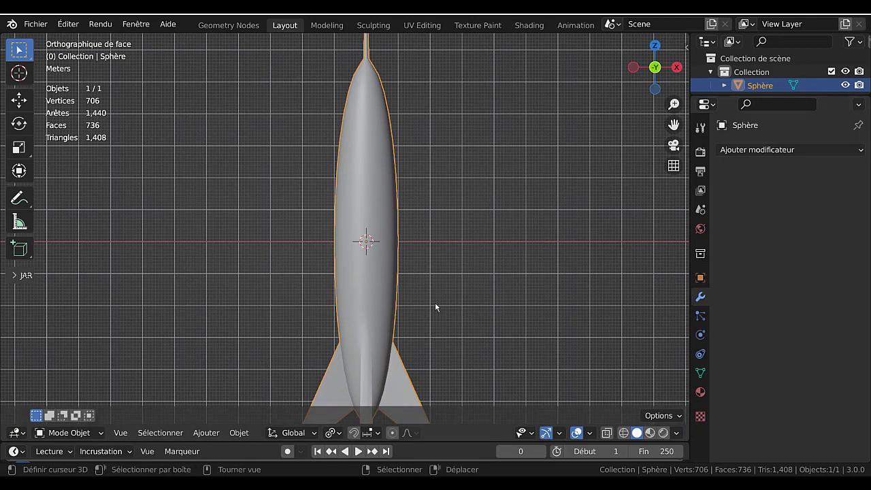
scroll(558, 252, "down", 2)
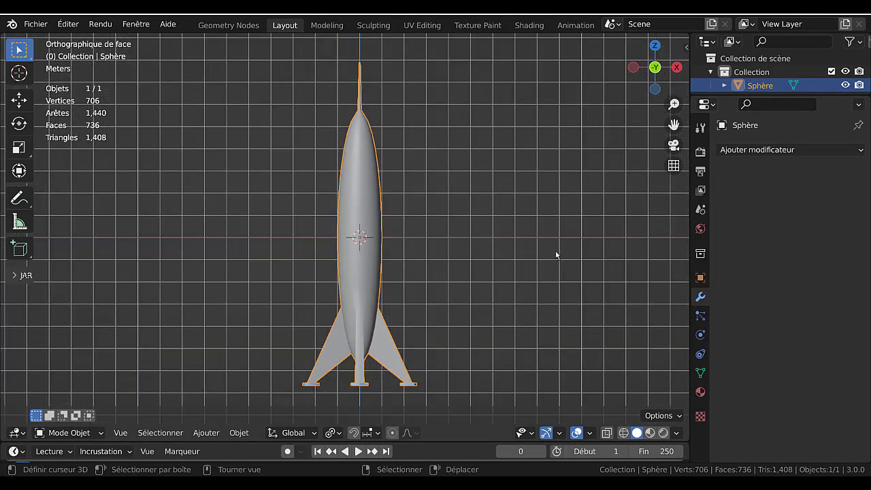
key("Tab")
key("Tab")
scroll(392, 249, "up", 1)
left_click(788, 151)
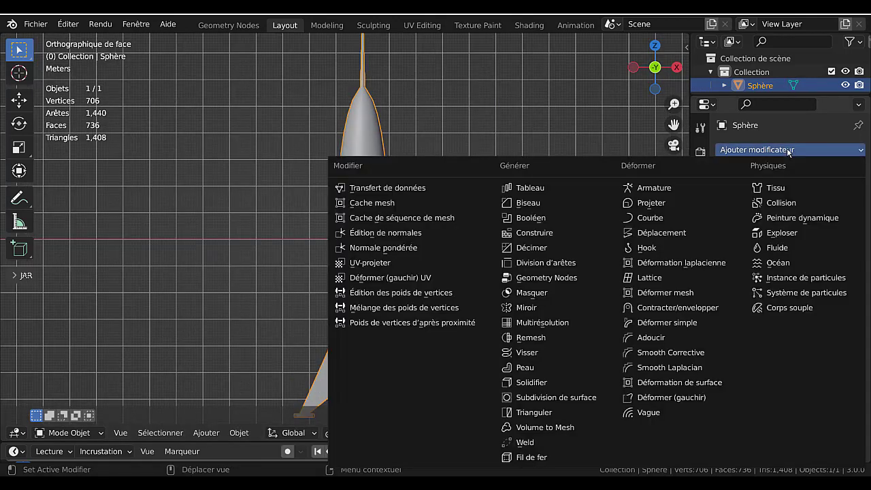
left_click(563, 400)
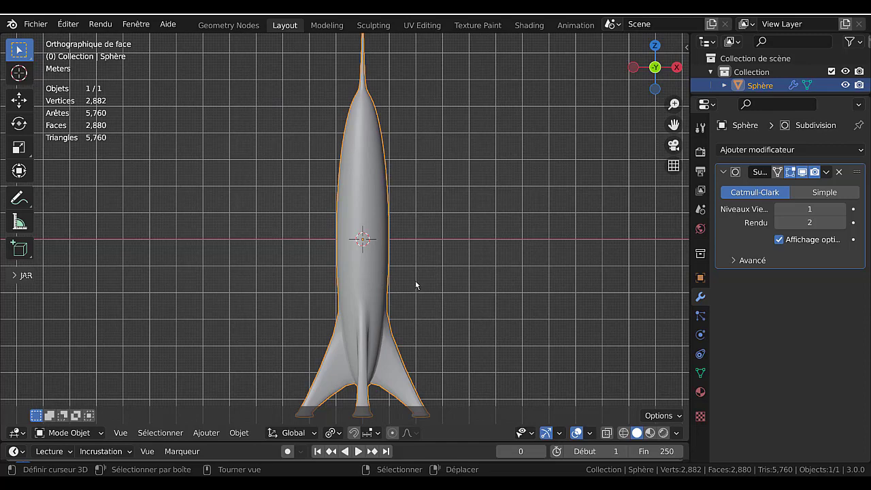
Step: Inspect the smoothed fins and remove the Subdivision Surface modifier from the rocket
scroll(401, 252, "up", 3)
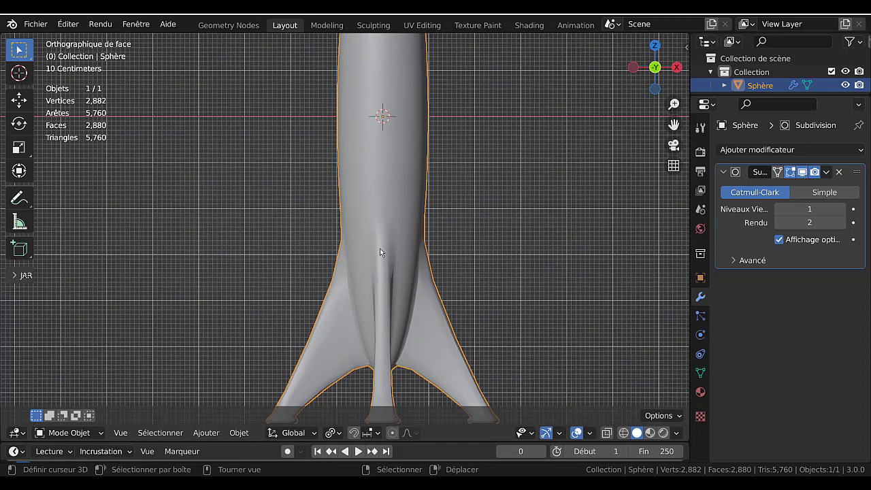
key("Tab")
key("Tab")
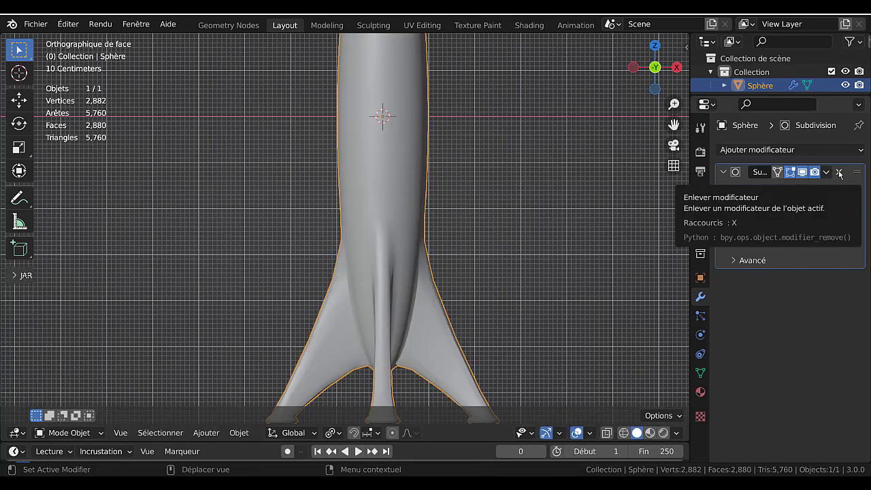
left_click(839, 172)
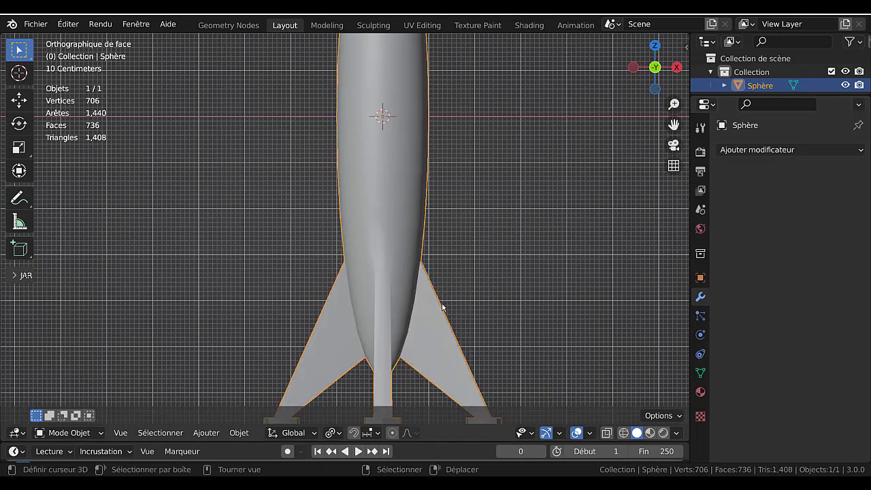
Step: Apply a fresh Subdivision Surface modifier to the rocket mesh and enter Edit Mode
left_click(766, 151)
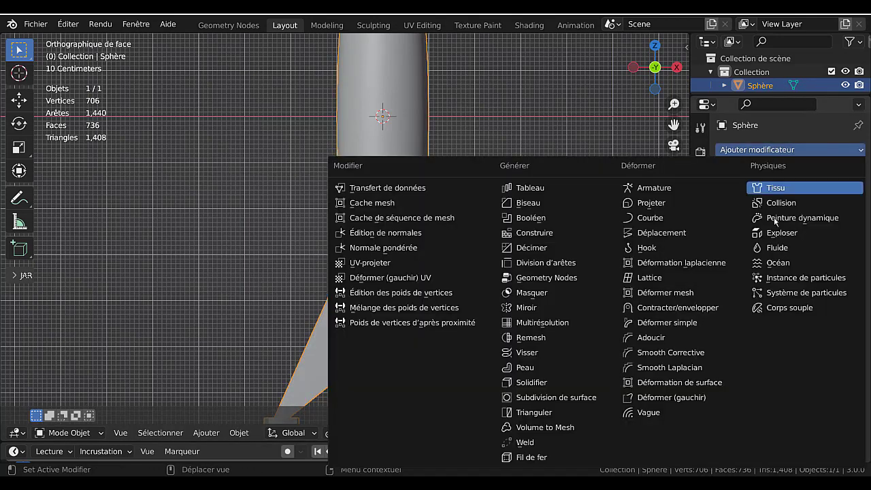
left_click(545, 398)
key("Tab")
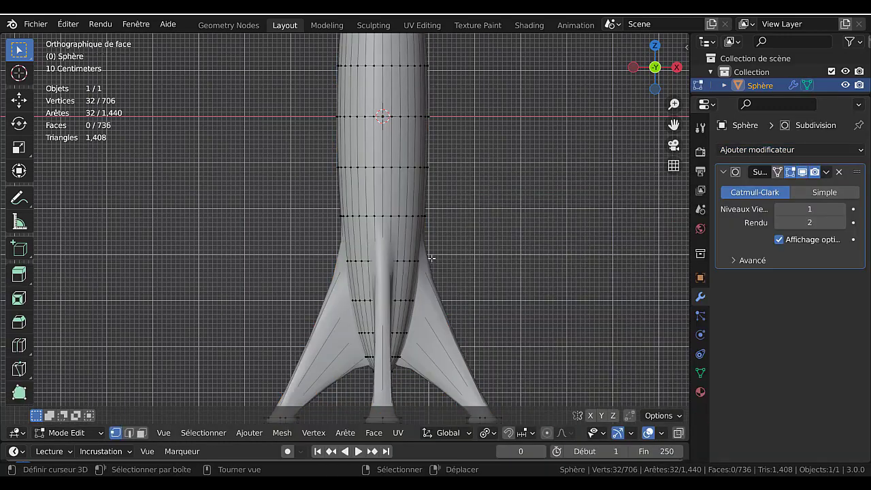
Step: Add one loop cut around the body and slide it down to just above the fin tops, checking the result in Object Mode
scroll(431, 258, "up", 2)
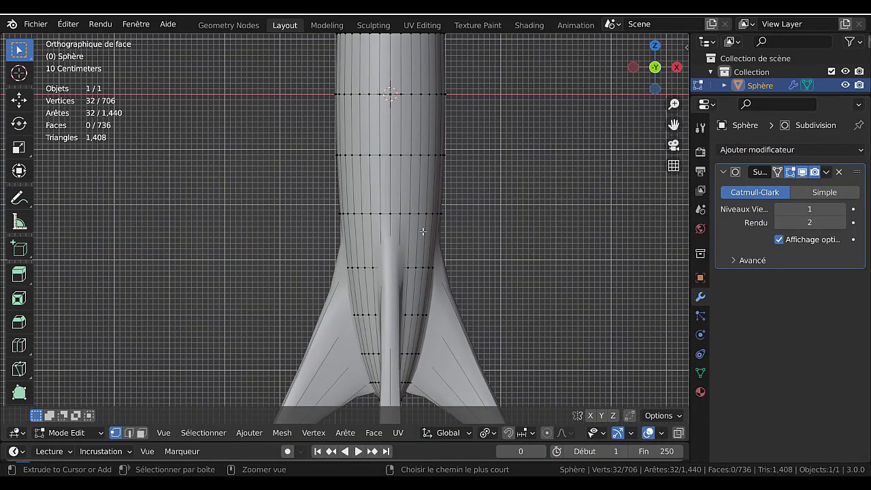
key("ctrl+r")
left_click(423, 234)
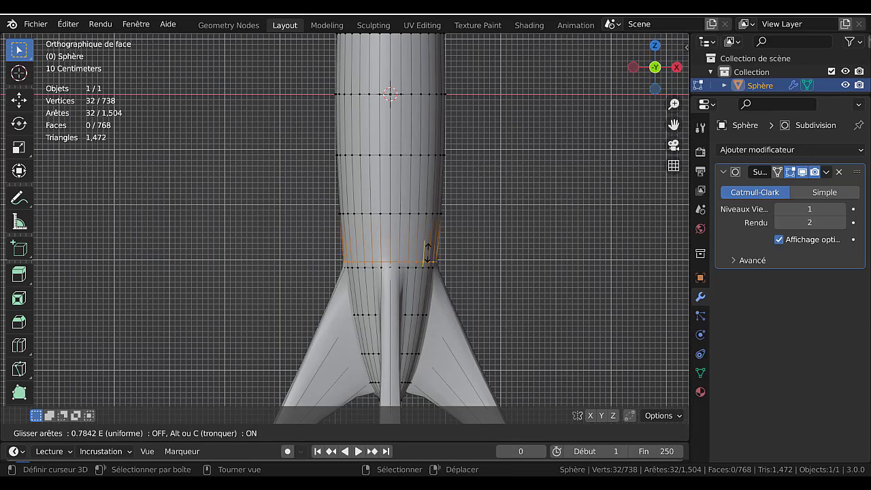
left_click(430, 252)
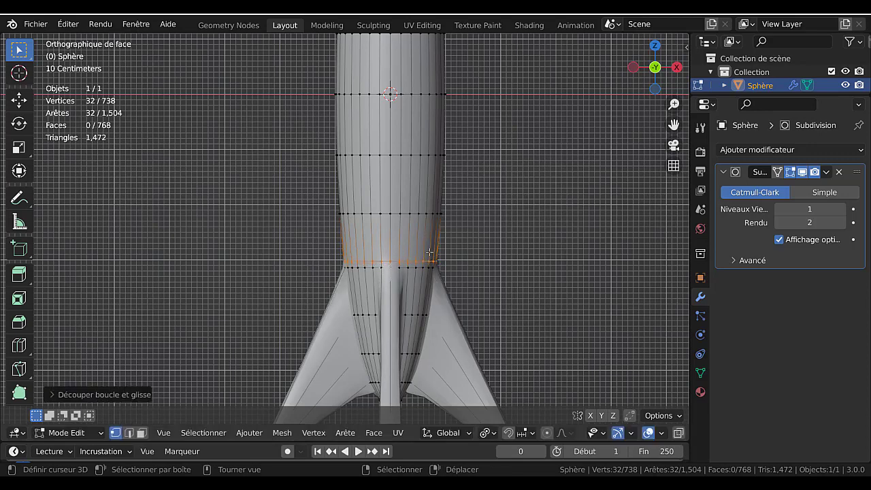
key("Tab")
scroll(434, 265, "down", 3)
middle_click_drag(435, 264, 435, 283)
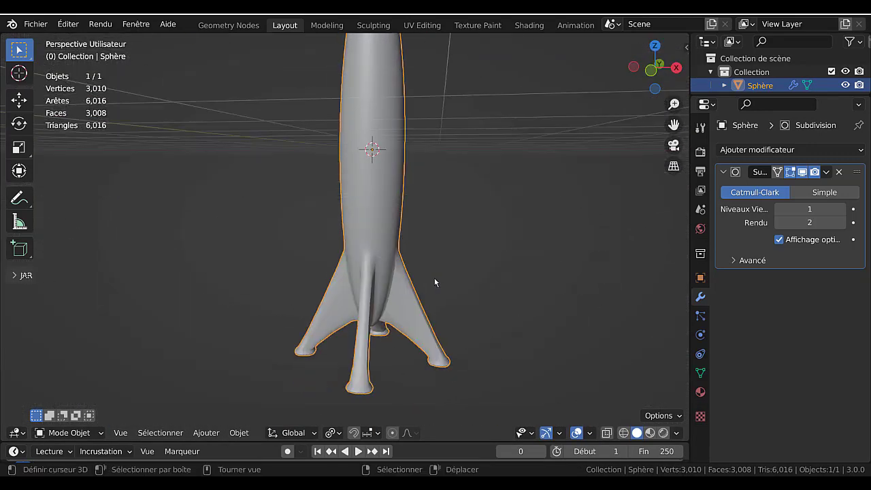
Step: Undo the loop cut above the fins in Edit Mode
scroll(435, 283, "up", 3)
key("Tab")
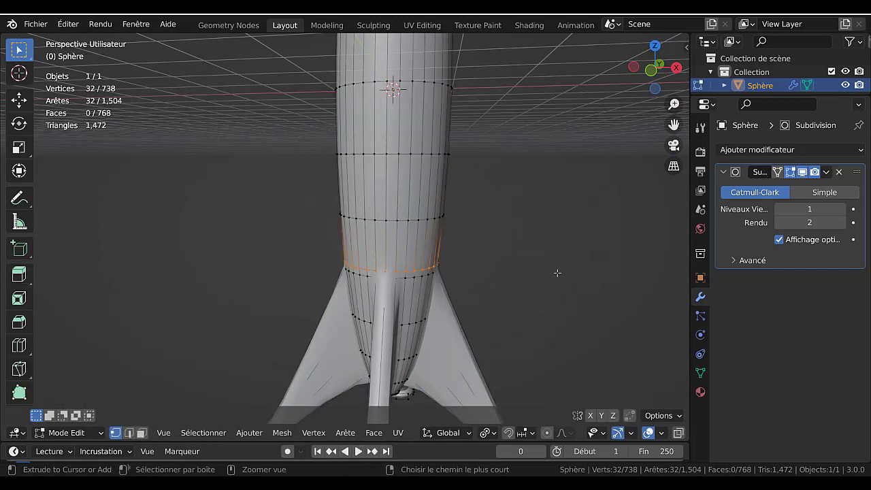
key("ctrl+x")
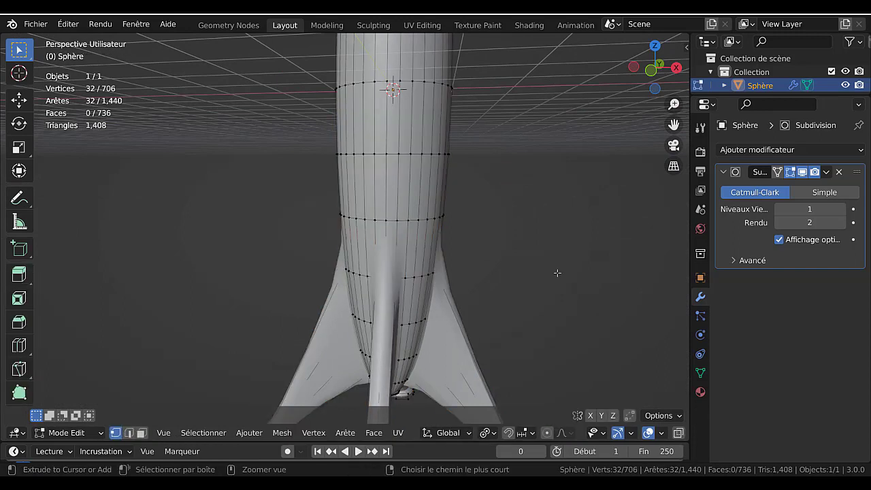
Step: Set the Subdivision modifier's type to Simple and compare the mesh in Object and Edit Mode
left_click(824, 193)
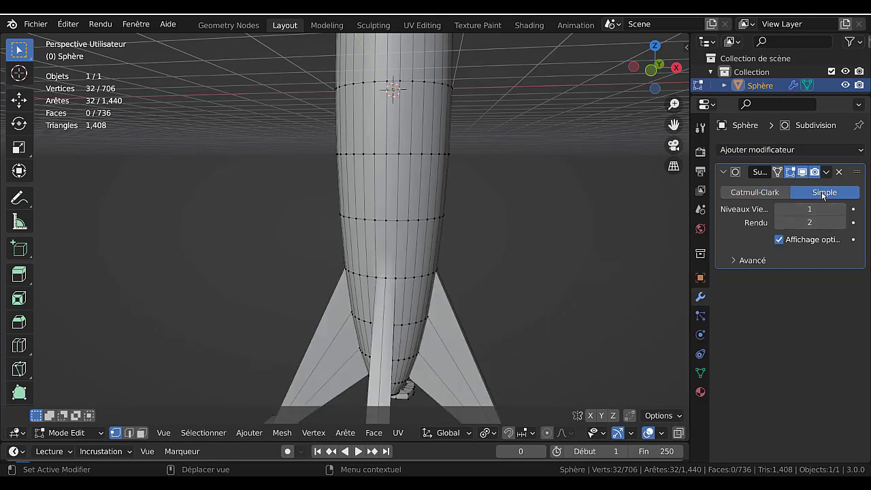
key("Tab")
key("Tab")
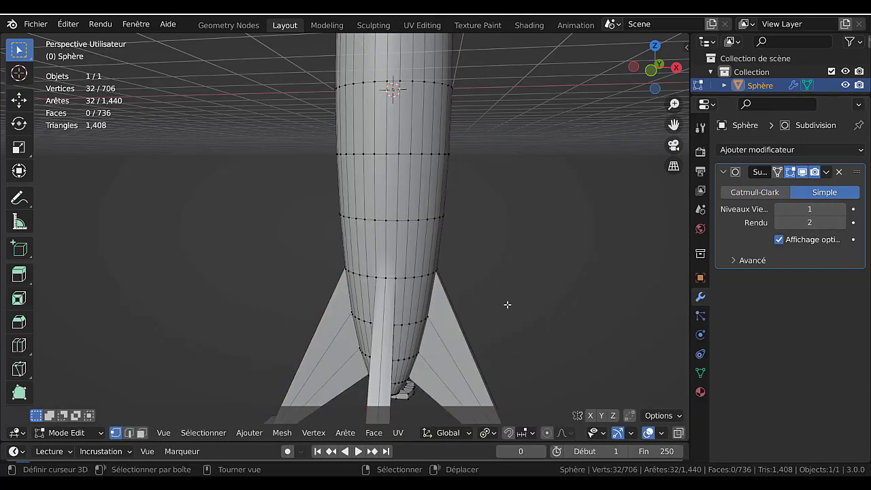
Step: Select the middle top vertex of each of the four fins, slide them up the body by about 0.5, and return to Object Mode
middle_click_drag(508, 305, 356, 284)
left_click(362, 276)
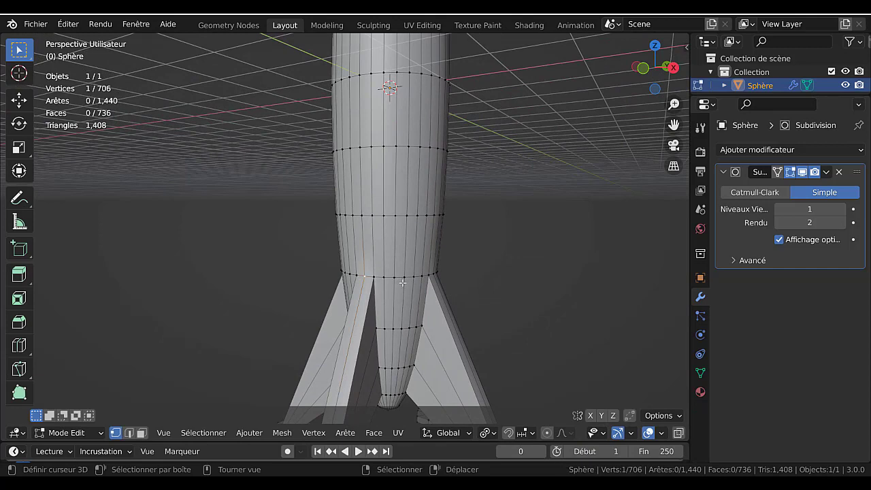
left_click(434, 275, "shift")
middle_click_drag(581, 278, 403, 273)
left_click(317, 290, "shift")
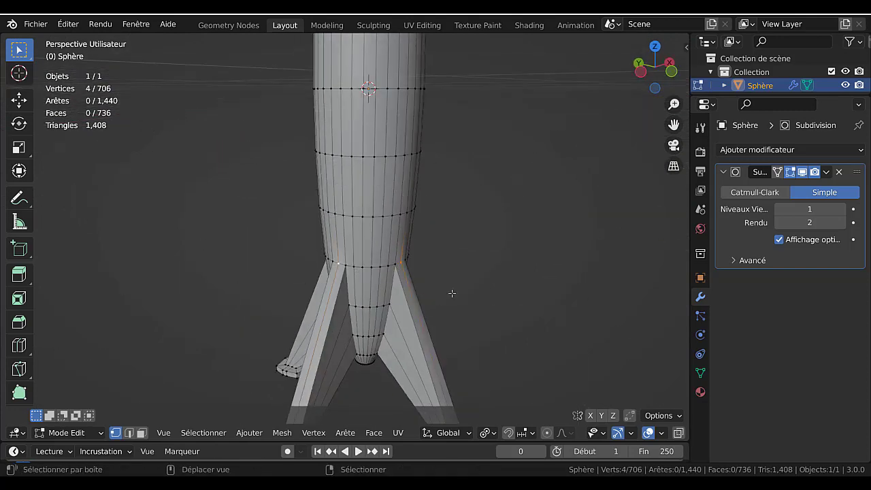
middle_click_drag(452, 294, 497, 269)
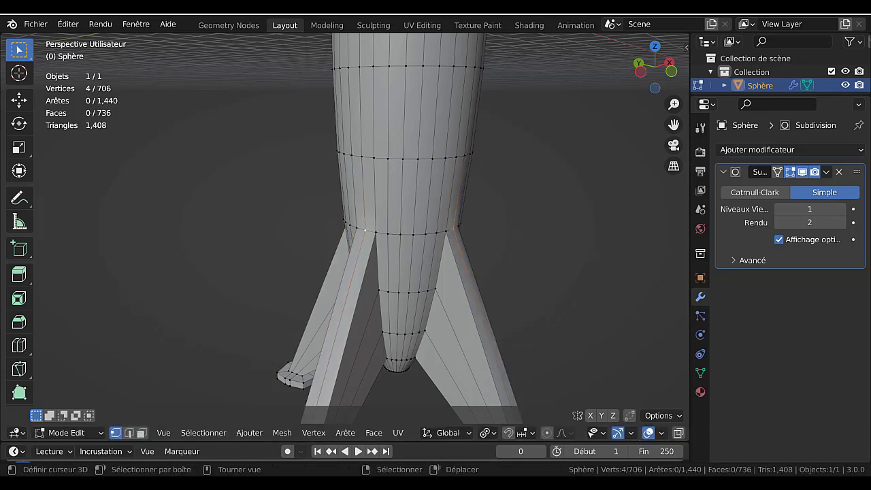
key("shift+v")
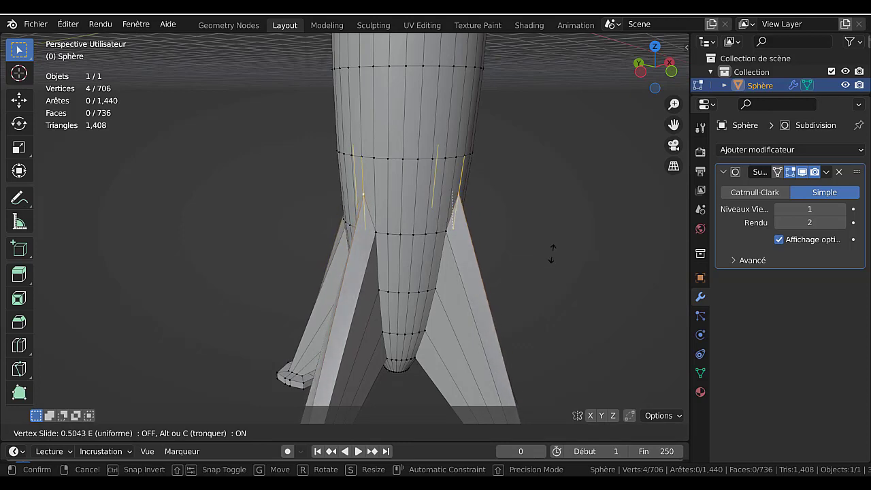
left_click(551, 252)
key("Tab")
middle_click_drag(483, 279, 495, 264)
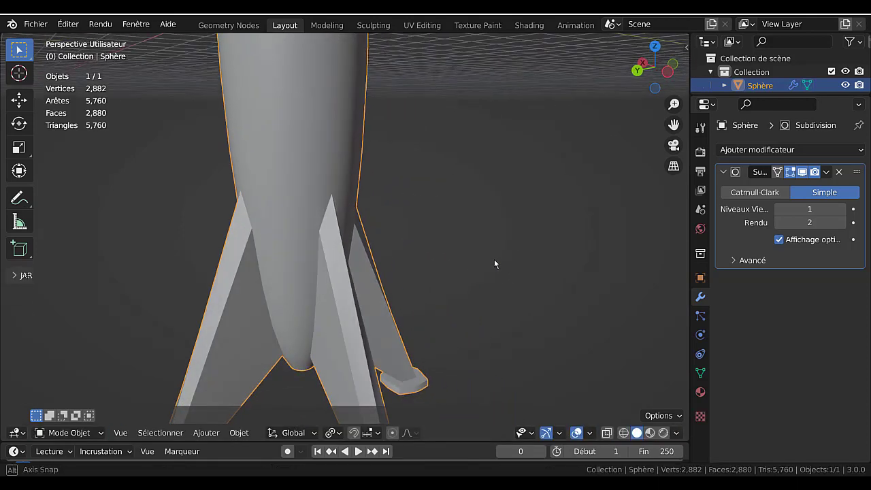
Step: Set the Subdivision modifier's viewport level to 2 and its type to Catmull-Clark
left_click(840, 209)
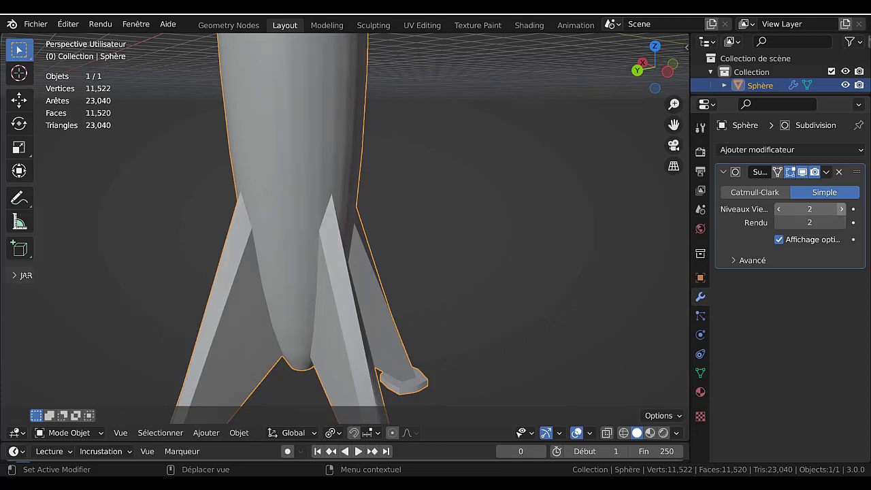
left_click(771, 197)
scroll(480, 259, "down", 4)
middle_click_drag(472, 263, 381, 259)
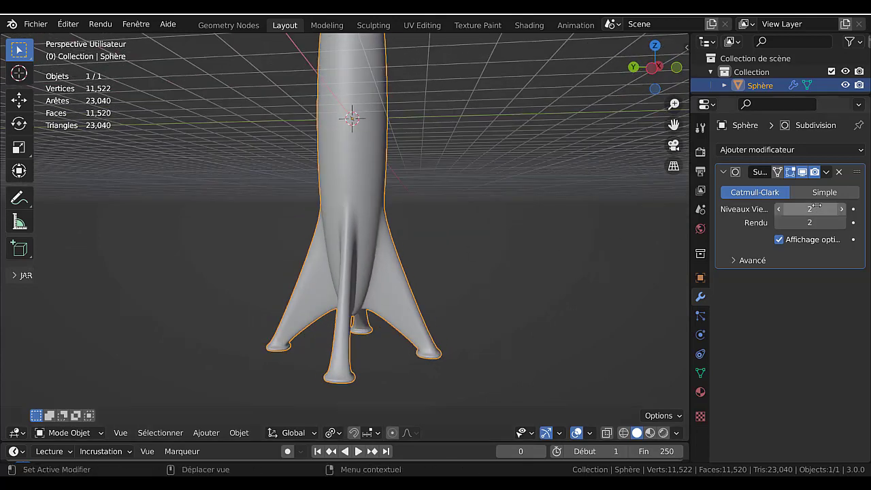
Step: Lower the Subdivision modifier's viewport level to 0 and enter Edit Mode
left_click(782, 209)
left_click(782, 209)
middle_click_drag(519, 266, 460, 279)
key("Tab")
scroll(477, 257, "up", 3)
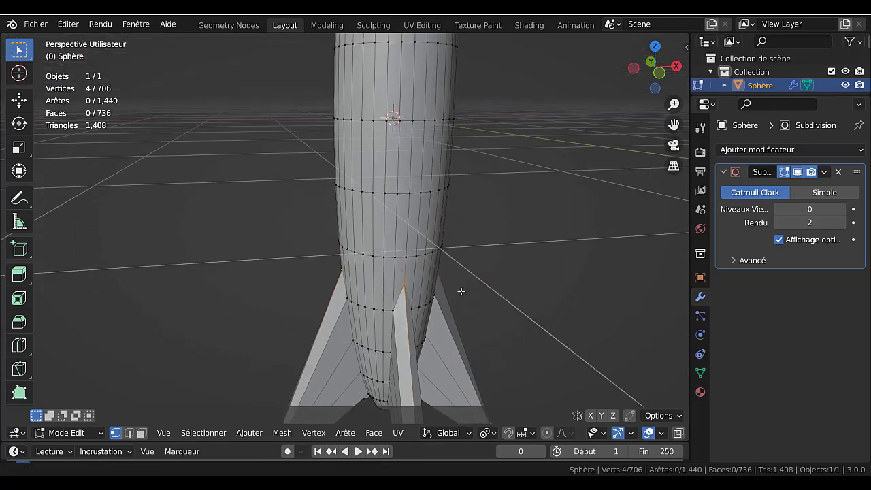
Step: Try sliding a single body vertex above the fins down along its vertical edge
left_click(423, 272)
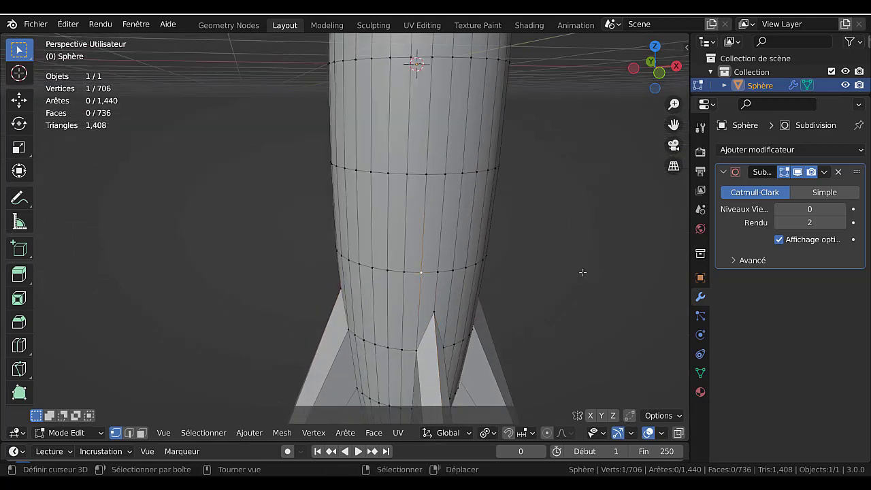
middle_click_drag(581, 274, 501, 281)
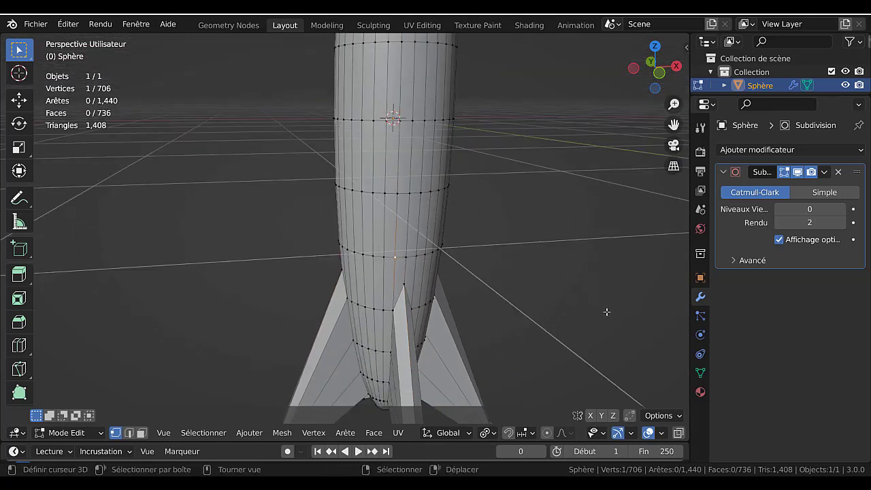
key("g")
key("g")
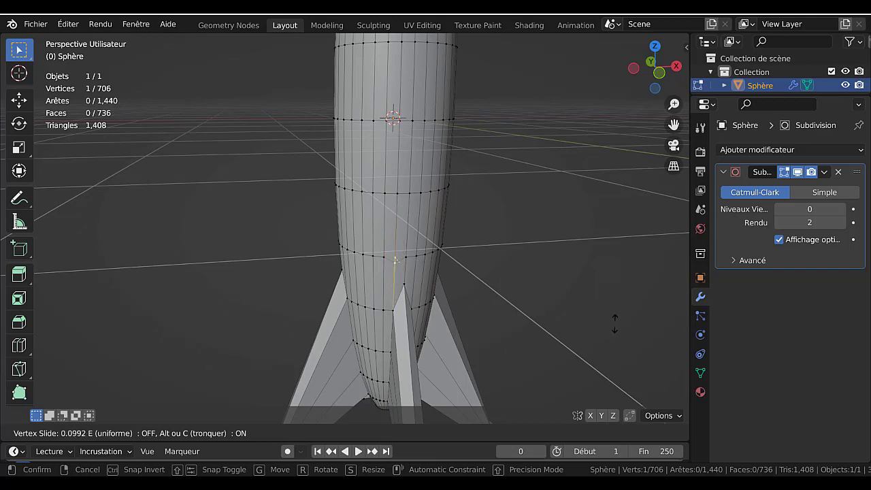
left_click(613, 334)
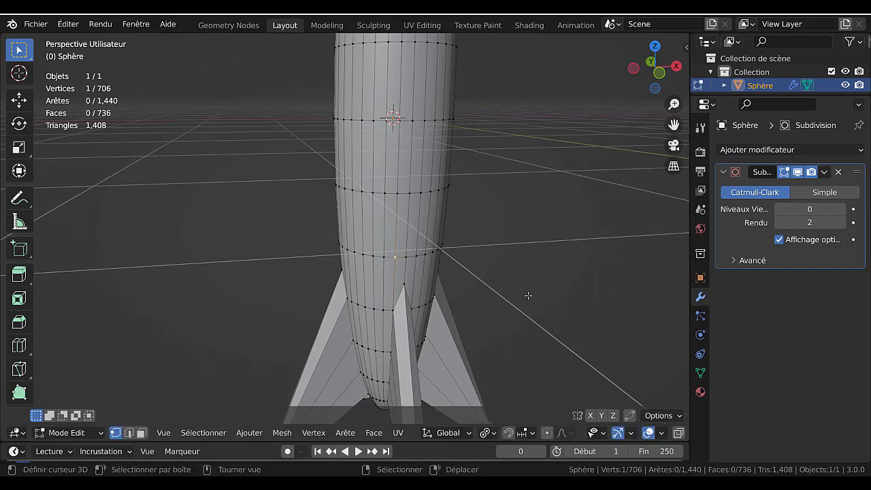
Step: Select the upper and lower outer edge loops of one fin's foot in edge select mode
middle_click_drag(527, 295, 406, 293)
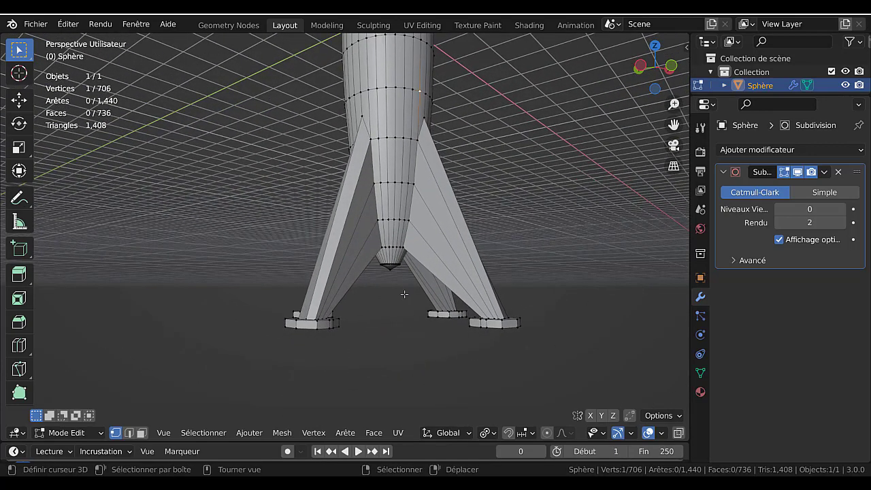
key("KP_1")
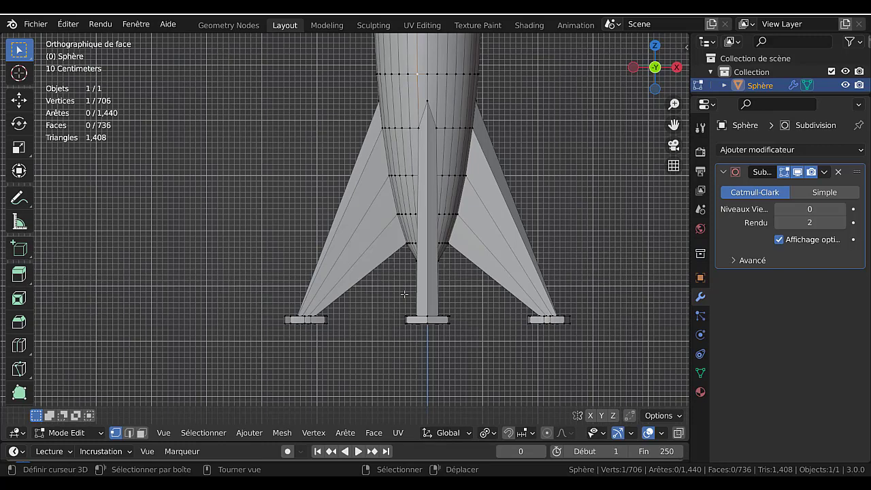
middle_click_drag(474, 291, 389, 292)
scroll(407, 313, "up", 4)
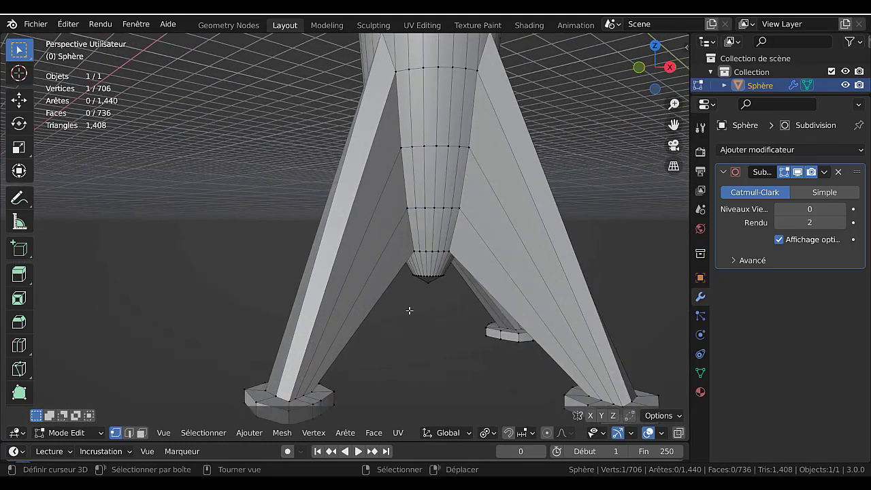
middle_click_drag(430, 308, 484, 313)
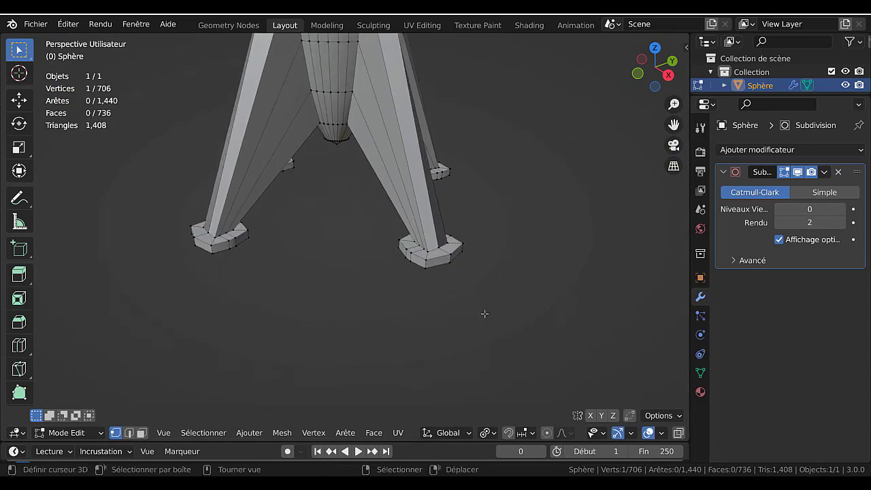
scroll(517, 317, "up", 4)
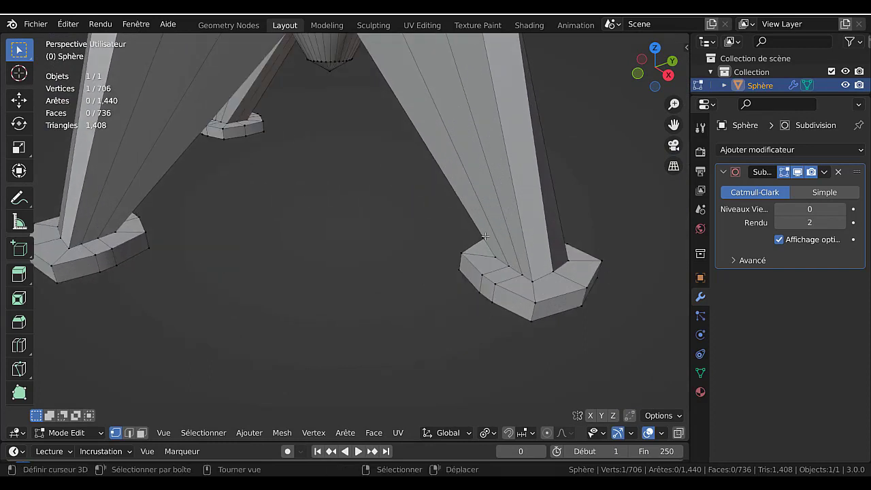
left_click(530, 298, "alt")
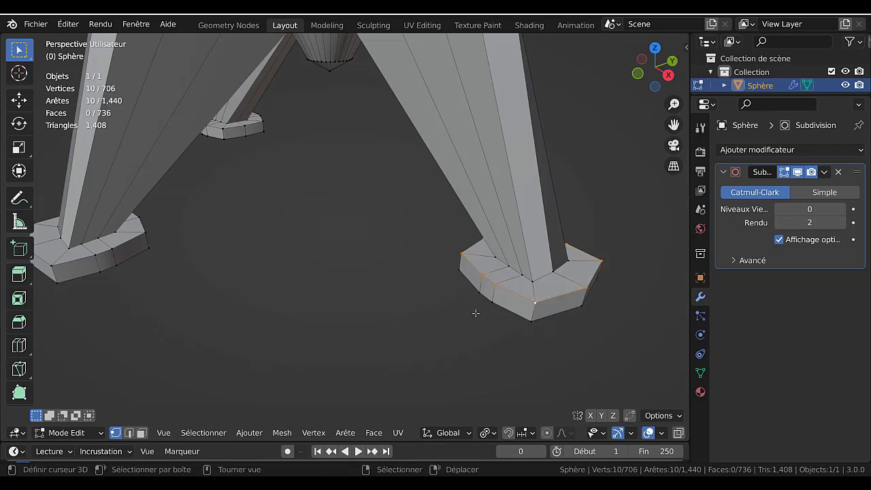
middle_click_drag(589, 296, 551, 290)
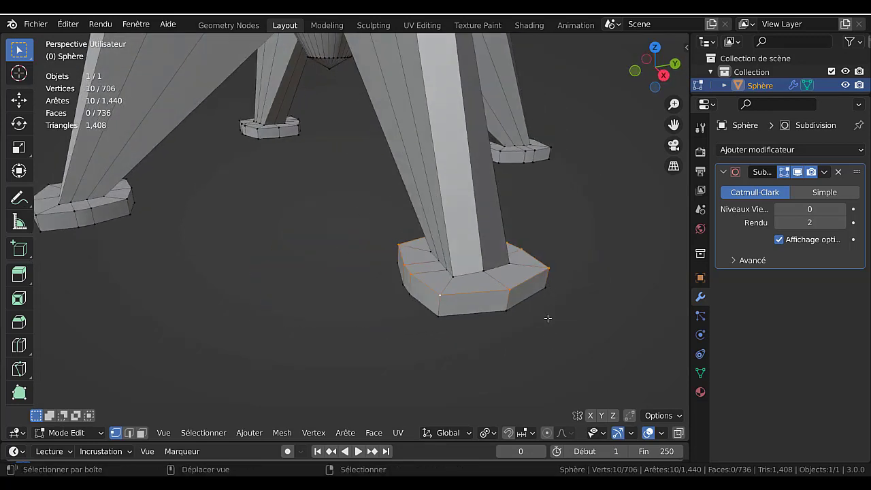
left_click(507, 311, "alt+shift")
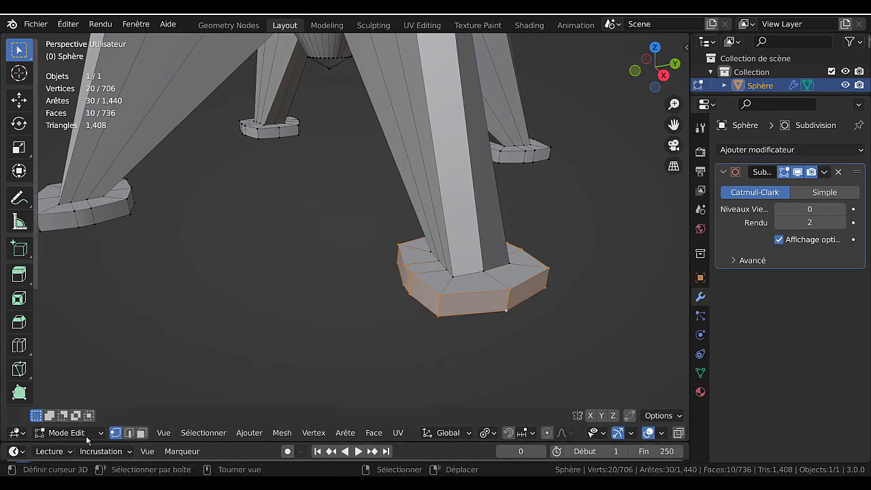
left_click(129, 432)
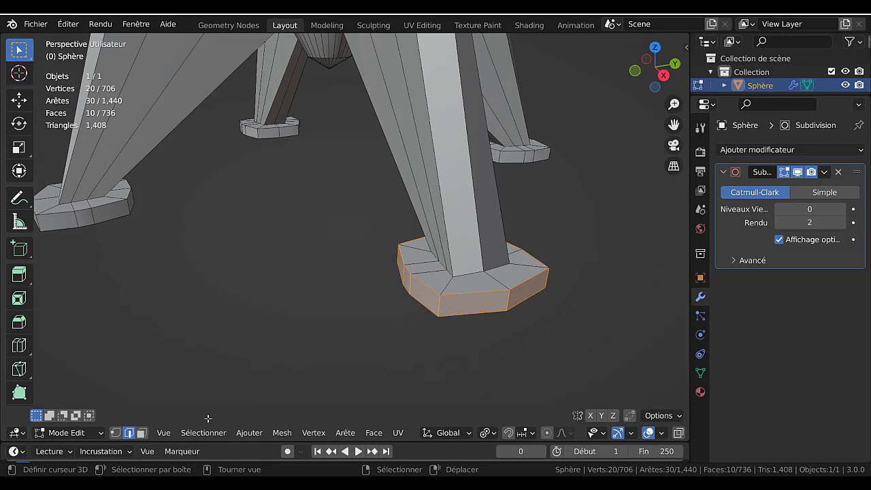
left_click(507, 301, "ctrl+alt")
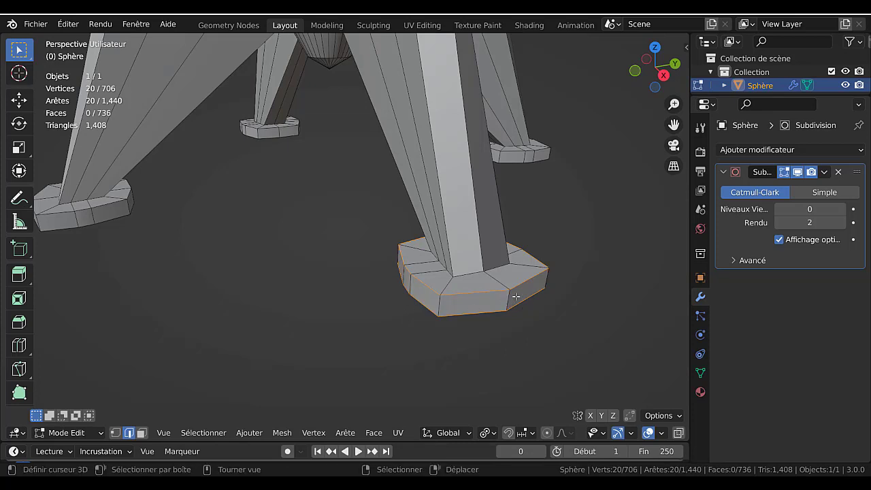
middle_click_drag(517, 296, 540, 231)
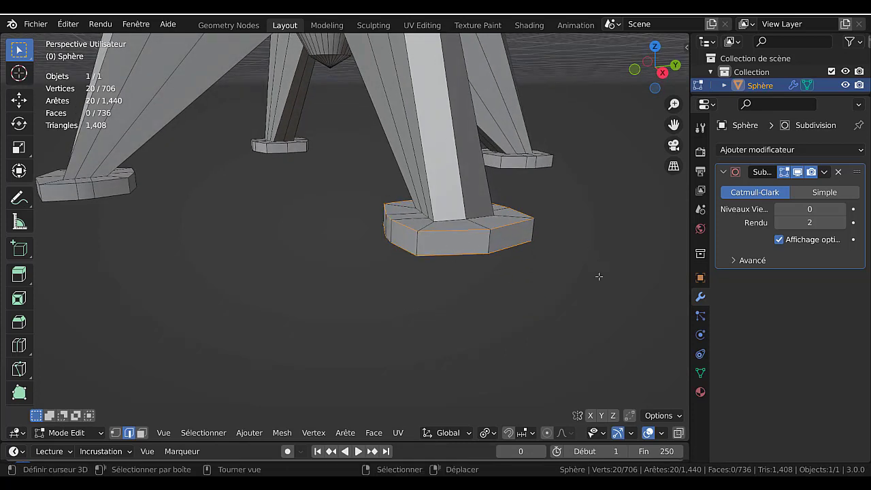
Step: Round the foot's two selected edge loops with the LoopTools Circle operation
key("q")
mouse_move(572, 285)
key("q")
mouse_move(207, 285)
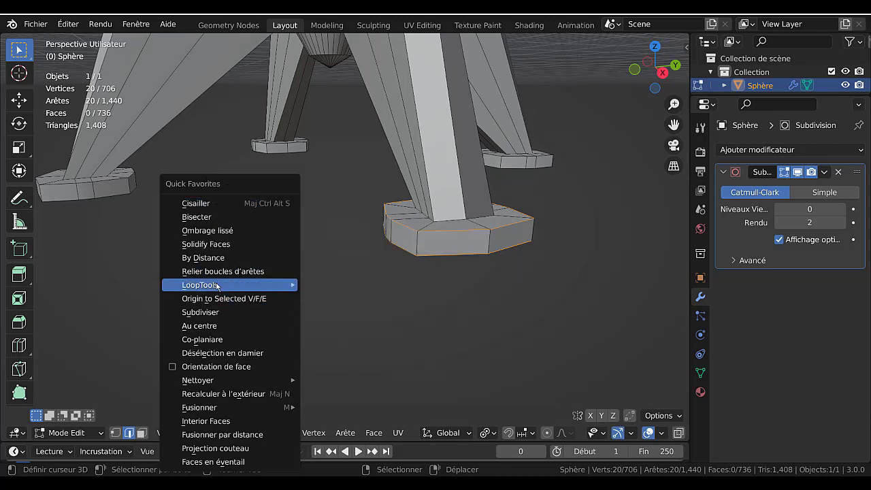
mouse_move(245, 288)
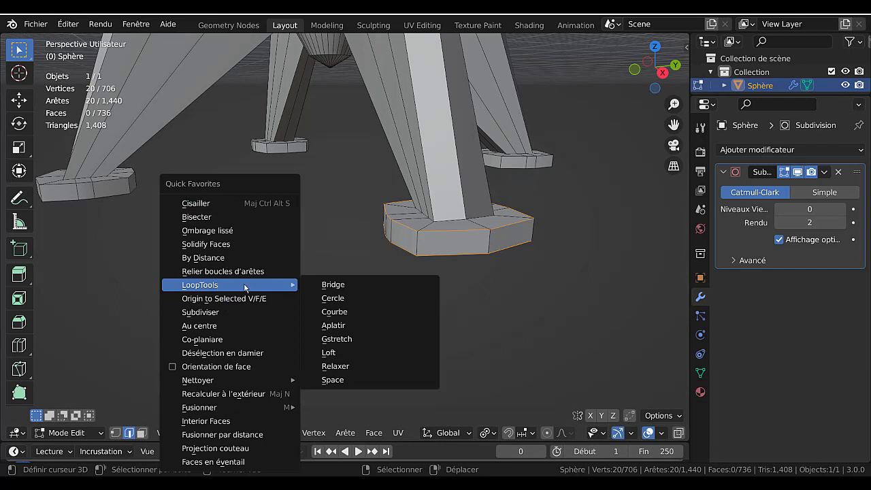
left_click(337, 299)
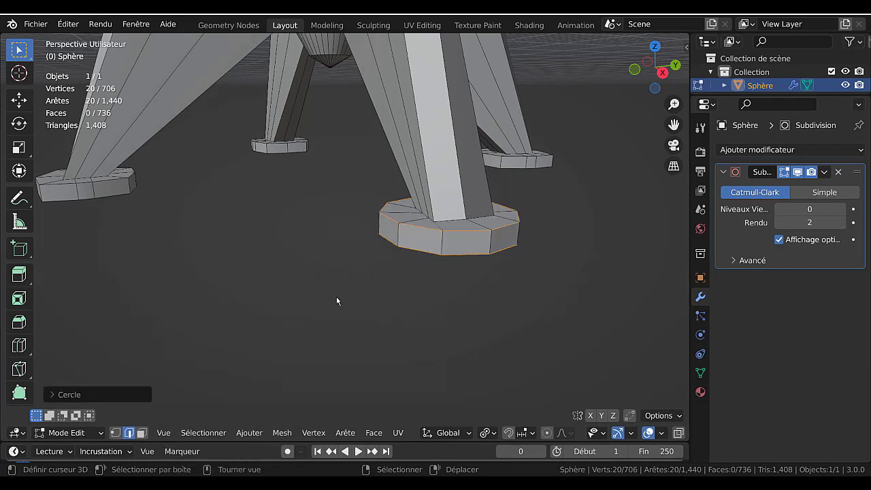
Step: Select the upper and lower outer edge loops of the three remaining fin feet
middle_click_drag(476, 280, 283, 285)
left_click(437, 273, "alt")
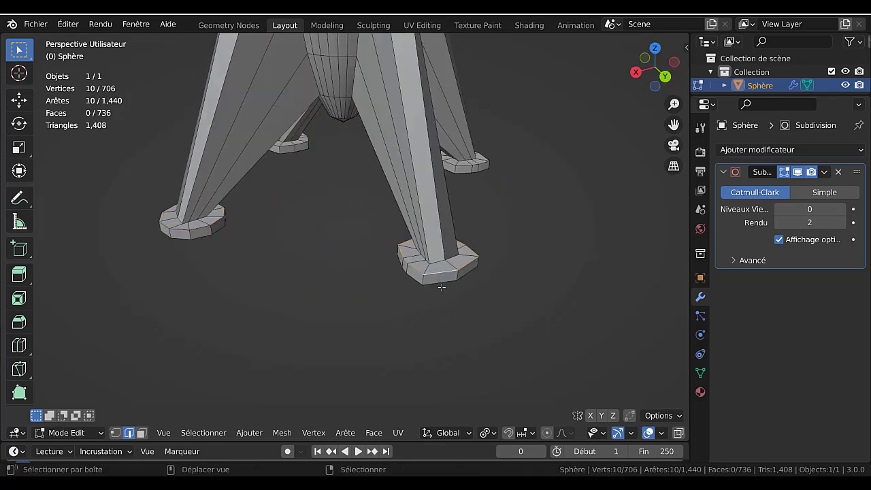
left_click(442, 287, "alt+shift")
mouse_move(447, 297)
middle_mouse_down()
mouse_move(548, 303)
mouse_move(445, 300)
middle_mouse_up()
left_click(503, 241, "alt+shift")
left_click(510, 231, "alt+shift")
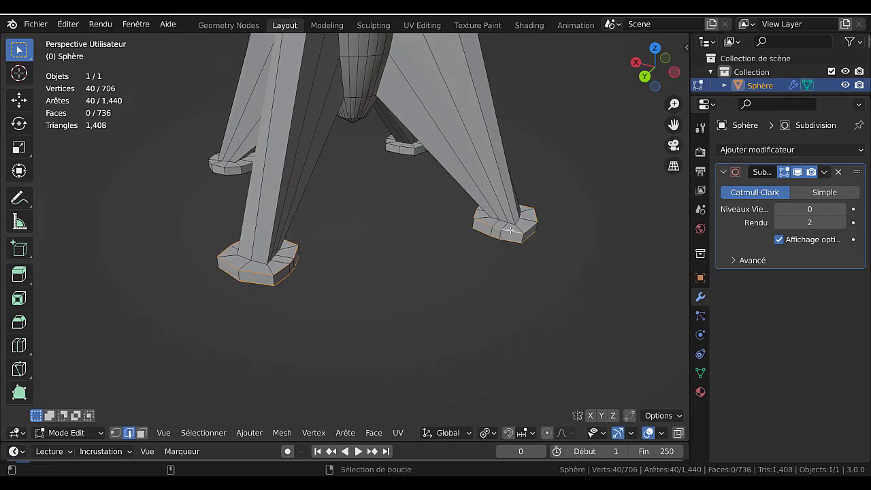
middle_click_drag(512, 236, 522, 353)
left_click(480, 249, "alt+shift")
left_click(489, 235, "alt+shift")
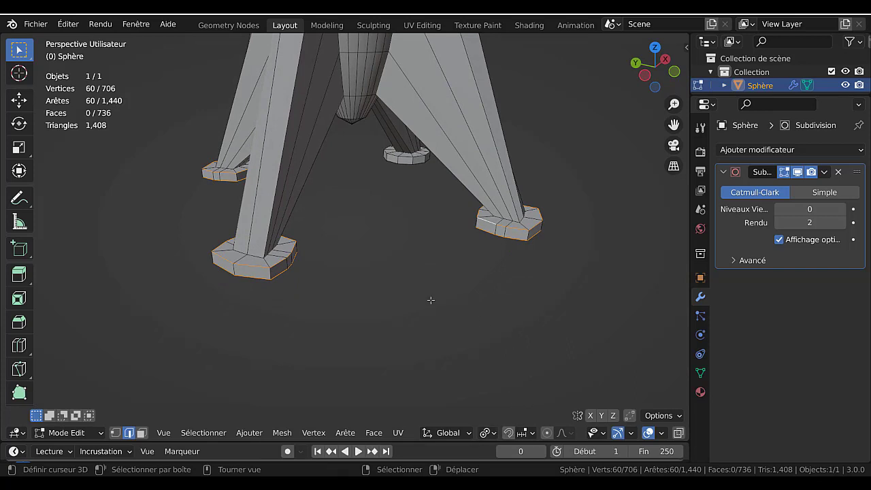
Step: Round the selected loops of the three feet with LoopTools Circle, then return to Object Mode and deselect the rocket
key("q")
mouse_move(424, 285)
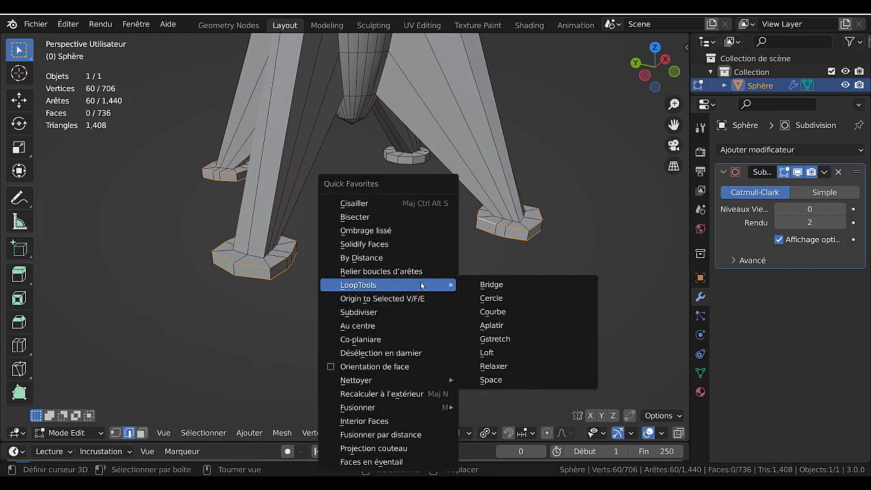
left_click(496, 298)
key("Tab")
middle_click_drag(455, 315, 496, 298)
middle_click_drag(465, 271, 476, 292)
scroll(476, 294, "up", 4)
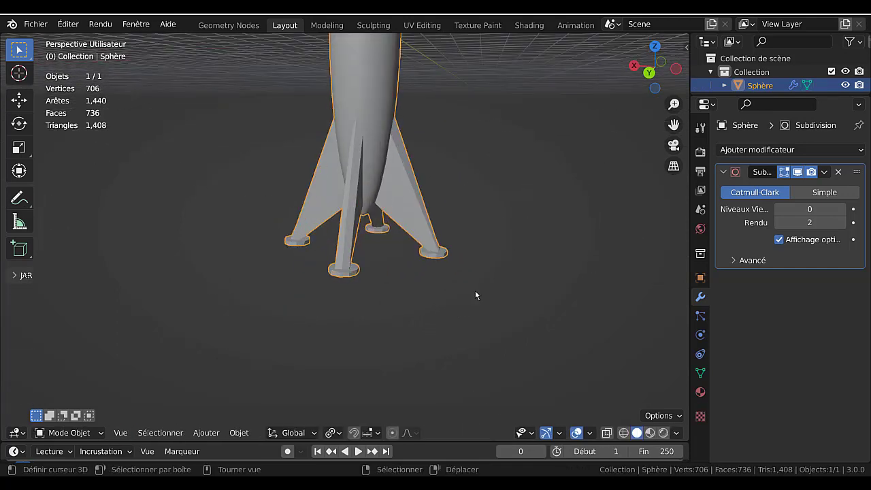
left_click(453, 292)
scroll(418, 300, "down", 3)
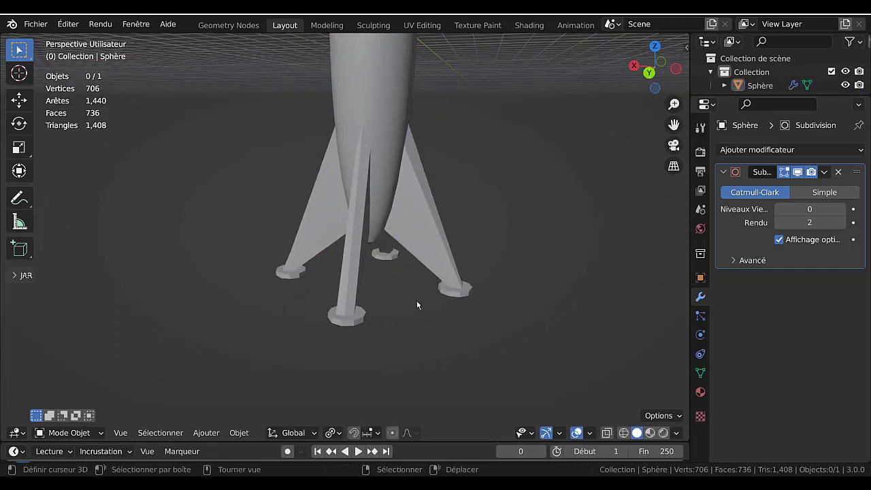
middle_click_drag(481, 266, 474, 305)
scroll(474, 305, "down", 3)
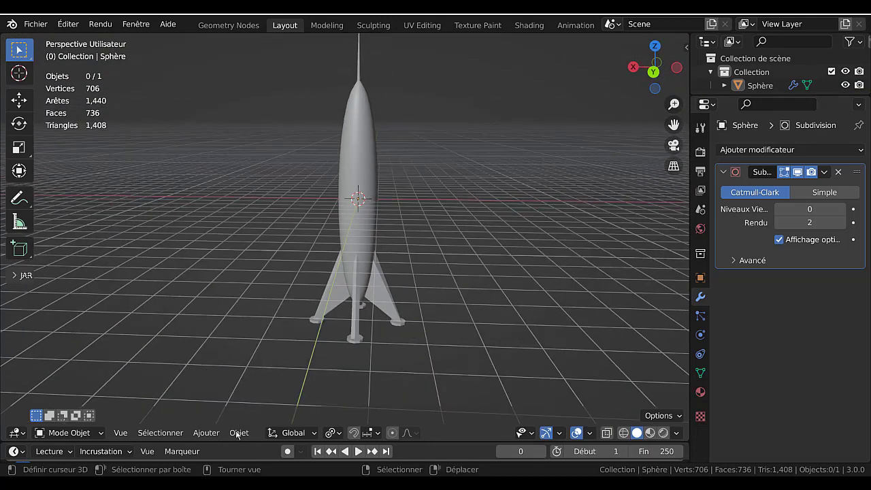
key("KP_1")
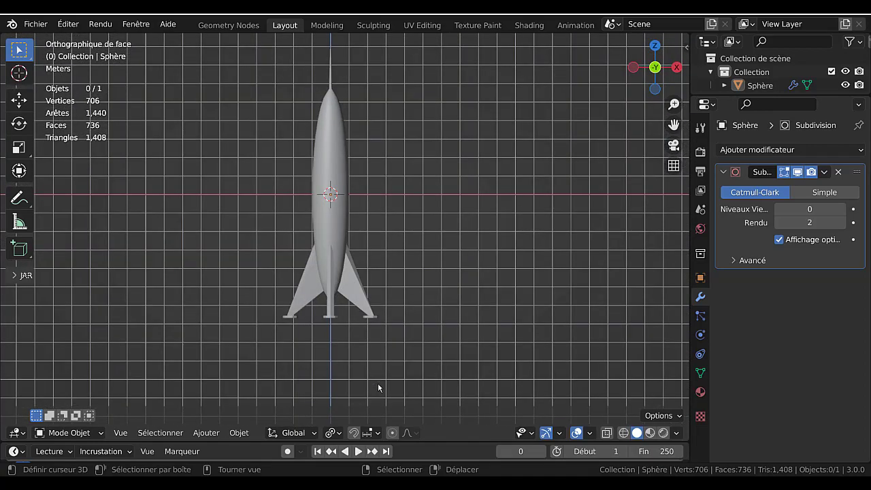
left_click(241, 433)
mouse_move(211, 438)
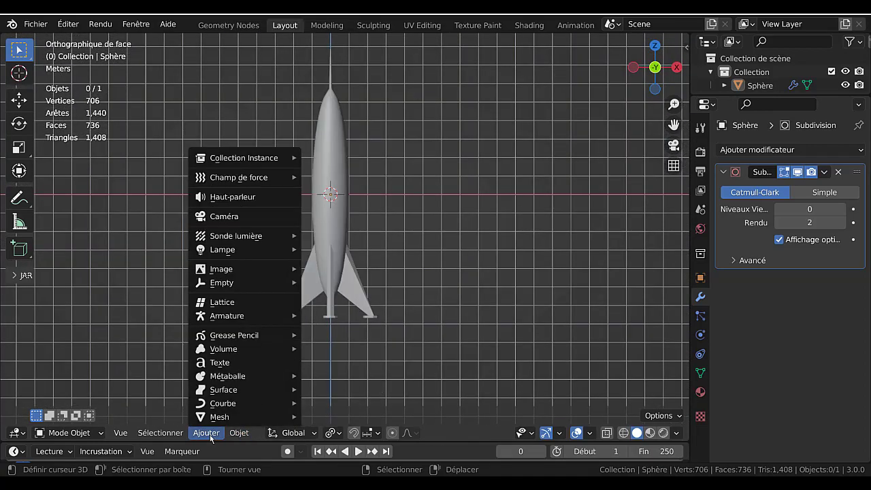
mouse_move(212, 420)
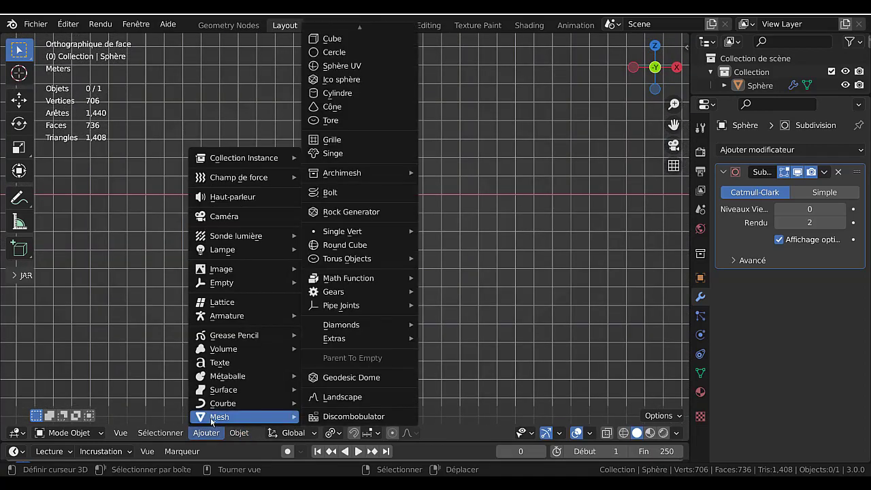
Step: Place the 3D cursor at several spots around the rocket, ending beside its body, and check it from the top and front
middle_click_drag(439, 322, 472, 327, "shift")
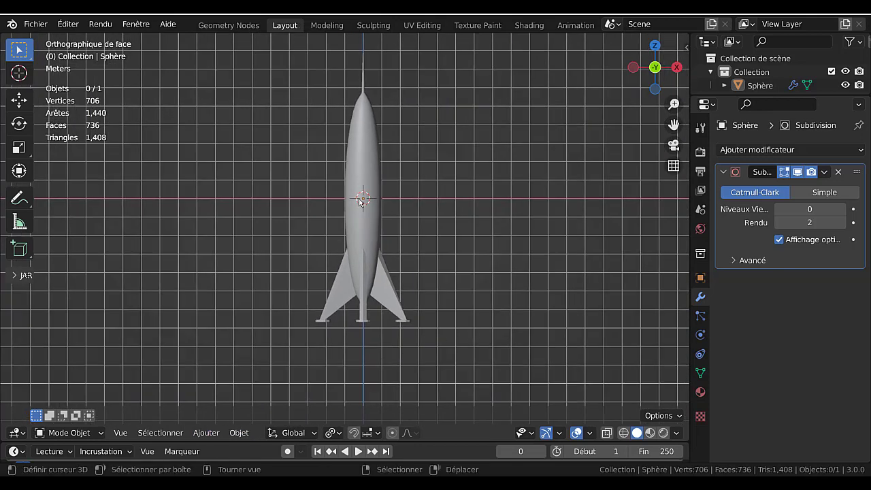
right_click(502, 158, "shift")
right_click(242, 140, "shift")
right_click(537, 124, "shift")
right_click(243, 234, "shift")
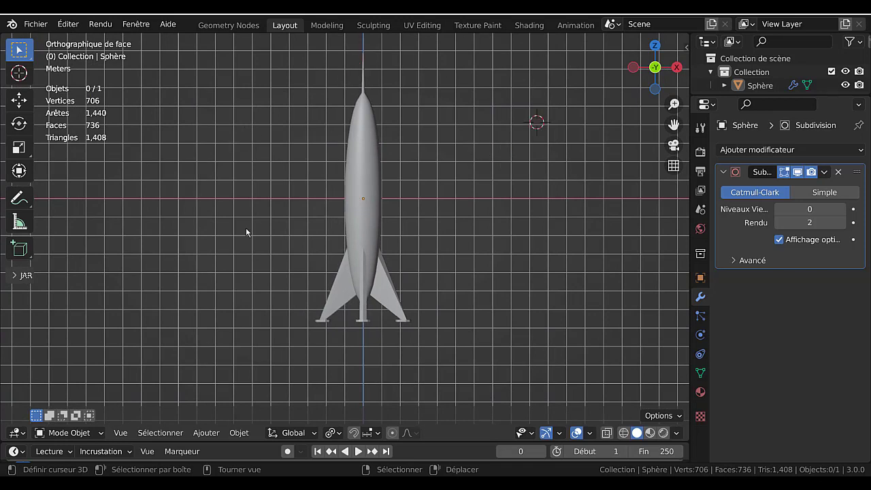
right_click(423, 233, "shift")
right_click(409, 198, "shift")
middle_click_drag(537, 252, 376, 333)
key("KP_7")
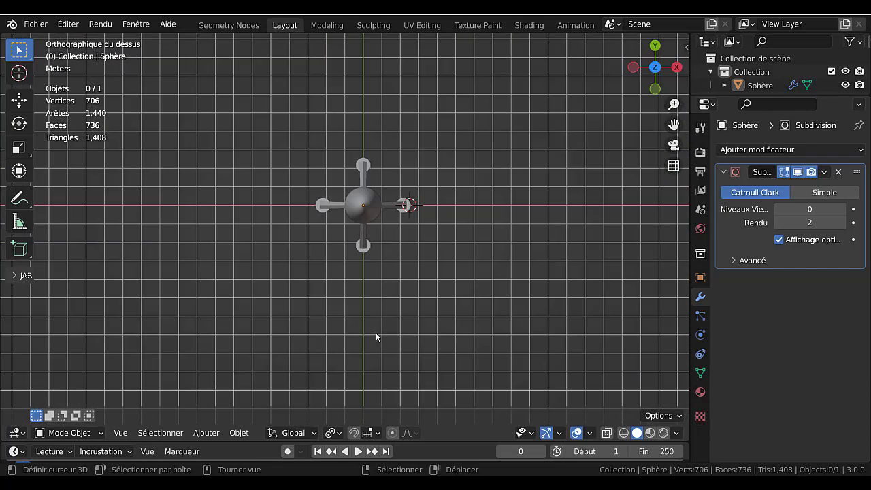
scroll(387, 311, "up", 4)
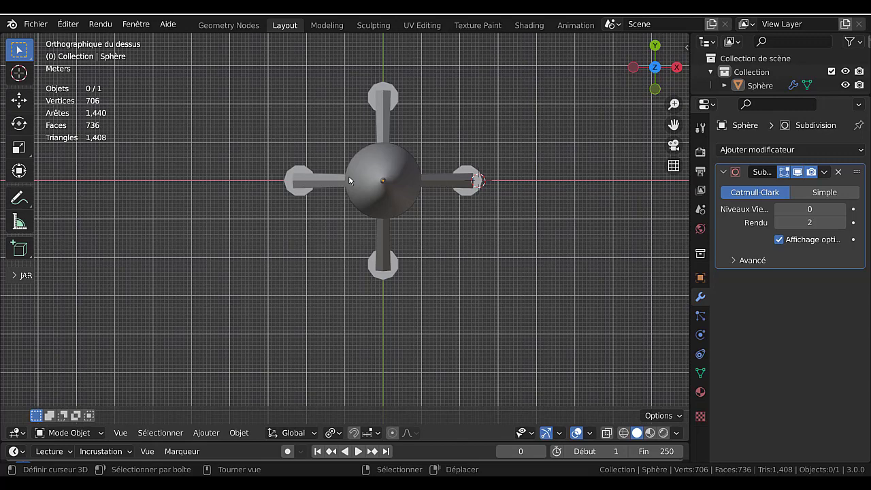
key("KP_1")
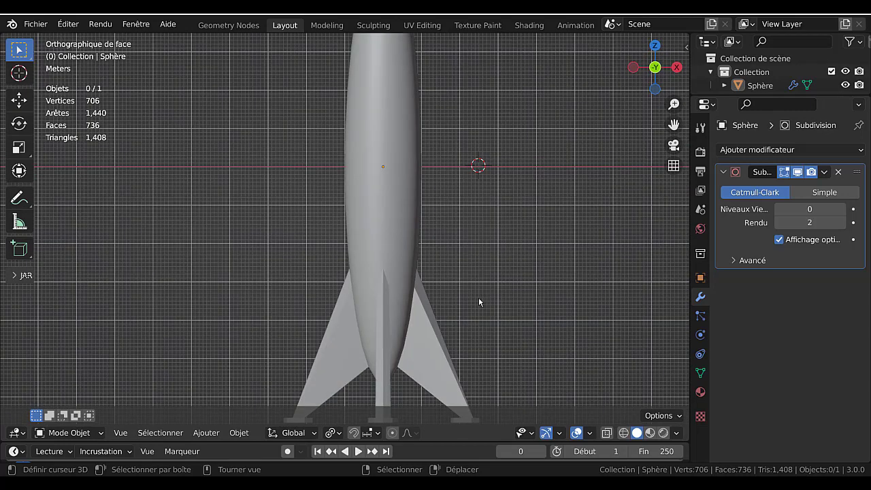
scroll(479, 296, "down", 3)
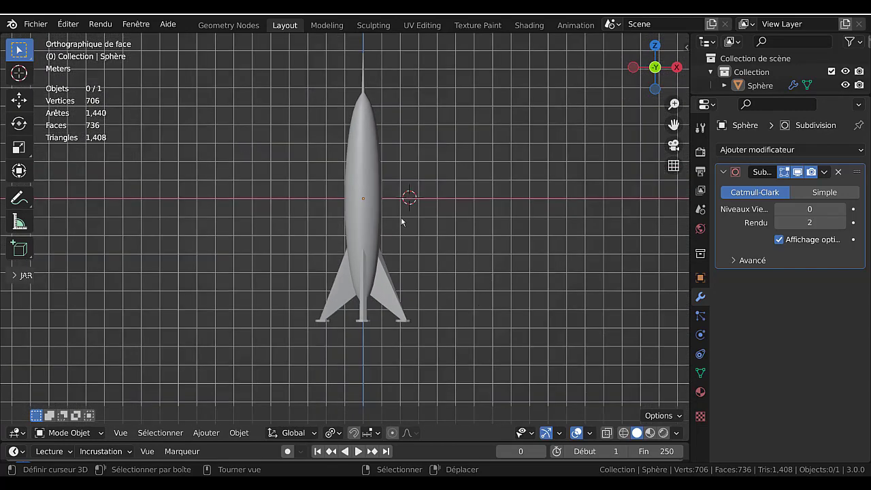
Step: Place the 3D cursor below the rocket near its vertical axis and check it in the right and front orthographic views
right_click(361, 366, "shift")
middle_click_drag(535, 306, 427, 310)
key("KP_3")
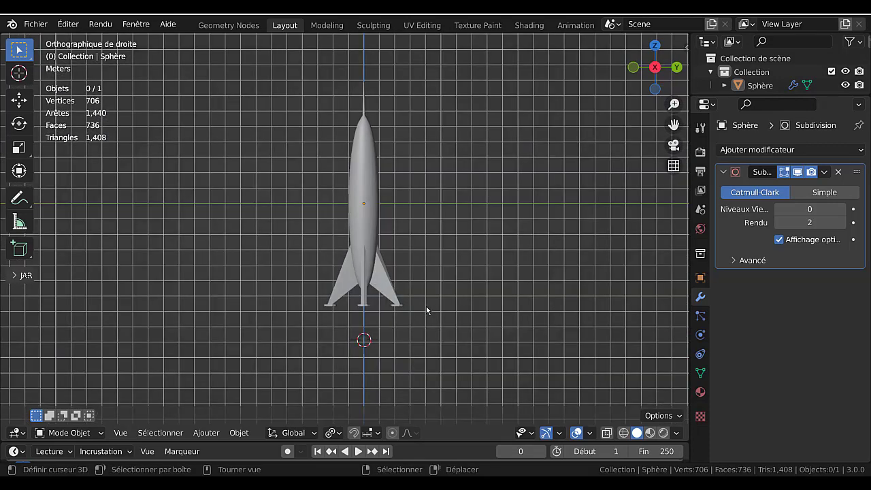
scroll(426, 310, "down", 2)
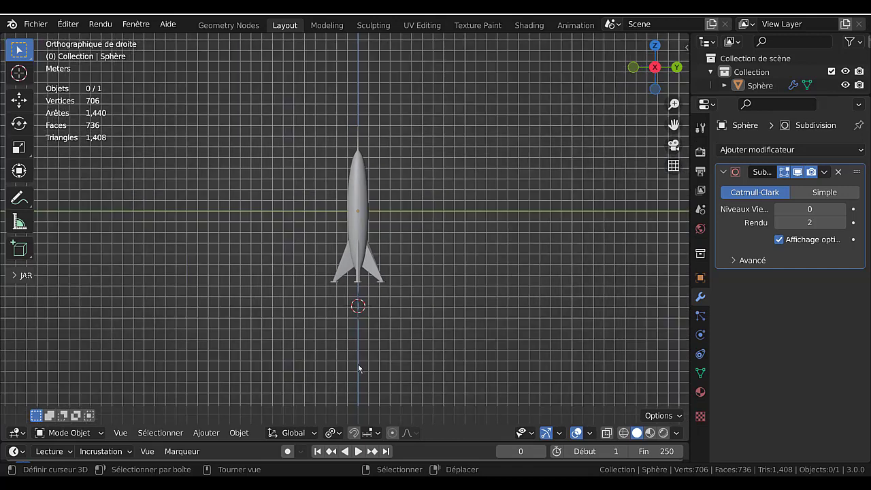
key("KP_1")
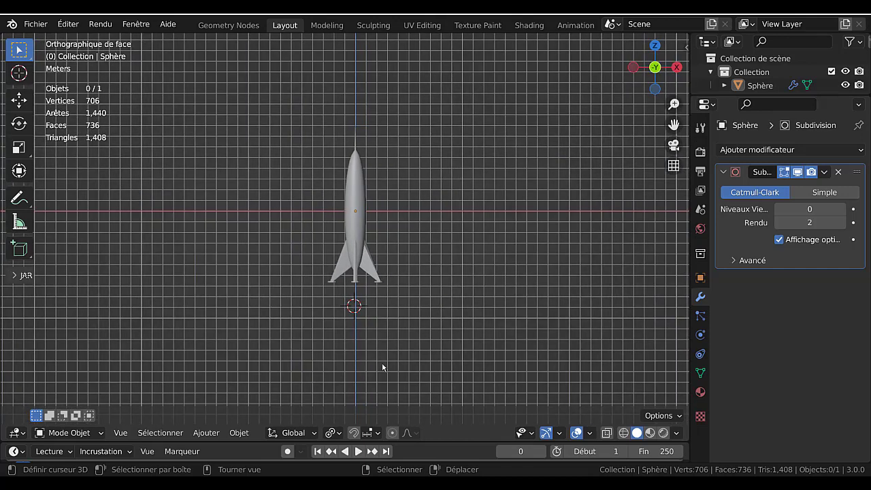
Step: Place the 3D cursor beside the rocket's body at mid-height and add a UV sphere there
scroll(431, 224, "up", 4)
right_click(441, 184, "shift")
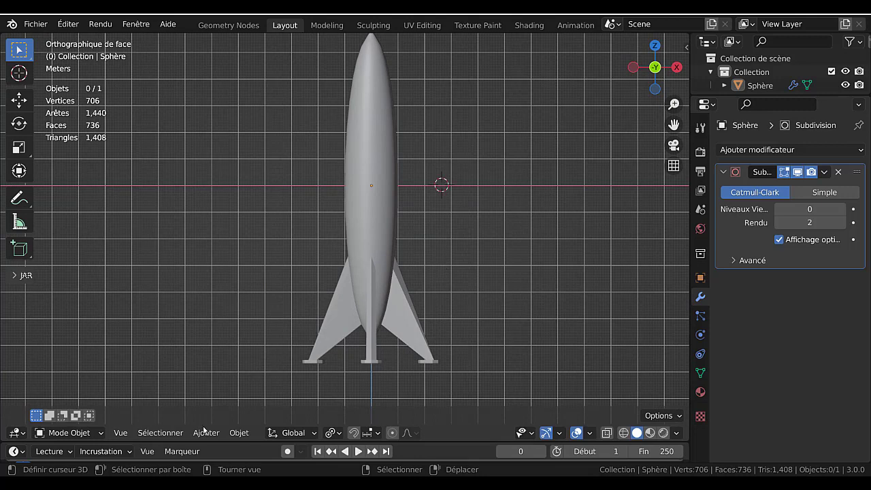
key("shift+a")
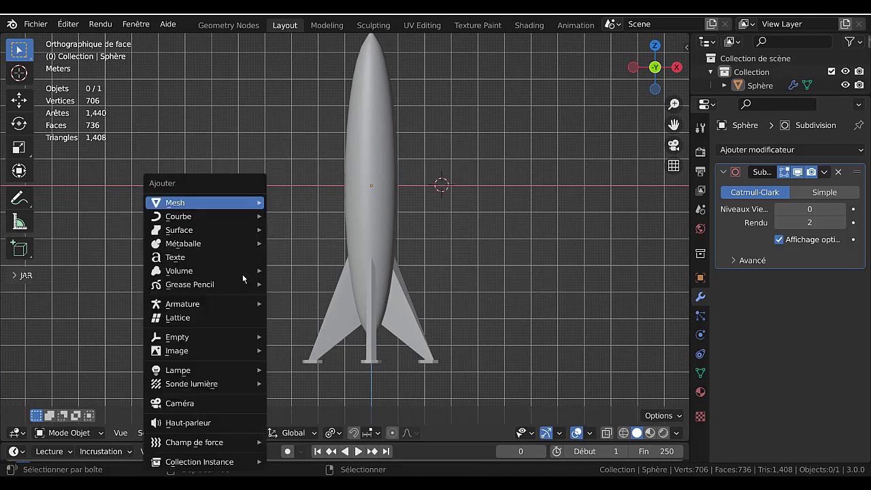
mouse_move(199, 204)
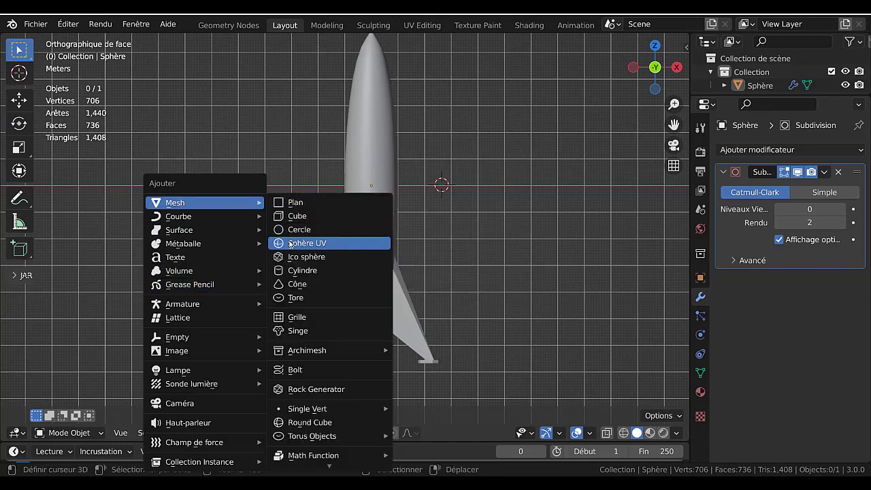
left_click(293, 243)
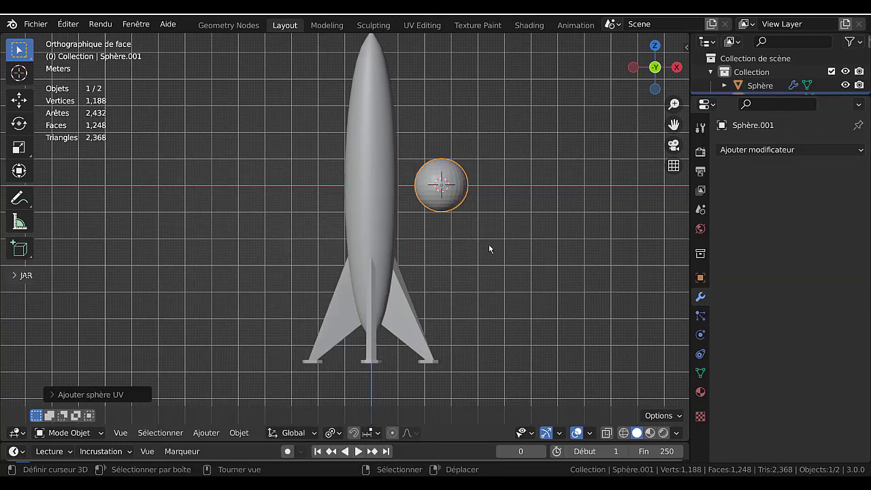
Step: Stretch the sphere along Z and shrink it uniformly, twice in turn, into a slim vertical ellipsoid narrower than the rocket's body
key("s")
key("z")
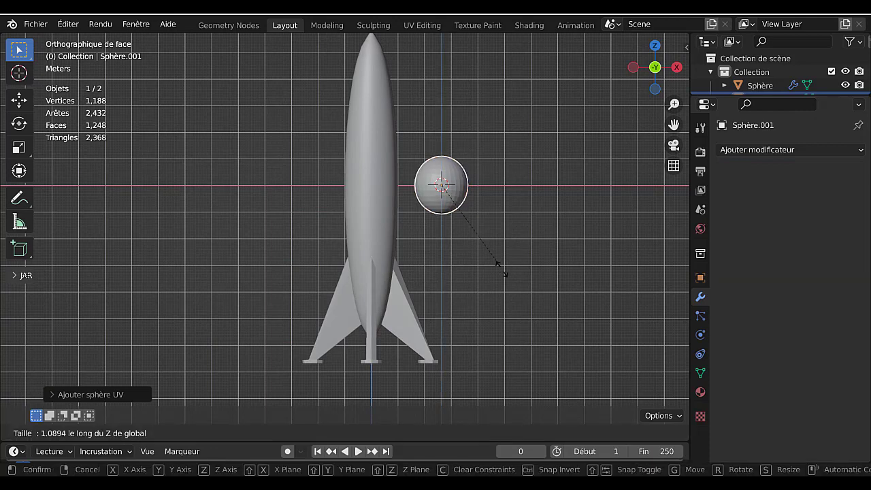
left_click(518, 398)
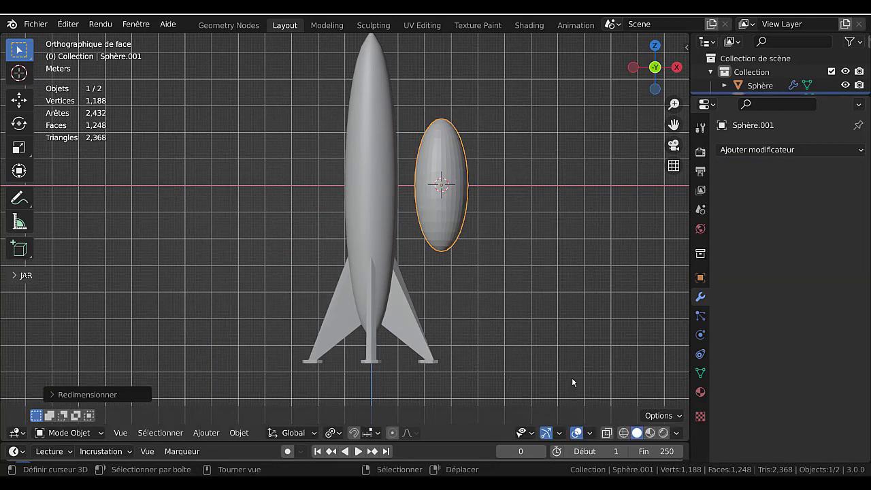
key("s")
left_click(504, 289)
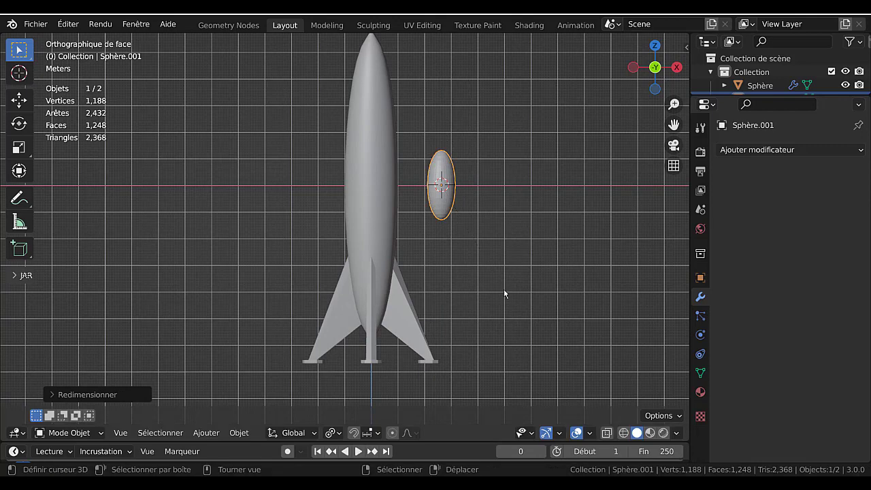
key("s")
key("z")
left_click(524, 396)
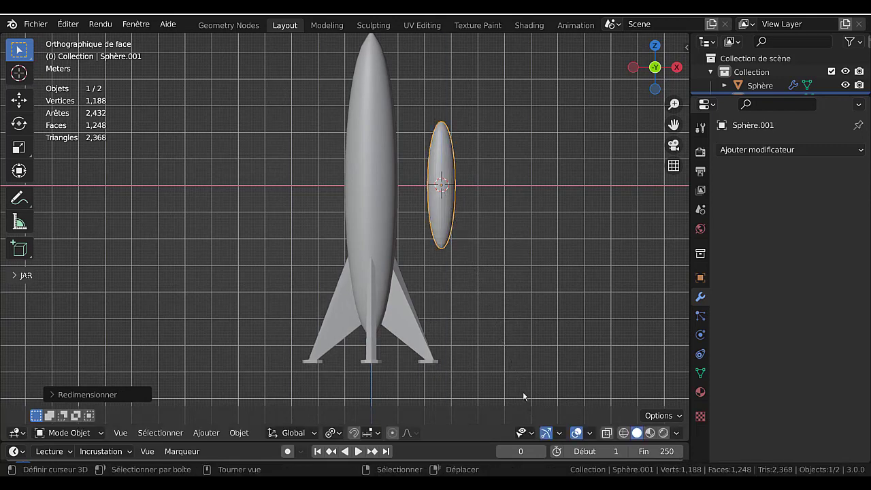
key("s")
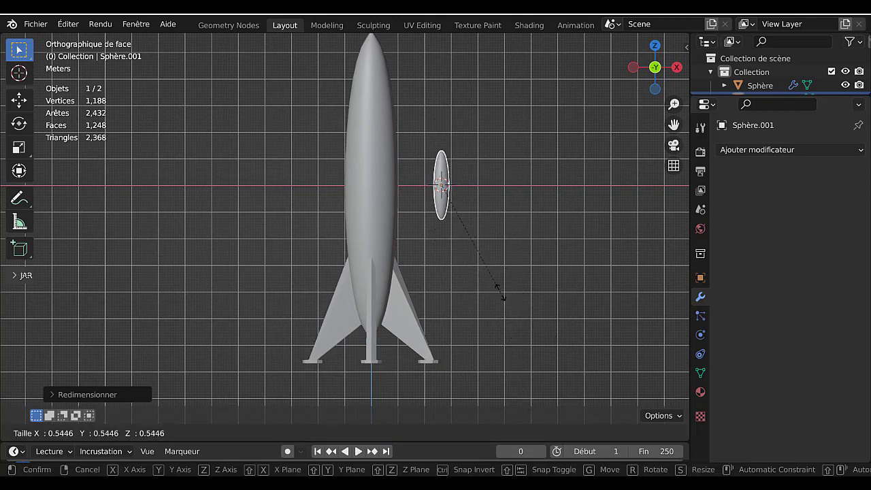
left_click(544, 333)
scroll(491, 291, "up", 2)
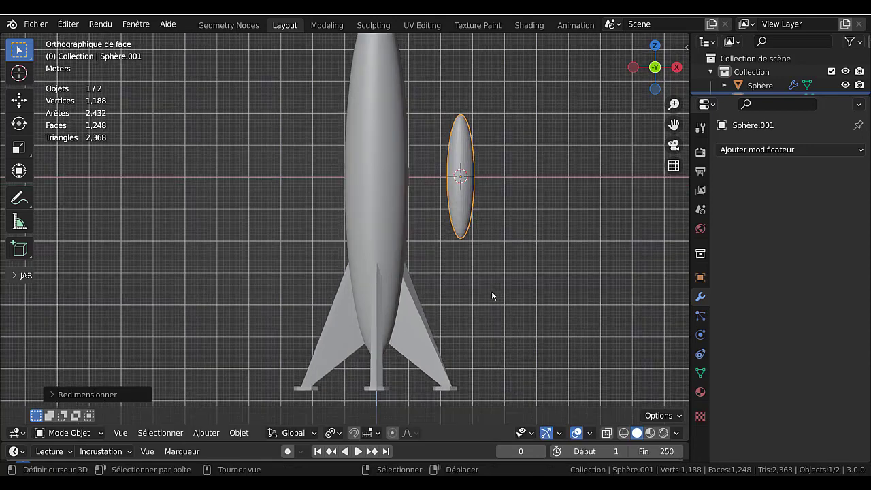
middle_click_drag(477, 306, 447, 311, "shift")
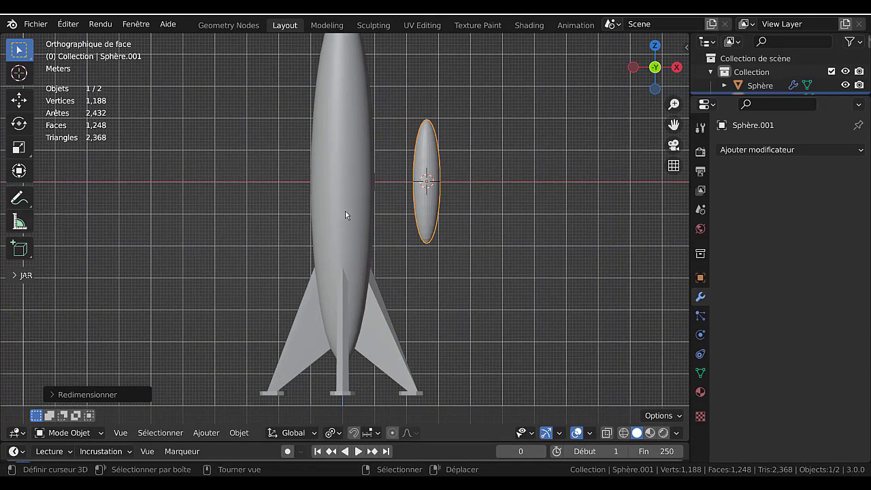
scroll(345, 214, "down", 4)
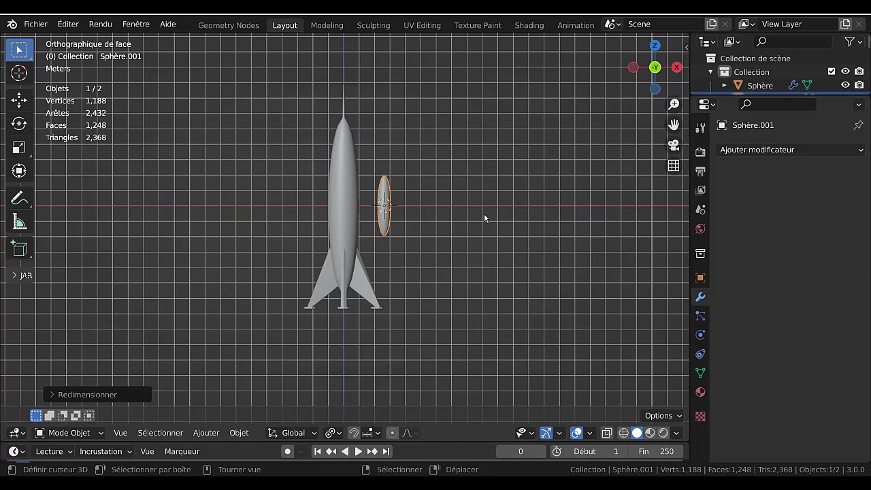
Step: Isolate the ellipsoid in local view, then shade it smooth with Auto Smooth enabled
key("KP_Divide")
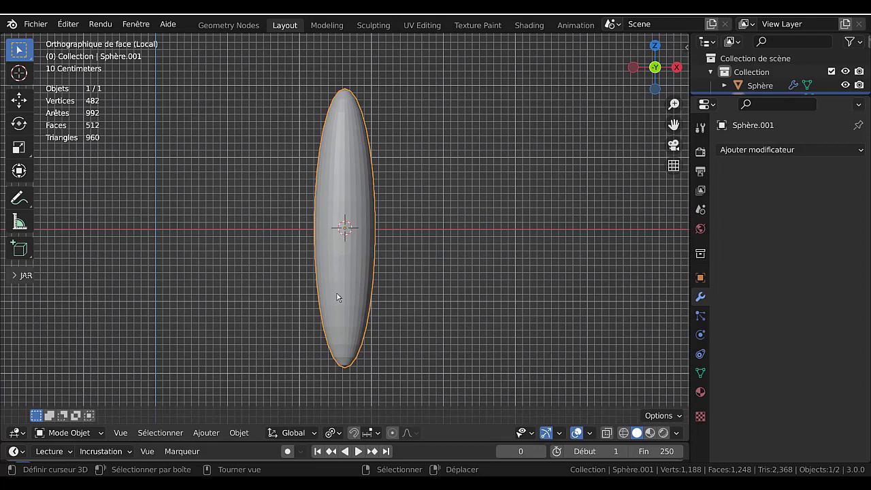
left_click(239, 433)
key("q")
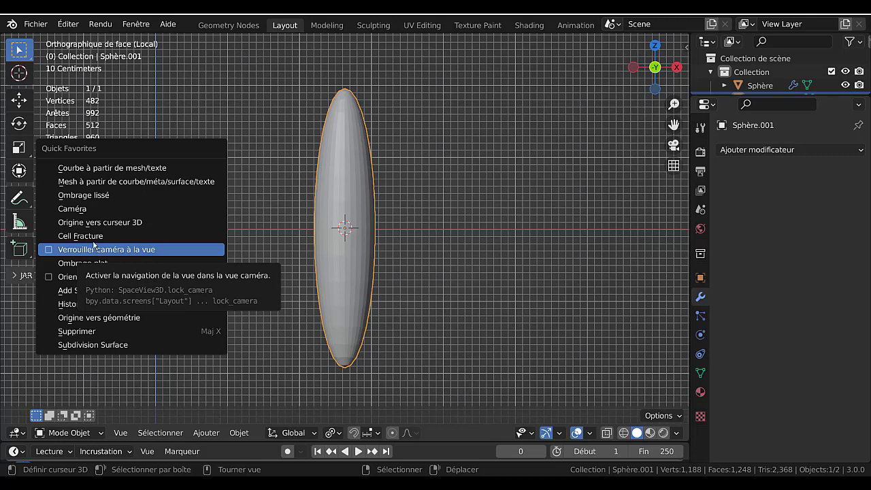
left_click(87, 197)
left_click(700, 373)
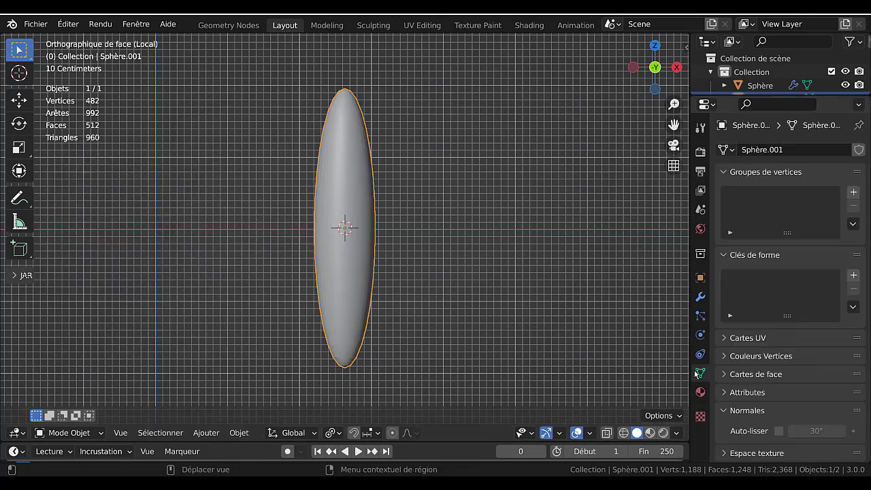
scroll(773, 394, "down", 2)
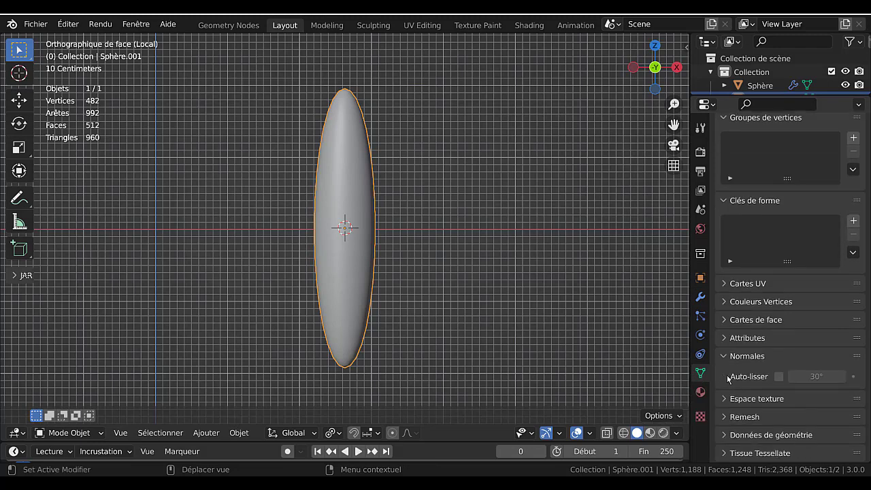
left_click(779, 376)
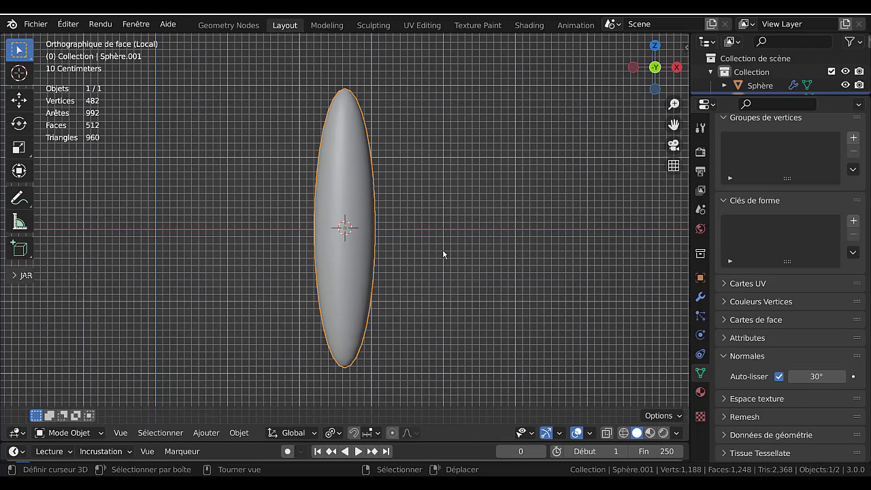
Step: Enter Edit Mode with face selection and select the four faces around the ellipsoid's centre in the right orthographic view
key("KP_3")
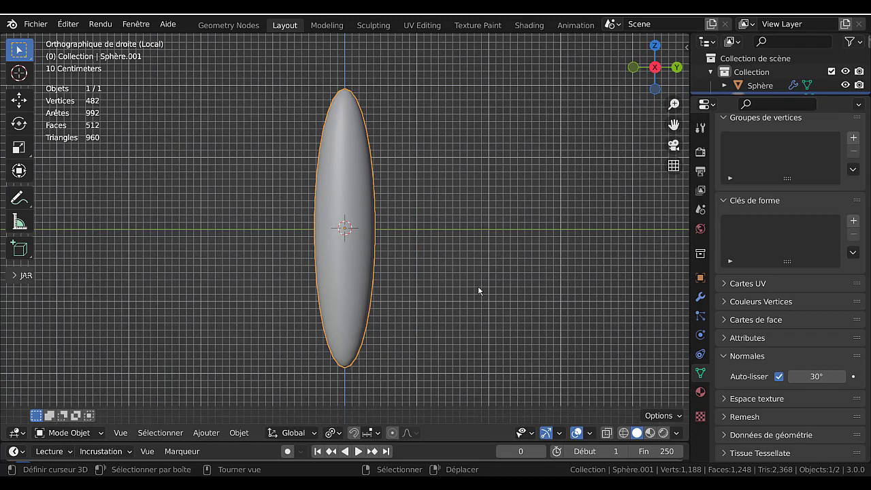
key("Tab")
scroll(420, 303, "up", 2)
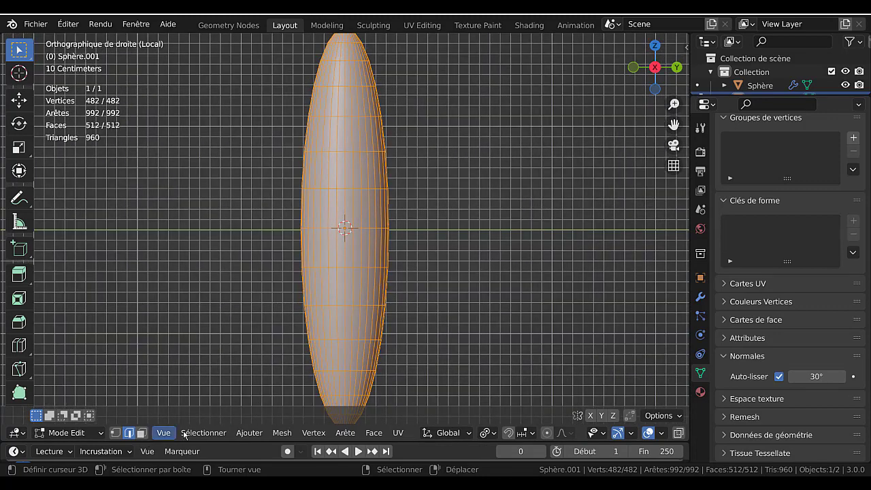
left_click(141, 433)
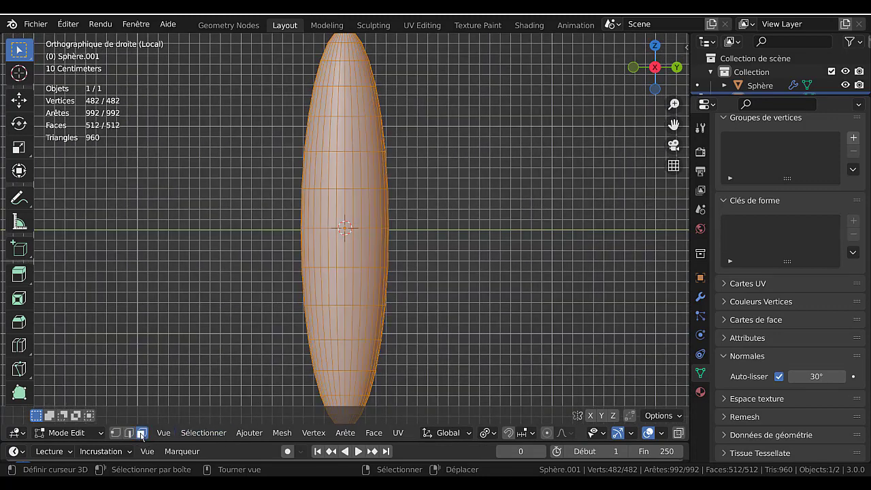
left_click(342, 202)
left_click(349, 206, "ctrl")
left_click(345, 253, "ctrl")
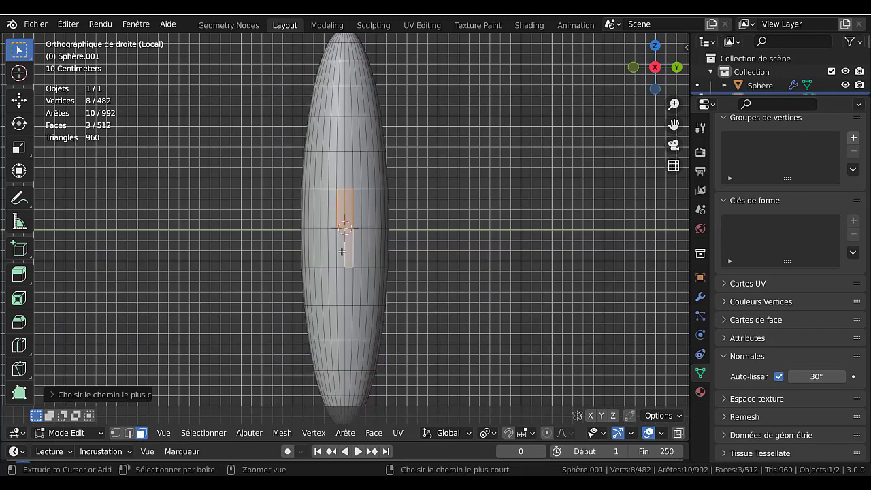
scroll(458, 274, "up", 2)
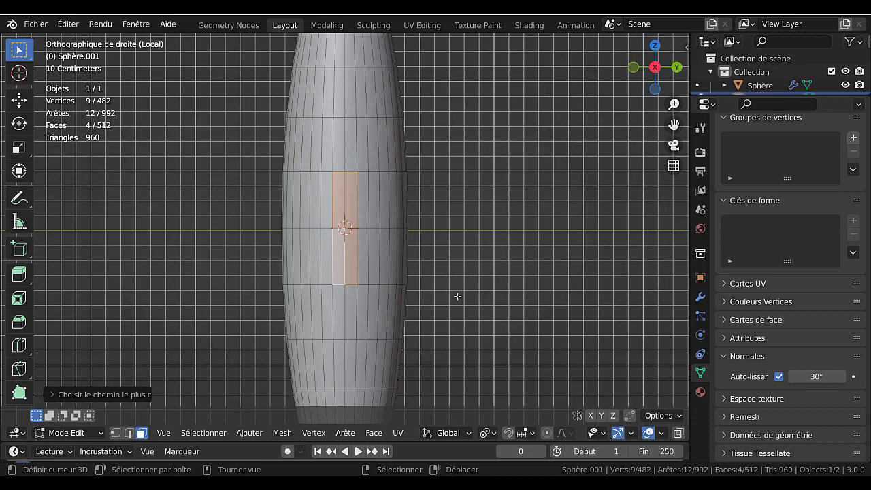
Step: Use X-ray to add the four matching faces on the opposite side to the selection, and check them from the front
key("alt+z")
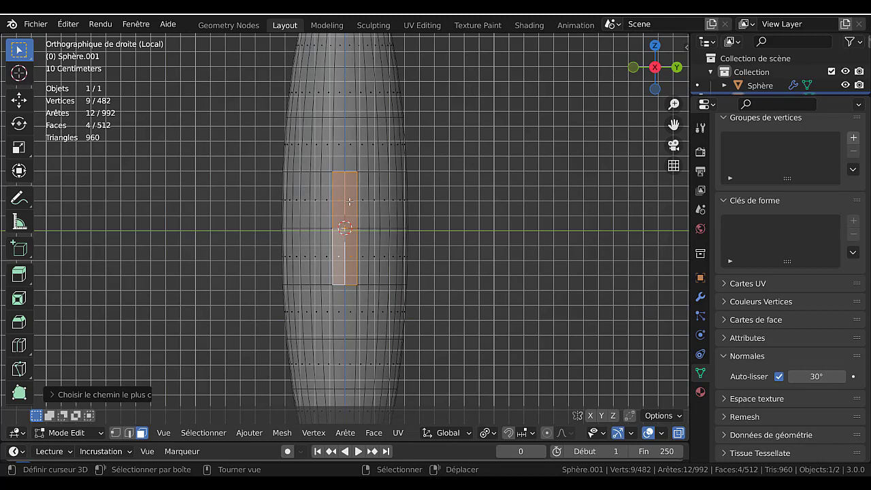
left_click(347, 205, "shift")
right_click(343, 201, "shift")
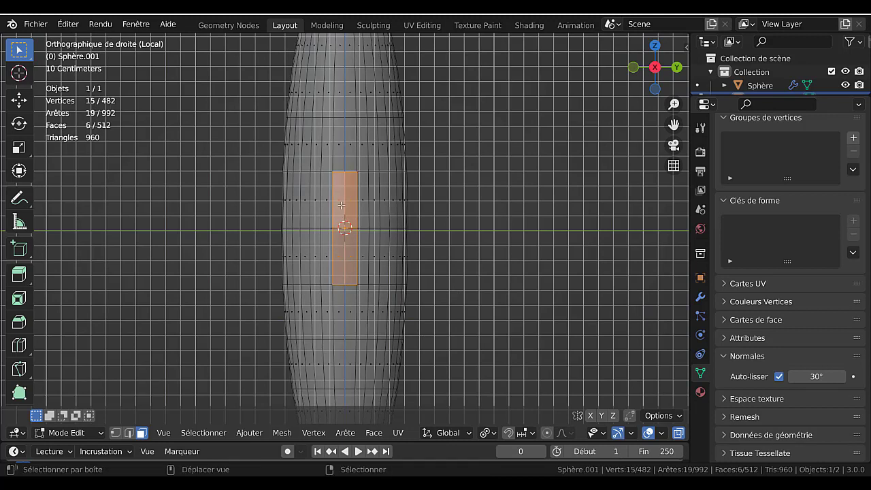
right_click(342, 257, "shift")
right_click(352, 257, "shift")
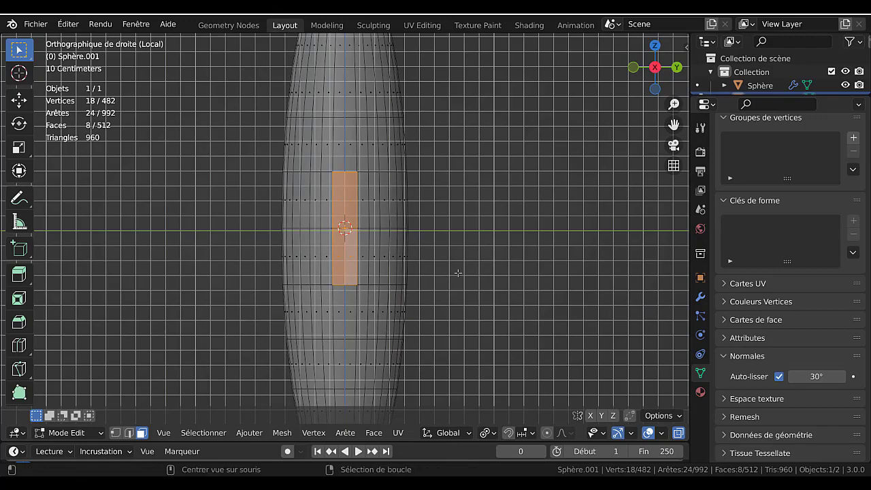
key("alt+z")
scroll(472, 270, "down", 3)
middle_click_drag(500, 253, 465, 270)
key("KP_1")
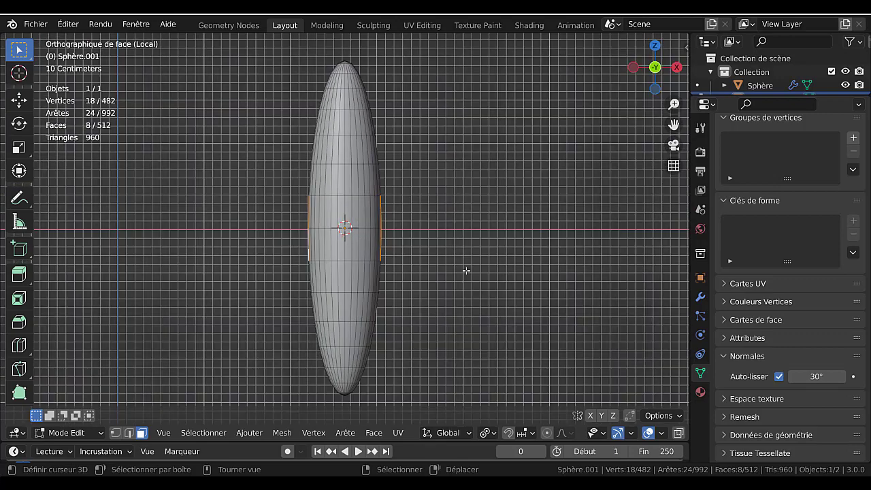
Step: Replace the selection with the four faces around the ellipsoid's centre in the right orthographic view
key("KP_3")
scroll(465, 268, "up", 3)
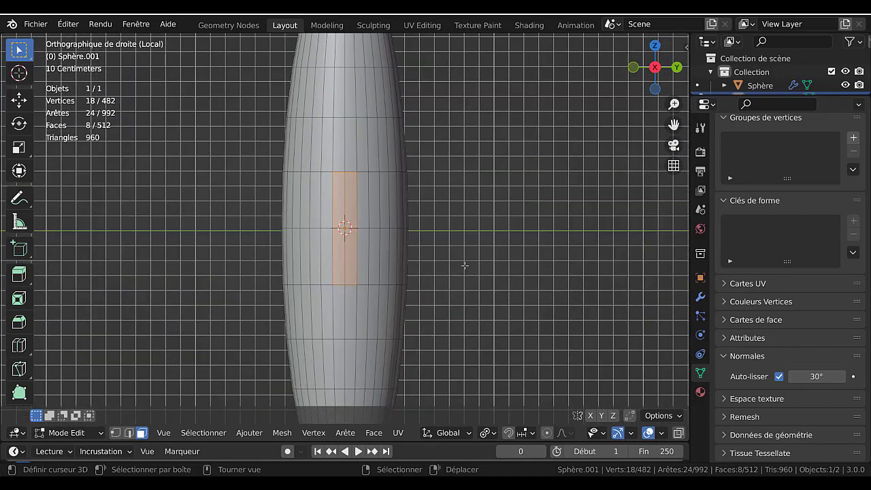
left_click(465, 266)
left_click(334, 211)
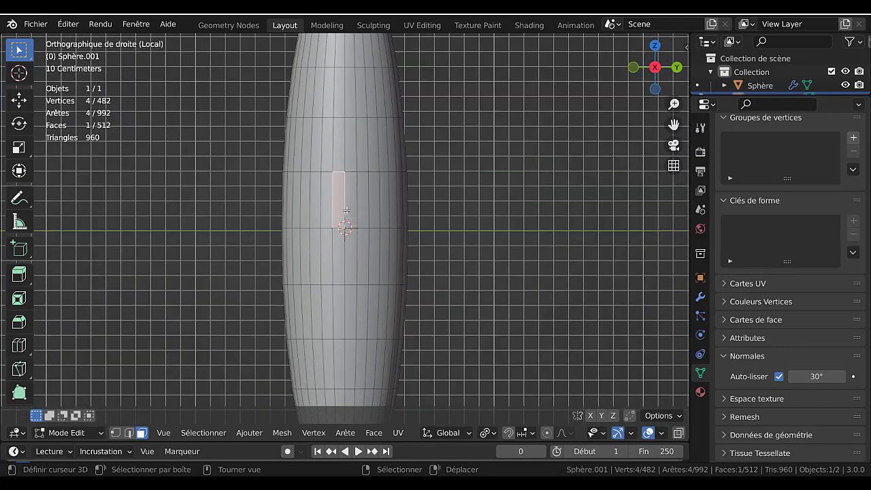
left_click(349, 208, "shift")
left_click(348, 239, "shift")
left_click(339, 256, "shift")
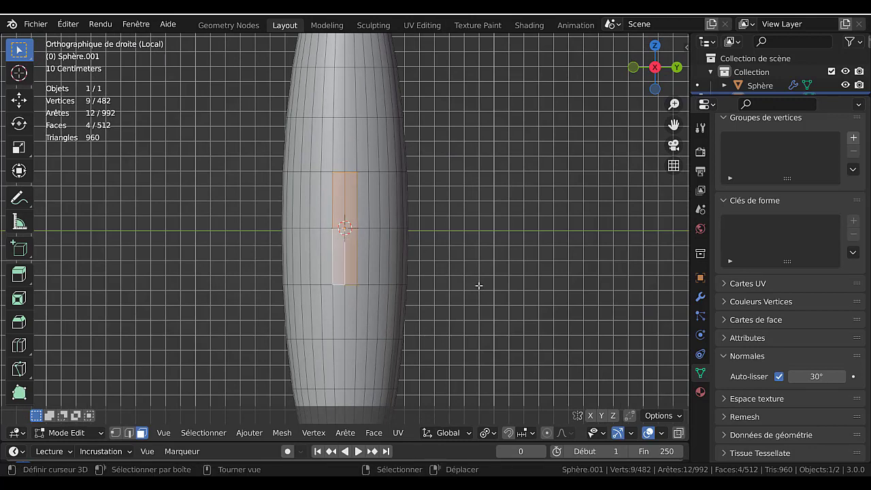
Step: Add the four matching central faces in the left orthographic view to the selection and check the result with X-ray
key("ctrl+KP_3")
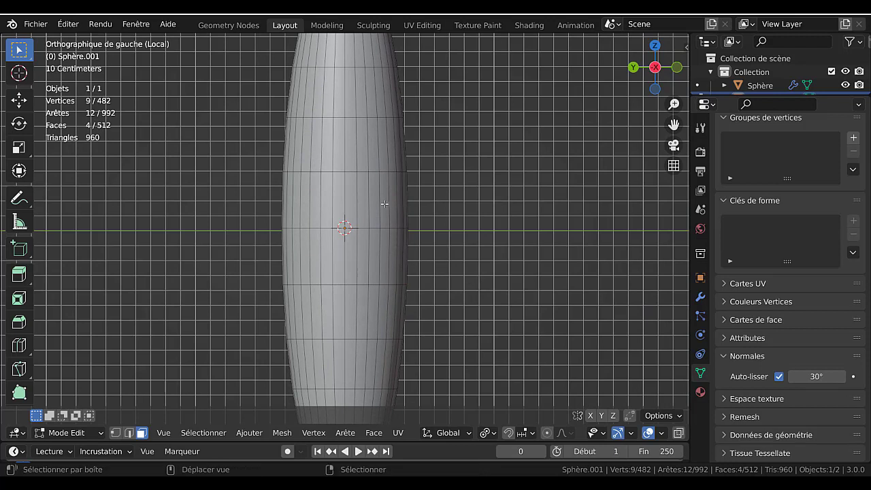
left_click(341, 203, "shift")
left_click(348, 211, "shift")
left_click(348, 238, "shift")
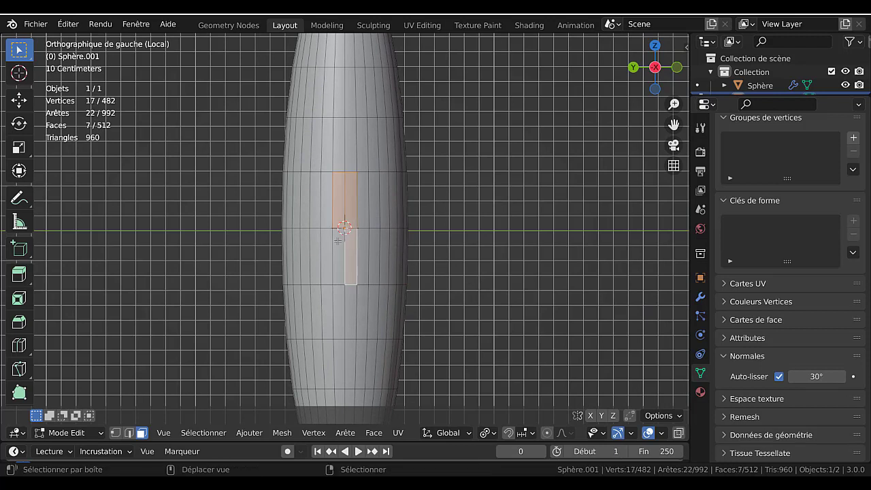
left_click(339, 241, "shift")
key("alt+z")
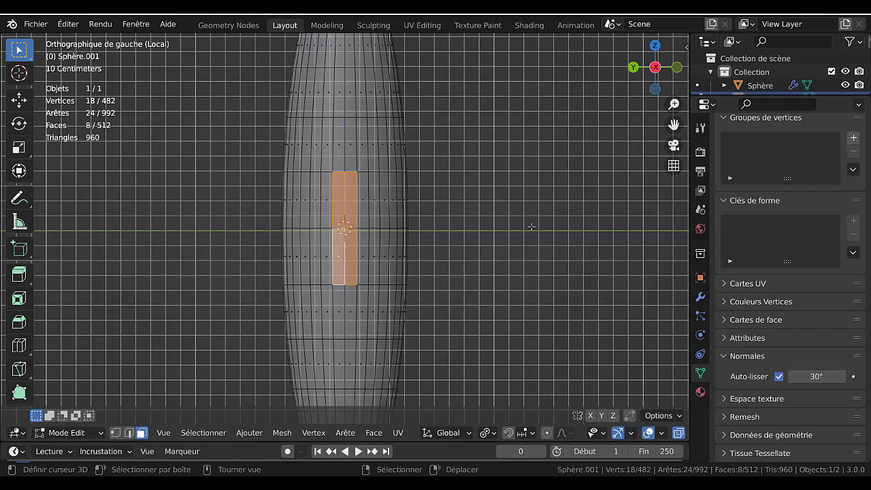
key("alt+z")
Step: Extrude the selected central faces along their normals by about 2.6 m to form wings on both sides of the ellipsoid
scroll(531, 226, "down", 3)
middle_click_drag(316, 275, 514, 278)
key("KP_1")
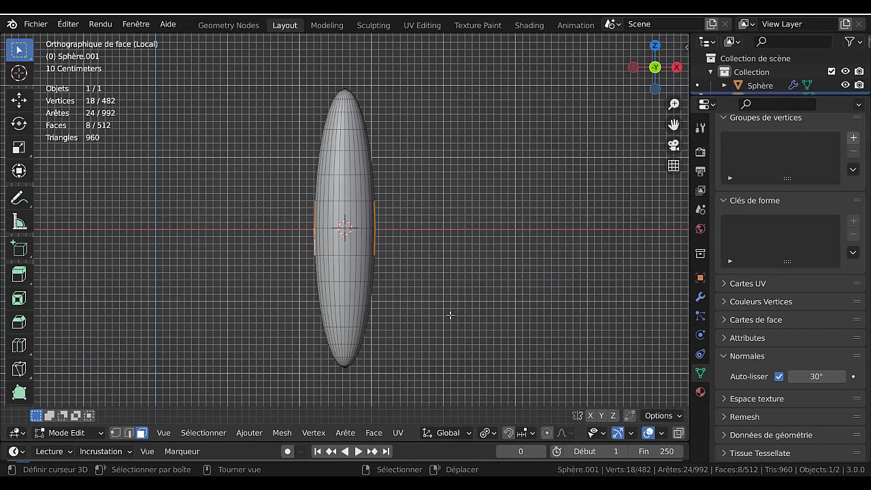
key("alt+e")
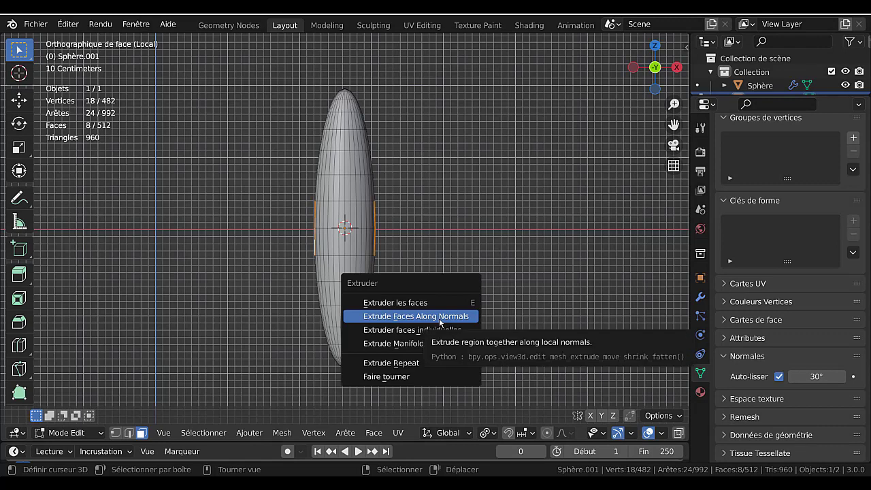
left_click(439, 317)
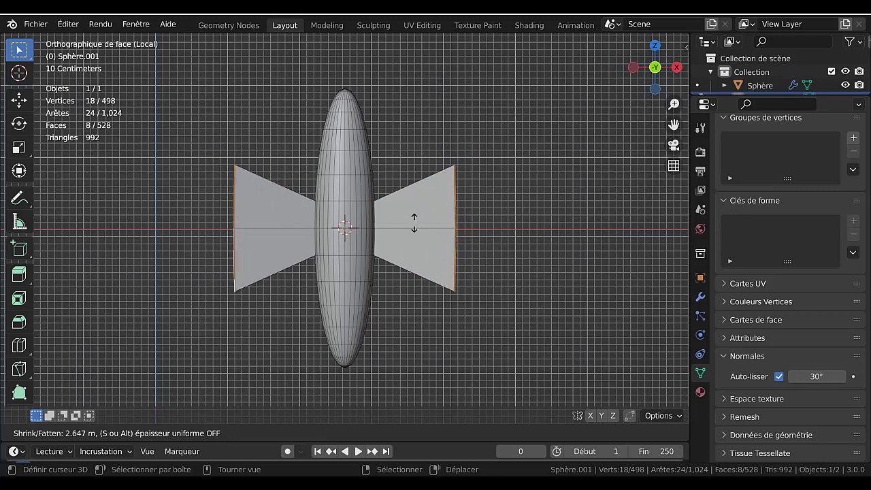
left_click(417, 226)
Step: Set the pivot point to individual origins and scale the wing tips down uniformly so that both wings taper
left_click(485, 433)
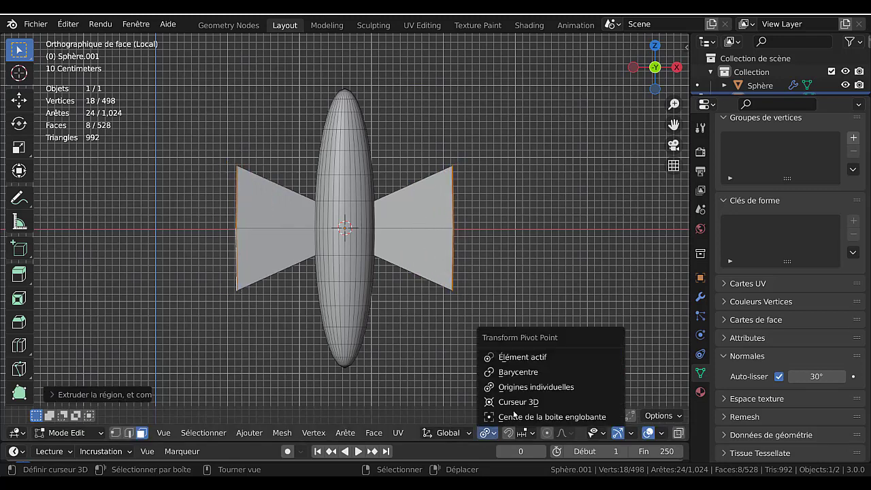
left_click(531, 387)
key("s")
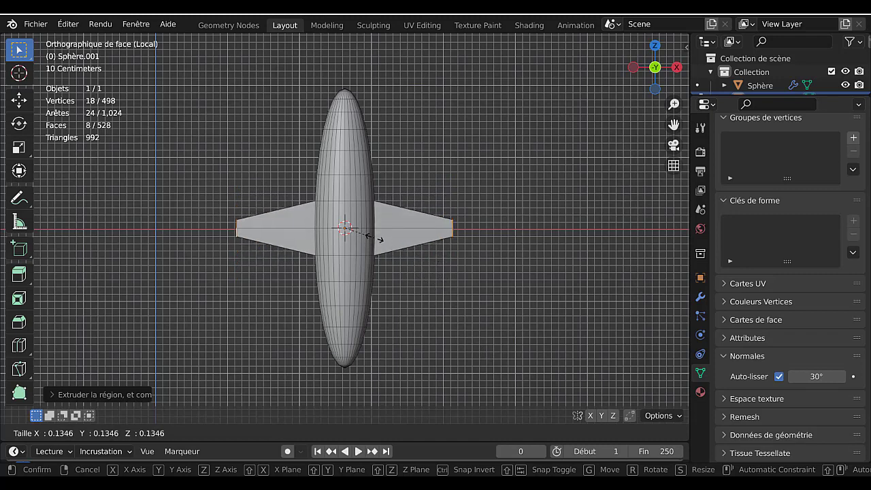
left_click(398, 241)
Step: Sweep both wings back by moving their tips down about 1.2 m along the global Z axis
key("g")
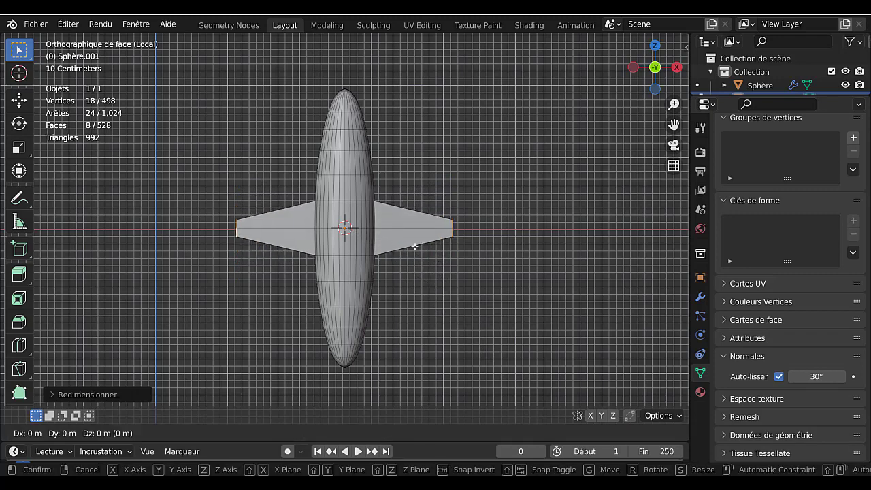
key("z")
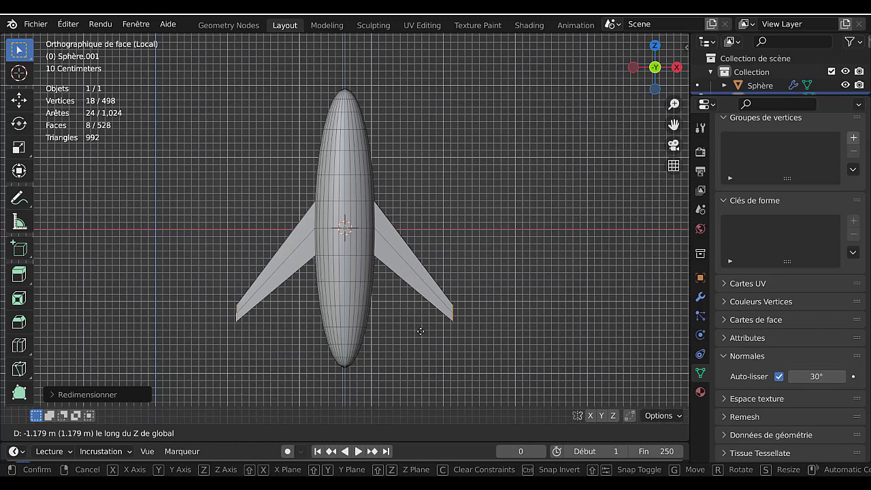
left_click(422, 335)
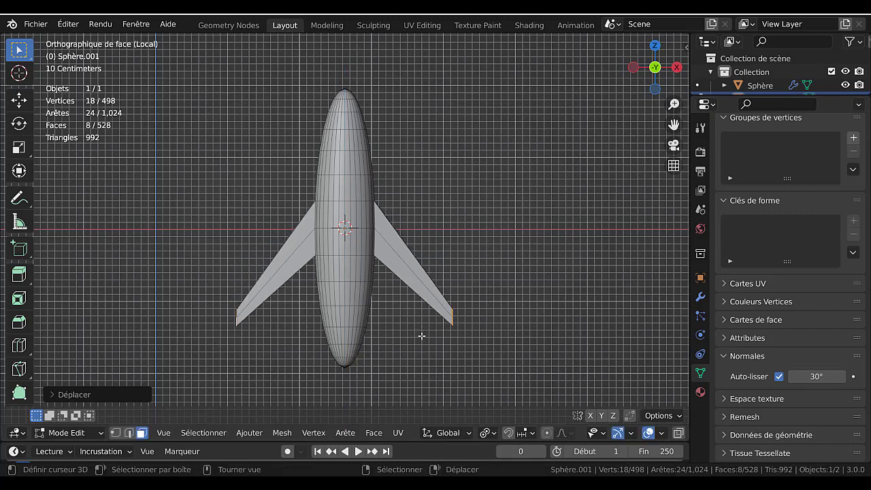
key("Tab")
key("Tab")
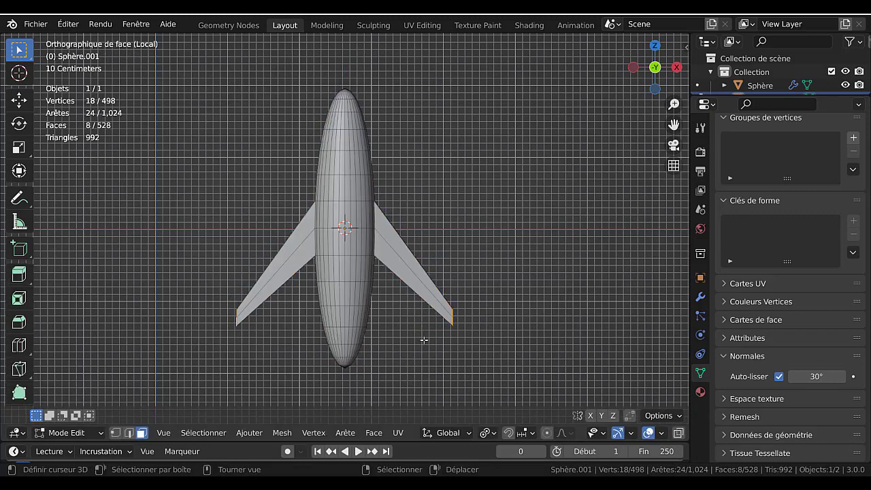
Step: Select the two central faces near the ellipsoid's lower end in front view and the two matching ones in the right orthographic view
scroll(423, 357, "up", 4)
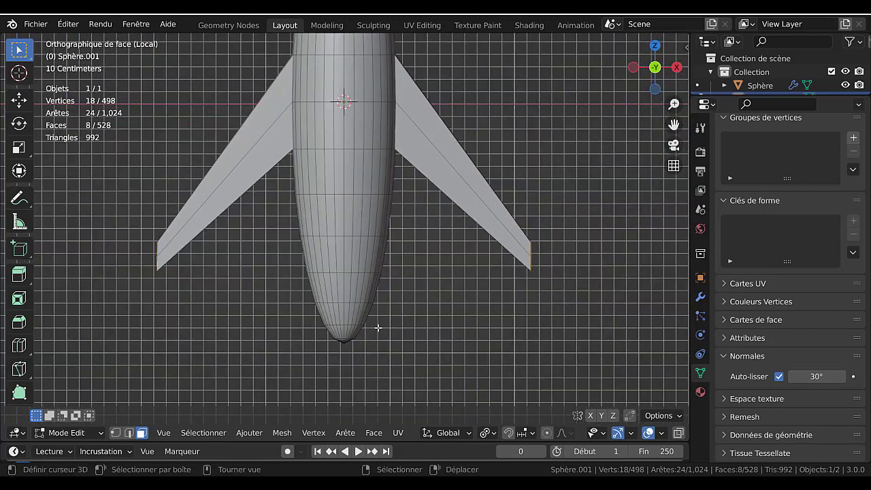
left_click(341, 287)
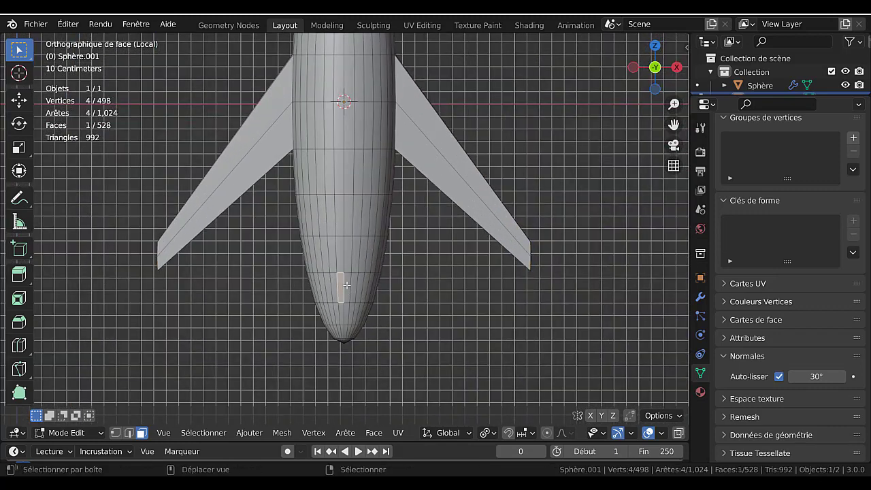
left_click(347, 287, "shift")
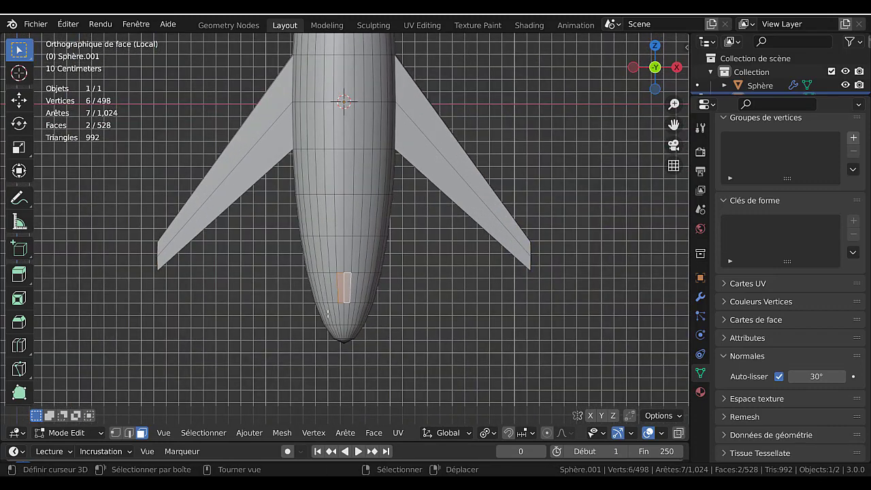
middle_click_drag(460, 336, 421, 302)
key("KP_3")
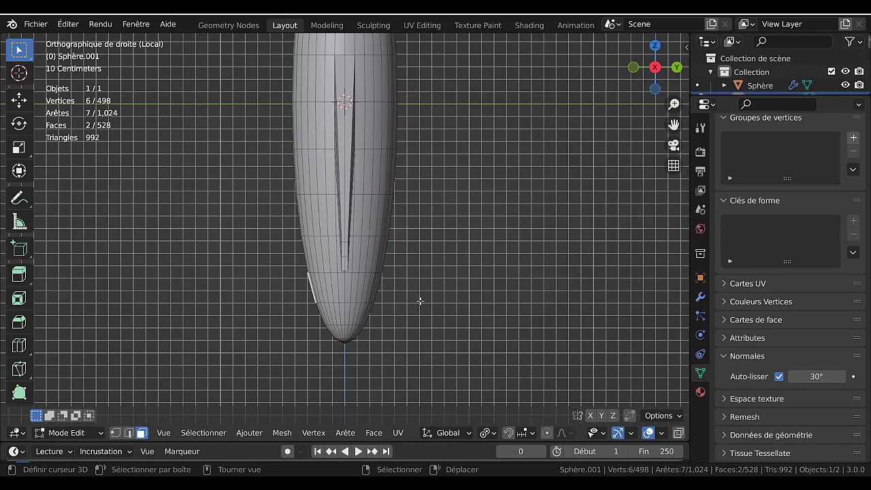
scroll(420, 301, "up", 1)
left_click(341, 300, "shift")
left_click(347, 294, "shift")
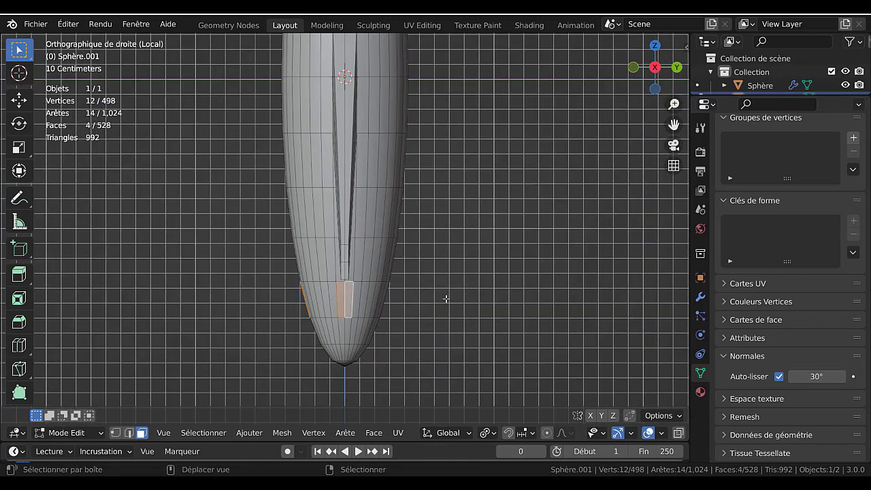
Step: Add the four central faces near the lower end in left view and the two faces below the selected pair in right view
key("ctrl+KP_3")
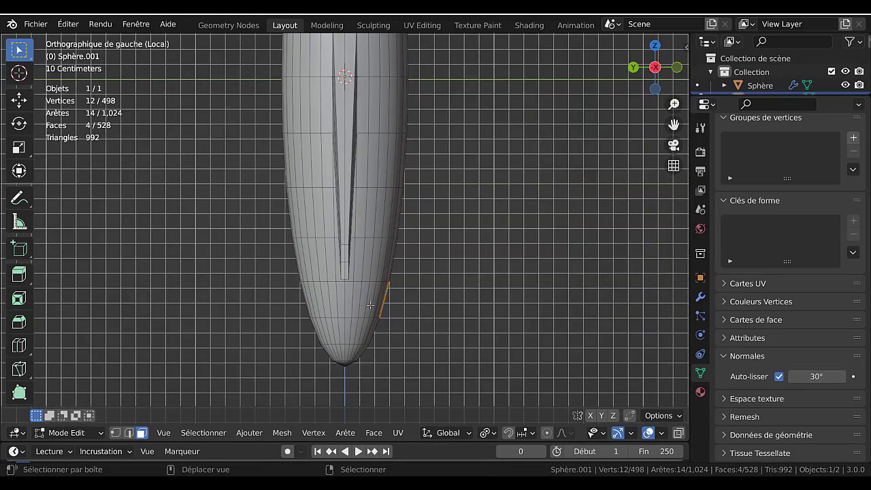
left_click(341, 300, "shift")
left_click(348, 299, "shift")
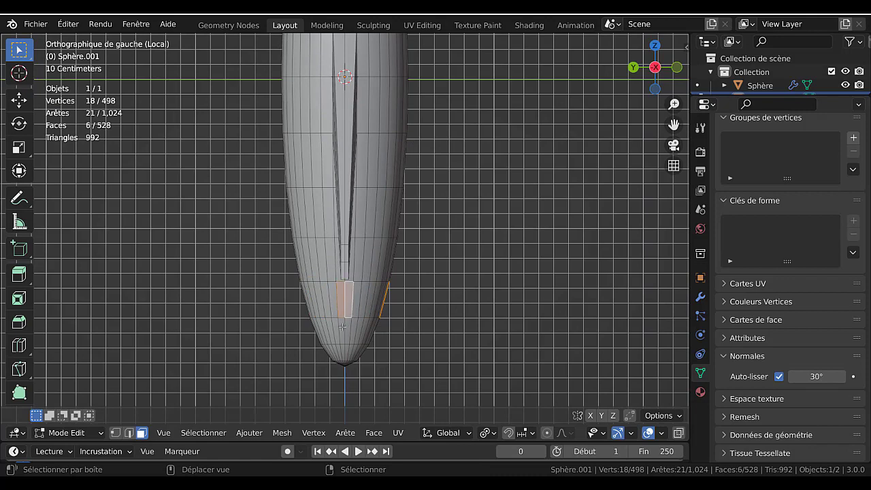
left_click(342, 328, "shift")
left_click(347, 329, "shift")
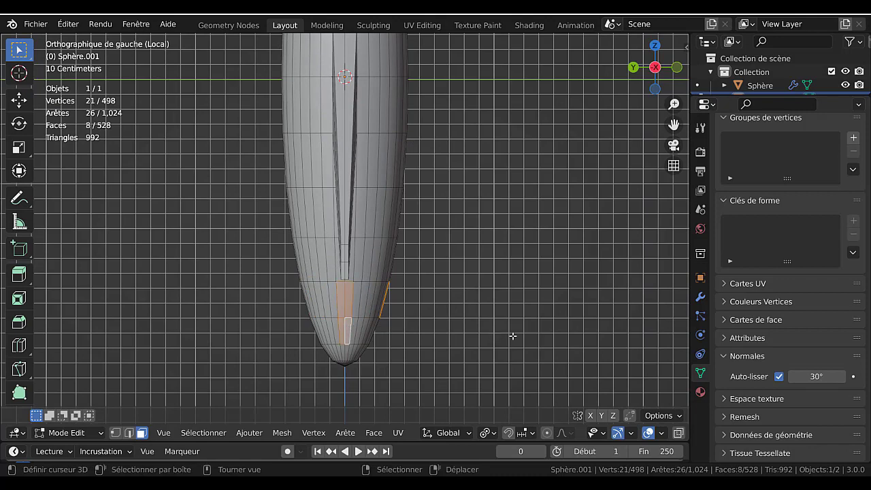
key("KP_3")
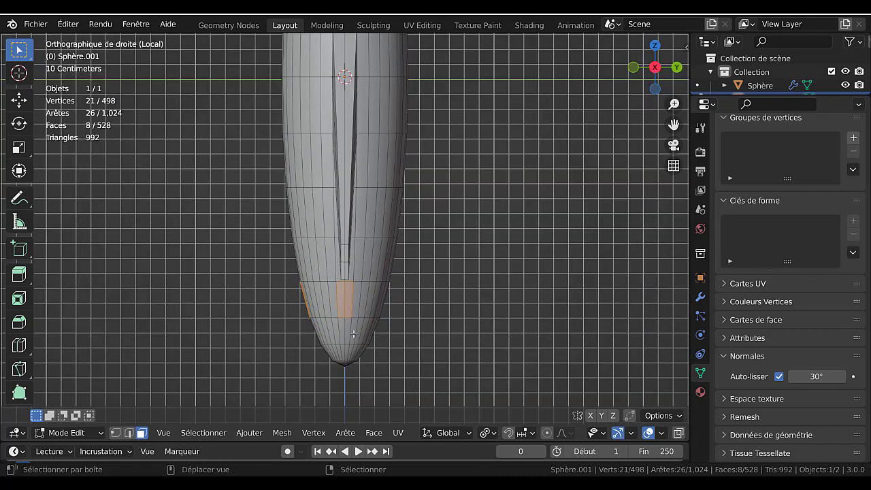
left_click(340, 328, "shift")
scroll(343, 327, "down", 3)
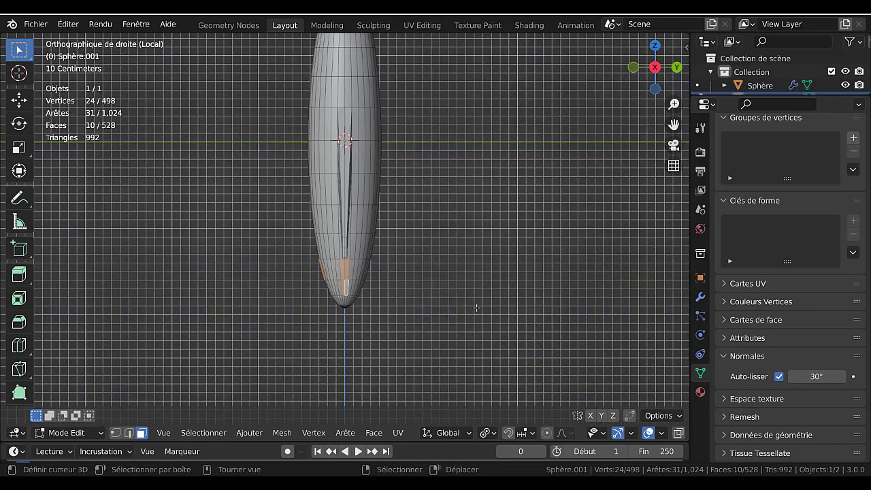
Step: Extrude the selected tail faces along their normals and raise the new ends about 0.4 m along the global Z axis
key("alt+e")
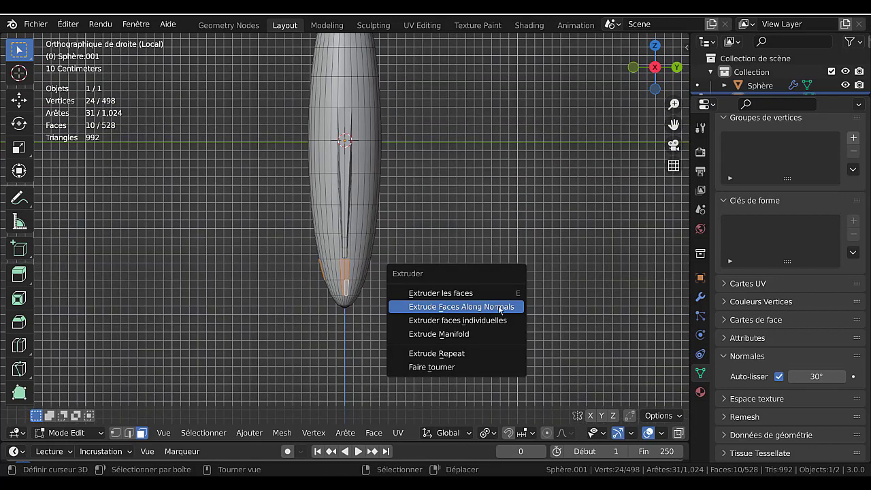
left_click(500, 307)
left_click(494, 291)
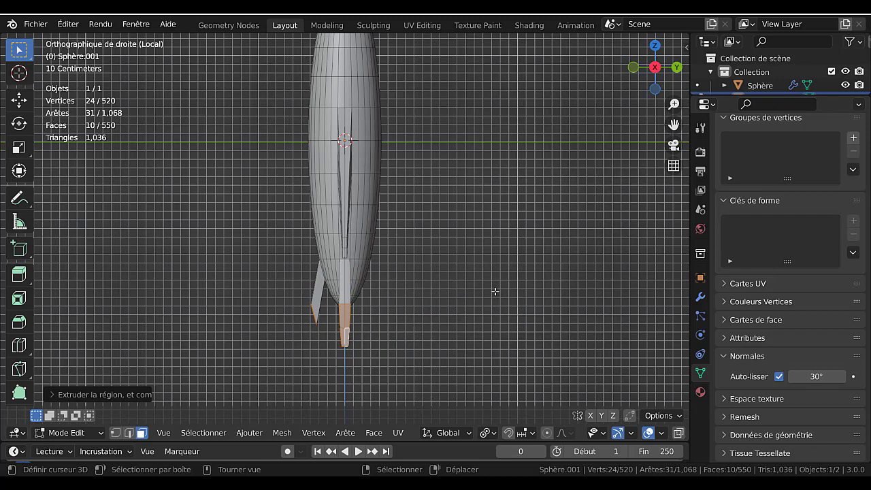
key("KP_1")
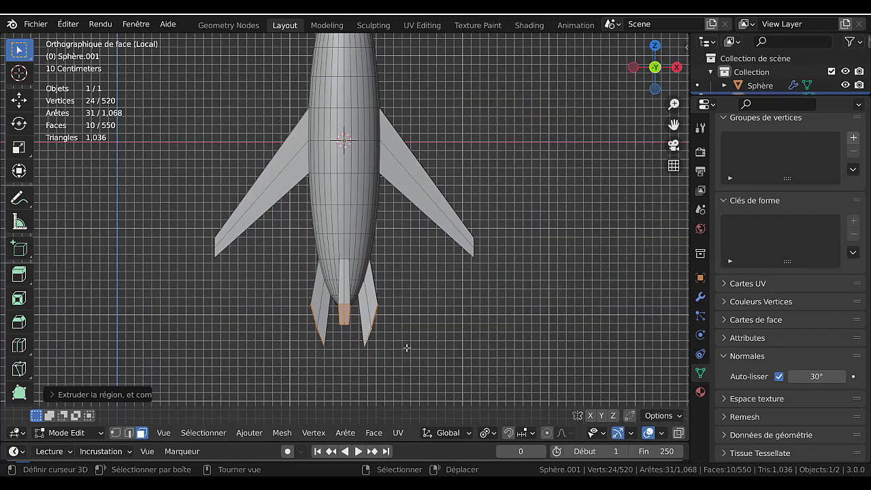
key("g")
key("z")
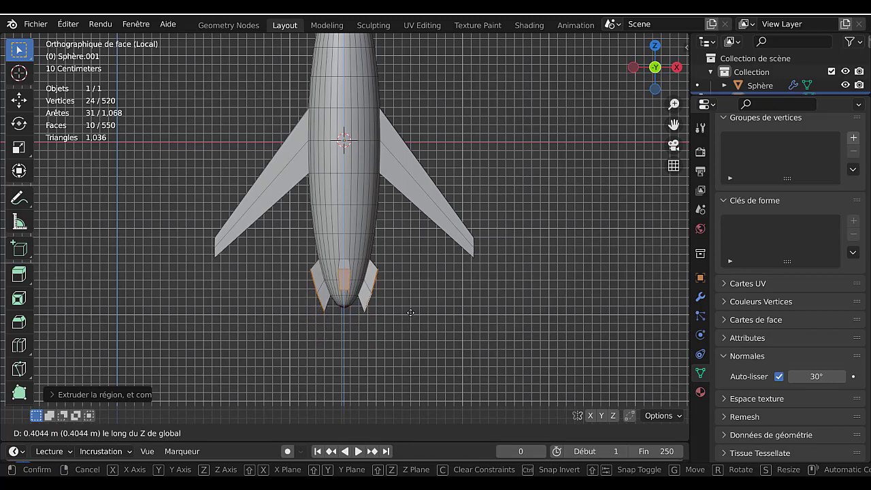
left_click(411, 312)
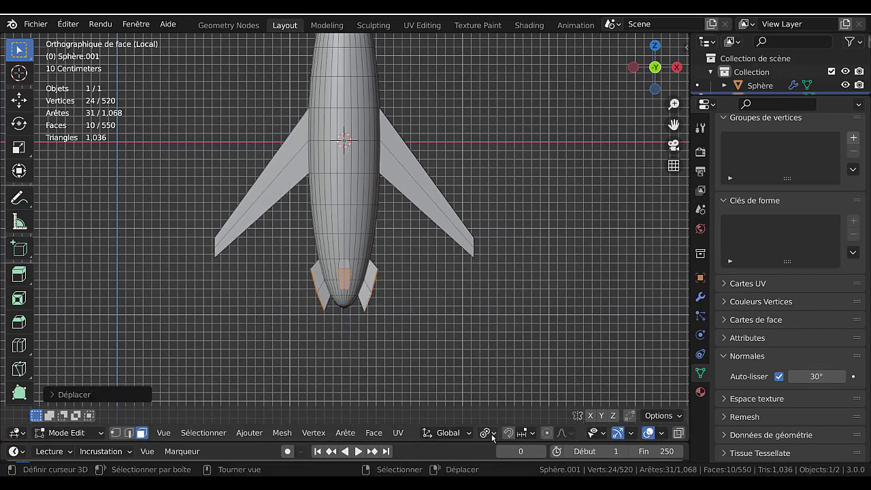
Step: Scale the tail fin tips down to about 0.43, and spread them outward by about 1.8 around the Barycentre pivot
key("s")
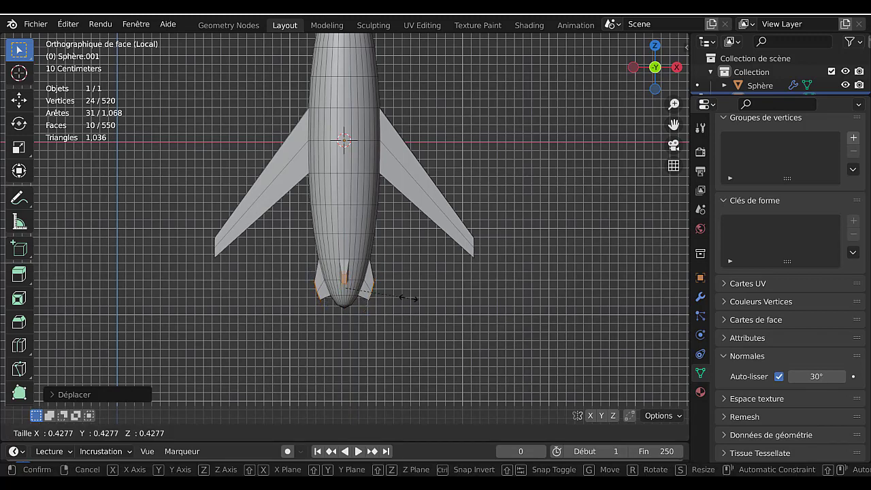
left_click(411, 299)
left_click(485, 434)
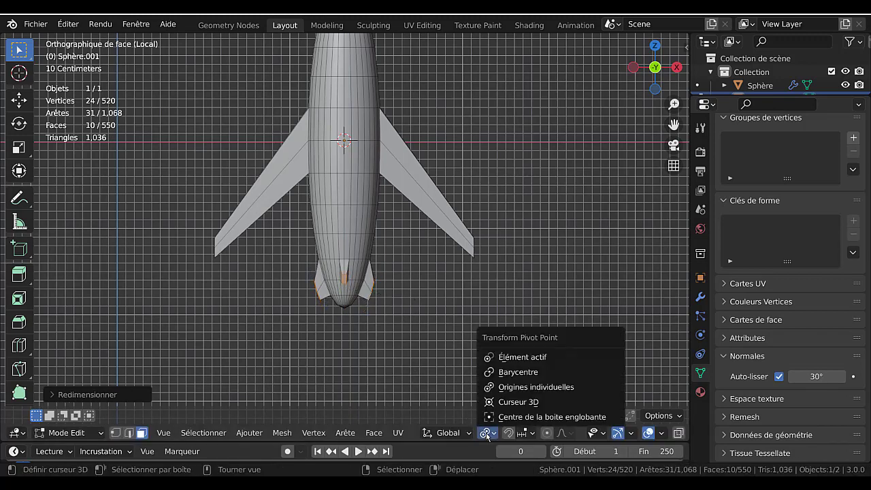
left_click(500, 371)
key("s")
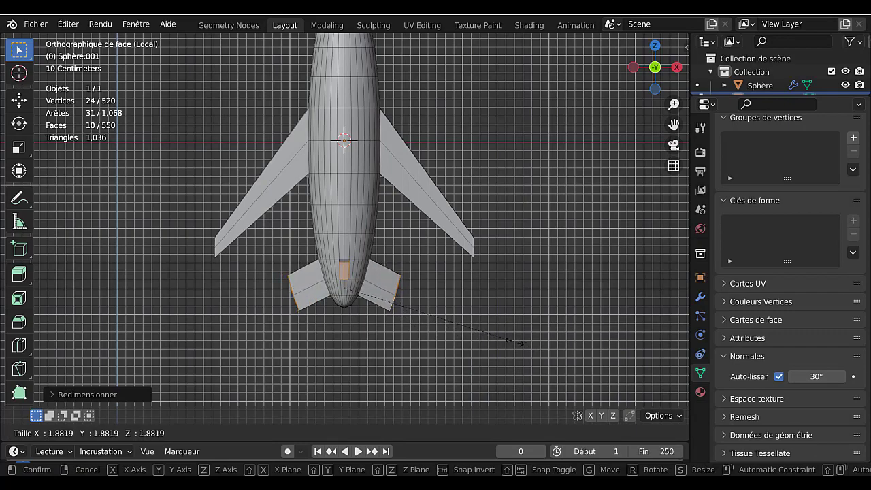
left_click(502, 340)
Step: Scale the three tail fin tips down around their individual origins so that each fin tapers, and inspect the shape from several angles
middle_click_drag(501, 340, 477, 413)
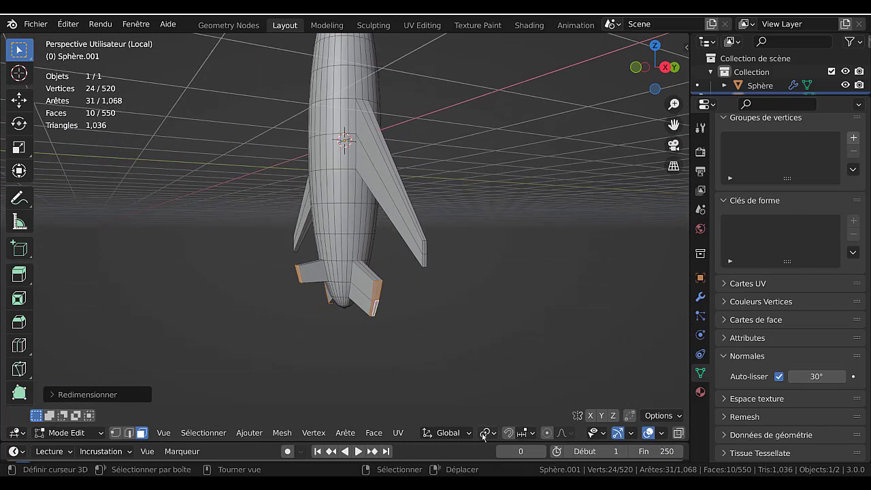
left_click(492, 433)
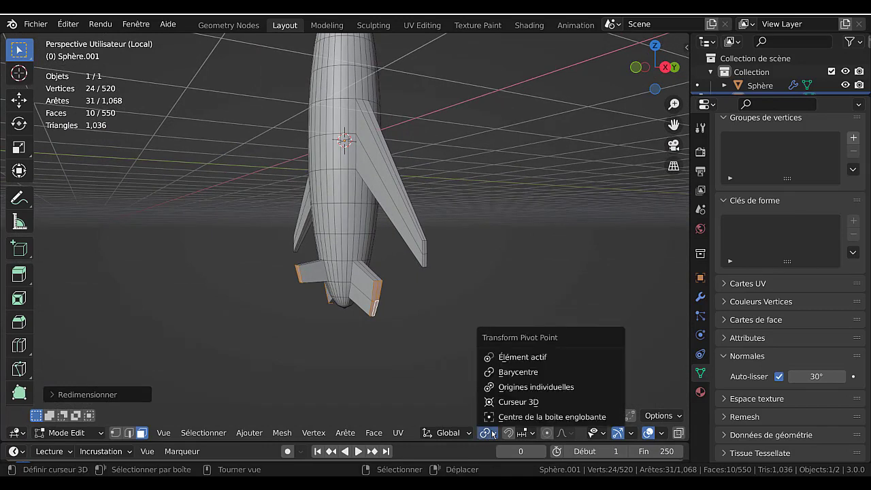
left_click(526, 370)
key("s")
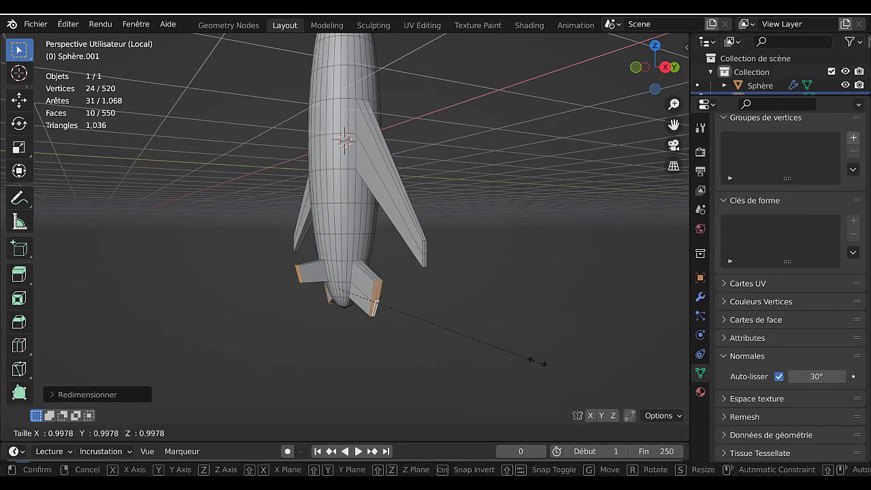
left_click(408, 312)
middle_click_drag(409, 313, 338, 245)
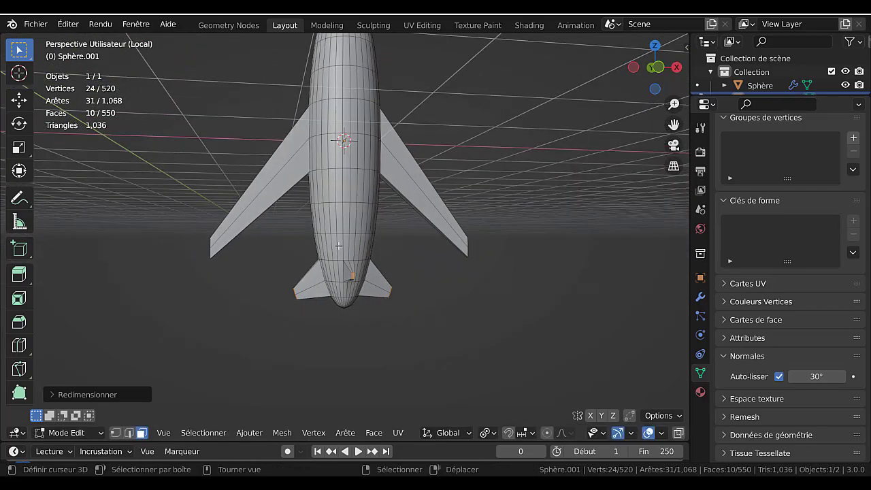
middle_click_drag(357, 284, 455, 352)
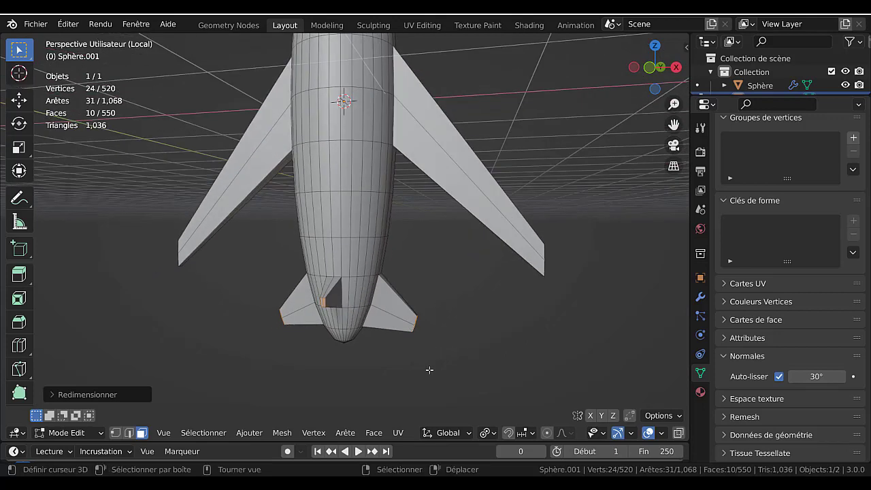
Step: Raise the tail fin tips by about 0.11 m along the global Z axis
key("g")
key("z")
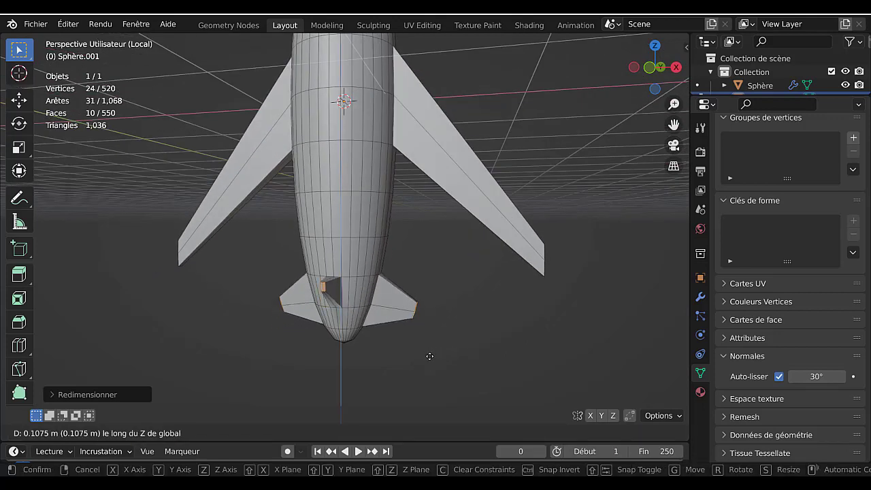
left_click(459, 354)
middle_click_drag(459, 354, 460, 353)
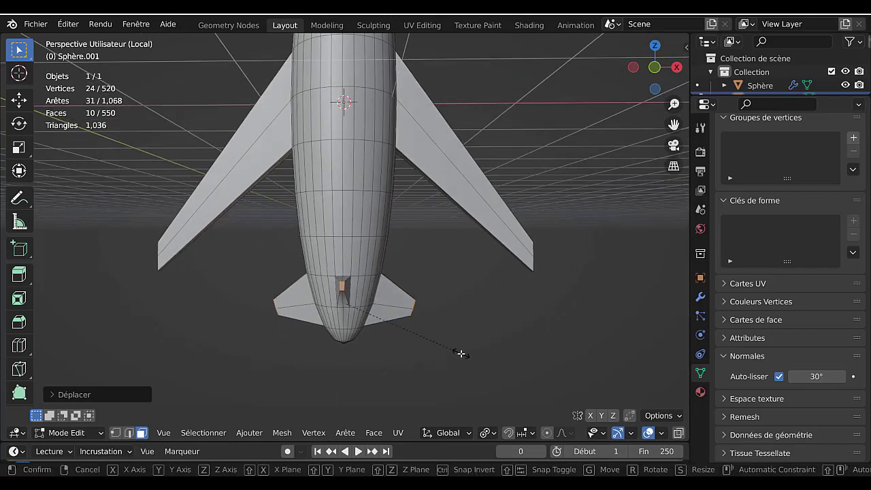
key("s")
key("Escape")
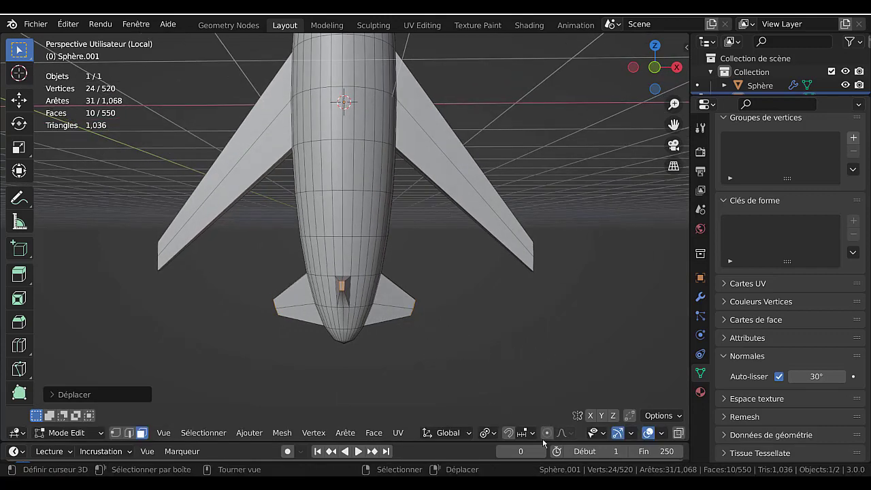
Step: Scale the three tail fin tips outward by about 1.69 around the Barycentre pivot and check the shape from the side
left_click(494, 434)
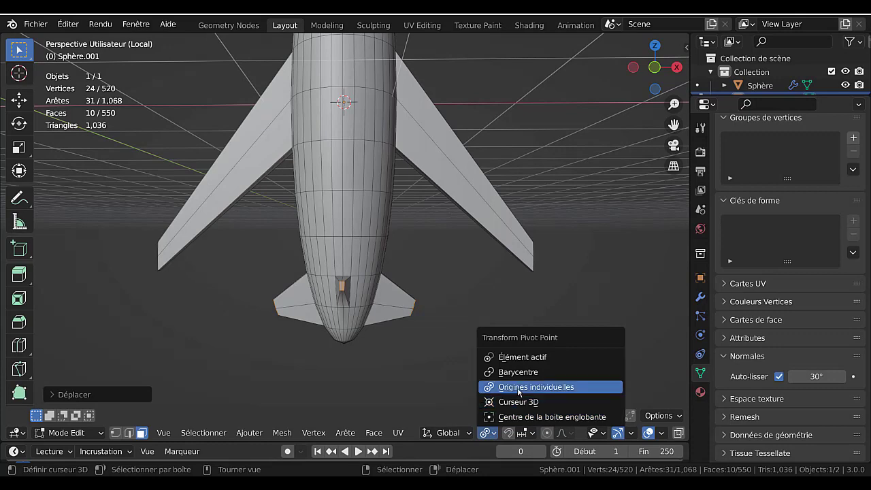
left_click(514, 386)
left_click(491, 433)
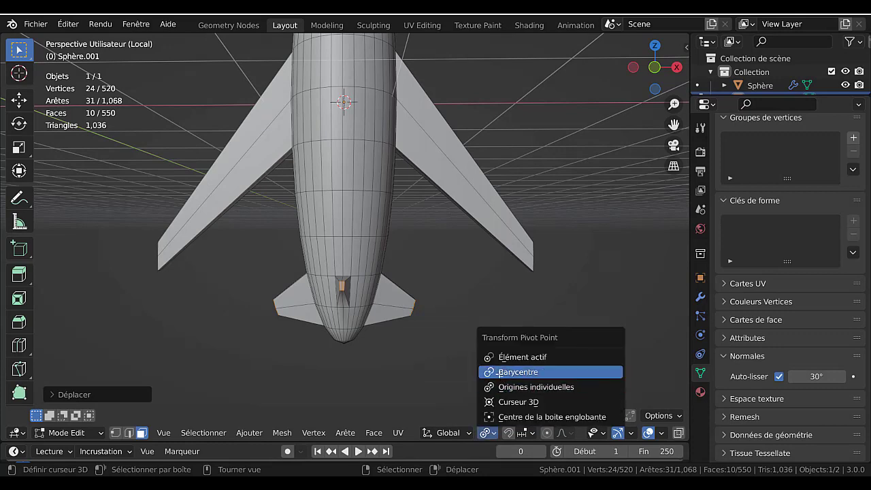
left_click(501, 371)
key("s")
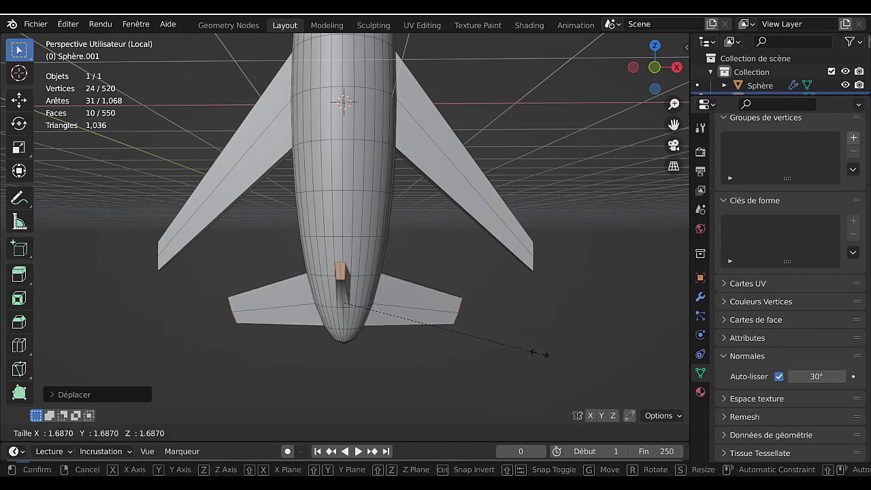
left_click(533, 351)
middle_click_drag(533, 351, 273, 335)
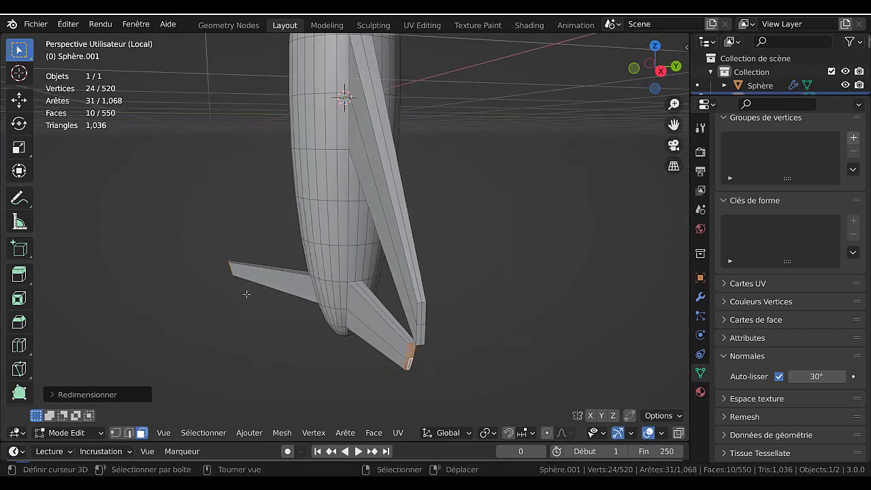
middle_click_drag(247, 294, 340, 314)
Step: Select both end faces of the middle tail fin and lower them along the global Z axis so the fin sweeps backward
left_click(334, 312)
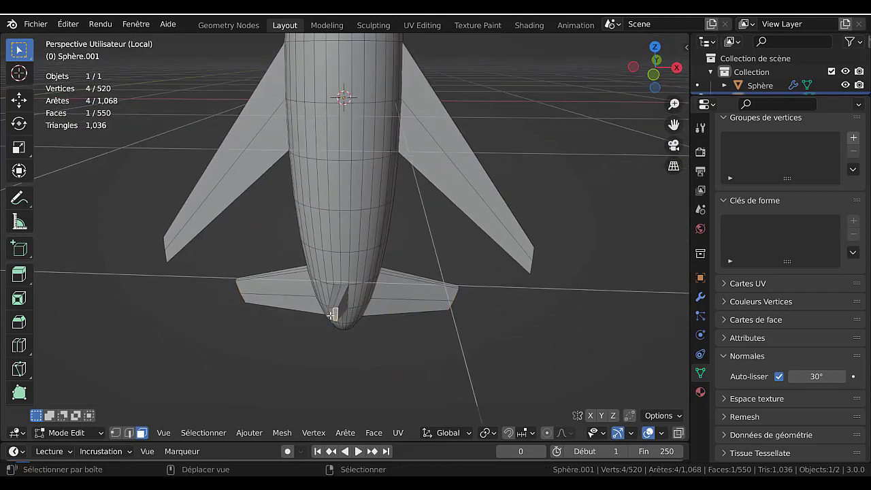
key("KP_1")
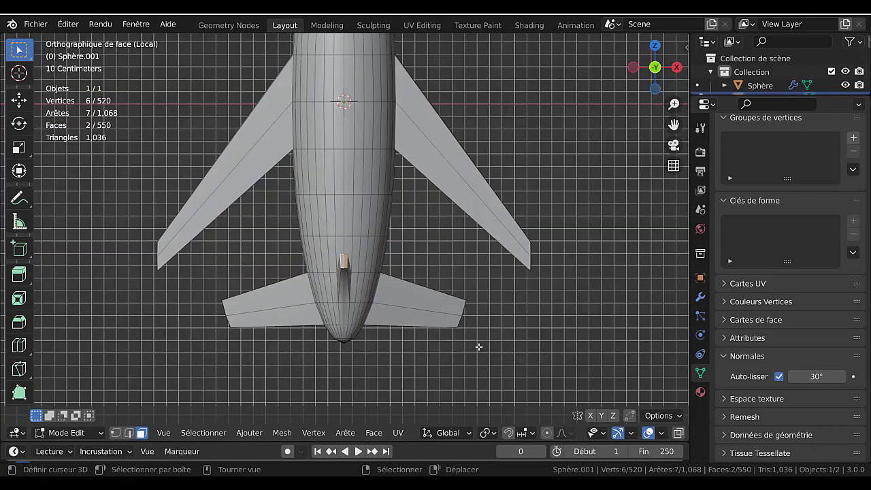
key("KP_3")
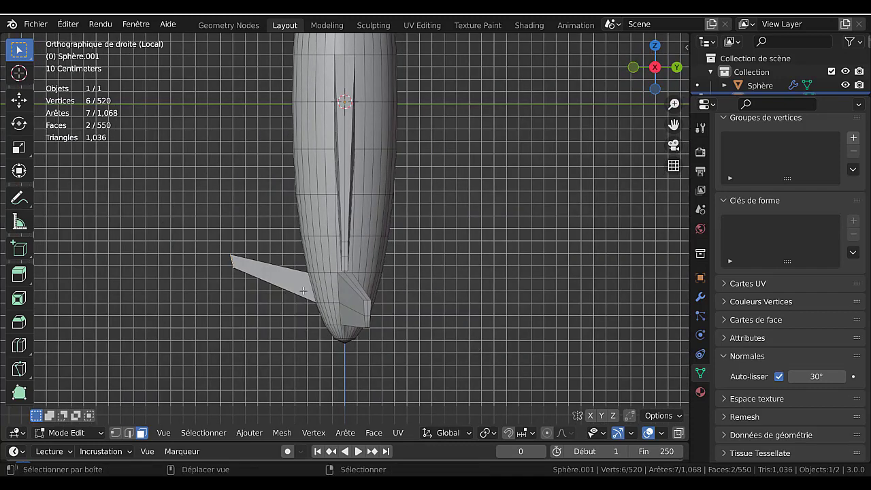
middle_click_drag(314, 287, 369, 261, "shift")
key("g")
key("z")
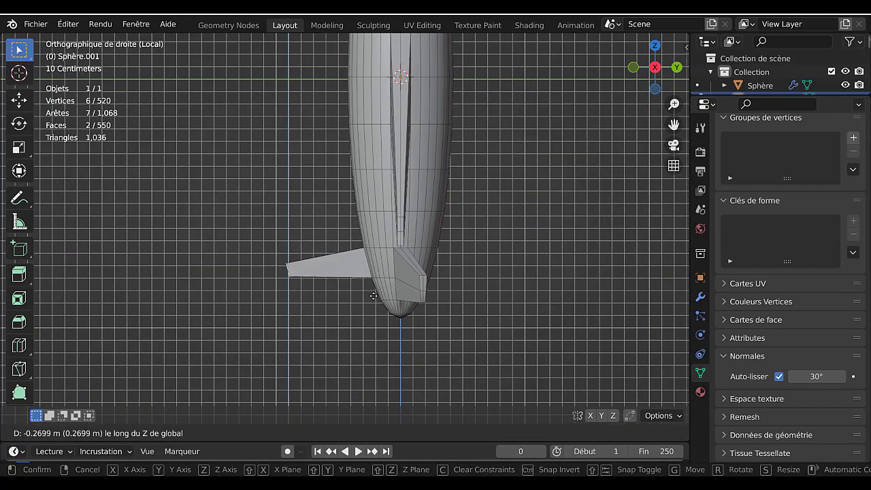
left_click(385, 315)
Step: Scale the middle tail fin's tip up slightly along the global Z axis
key("s")
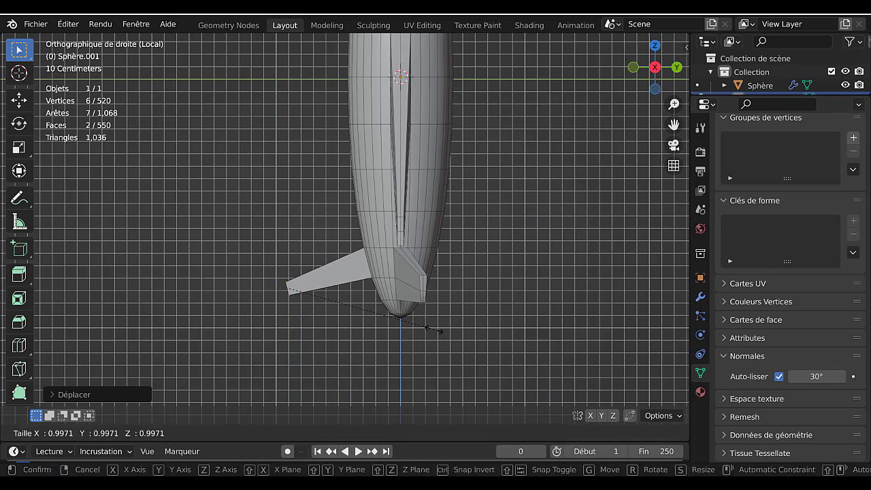
key("z")
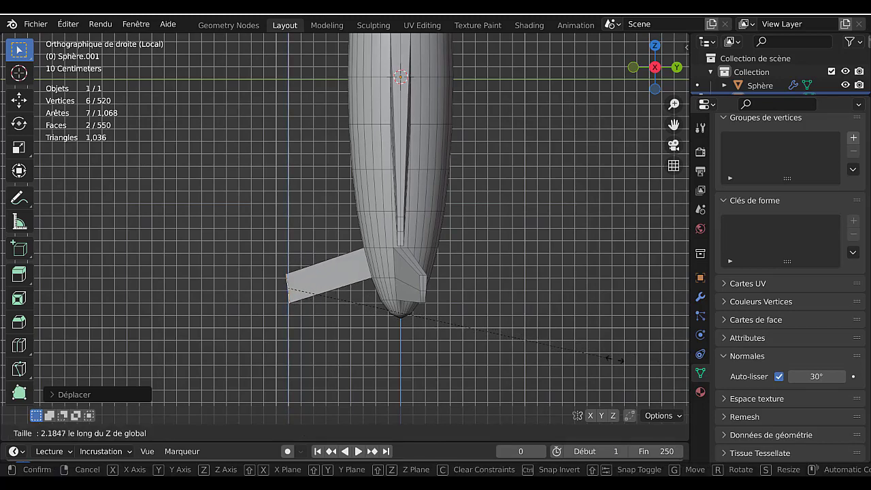
left_click(457, 346)
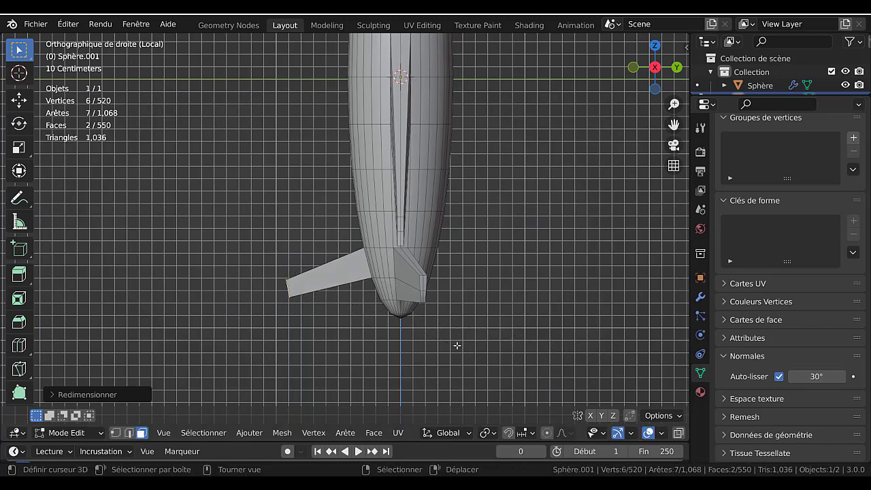
middle_click_drag(447, 334, 507, 313)
scroll(258, 368, "up", 2)
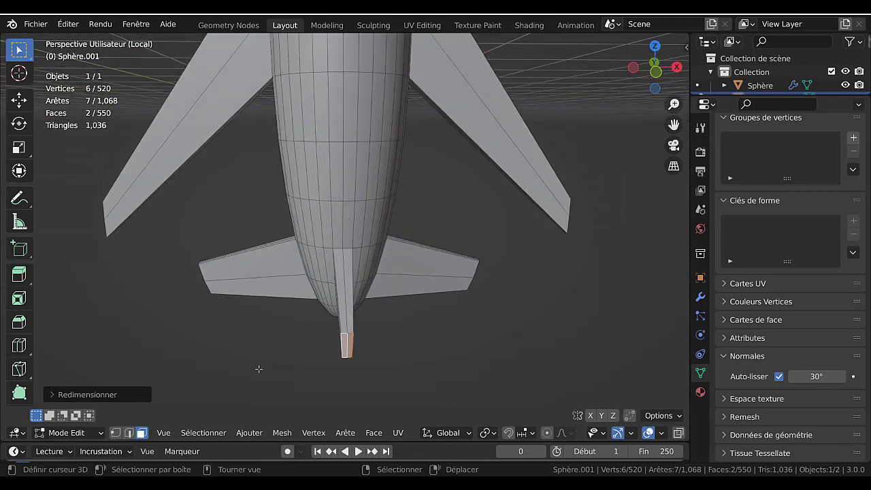
Step: Select the two upper root edges of the middle tail fin and slide them up the fuselage to the next edge ring
left_click(129, 432)
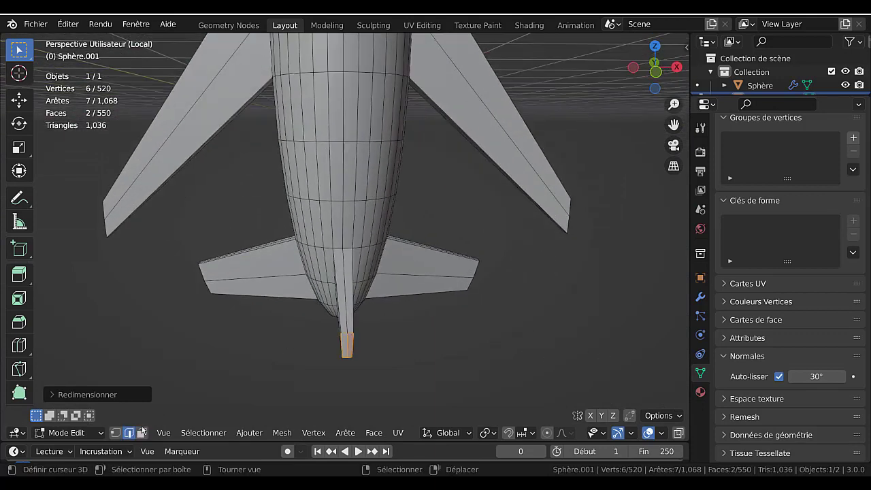
left_click(336, 250)
left_click(344, 253, "shift")
middle_click_drag(344, 253, 319, 308)
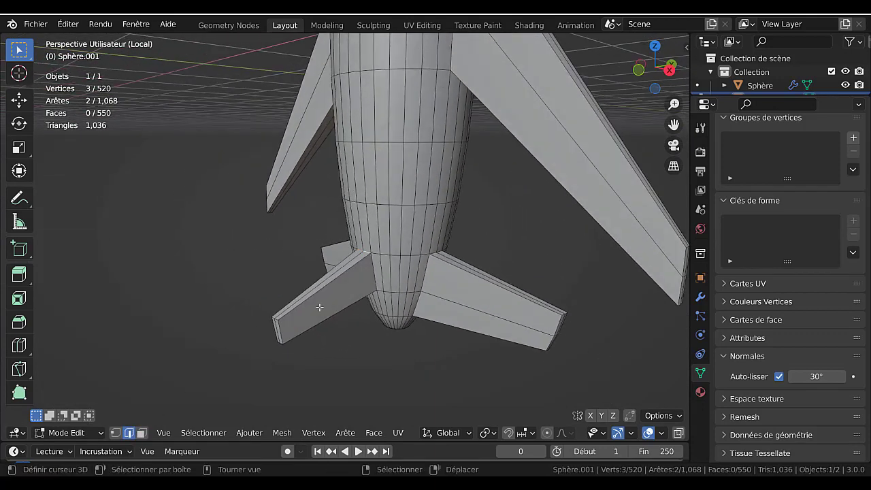
key("g")
key("g")
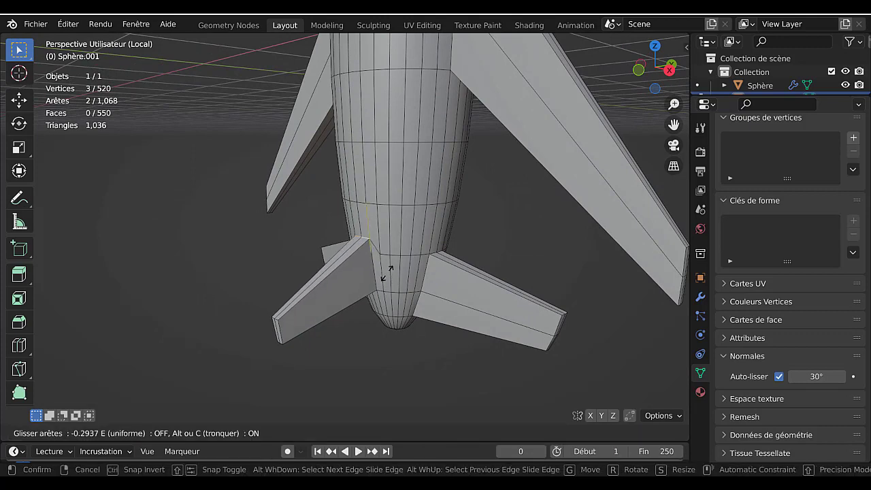
left_click(388, 218)
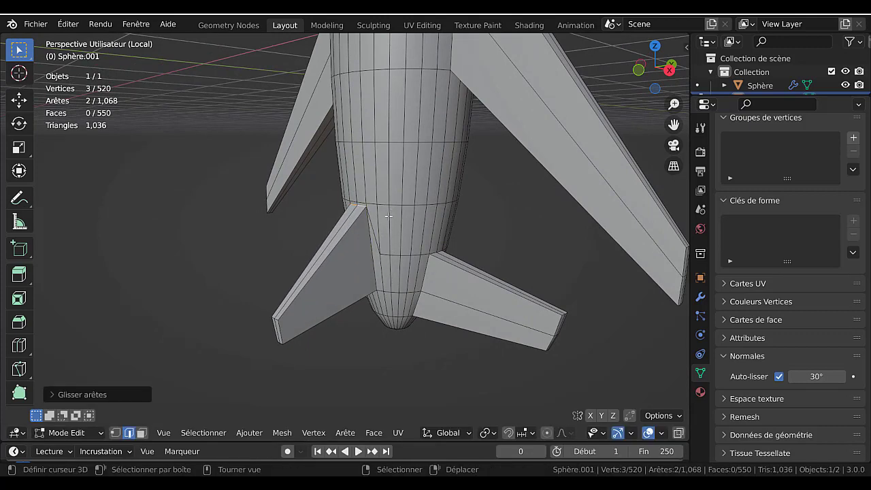
key("Tab")
scroll(402, 279, "down", 3)
middle_click_drag(402, 279, 476, 286)
Step: In front X-ray view, select the nose apex and its first vertex ring with circle select and scale them down to a narrower tip
key("Tab")
middle_click_drag(454, 236, 438, 315, "shift")
scroll(470, 347, "up", 5)
key("Tab")
key("KP_1")
key("Tab")
scroll(507, 308, "up", 2)
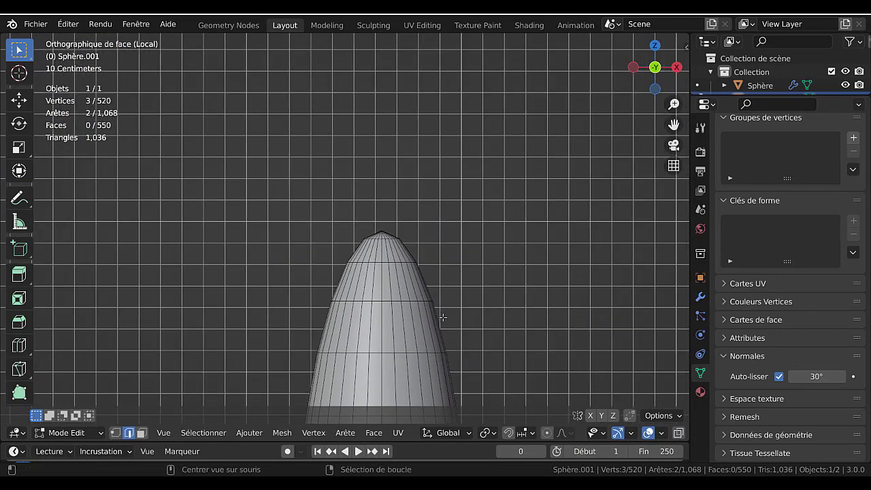
key("alt+z")
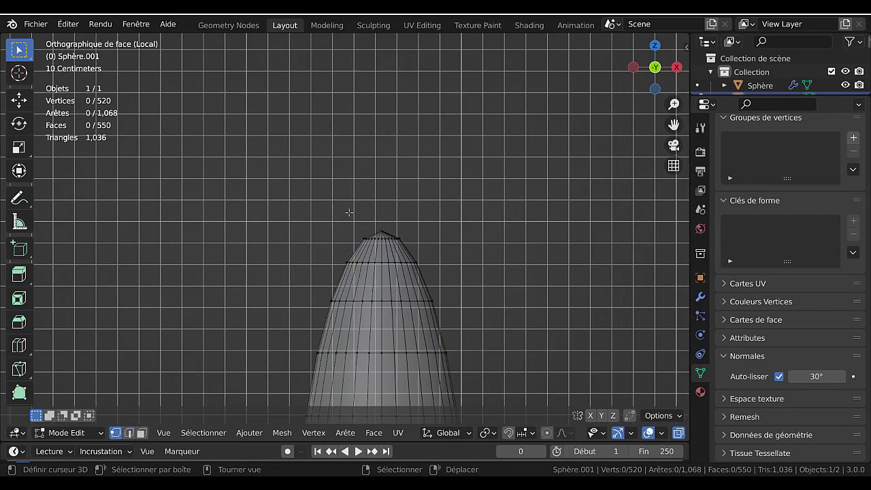
key("c")
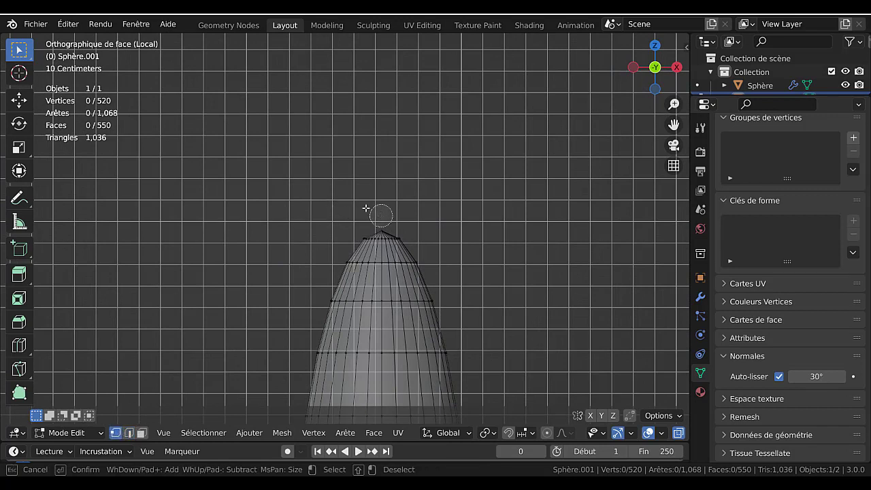
left_click_drag(346, 218, 415, 231)
key("Escape")
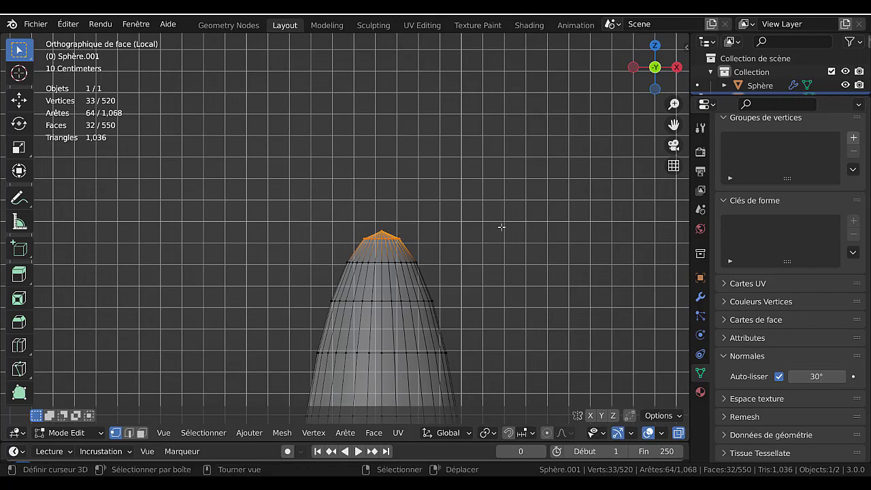
key("s")
left_click(472, 231)
scroll(476, 280, "down", 3)
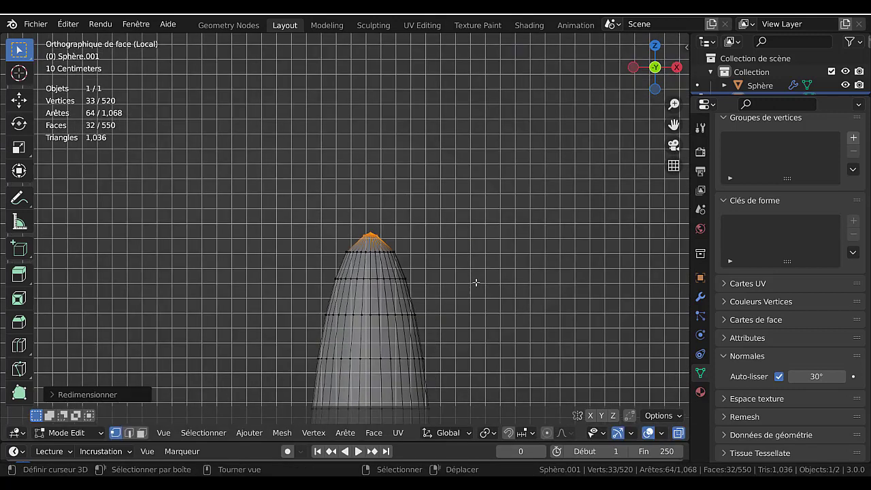
Step: Extrude the nose tip about 0.51 m along its normal and scale the end down to about 0.24 to form a spike
key("e")
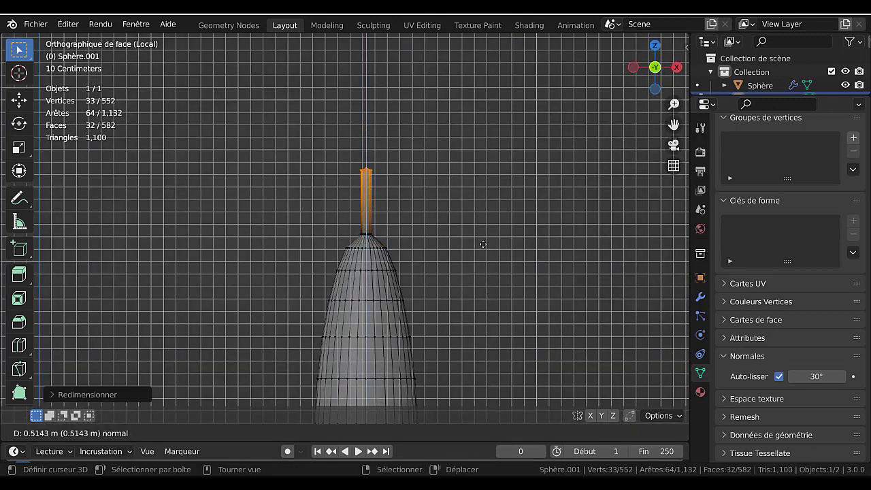
left_click(483, 245)
key("s")
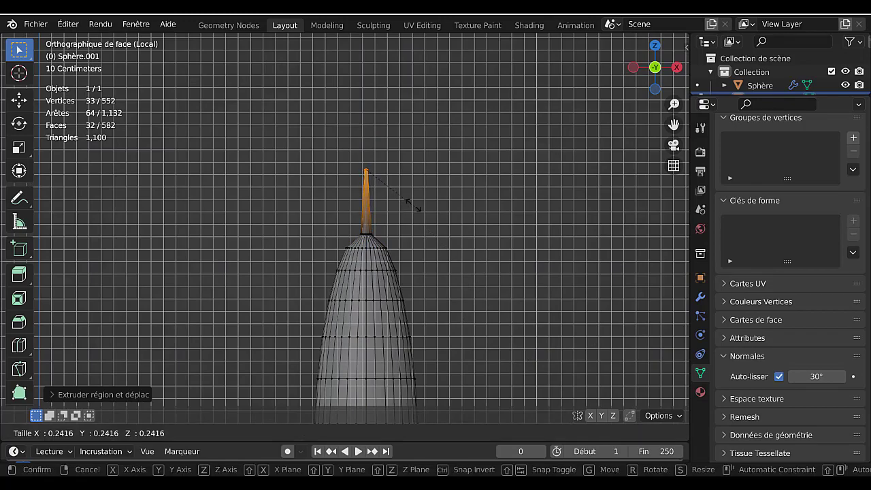
left_click(408, 200)
key("Tab")
scroll(428, 239, "down", 2)
scroll(427, 258, "down", 3)
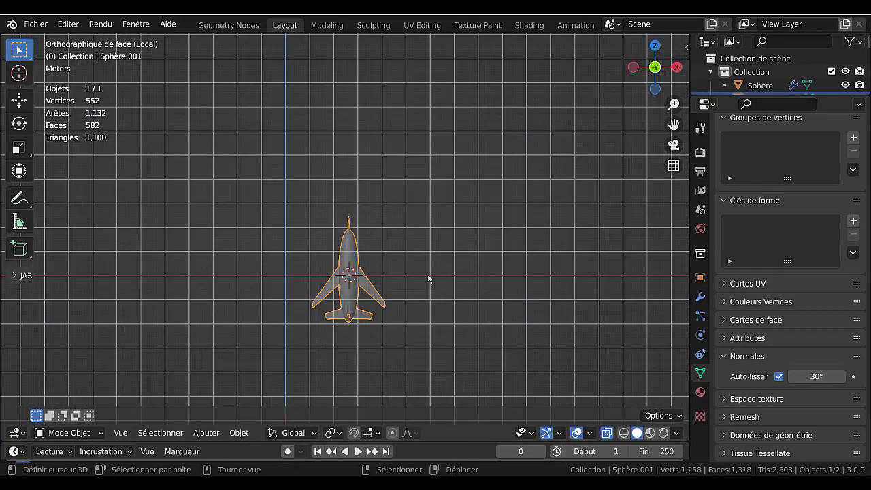
middle_click_drag(425, 275, 506, 320)
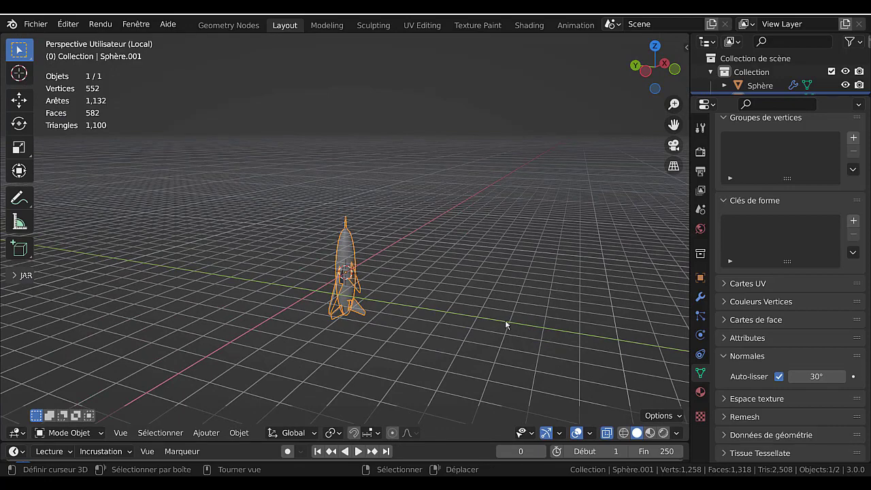
Step: Leave local view and, from the top view, move the winged craft about -2.61 m in X and -1.4 m in Y beside the rocket
key("KP_Divide")
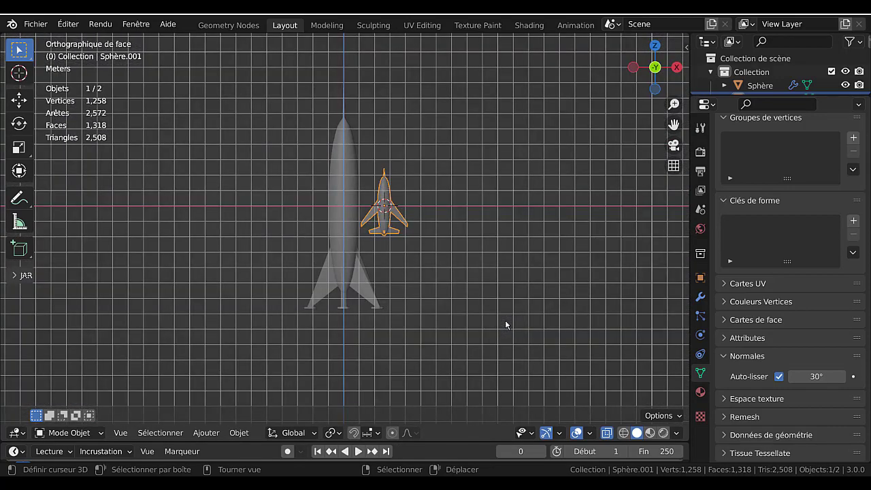
scroll(394, 262, "up", 3)
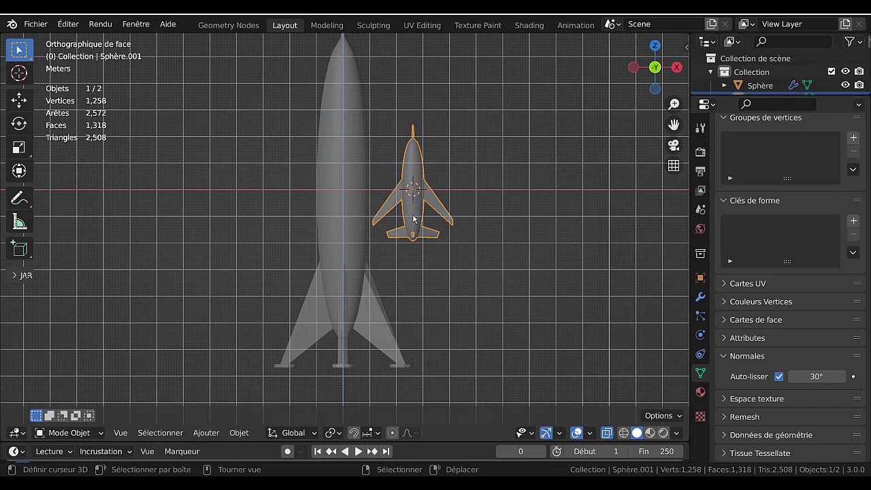
middle_click_drag(391, 281, 387, 312)
key("KP_7")
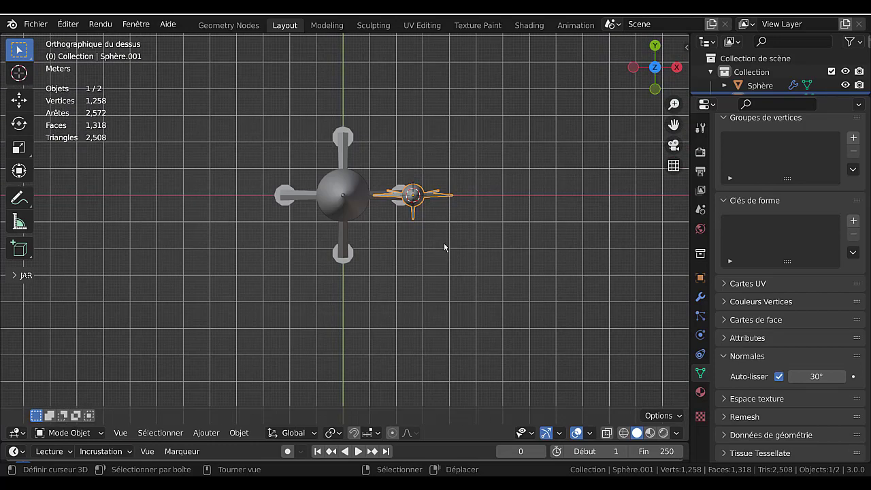
scroll(444, 243, "up", 3)
key("g")
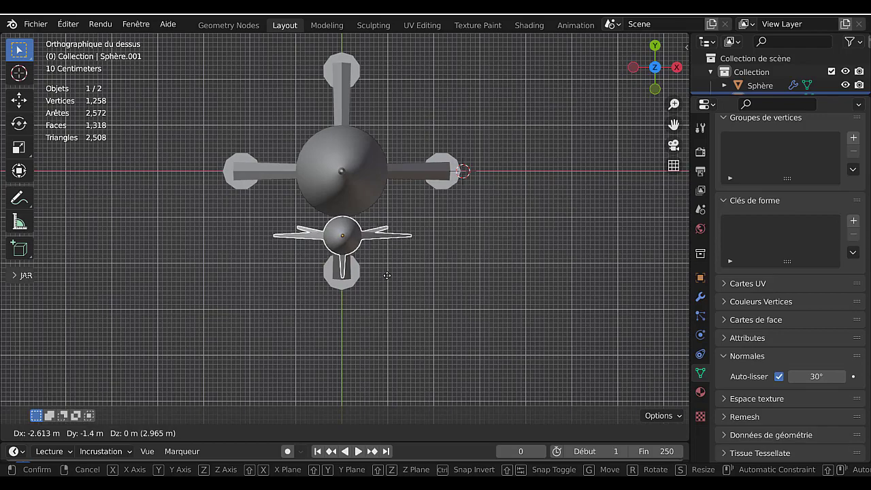
left_click(386, 275)
middle_click_drag(335, 319, 383, 255)
Step: Stretch the winged craft along the global Z axis and open its mesh for editing
key("s")
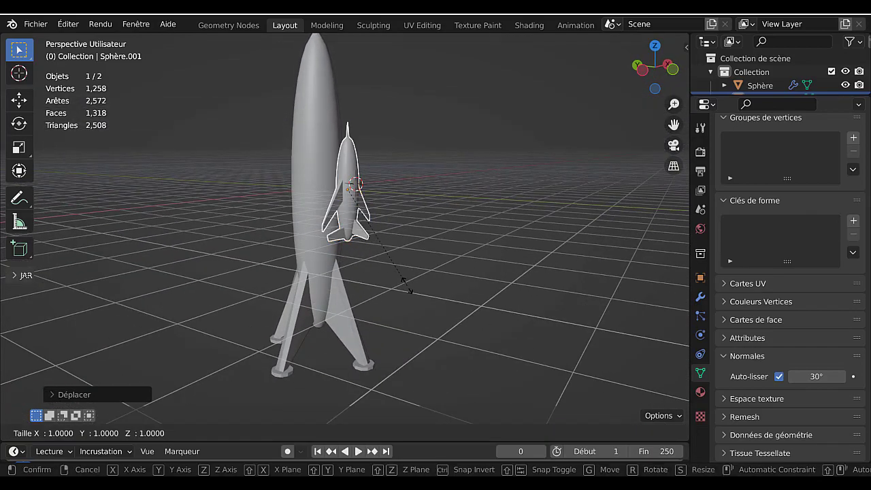
key("z")
left_click(434, 349)
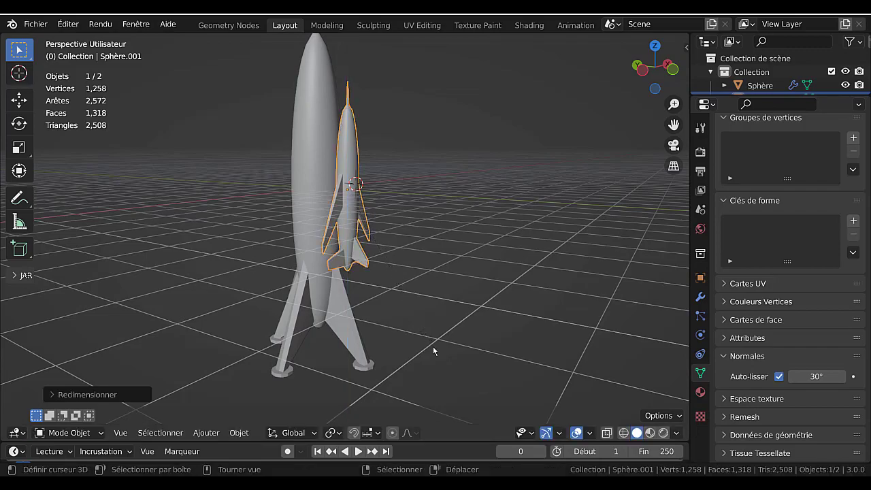
key("Tab")
middle_click_drag(427, 330, 325, 327)
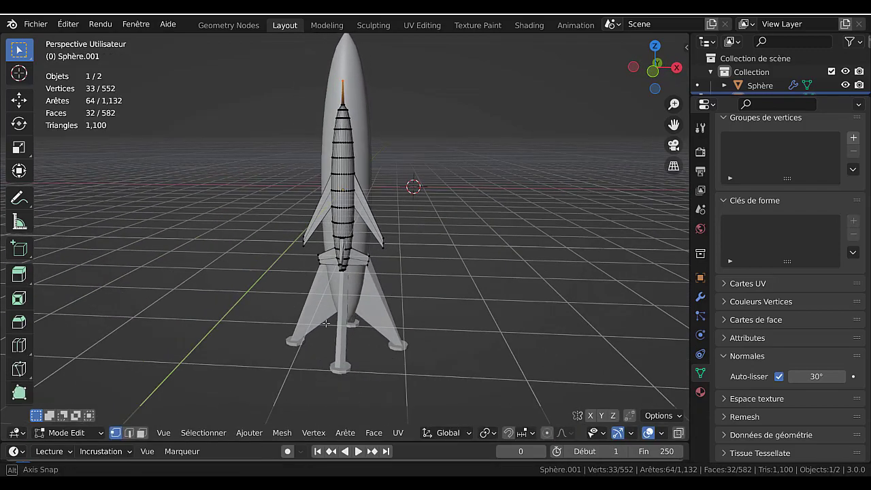
Step: Scale the selected nose spike of the small winged shuttle by about 1.15 along global X, finishing in Object Mode
scroll(327, 327, "down", 4)
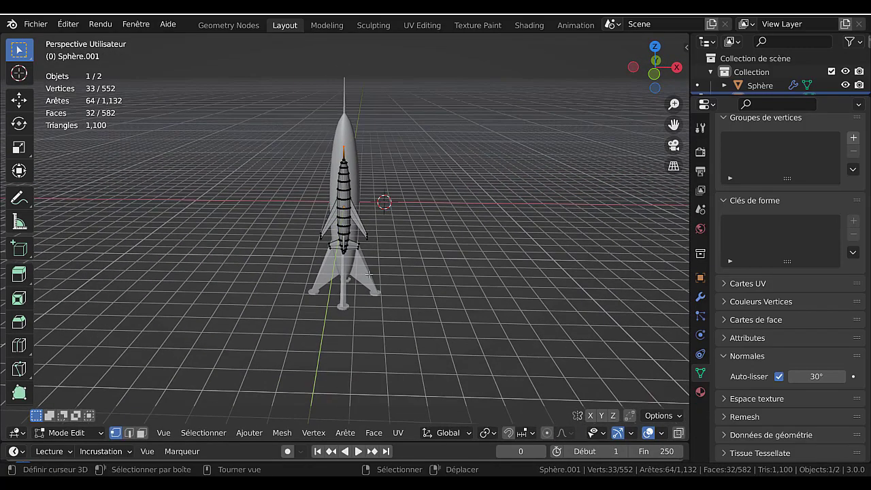
key("s")
key("x")
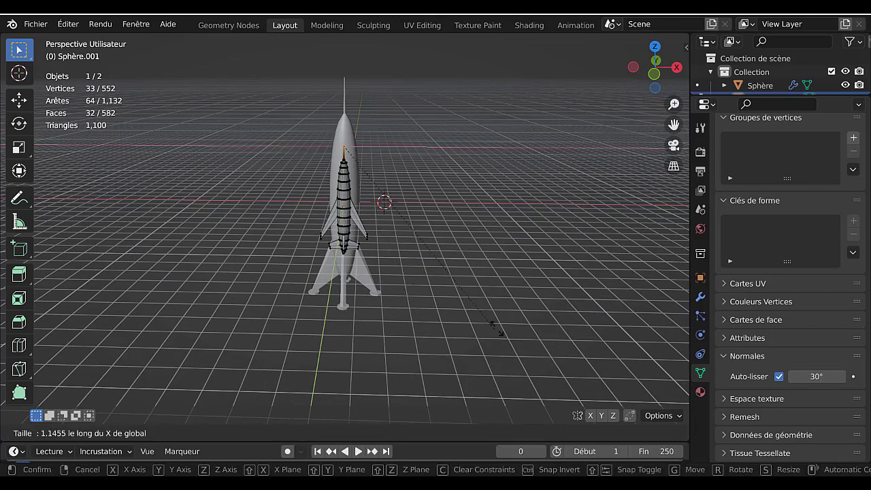
left_click(497, 329)
key("Tab")
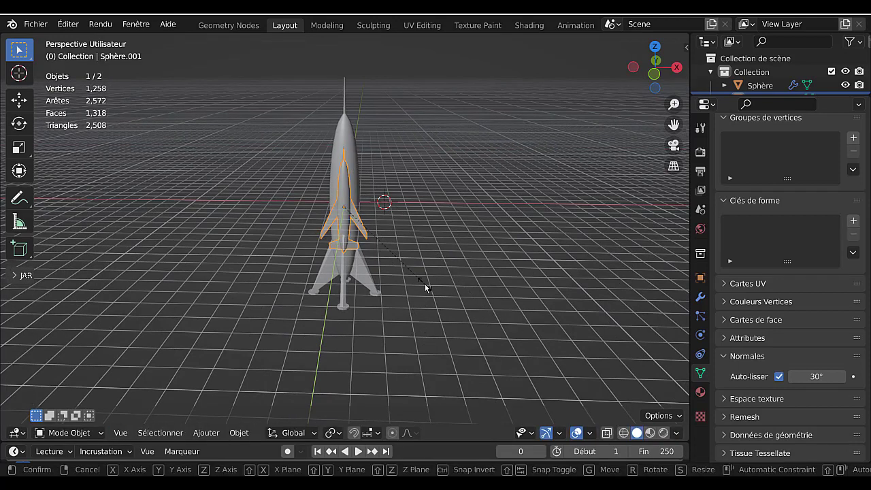
Step: Widen the whole winged shuttle along global X to about twice its width
key("s")
key("x")
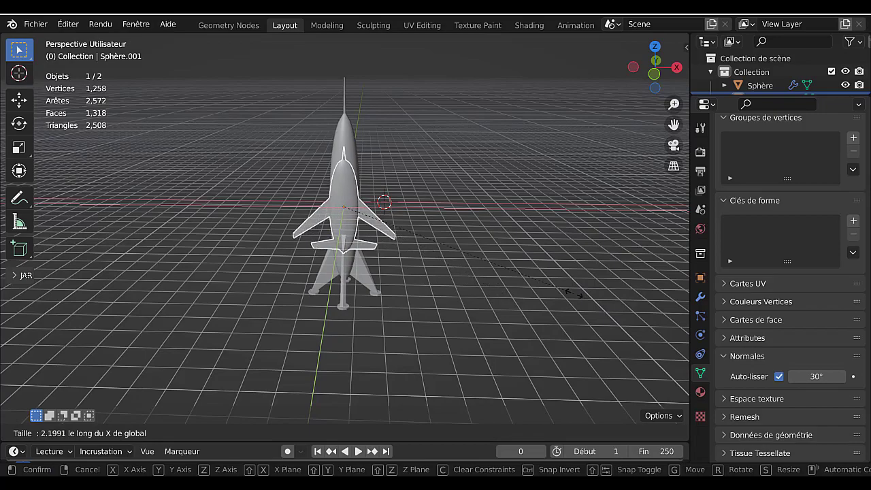
left_click(545, 298)
middle_click_drag(551, 297, 392, 276)
key("Tab")
key("Tab")
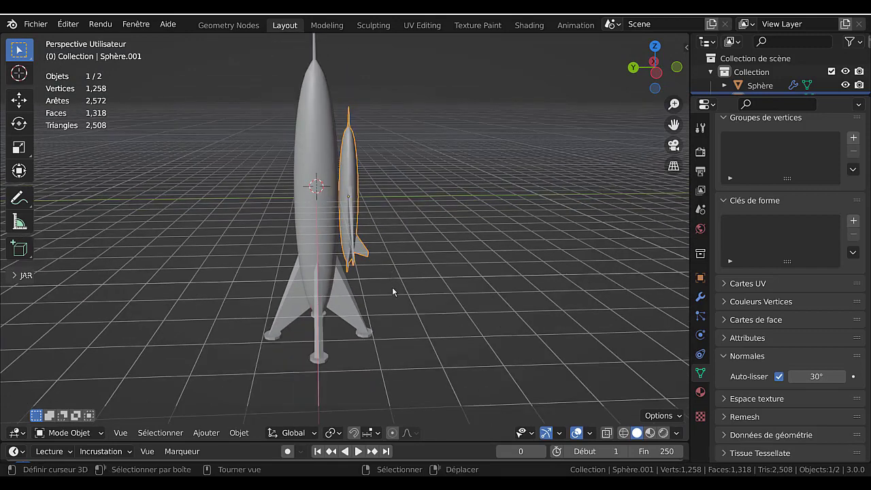
Step: Thicken the winged shuttle along global Y by a factor of about 1.23
key("s")
key("y")
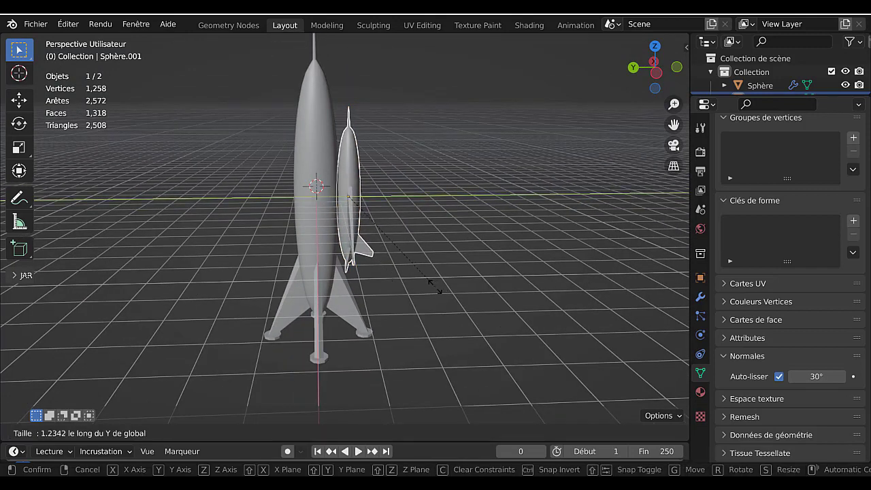
left_click(441, 289)
key("Tab")
middle_click_drag(441, 289, 287, 215)
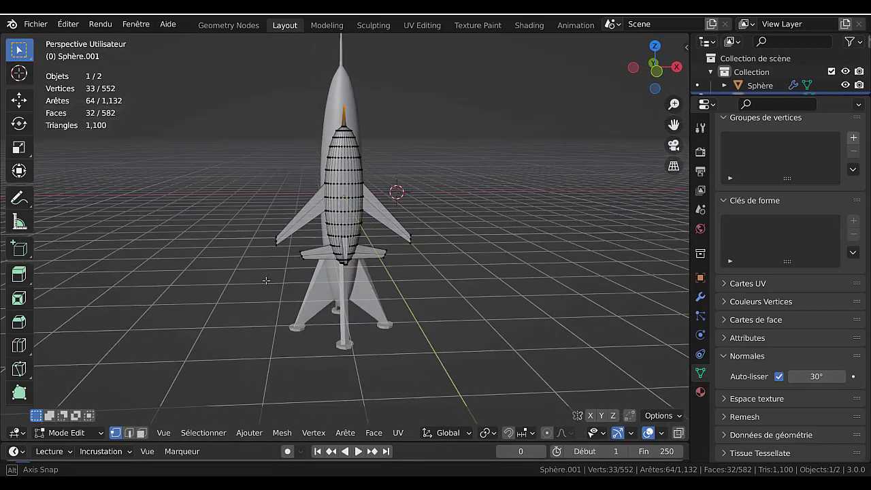
scroll(287, 214, "up", 3)
key("Tab")
scroll(321, 191, "down", 3)
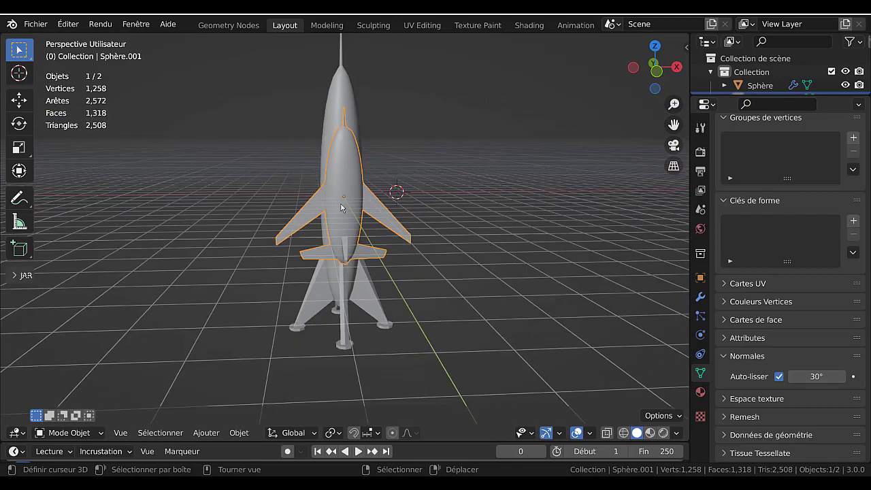
middle_click_drag(343, 208, 361, 204)
key("Tab")
key("Tab")
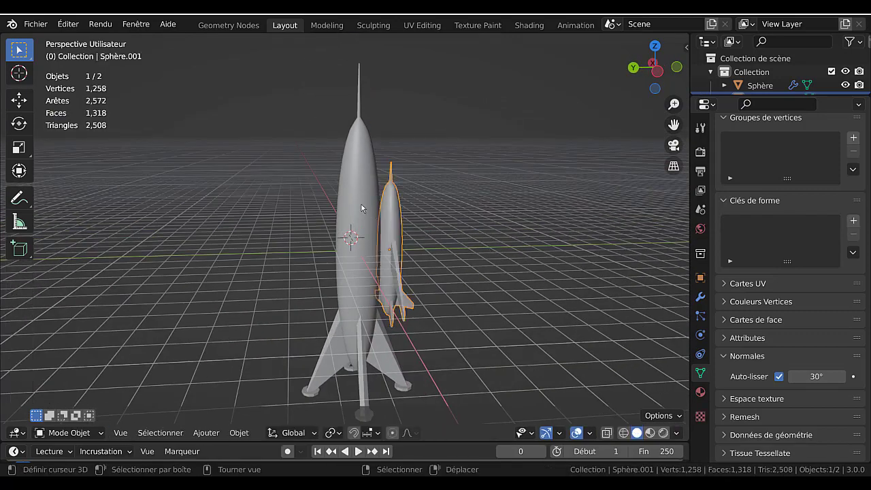
Step: Narrow the large rocket by scaling the edge loop just below its nose section to about 0.77
left_click(359, 196)
key("Tab")
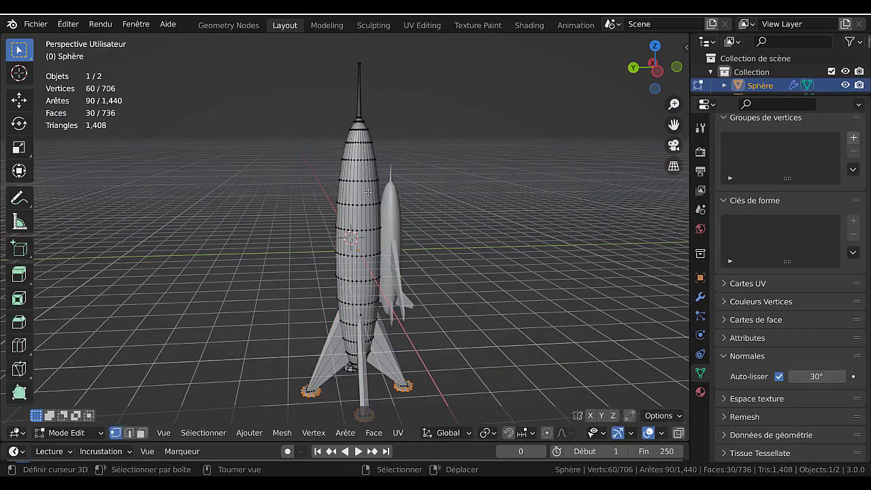
scroll(368, 193, "up", 2)
left_click(374, 125, "alt")
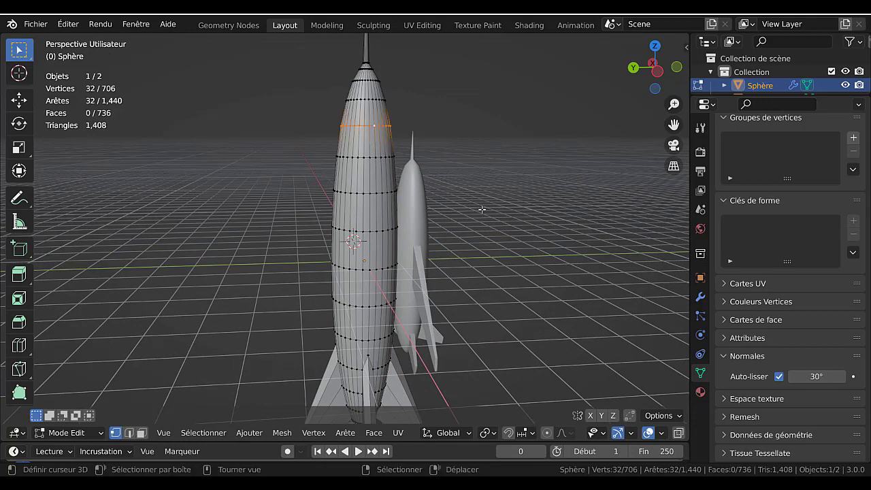
key("s")
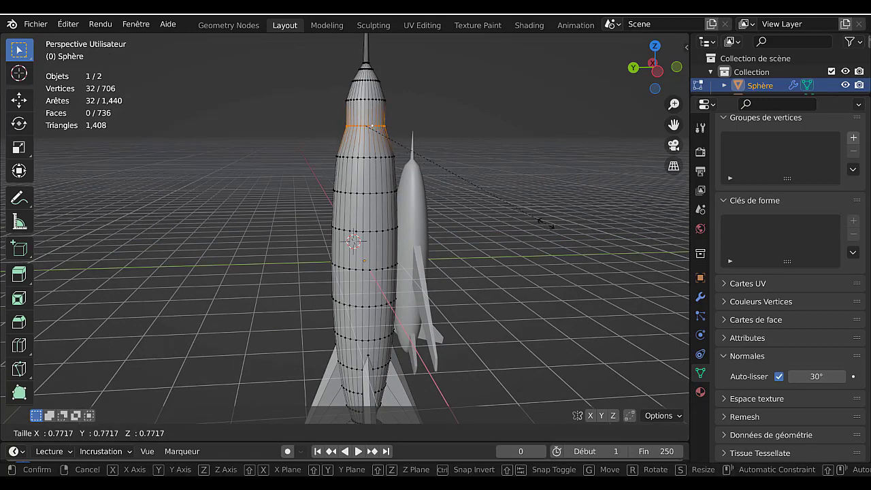
left_click(541, 217)
key("Tab")
Step: Examine the rocket and the attached shuttle from several angles, including the front orthographic view
scroll(529, 261, "down", 4)
middle_click_drag(529, 262, 448, 263)
scroll(448, 262, "up", 3)
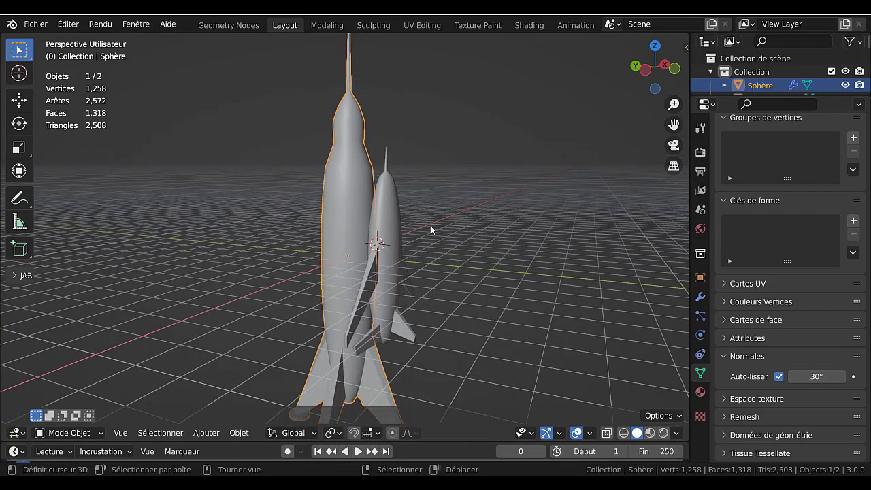
mouse_move(431, 225)
middle_mouse_down()
mouse_move(388, 246)
mouse_move(417, 225)
middle_mouse_up()
scroll(425, 250, "down", 4)
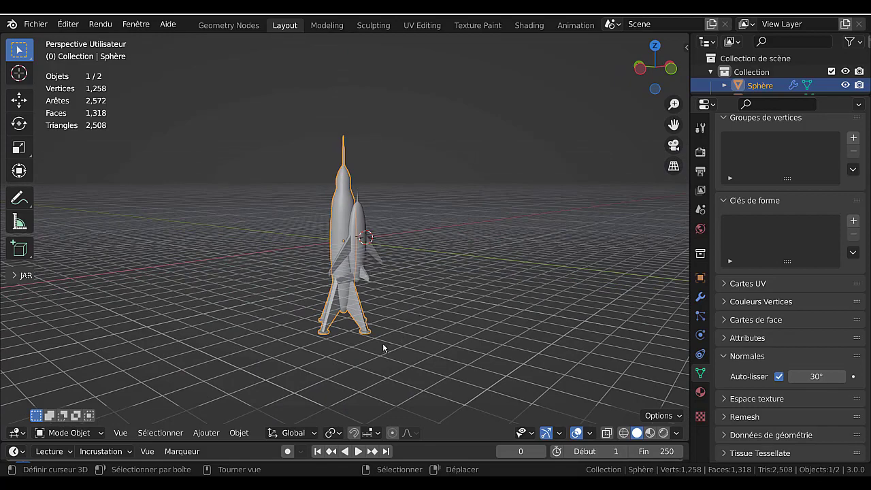
middle_click_drag(399, 342, 446, 350)
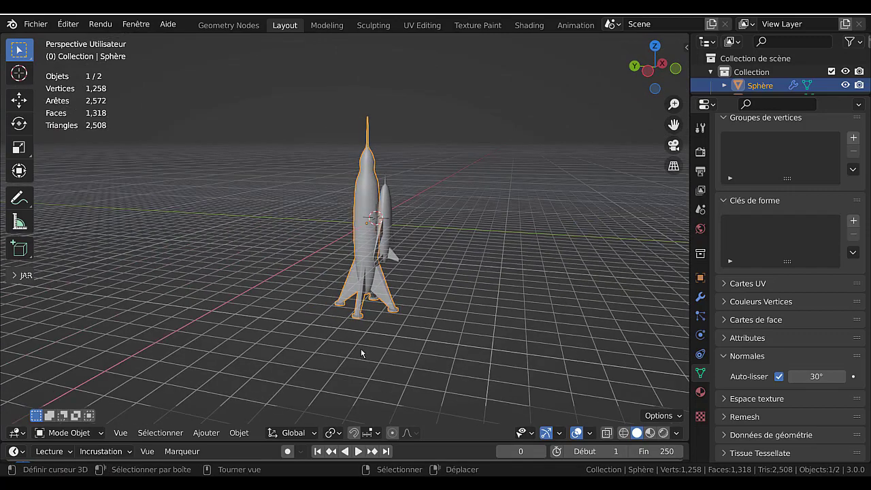
mouse_move(368, 334)
middle_mouse_down()
mouse_move(370, 325)
mouse_move(374, 332)
middle_mouse_up()
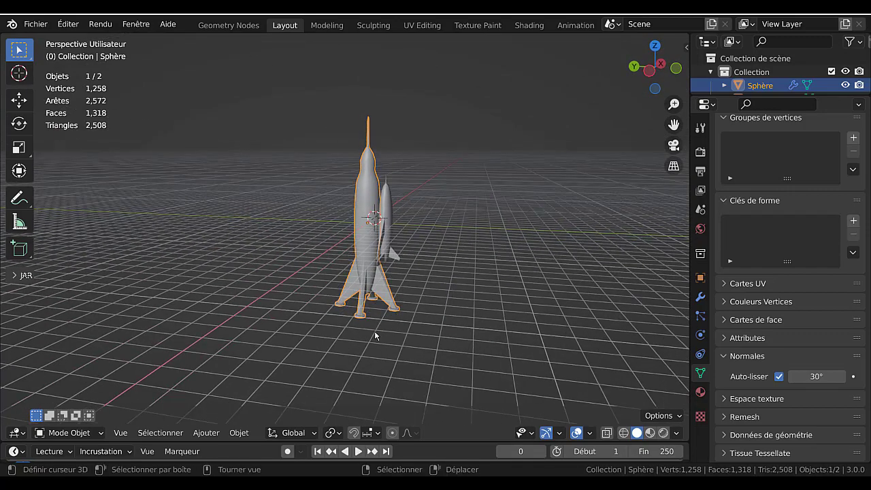
key("KP_1")
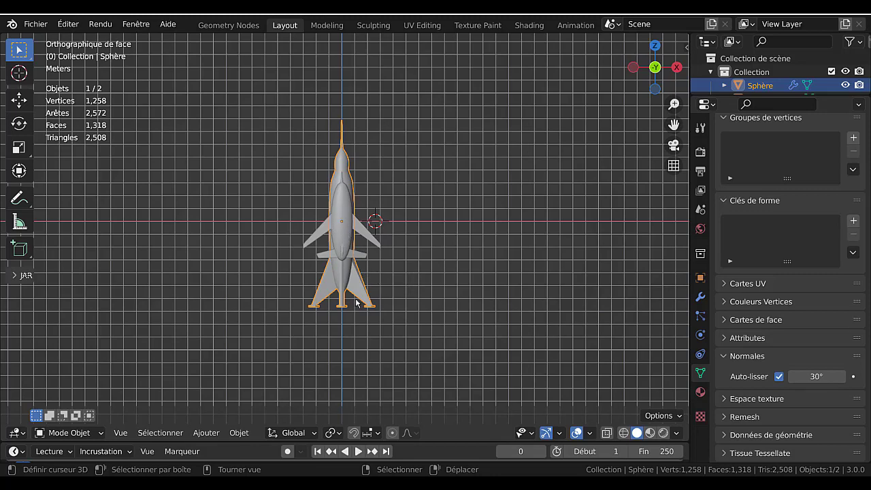
middle_click_drag(329, 314, 319, 249)
key("g")
key("Escape")
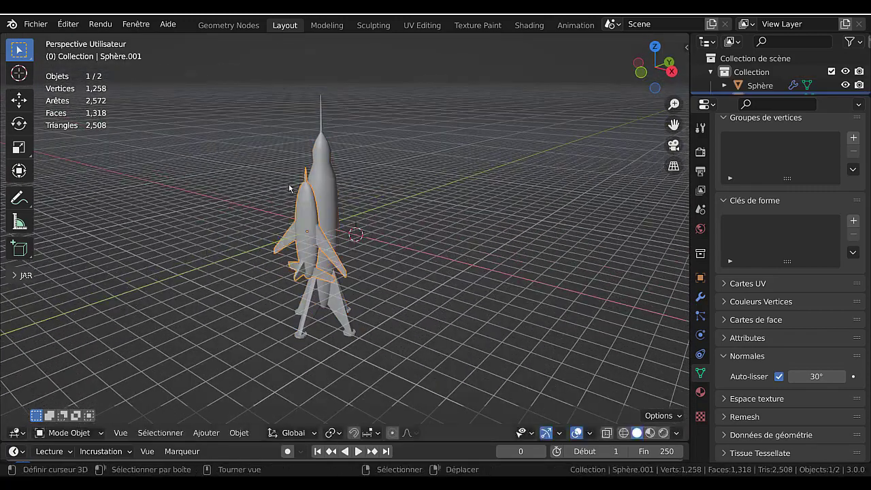
key("g")
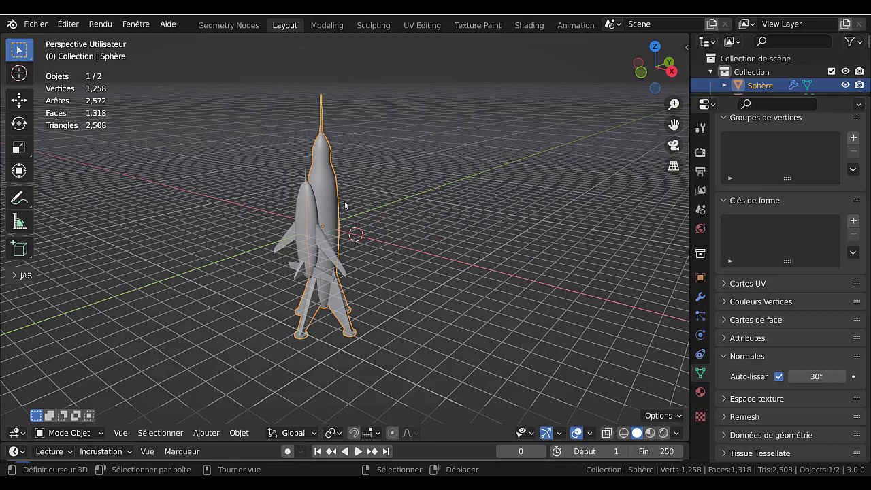
Step: Join the rocket and the winged shuttle into one object, keeping the shuttle as the active object
scroll(325, 216, "up", 1)
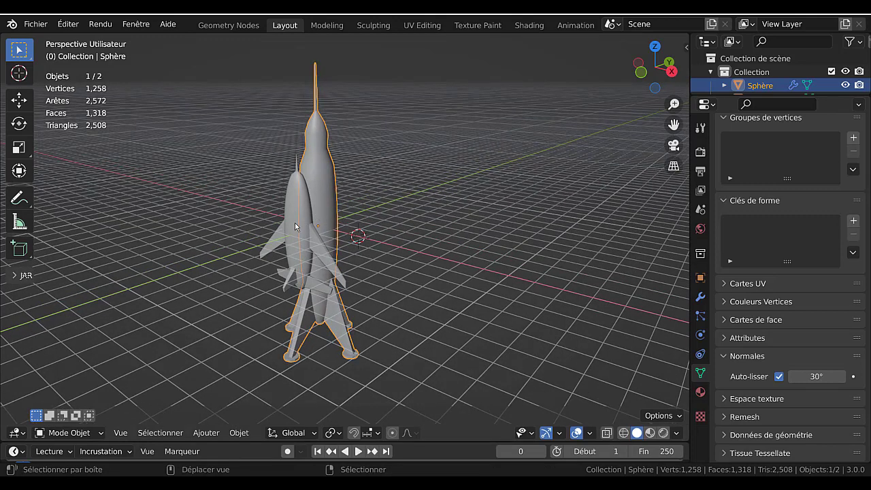
left_click(295, 226, "shift")
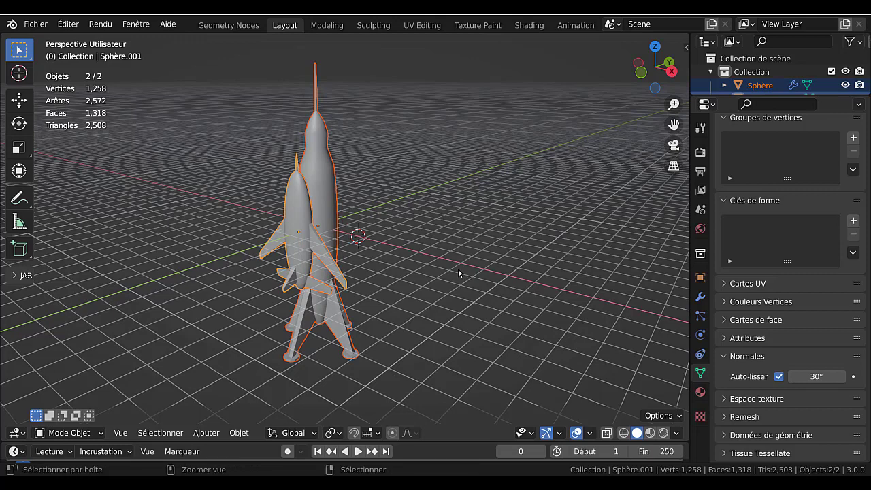
key("ctrl+j")
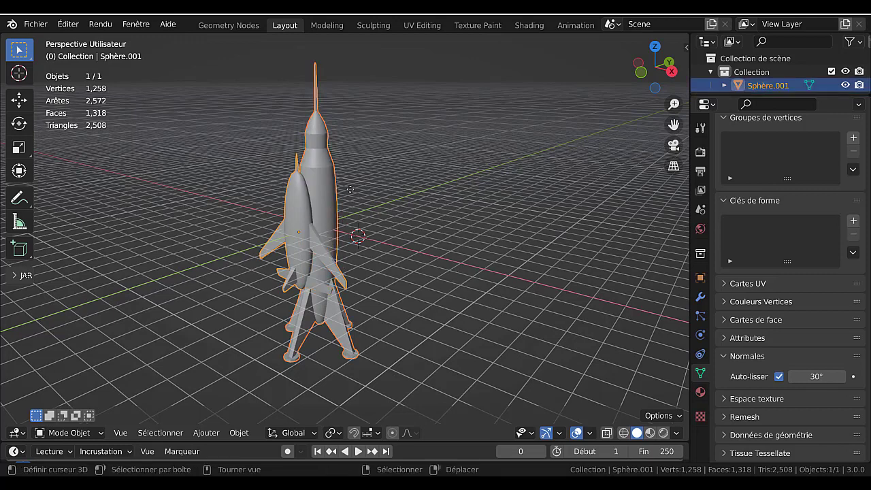
key("g")
key("Escape")
Step: Select all the linked geometry of the winged shuttle in Edit Mode and separate it by selection into its own object
key("Tab")
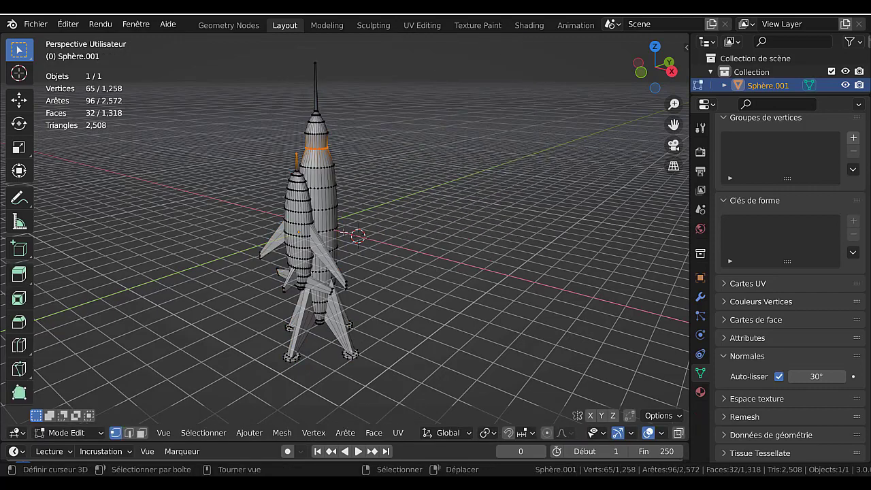
scroll(344, 233, "up", 4)
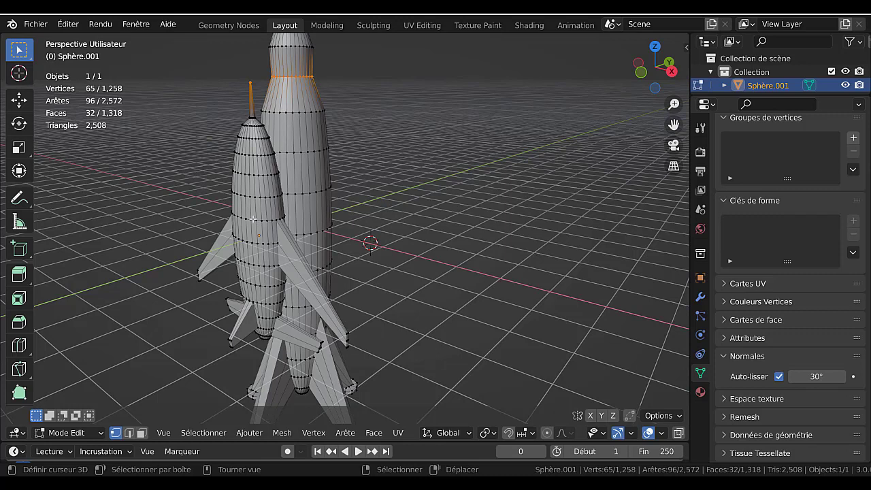
left_click(490, 182)
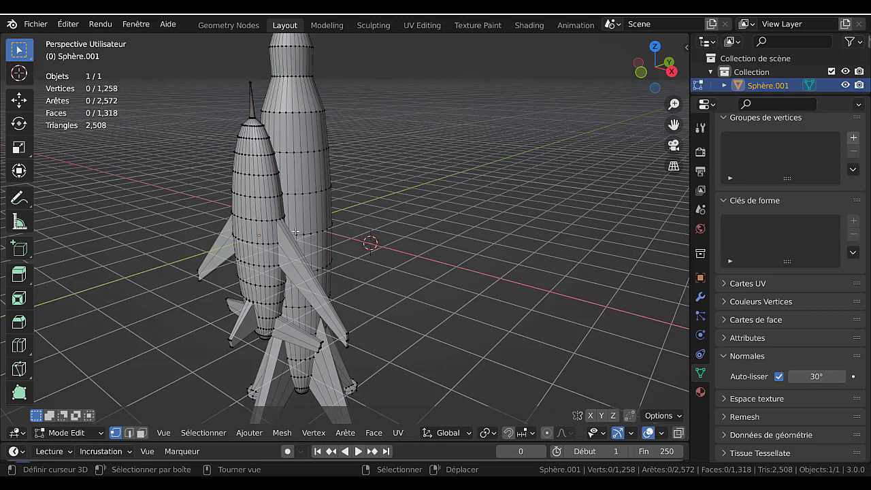
left_click(254, 222)
scroll(459, 232, "down", 2)
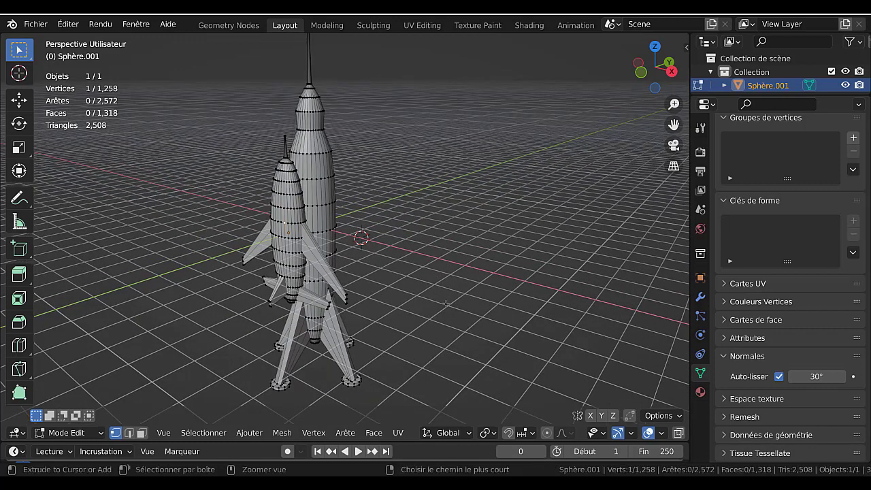
key("ctrl+l")
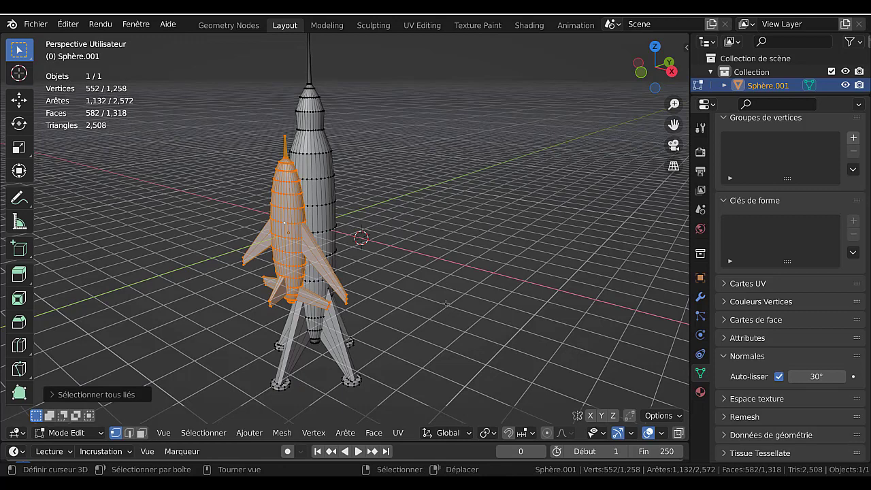
key("p")
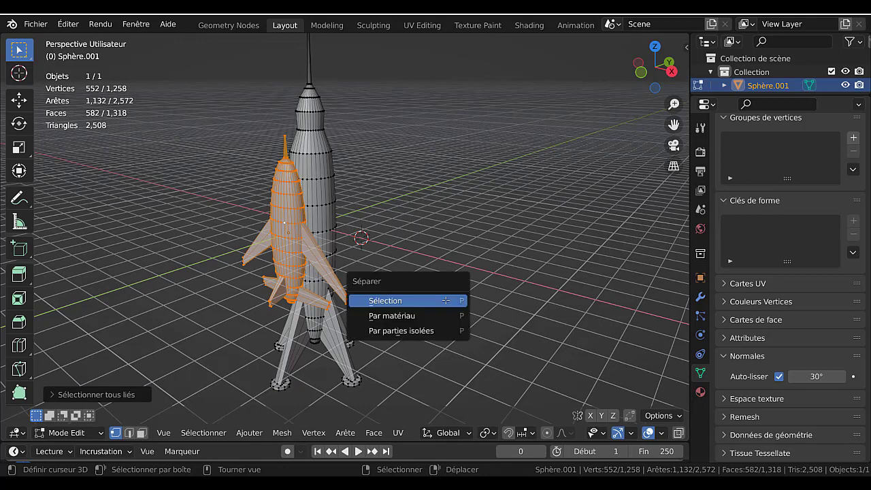
left_click(395, 302)
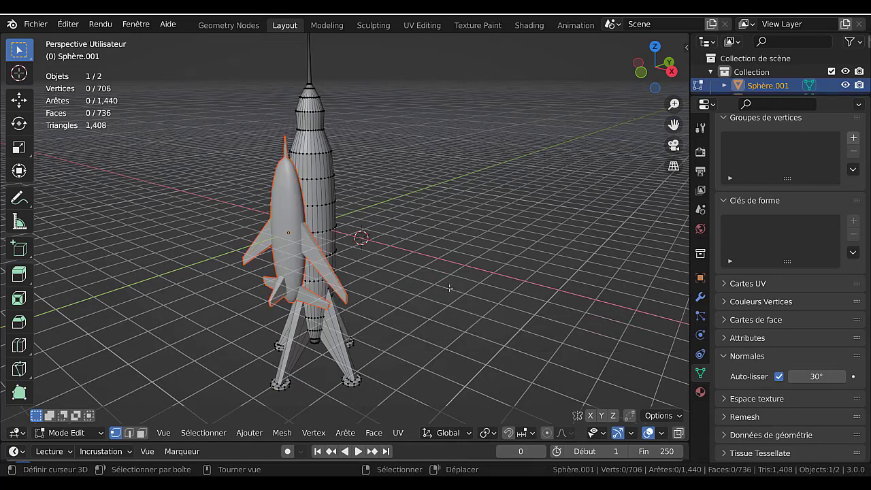
key("Tab")
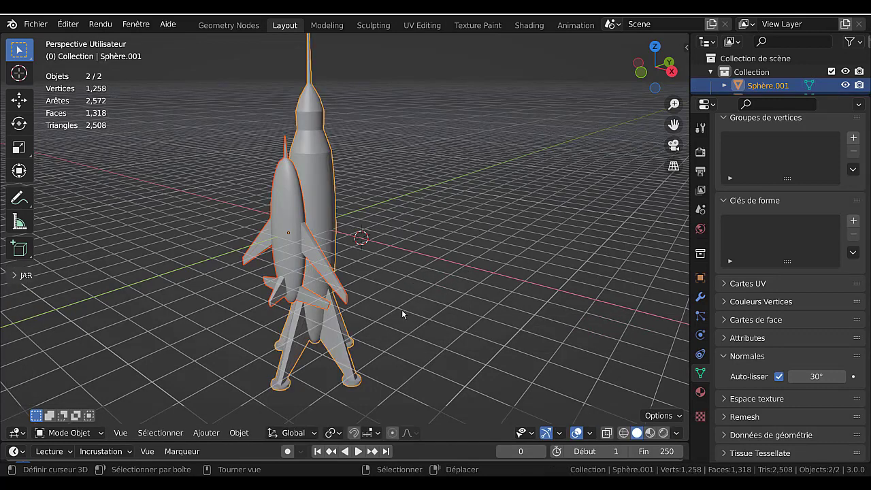
left_click(289, 231)
left_click(293, 213)
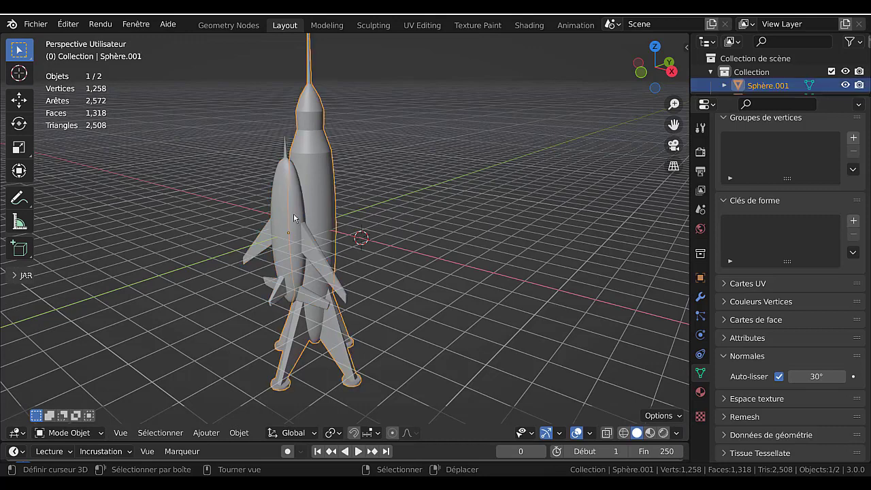
left_click(303, 213)
left_click(307, 212)
key("g")
right_click(465, 143)
right_click(275, 207)
key("g")
right_click(103, 237)
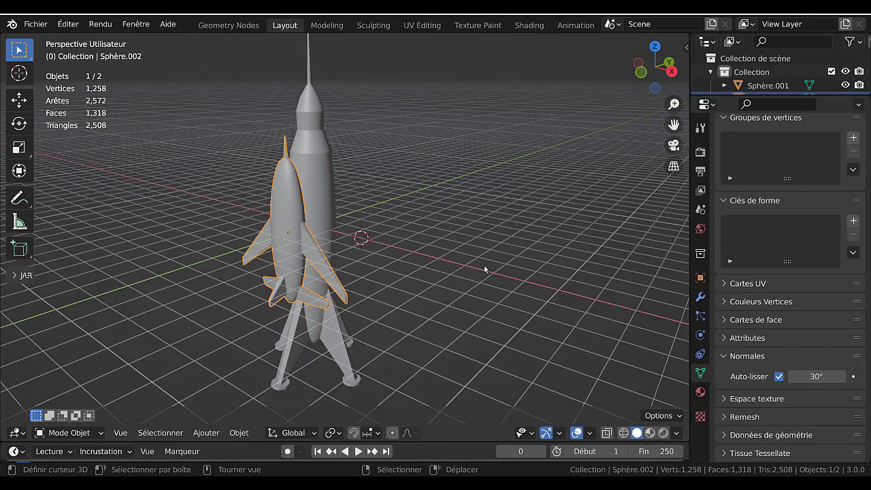
Step: Select all objects in the scene and merge the rocket and shuttle back into a single object
key("a")
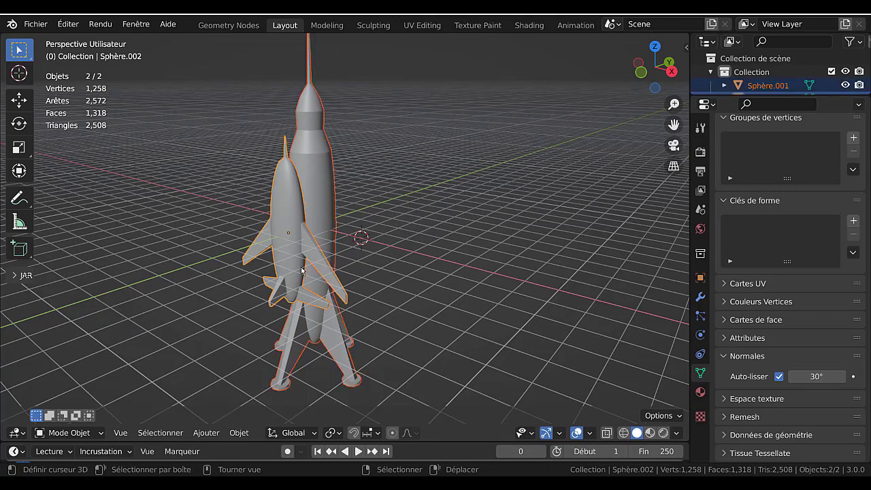
key("ctrl+j")
right_click(532, 294, "shift")
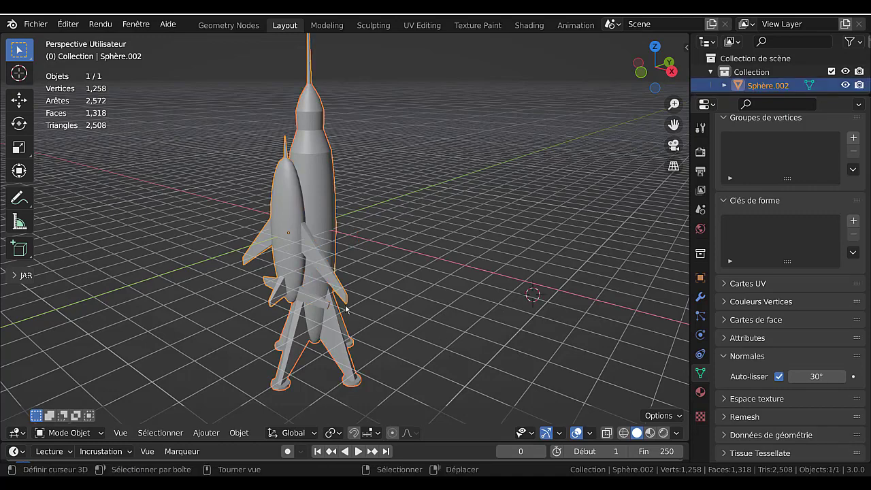
key("Tab")
key("Tab")
middle_click_drag(372, 332, 422, 287)
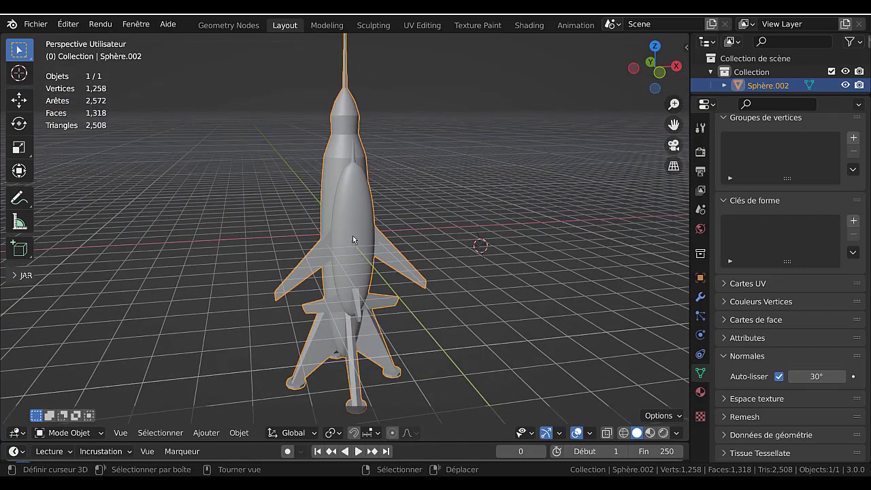
Step: Try rotating the joined rocket and shuttle about the global Y axis to check the pivot point
scroll(358, 261, "up", 5)
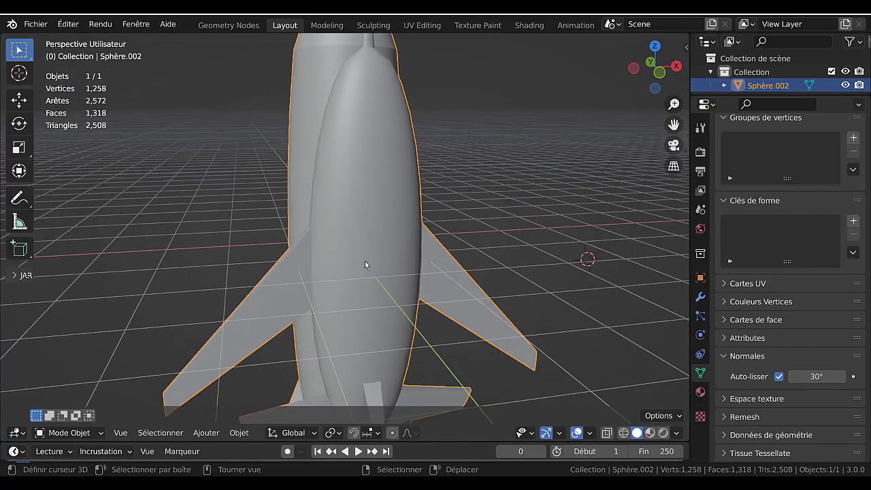
scroll(365, 265, "down", 6)
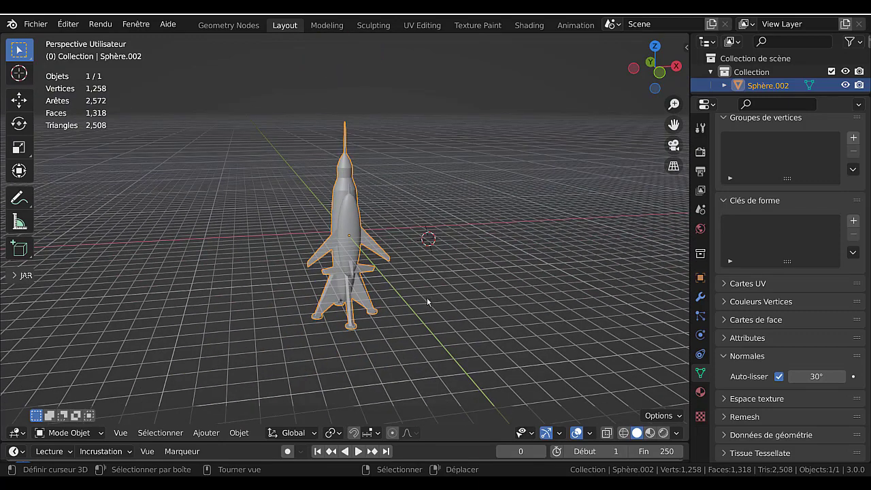
key("r")
key("y")
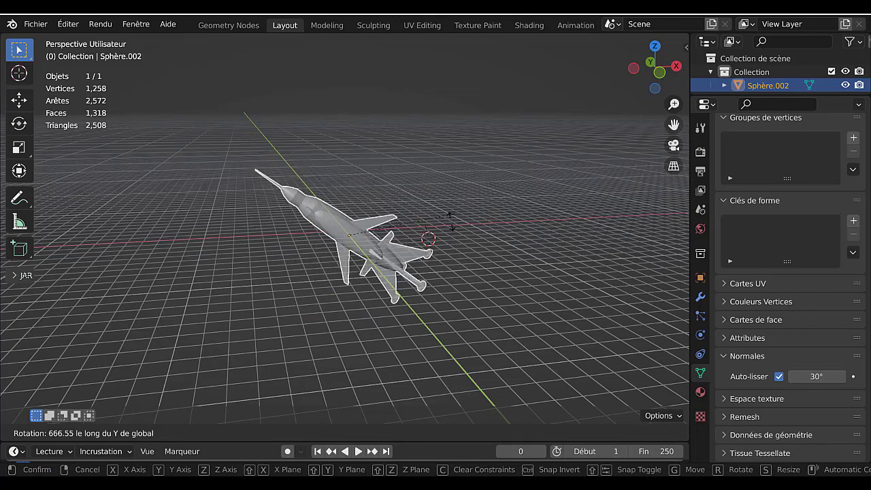
left_click(374, 145)
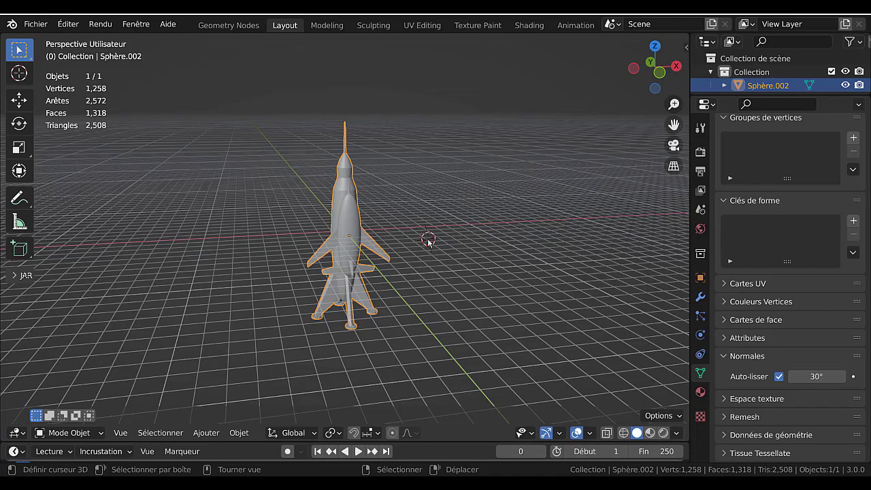
Step: Select the centre vertex on the underside of each of the rocket's four landing feet in Edit Mode
key("shift+c")
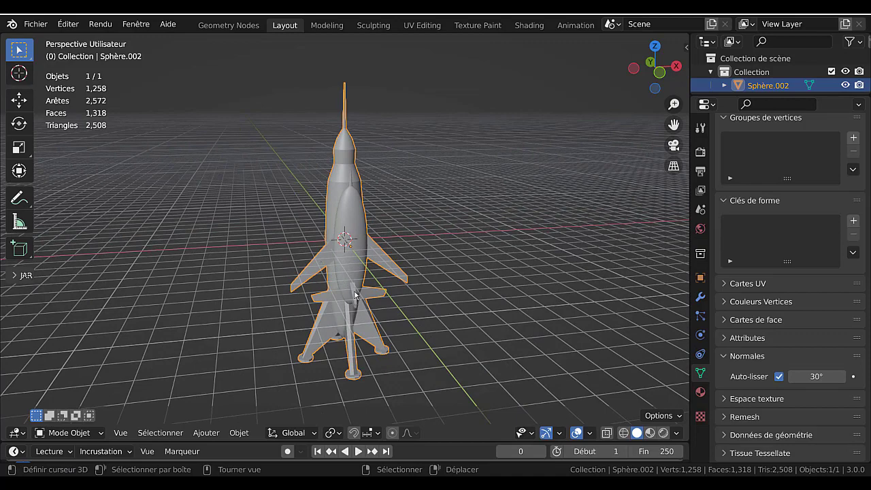
key("Tab")
middle_click_drag(362, 334, 345, 237, "shift")
scroll(332, 240, "up", 2)
middle_click_drag(333, 270, 386, 139)
scroll(359, 269, "up", 2)
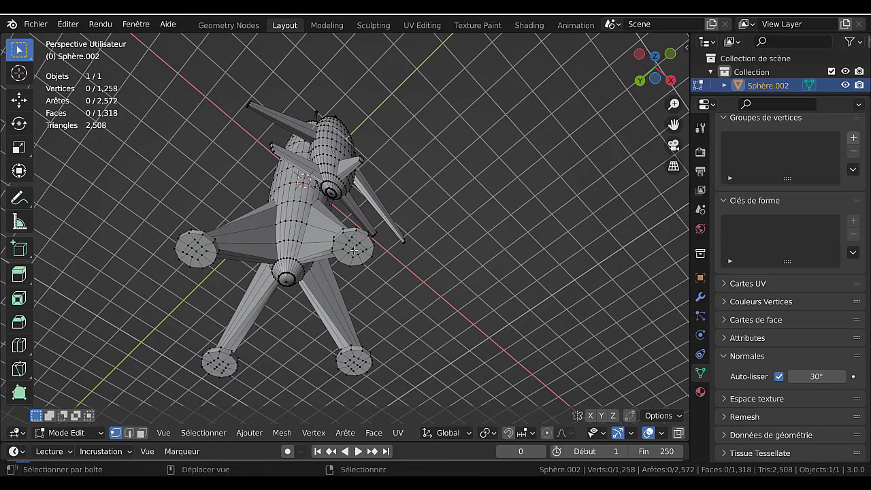
left_click(353, 250)
left_click(195, 251, "shift")
left_click(218, 364, "shift")
left_click(353, 364, "shift")
middle_click_drag(353, 364, 305, 293)
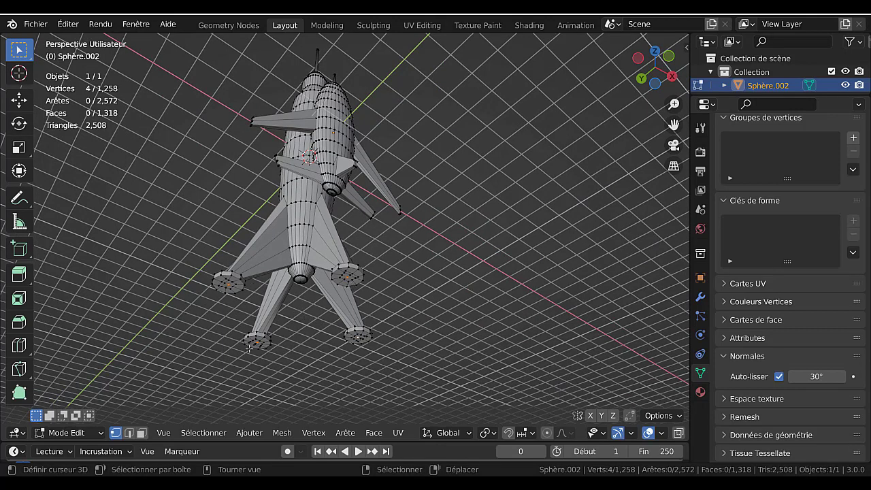
Step: Snap the 3D cursor to the middle of the selected foot vertices and return to Object Mode
key("shift+s")
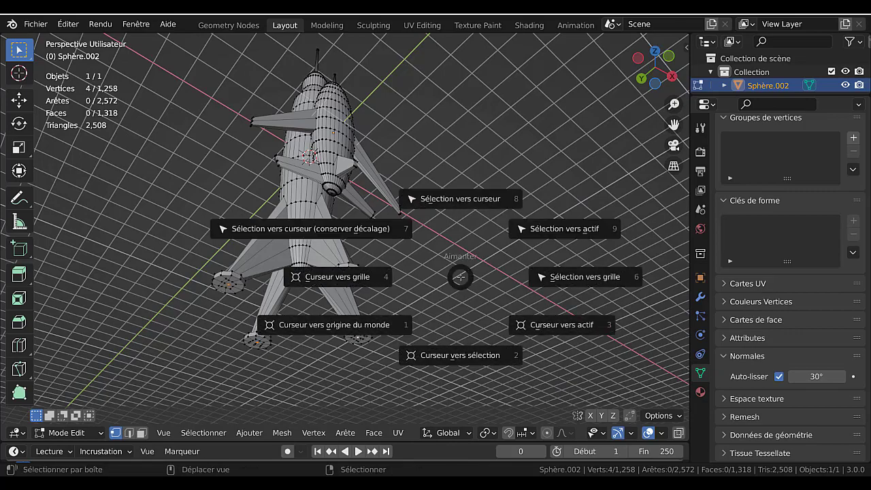
left_click(465, 354)
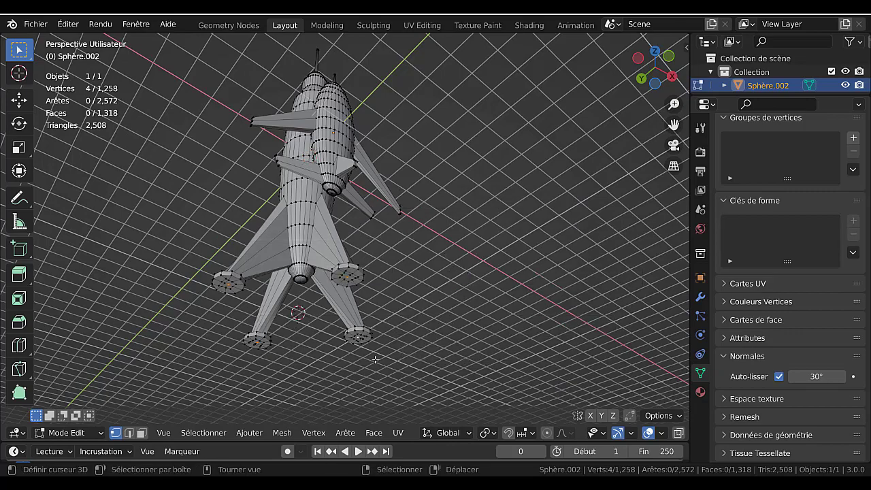
middle_click_drag(449, 289, 303, 311)
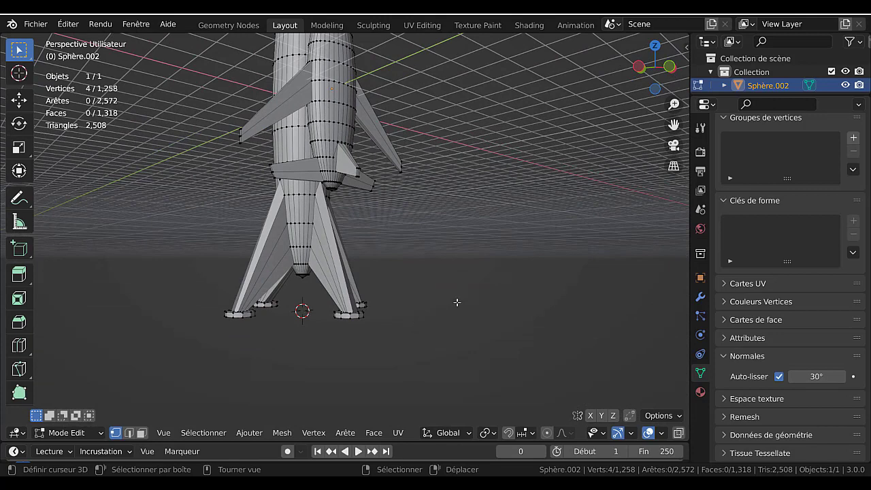
key("Tab")
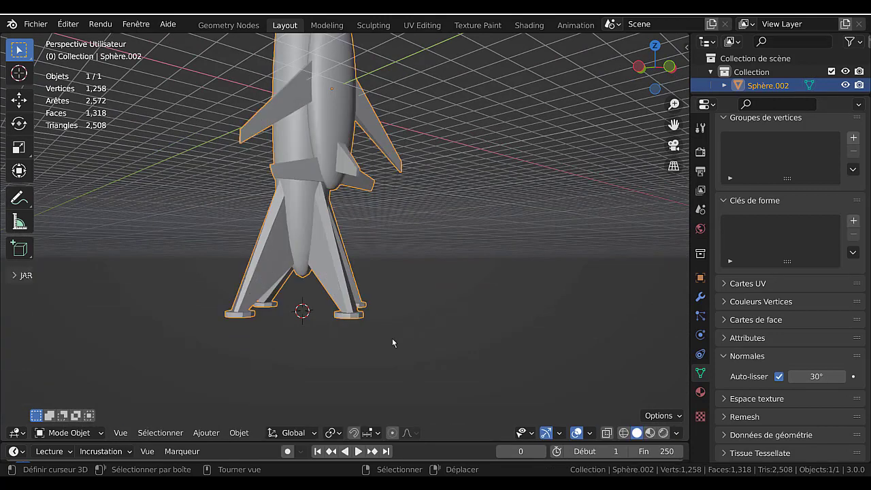
Step: Set the joined rocket's origin to the 3D cursor between its feet
scroll(349, 334, "down", 2)
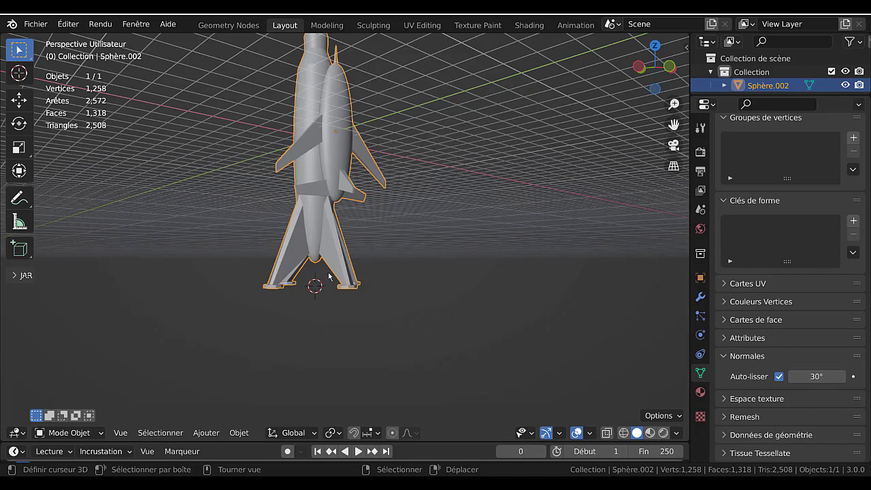
left_click(239, 433)
mouse_move(253, 406)
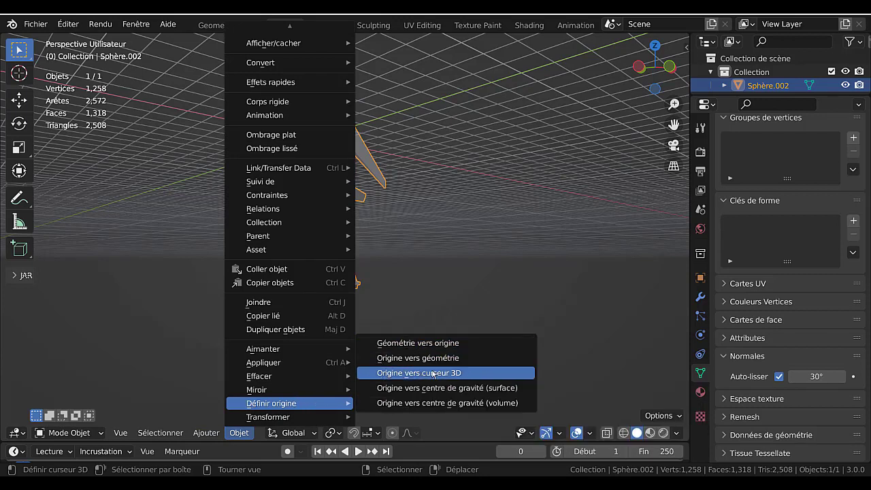
left_click(412, 372)
Step: Try rotating the rocket about the global Y axis to test the new origin at its base
middle_click_drag(374, 313, 389, 329)
scroll(389, 329, "down", 3)
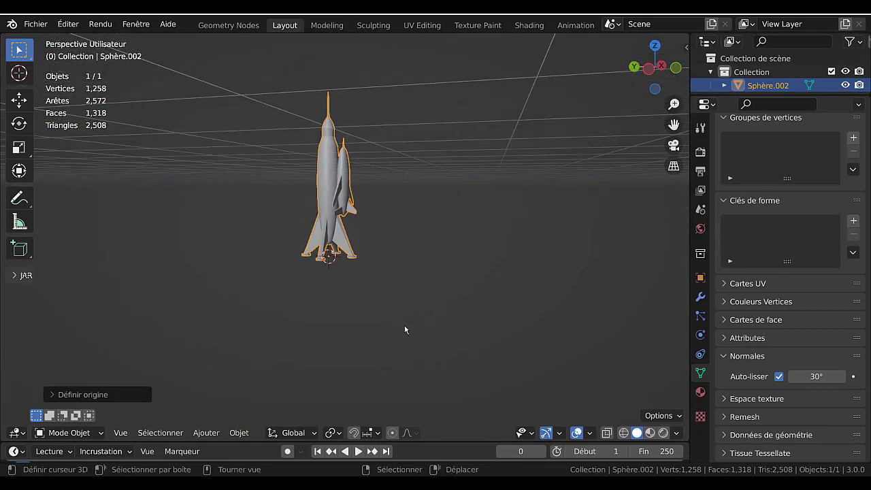
key("r")
key("y")
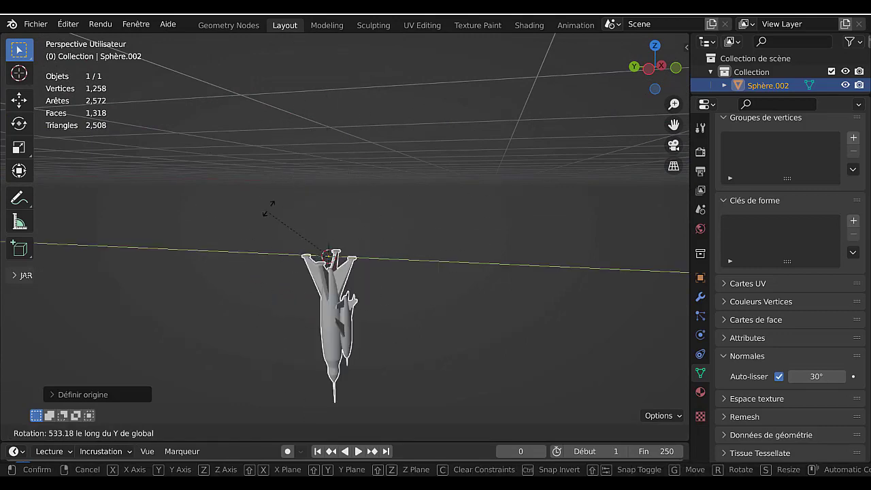
left_click(411, 168)
scroll(353, 269, "up", 3)
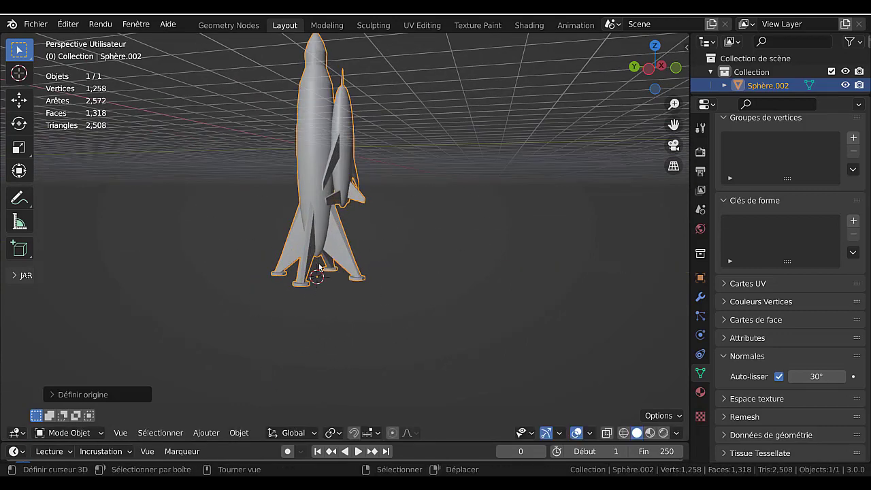
scroll(401, 288, "down", 1)
middle_click_drag(392, 288, 416, 275)
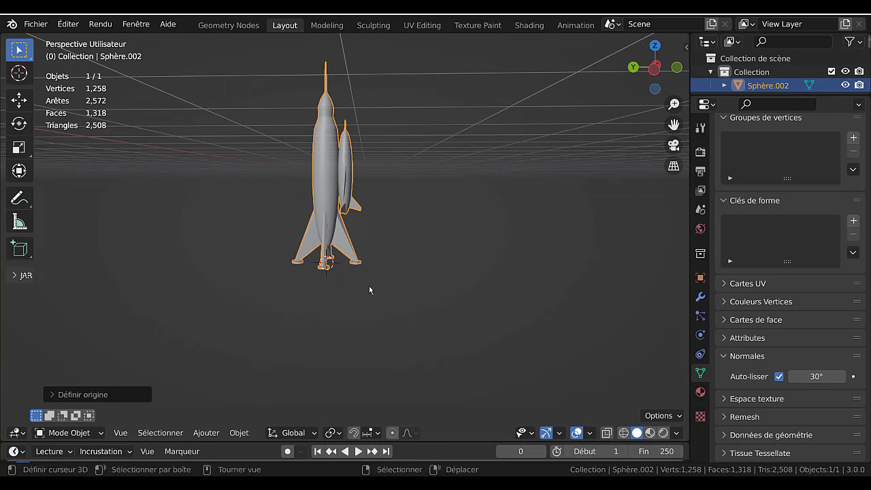
Step: Reset the 3D cursor to the world origin and snap the rocket to the cursor so it stands on the grid
key("shift+s")
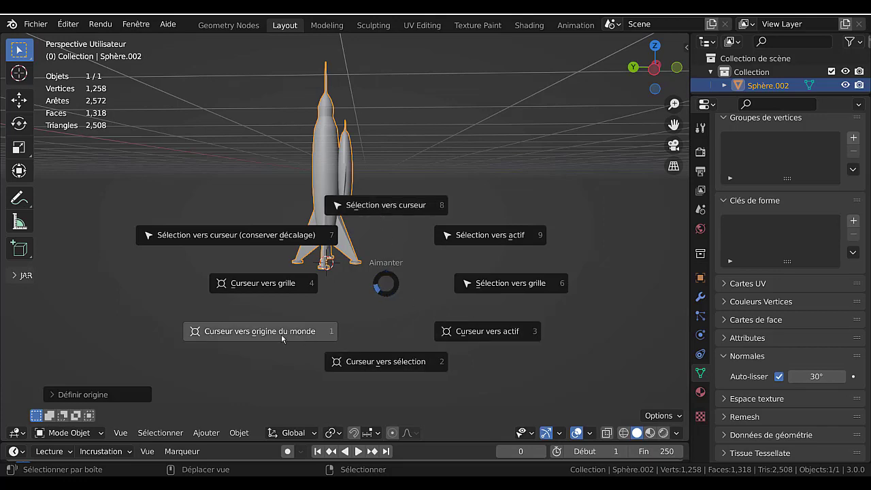
left_click(506, 102)
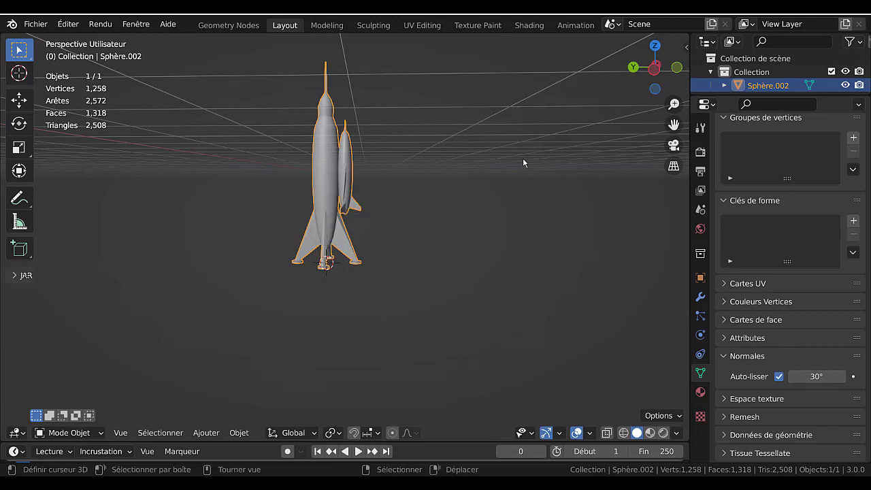
middle_click_drag(523, 158, 511, 183)
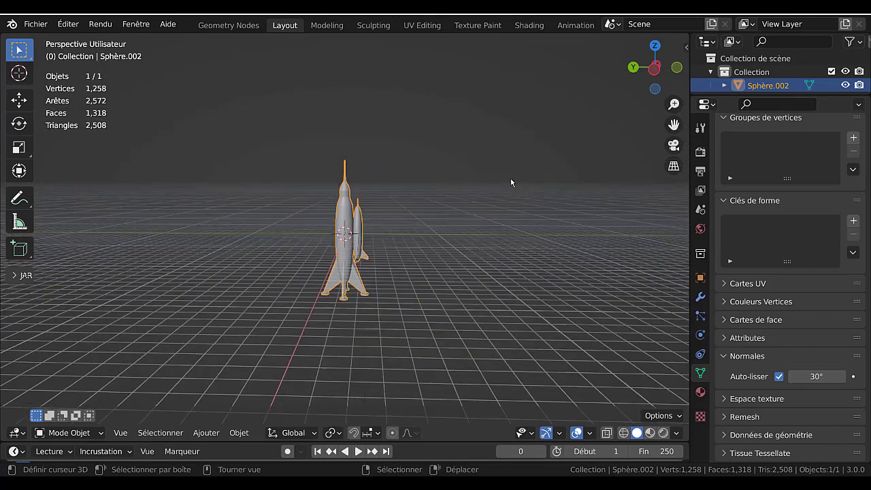
scroll(360, 243, "up", 3)
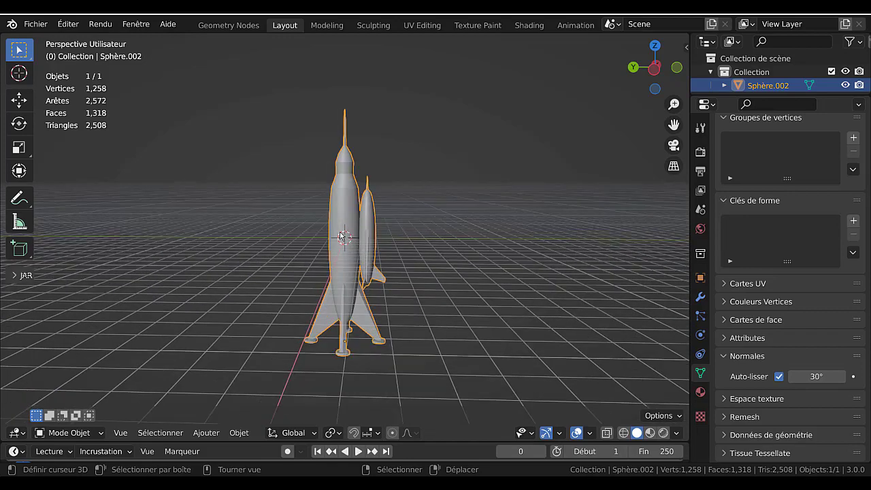
middle_click_drag(475, 254, 461, 286)
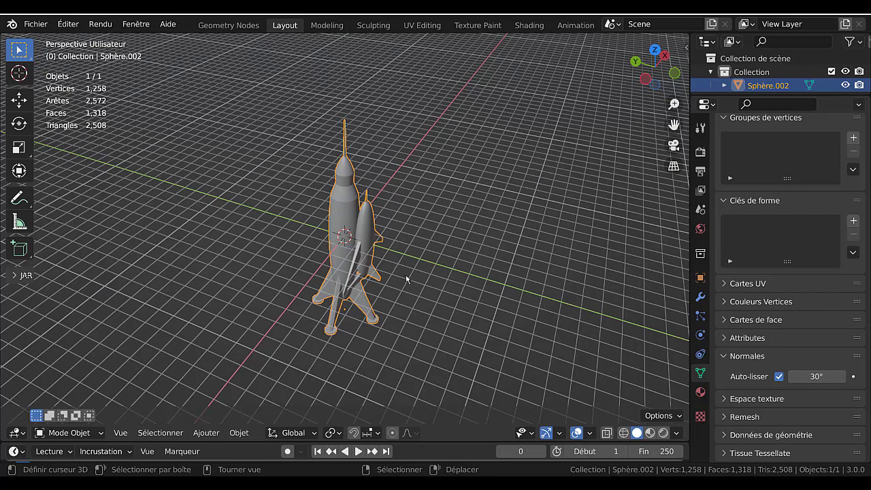
key("shift+s")
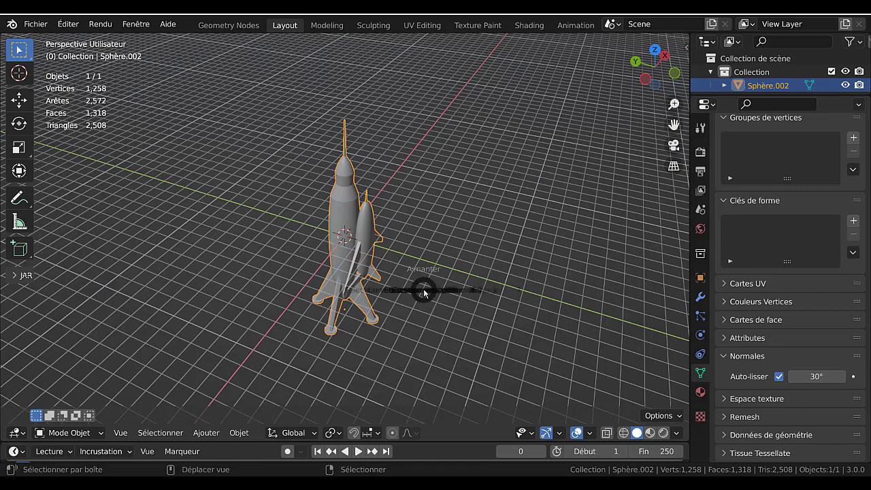
left_click(414, 212)
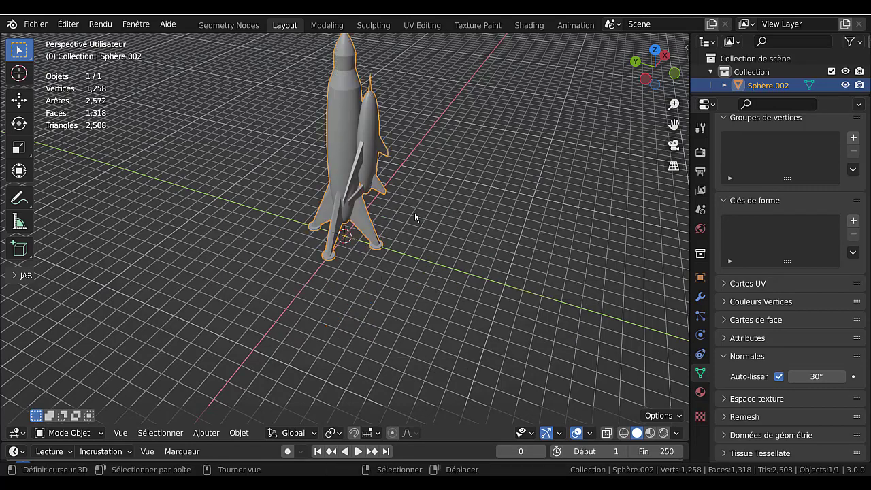
mouse_move(391, 262)
middle_mouse_down()
mouse_move(441, 207)
mouse_move(449, 257)
mouse_move(401, 264)
middle_mouse_up()
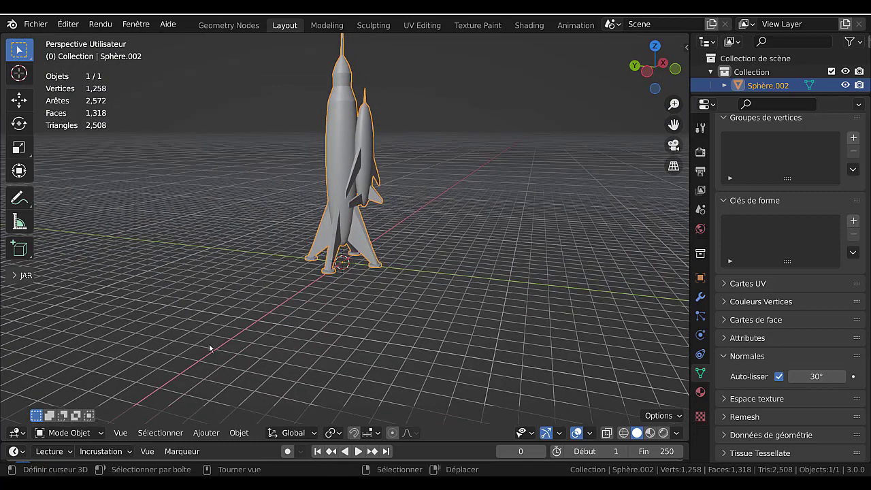
Step: Add a plane mesh at the world origin beneath the rocket's feet
left_click(209, 432)
left_click(207, 432)
mouse_move(217, 417)
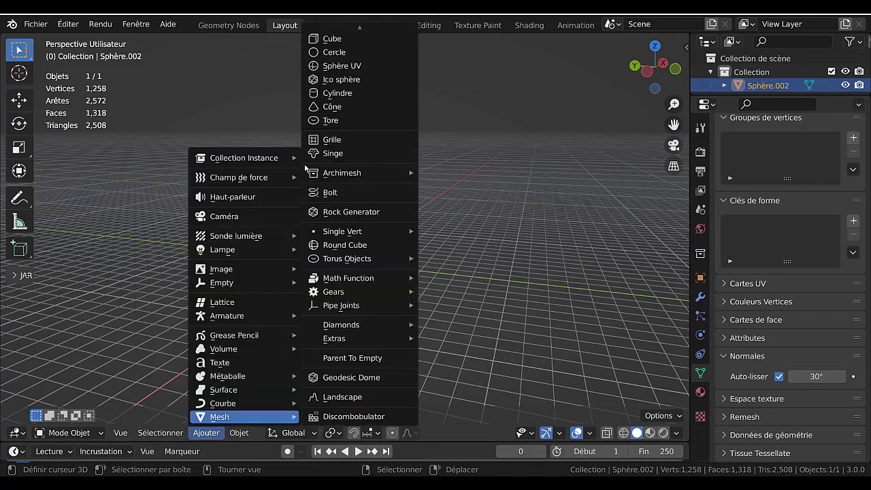
left_click(328, 33)
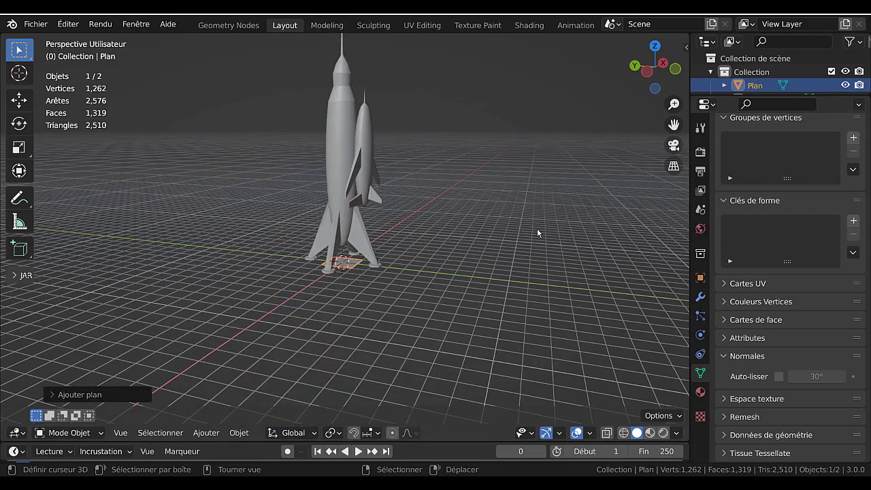
scroll(361, 298, "up", 8)
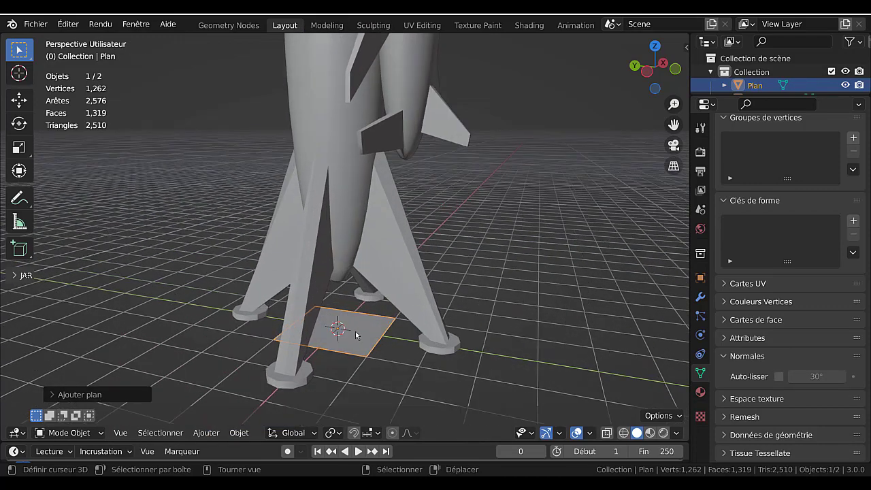
scroll(363, 340, "down", 8)
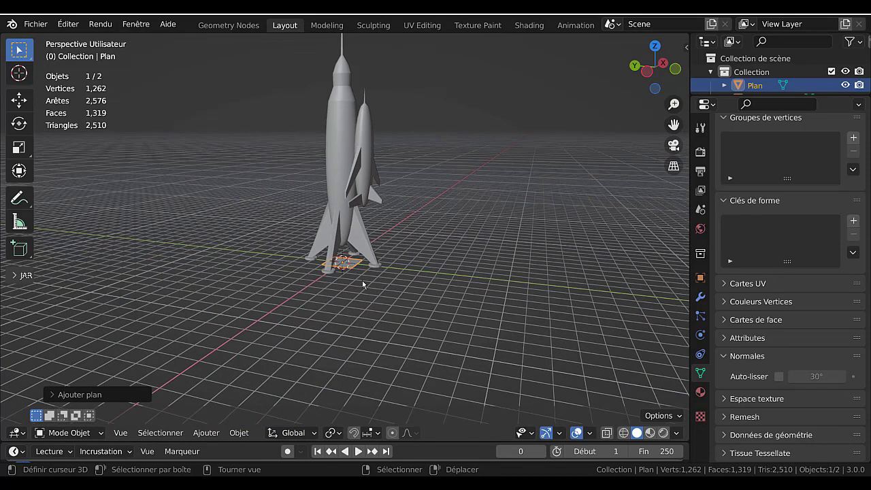
Step: Scale the plane up uniformly by about 21 times to form a large ground surface
key("s")
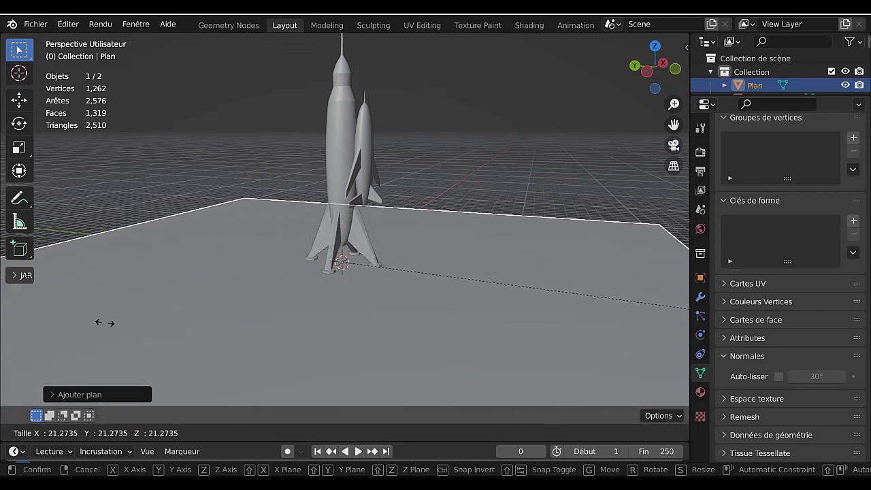
left_click(159, 316)
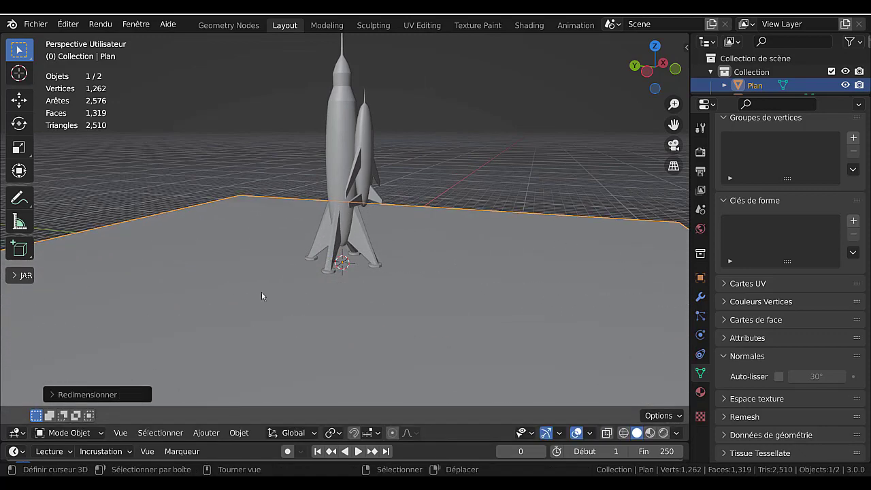
scroll(272, 292, "down", 4)
Step: Enter Edit Mode on the ground plane and add 39 evenly spaced loop cuts in one direction, without sliding them
key("Tab")
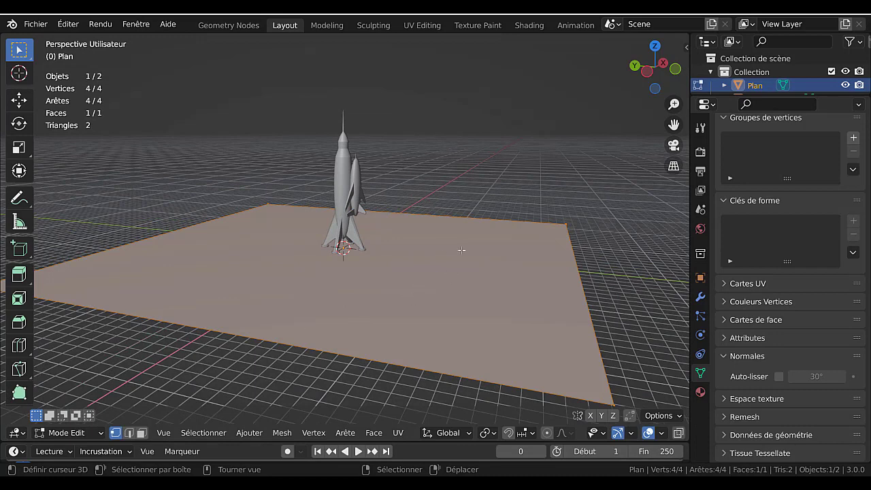
key("ctrl+r")
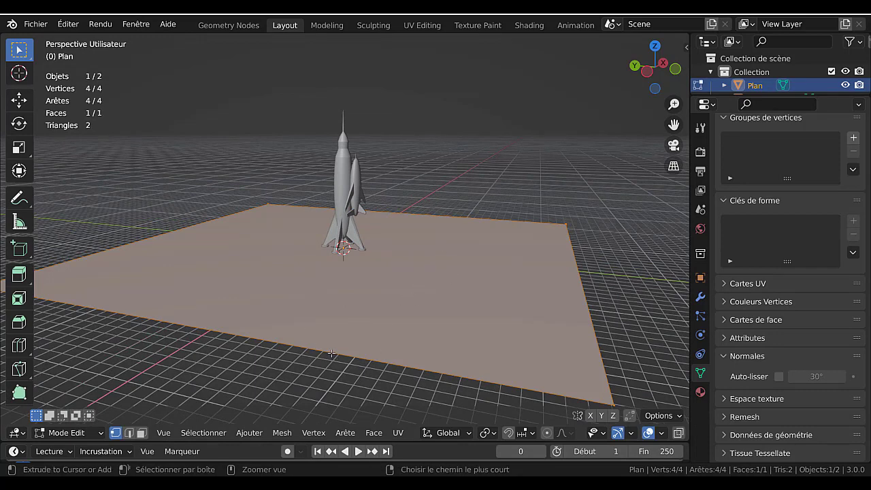
scroll(332, 353, "up", 20)
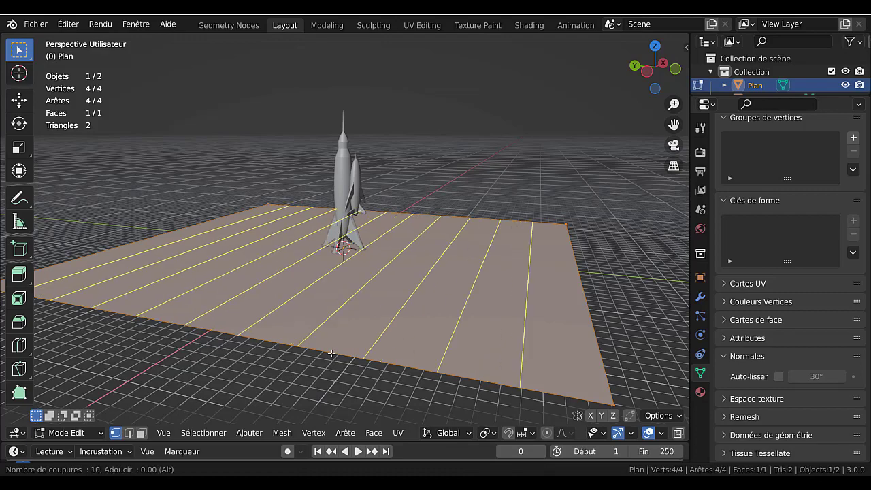
scroll(332, 353, "up", 15)
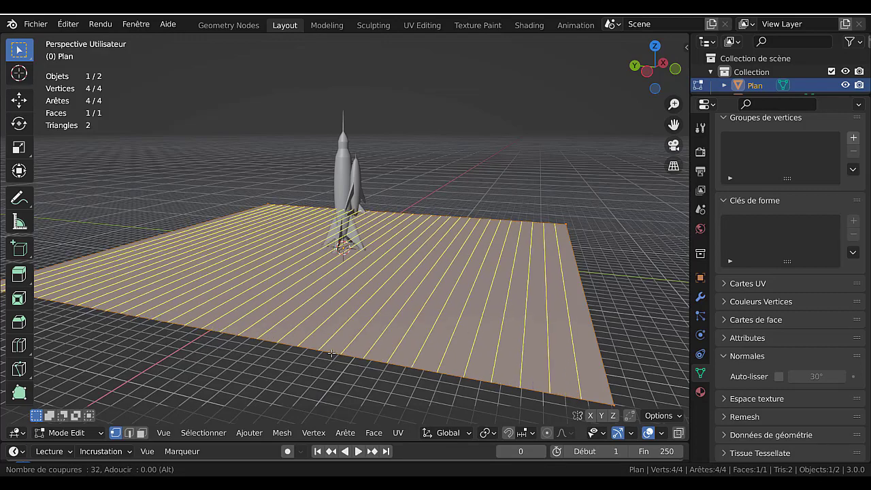
left_click(331, 353)
right_click(331, 353)
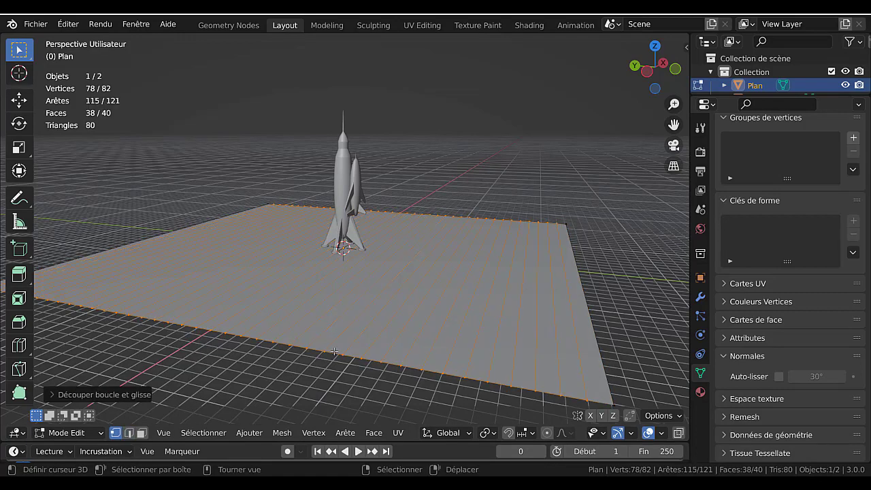
Step: Add 24 evenly spaced loop cuts across the plane in the perpendicular direction to form a grid
middle_click_drag(507, 324, 466, 328)
key("ctrl+r")
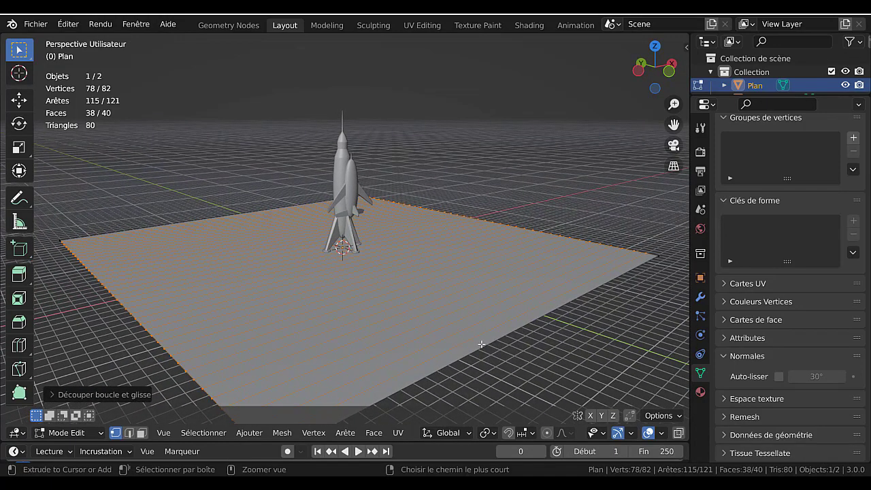
scroll(481, 344, "up", 20)
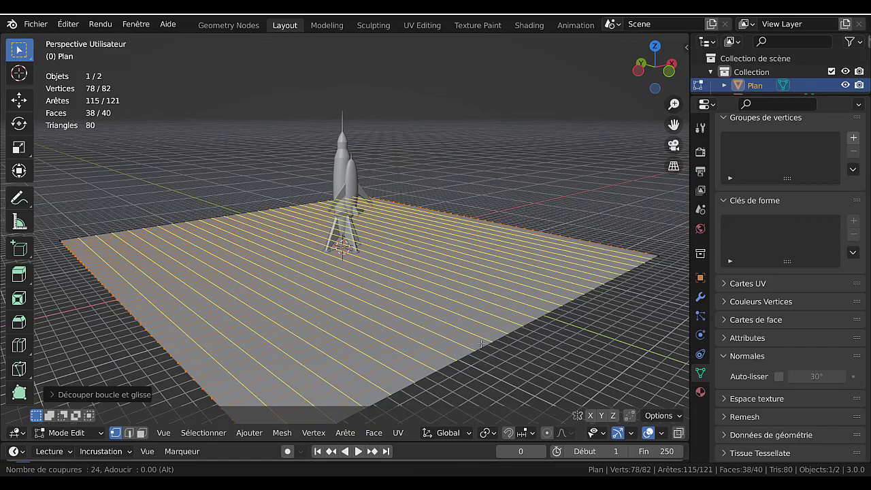
left_click(481, 343)
left_click(481, 344)
left_click(481, 343)
scroll(460, 342, "down", 2)
mouse_move(461, 341)
middle_mouse_down()
mouse_move(468, 359)
mouse_move(453, 349)
middle_mouse_up()
scroll(425, 331, "up", 2)
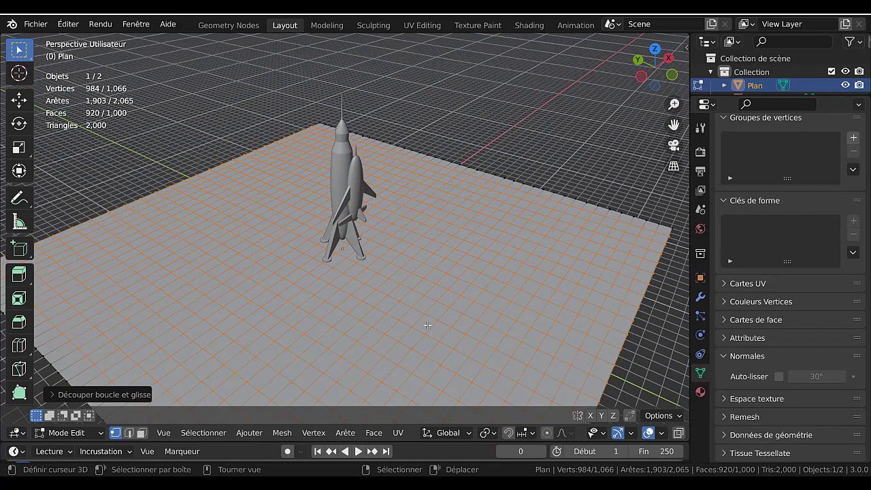
Step: Clear the current mesh selection and randomly select vertices across the ground plane
scroll(379, 281, "down", 3)
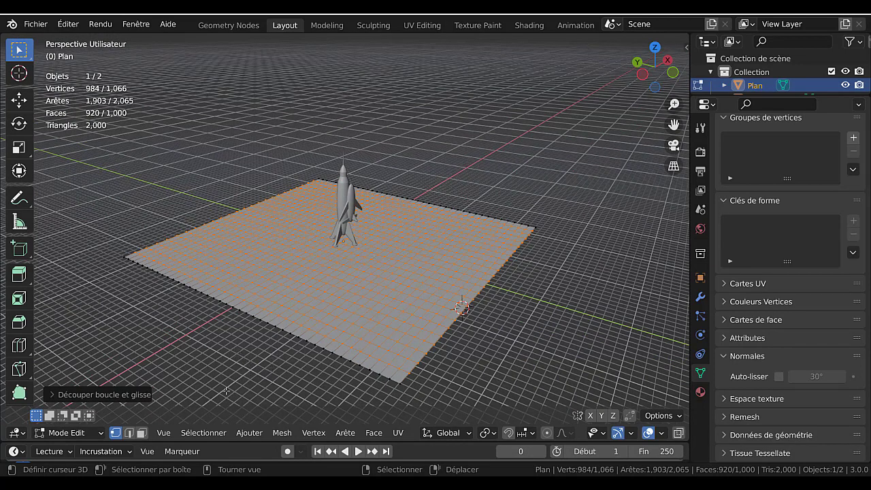
left_click(202, 433)
key("a")
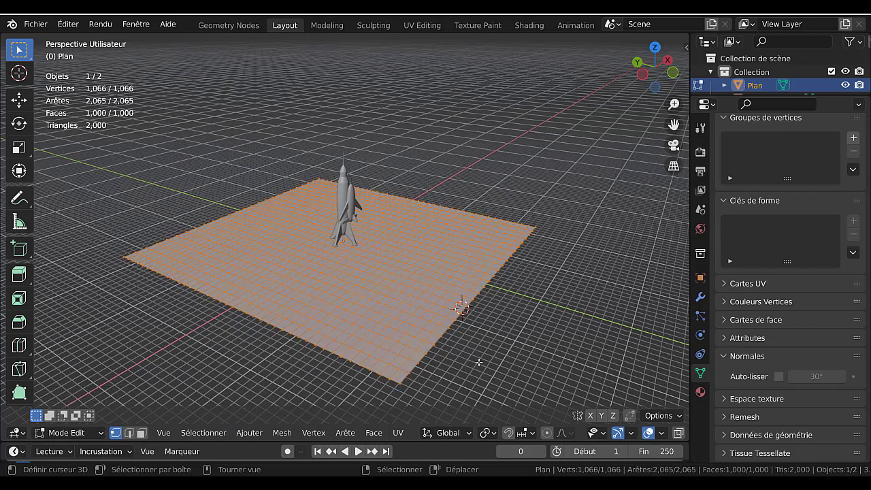
key("alt+a")
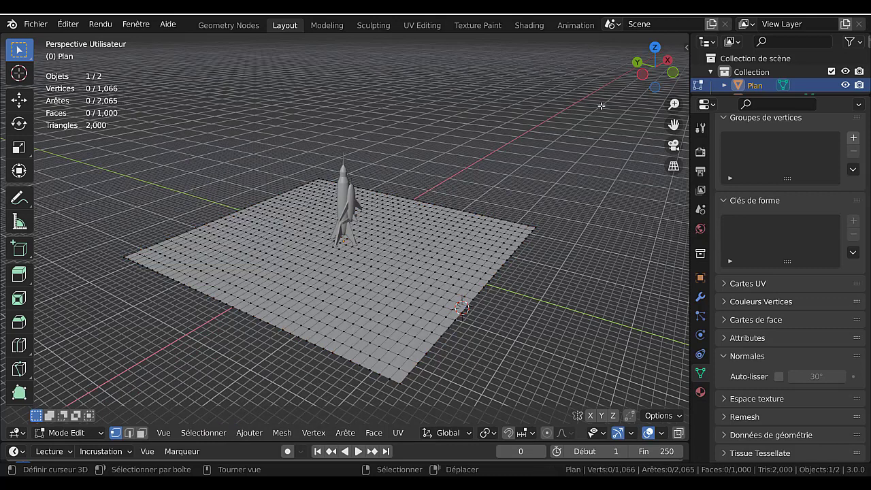
left_click(204, 433)
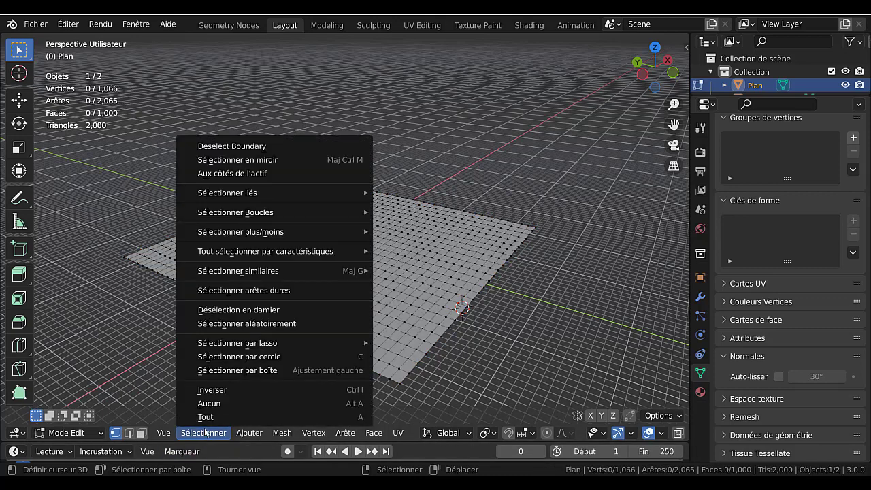
left_click(221, 327)
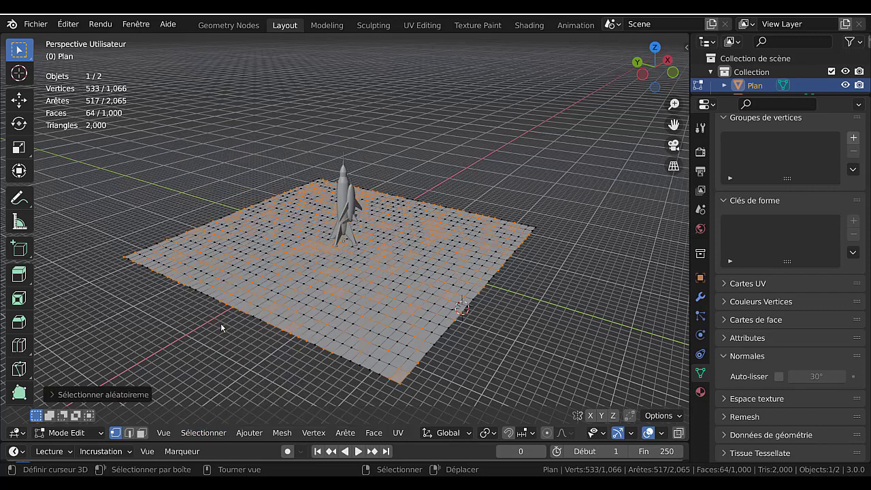
middle_click_drag(265, 358, 259, 340)
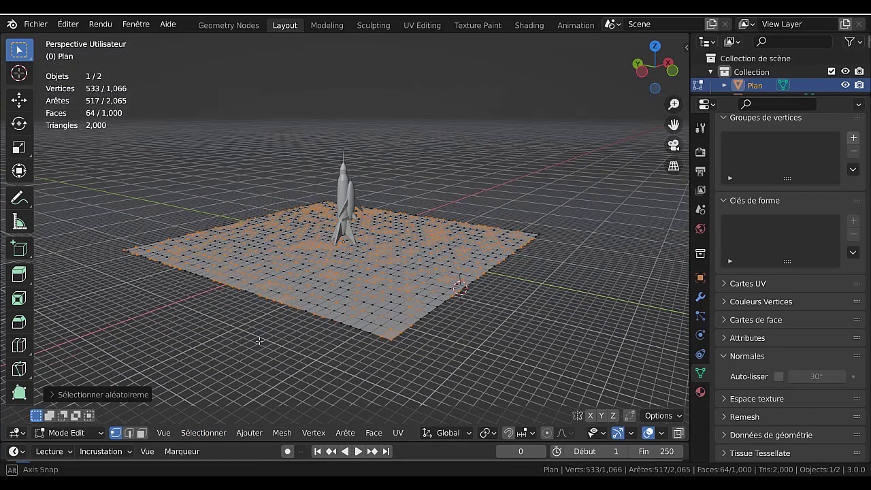
scroll(232, 359, "up", 3)
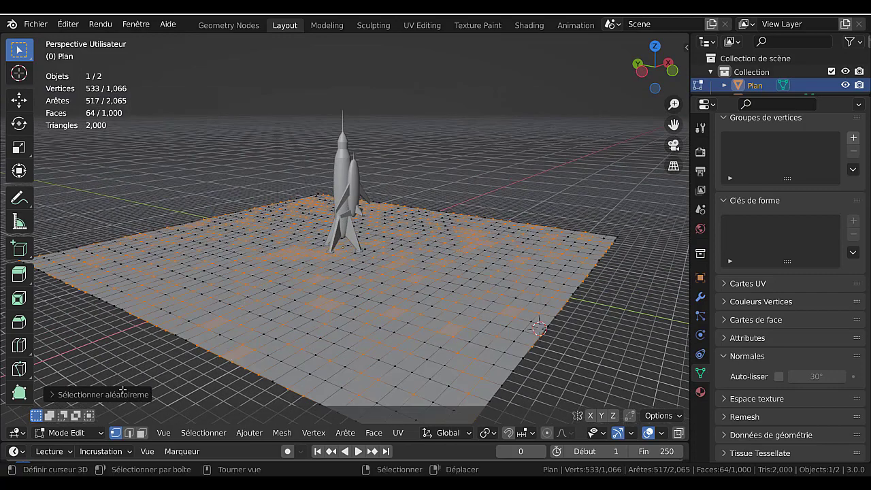
Step: Set the random selection's factor to 0.305 and its seed to 4
left_click(90, 395)
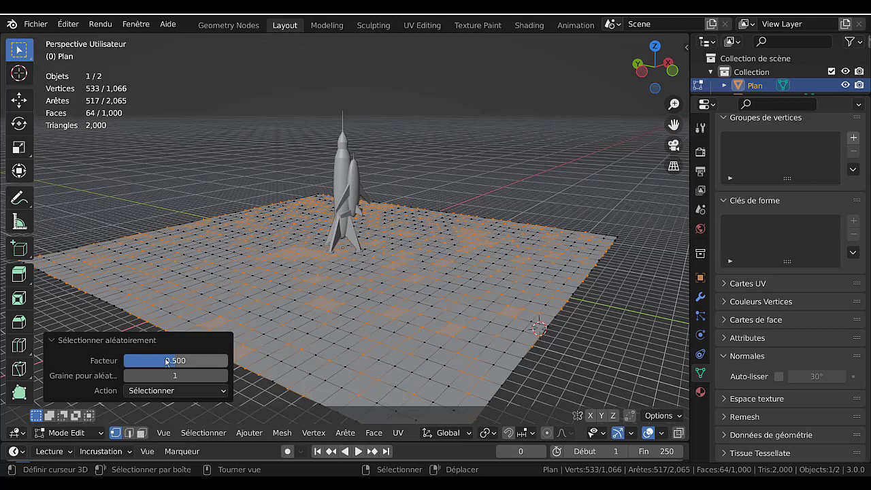
left_click_drag(170, 362, 148, 362)
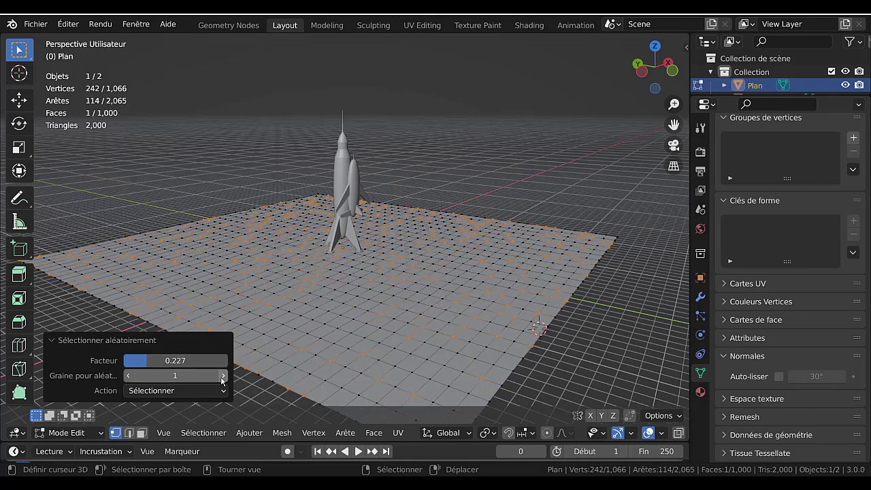
left_click(223, 376)
left_click(223, 376)
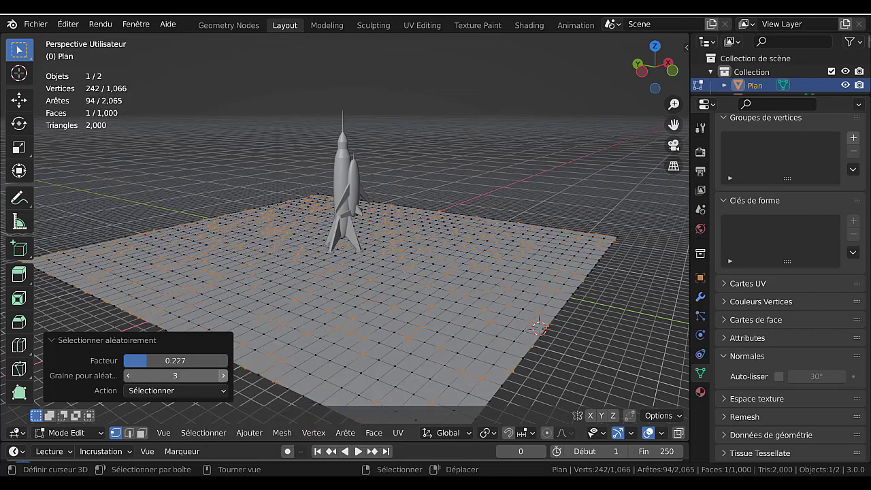
left_click(223, 376)
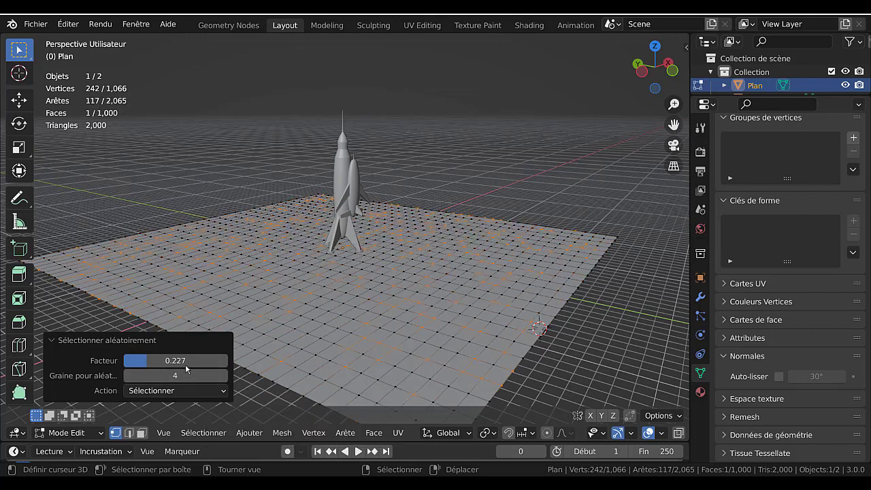
mouse_move(157, 360)
left_mouse_down()
mouse_move(179, 361)
mouse_move(156, 361)
left_mouse_up()
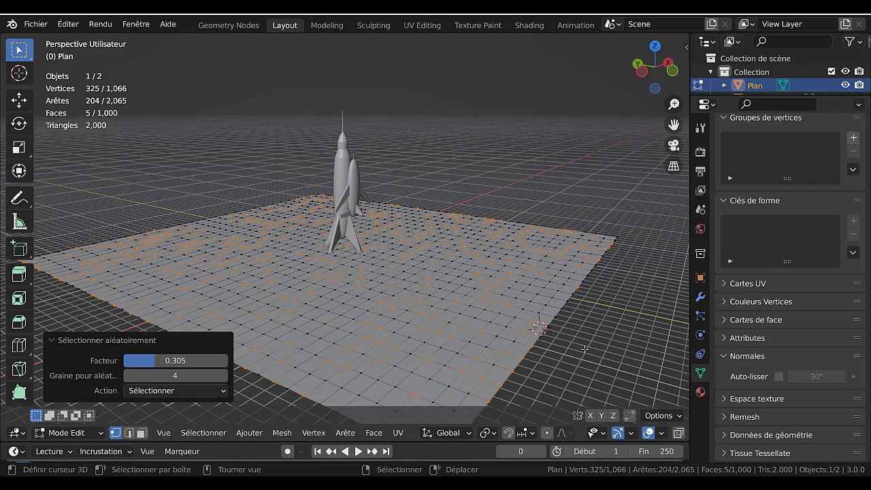
Step: Raise the randomly selected ground vertices about 0.41 m along the global Z axis to create small bumps
key("g")
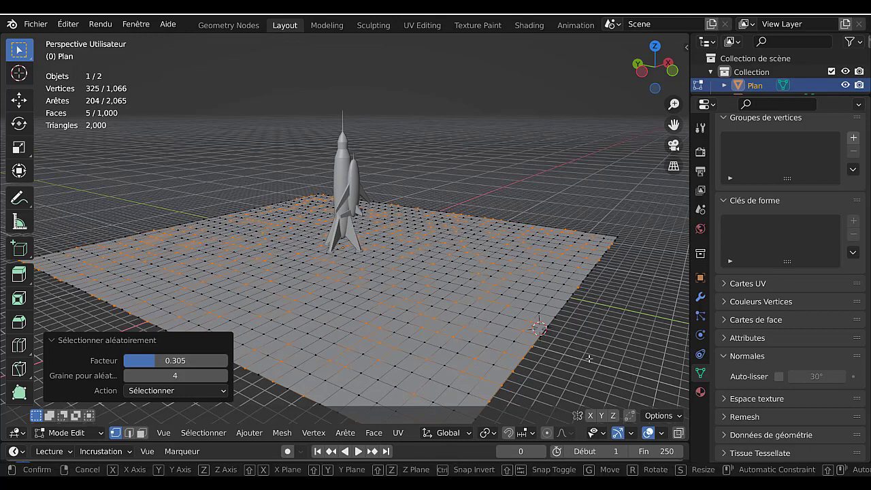
key("z")
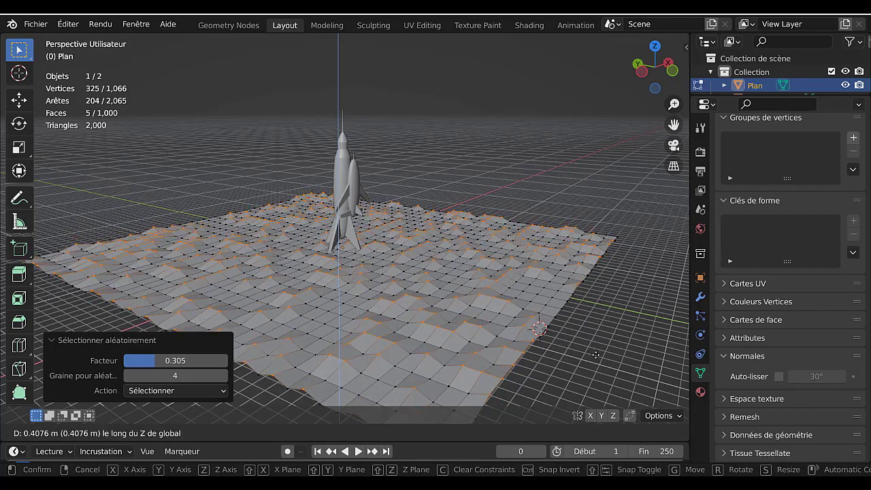
left_click(596, 354)
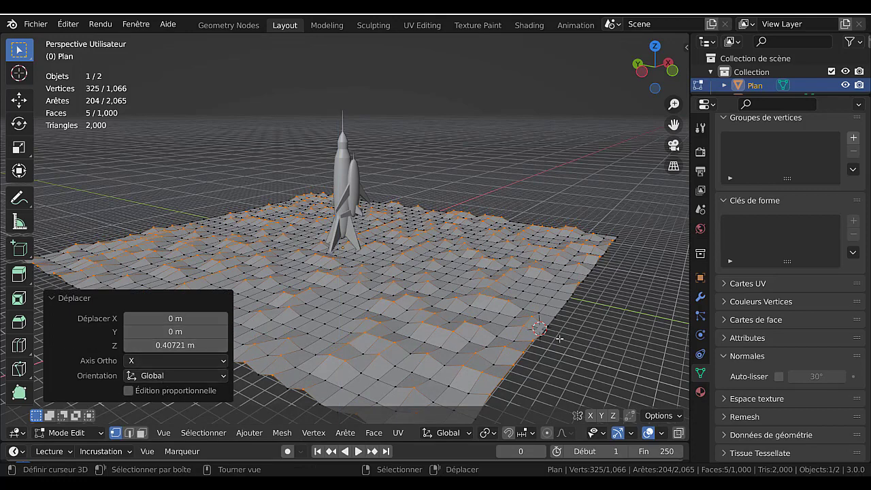
Step: Make a new random vertex selection with factor 0.491 and seed 5, and lower it about 0.67 m along global Z
key("alt+a")
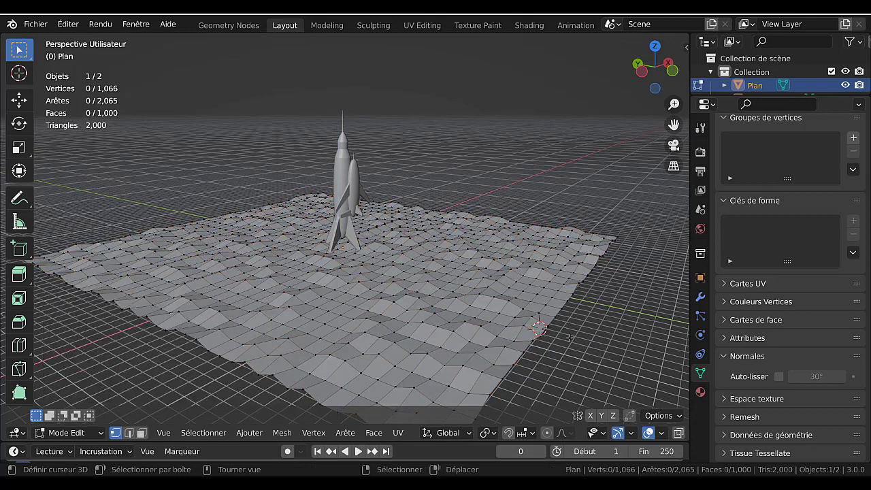
left_click(202, 432)
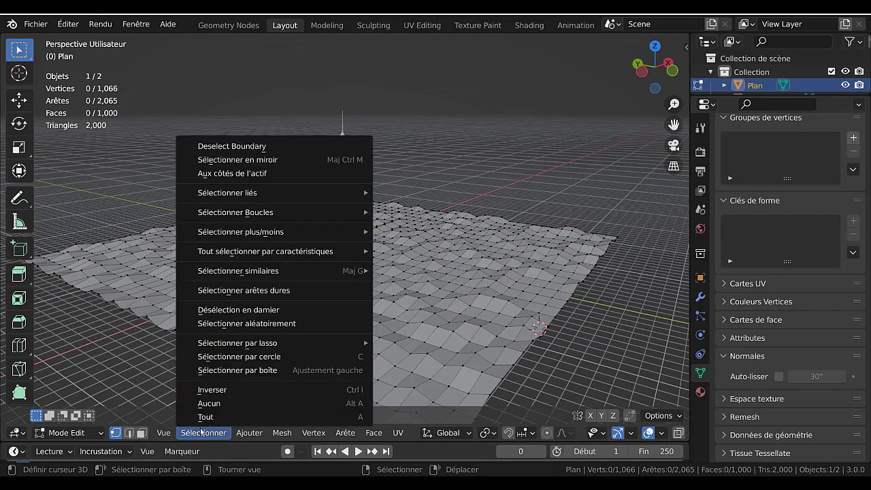
left_click(200, 324)
mouse_move(155, 362)
left_mouse_down()
mouse_move(162, 361)
mouse_move(154, 361)
left_mouse_up()
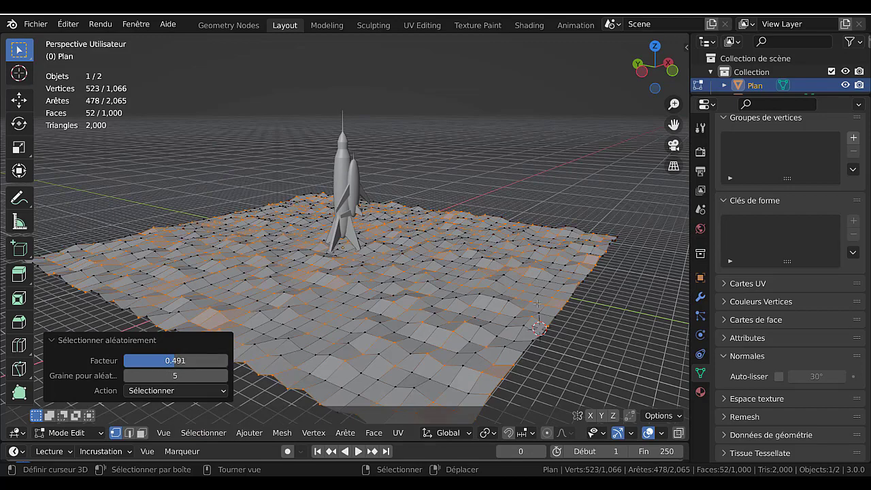
key("g")
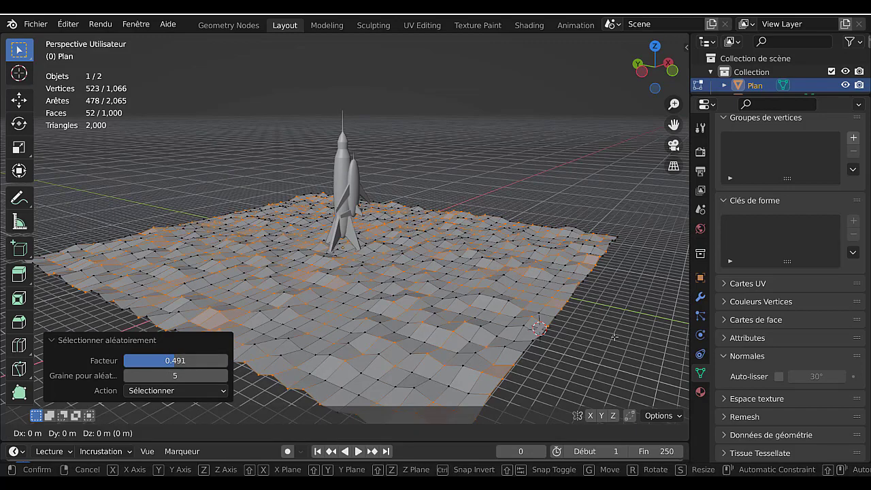
key("z")
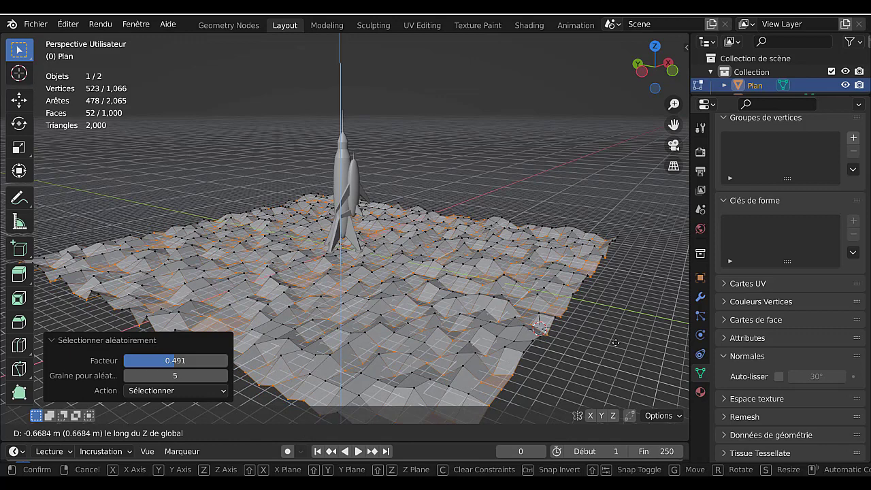
left_click(615, 342)
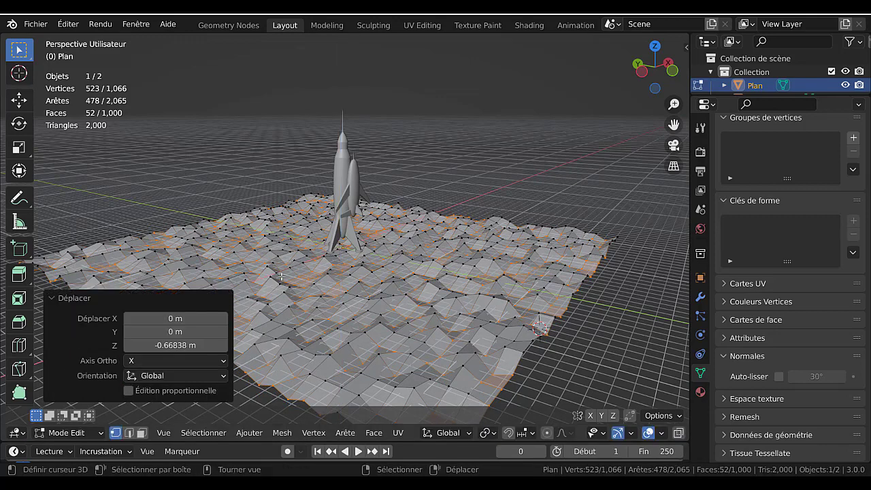
Step: Select five scattered ground vertices around the rocket and raise them about 2.82 m along global Z into sharp peaks
left_click(244, 251)
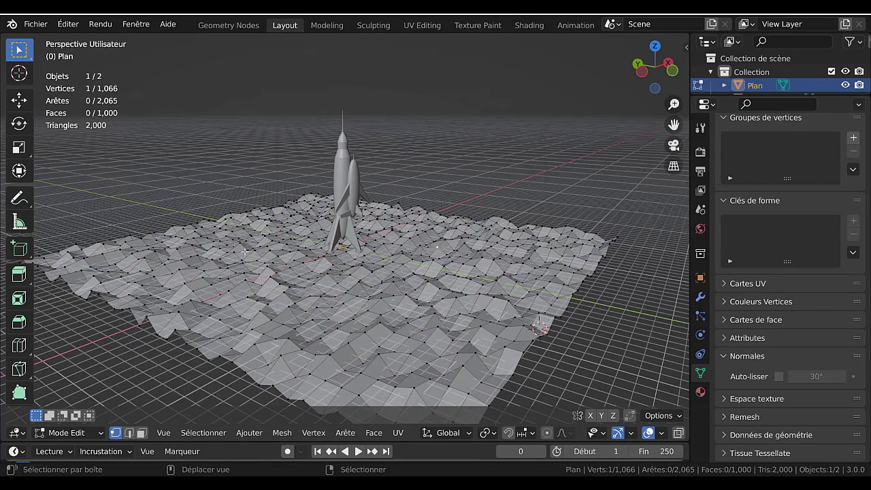
left_click(527, 240, "shift")
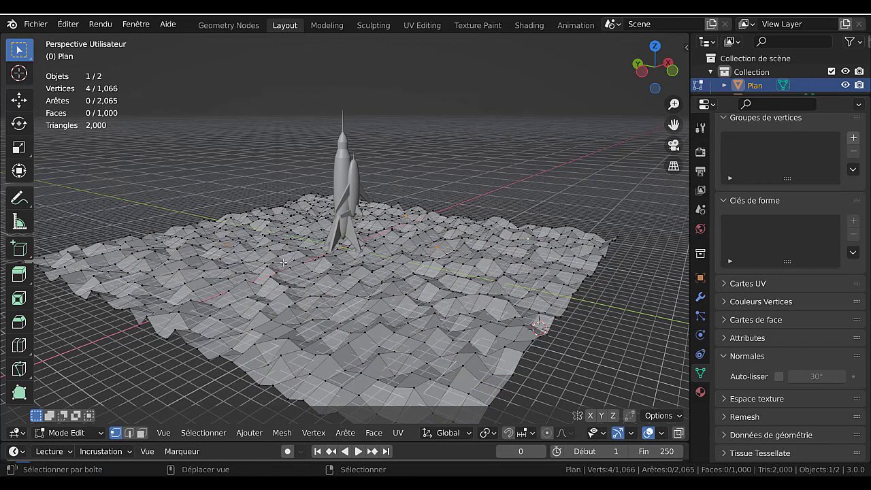
left_click(193, 291, "shift")
key("g")
key("z")
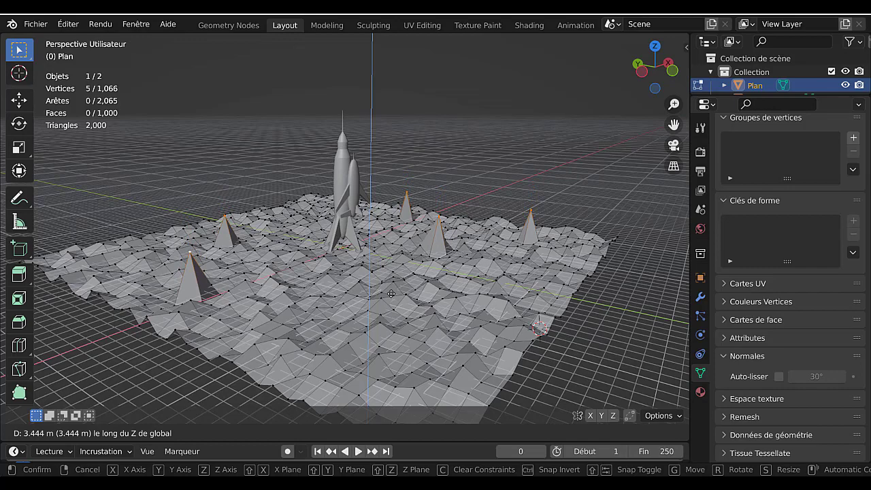
left_click(392, 301)
middle_click_drag(500, 306, 449, 288)
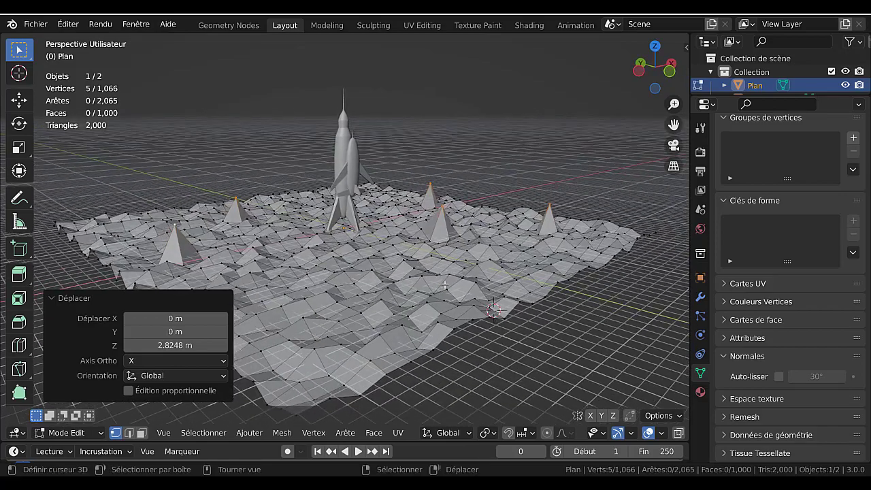
scroll(449, 288, "up", 2)
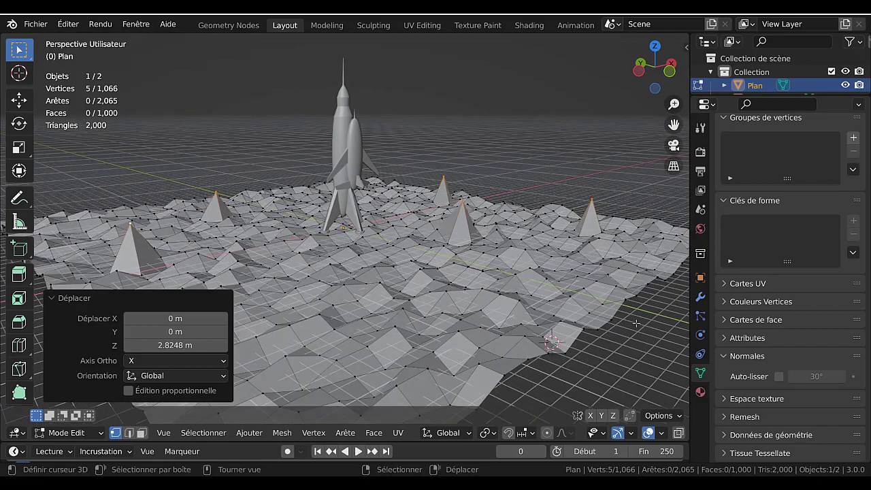
scroll(575, 286, "up", 3)
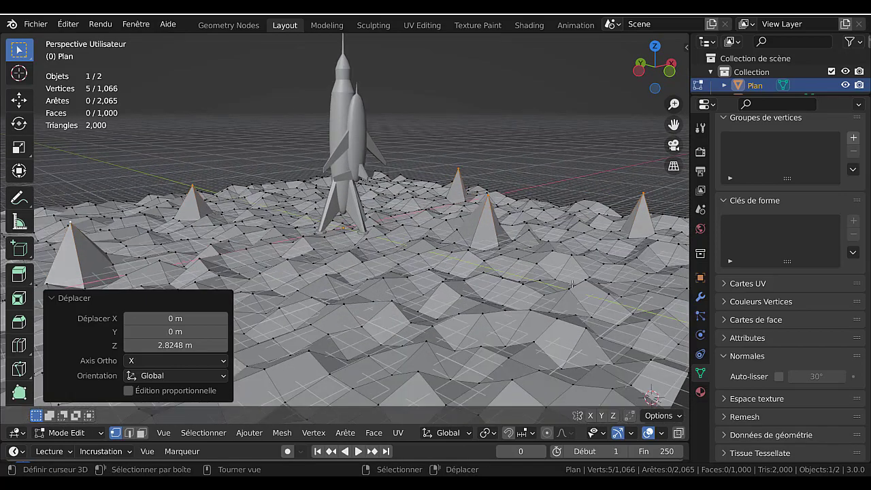
Step: Widen the properties area and set the scene's render engine to Workbench
scroll(527, 237, "down", 5)
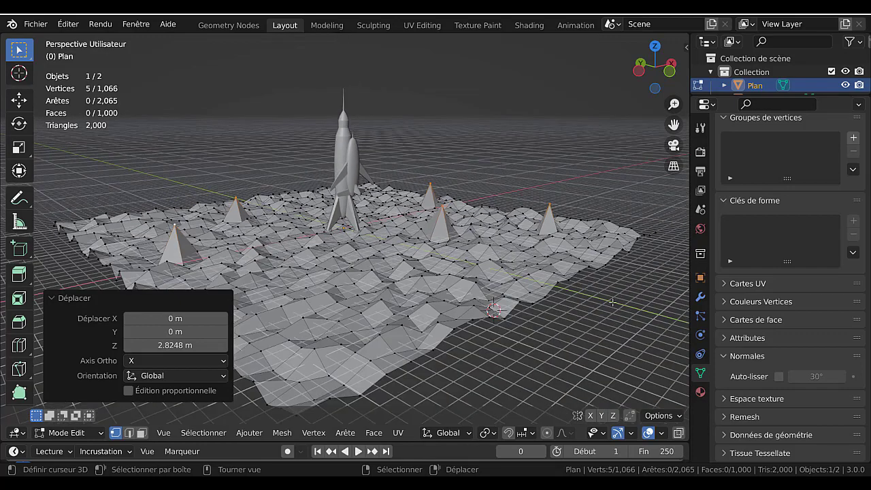
middle_click_drag(549, 351, 578, 347)
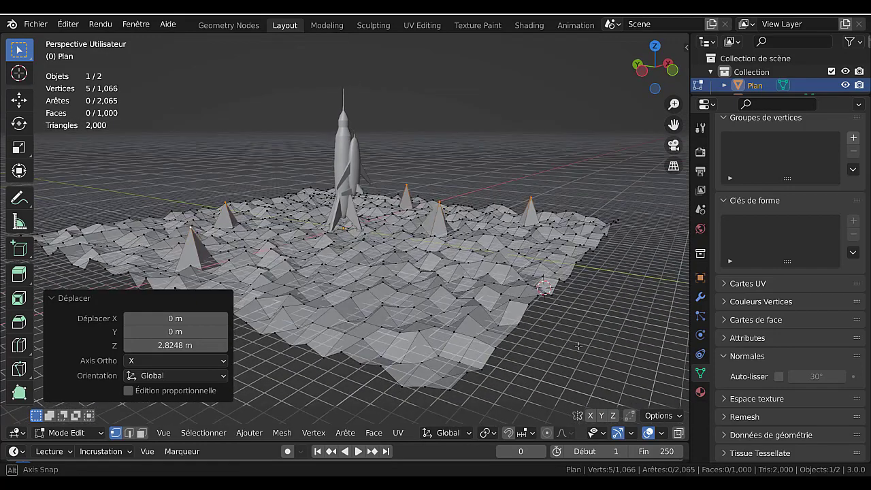
scroll(650, 436, "down", 3)
left_click(650, 432)
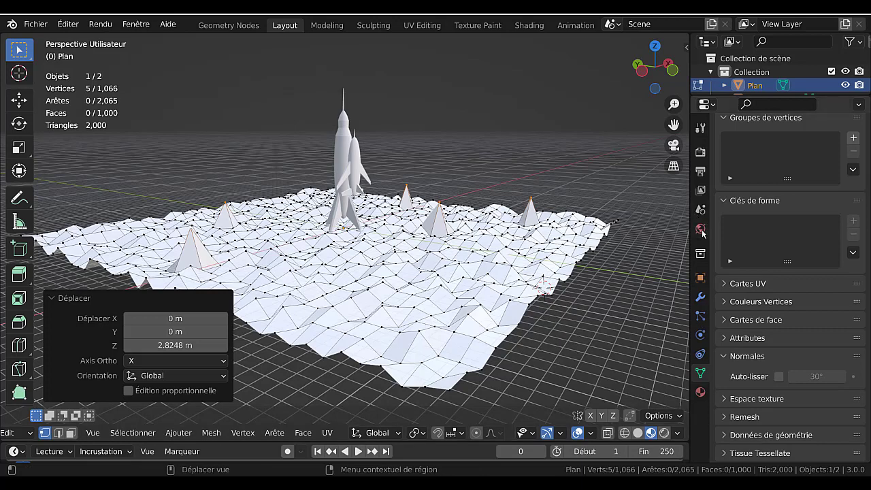
left_click(701, 128)
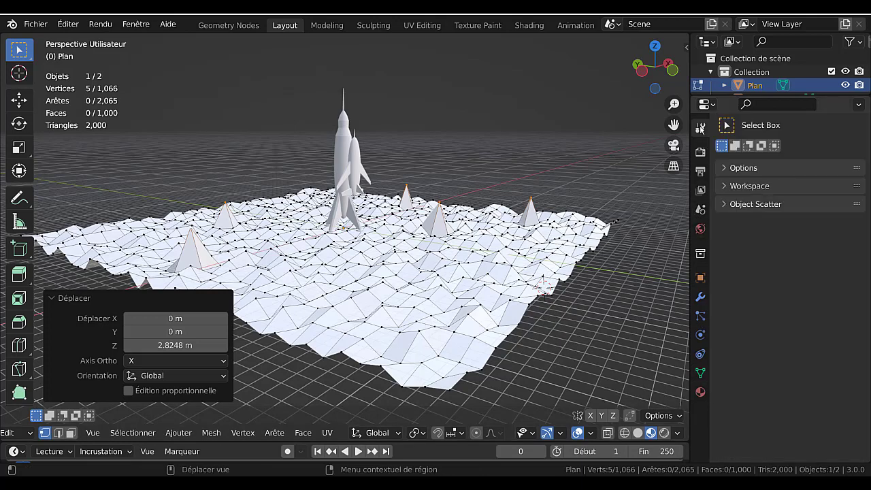
left_click(701, 152)
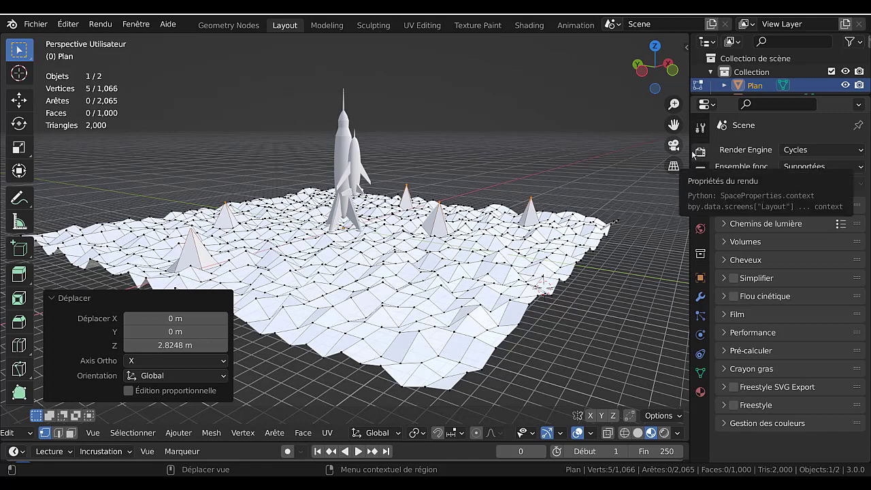
left_click_drag(687, 145, 597, 147)
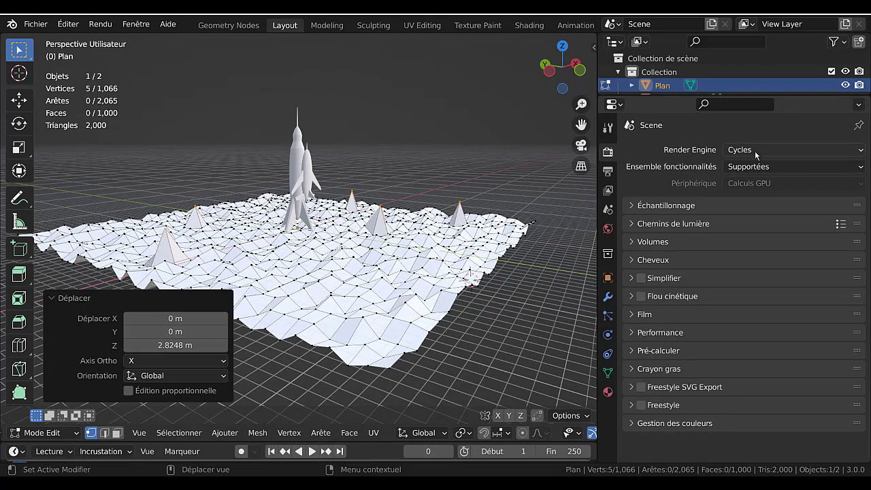
left_click(781, 151)
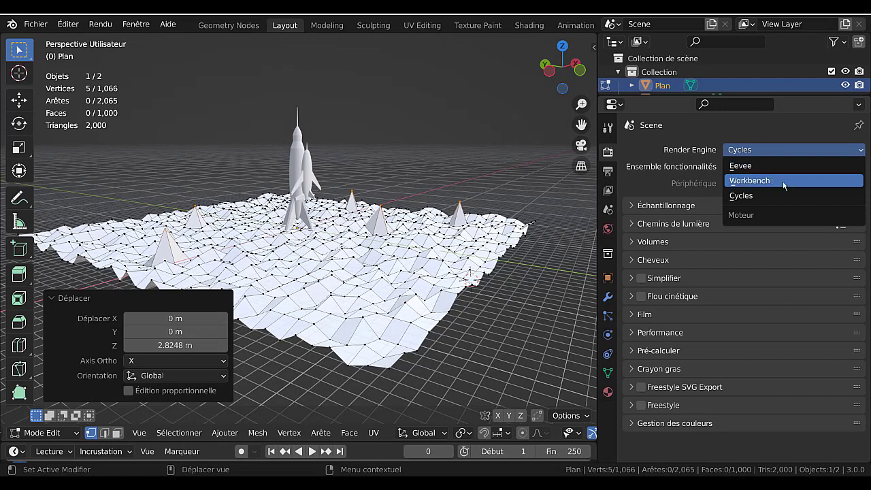
left_click(784, 182)
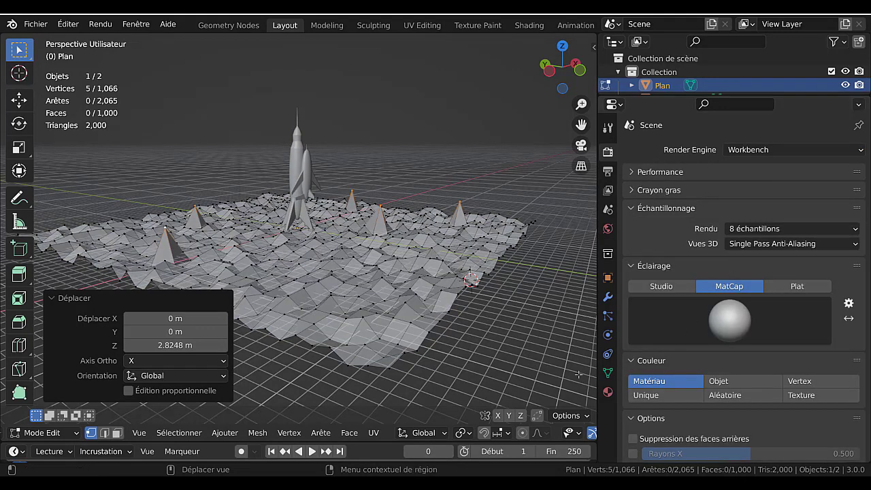
Step: Choose the hard-edged two-tone grey MatCap for the Workbench lighting and display the viewport in rendered shading
scroll(564, 436, "down", 5)
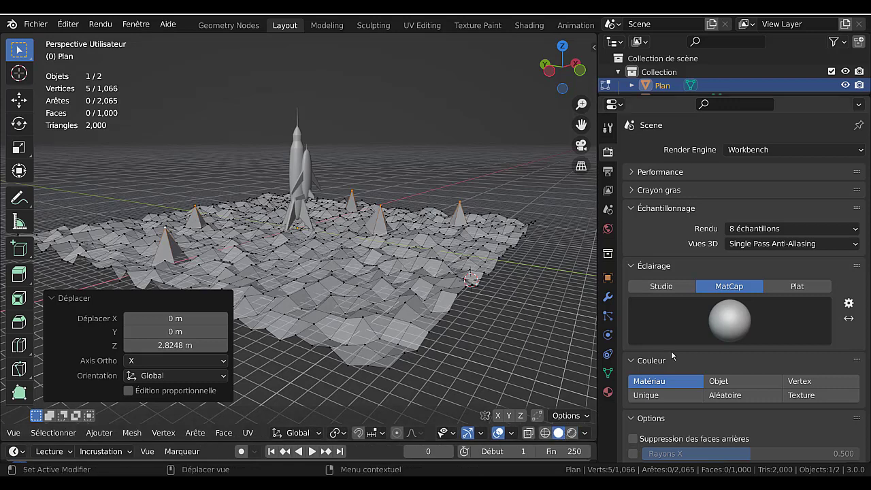
left_click(729, 333)
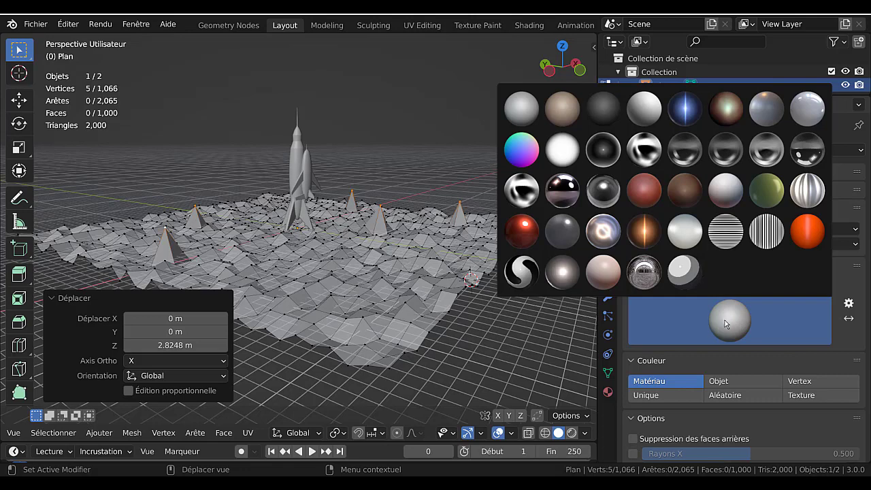
left_click(686, 272)
left_click(728, 315)
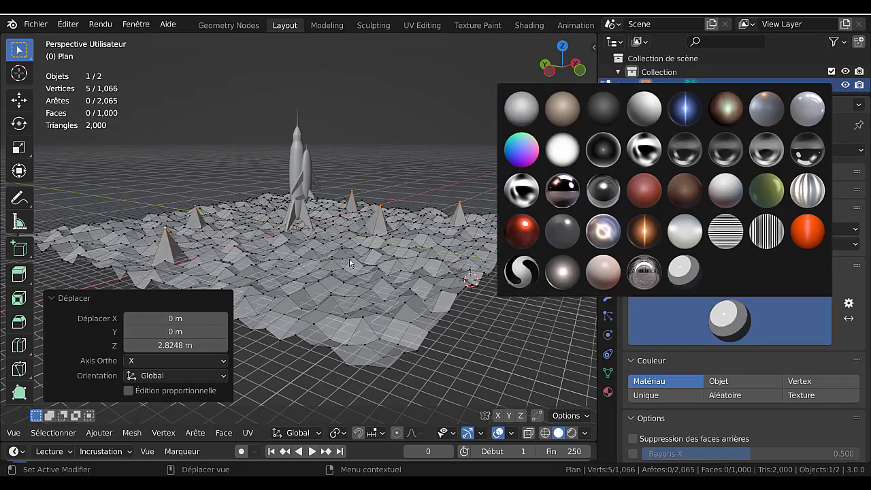
left_click(573, 434)
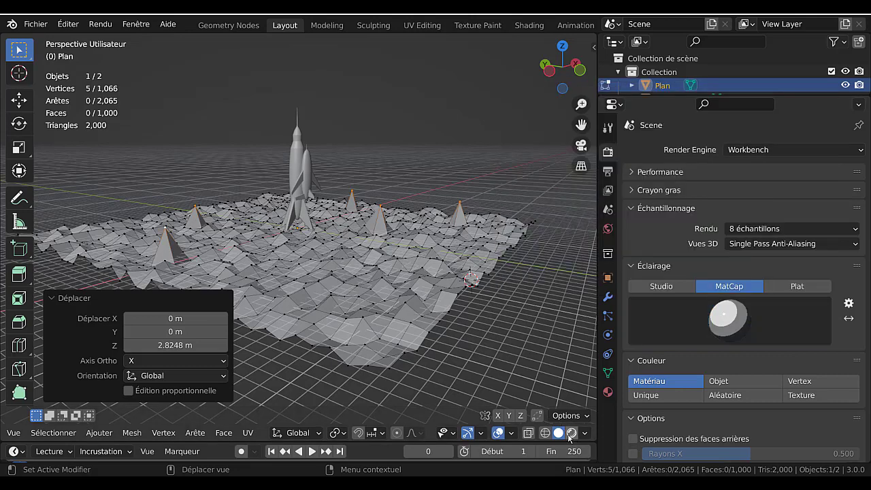
left_click(572, 434)
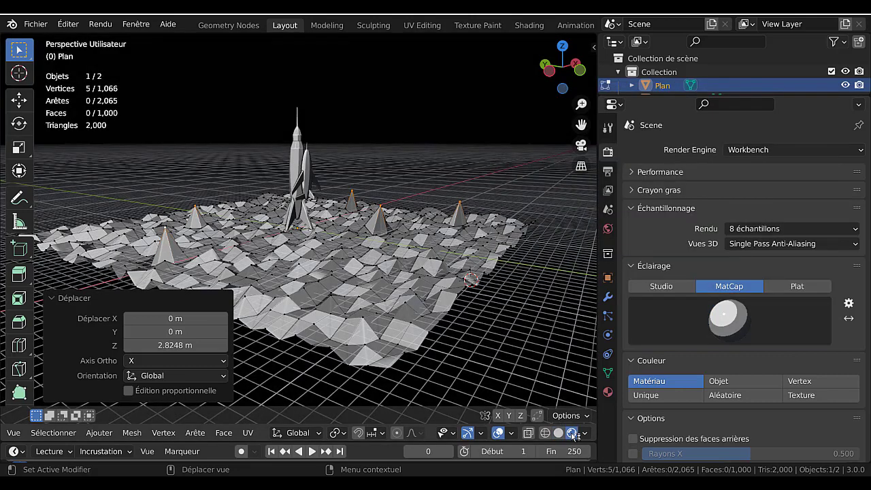
Step: Leave mesh editing and apply smooth shading to the terrain object
scroll(398, 299, "up", 5)
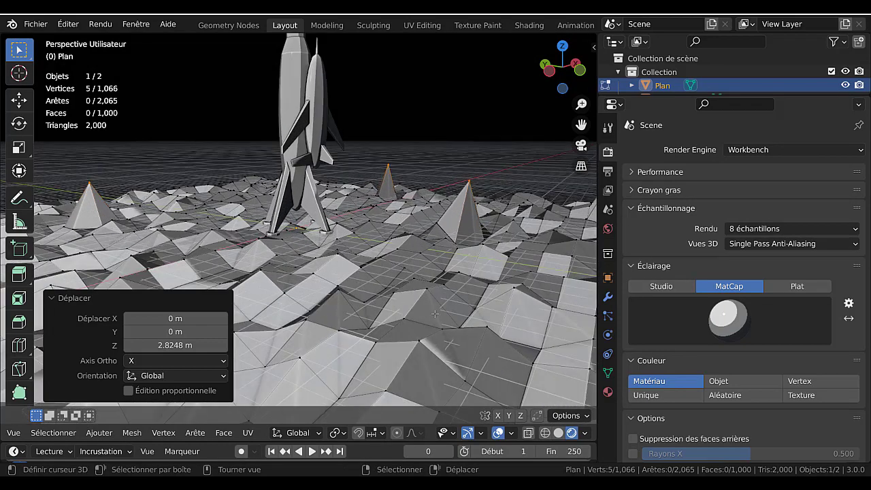
key("Tab")
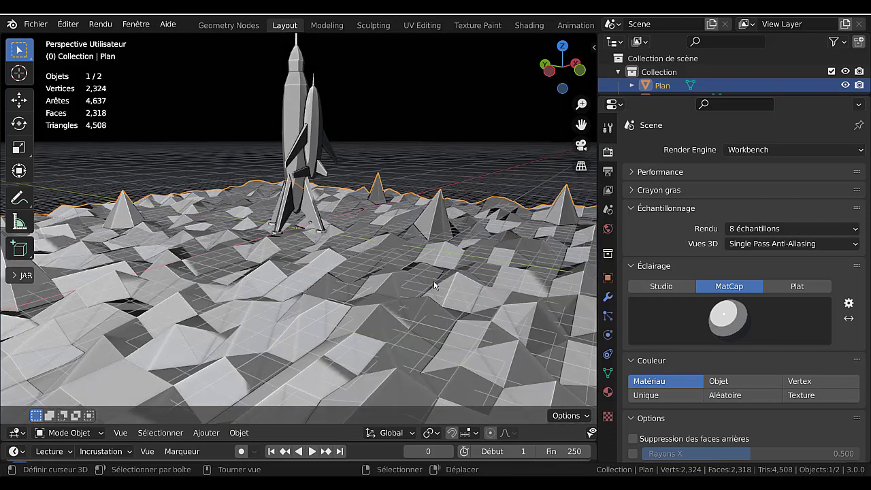
scroll(433, 282, "up", 2)
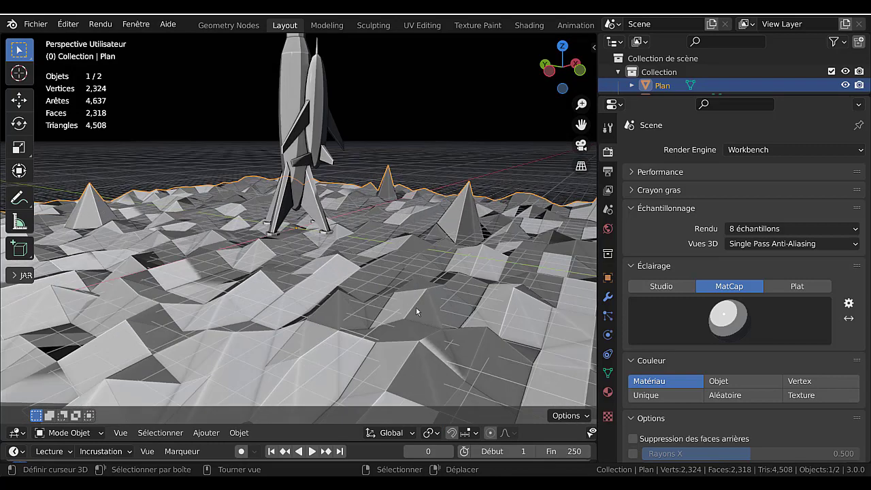
left_click(209, 436)
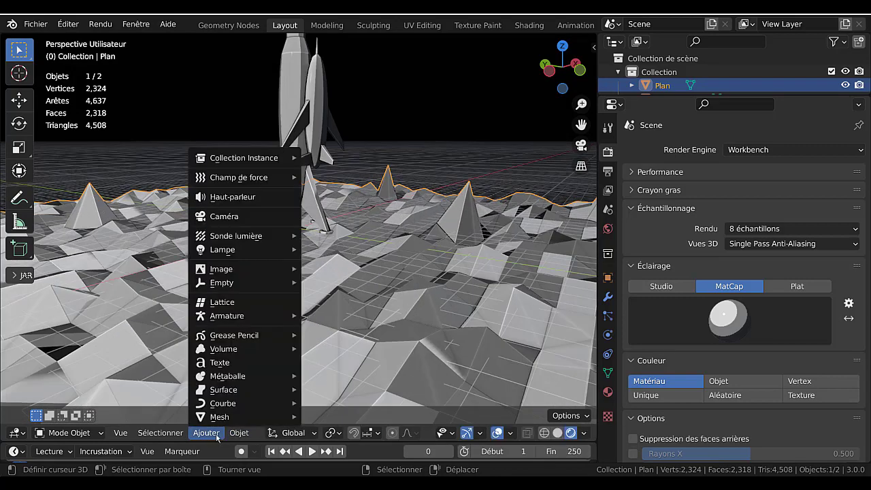
mouse_move(239, 434)
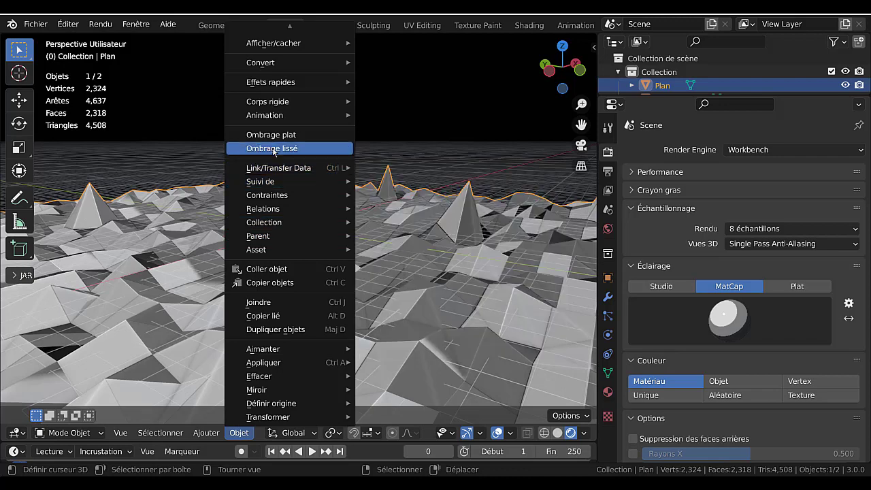
left_click(273, 149)
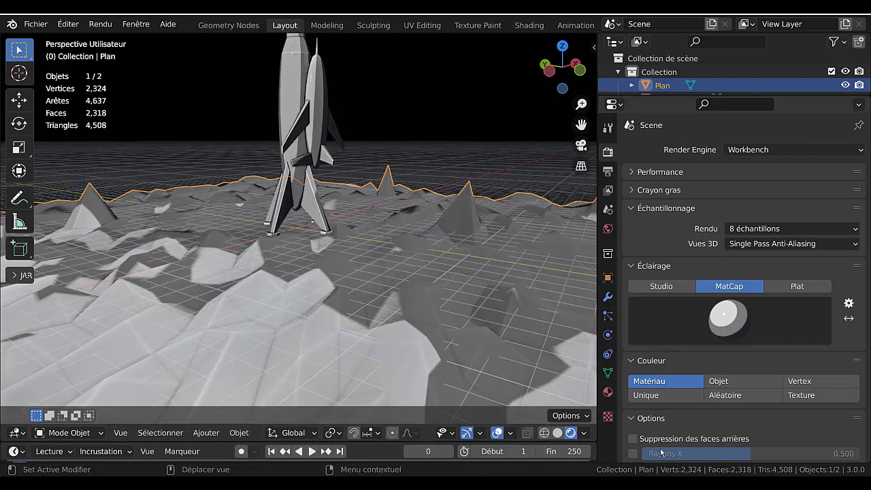
Step: Enable Auto Smooth in the terrain mesh's normals settings
left_click(607, 373)
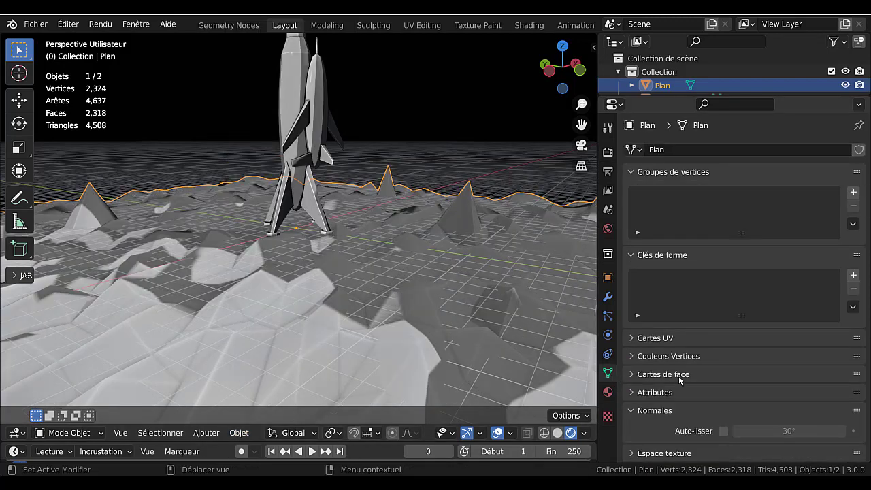
scroll(679, 380, "down", 2)
left_click(724, 376)
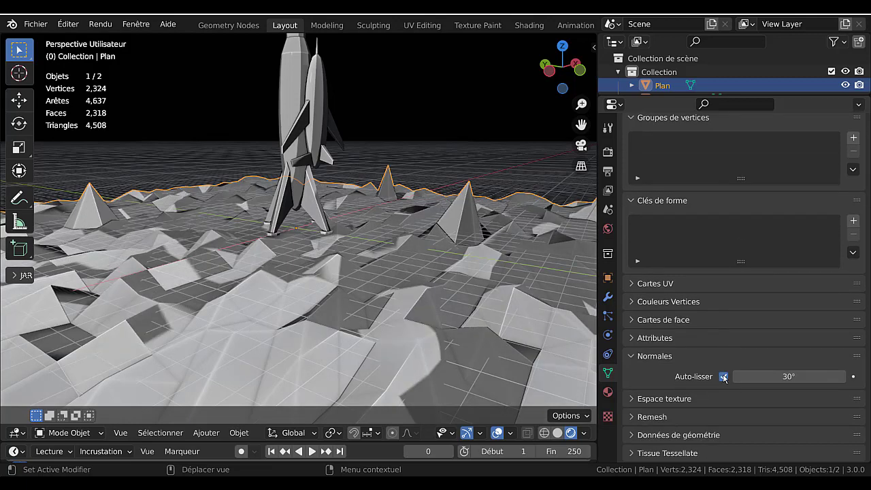
scroll(436, 321, "down", 4)
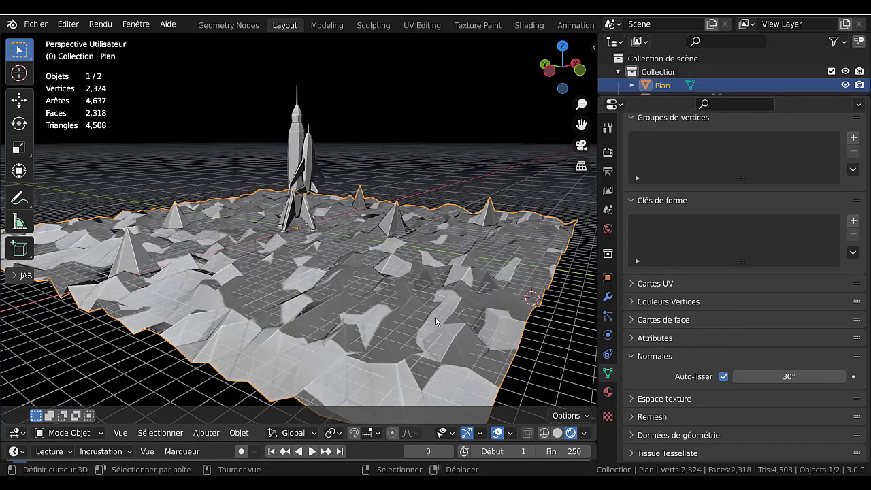
Step: Add a Subdivision Surface modifier to the terrain to round off its bumps and peaks
scroll(458, 313, "up", 3)
left_click(607, 297)
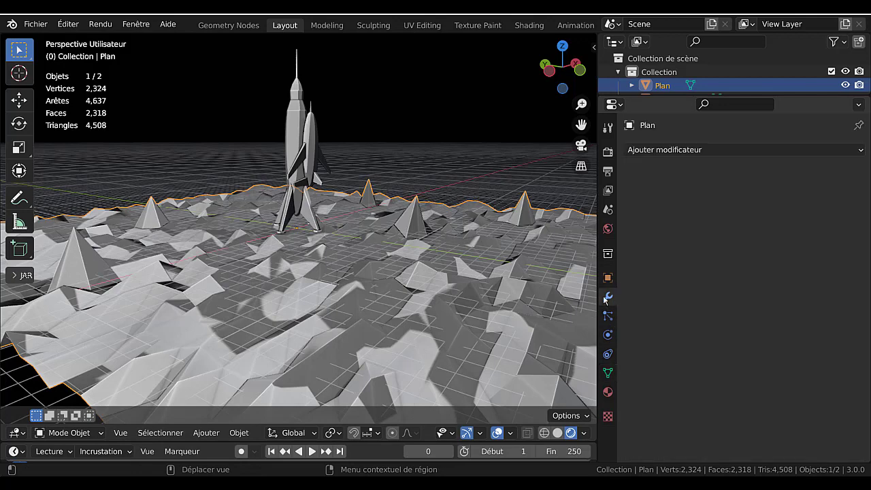
left_click(719, 151)
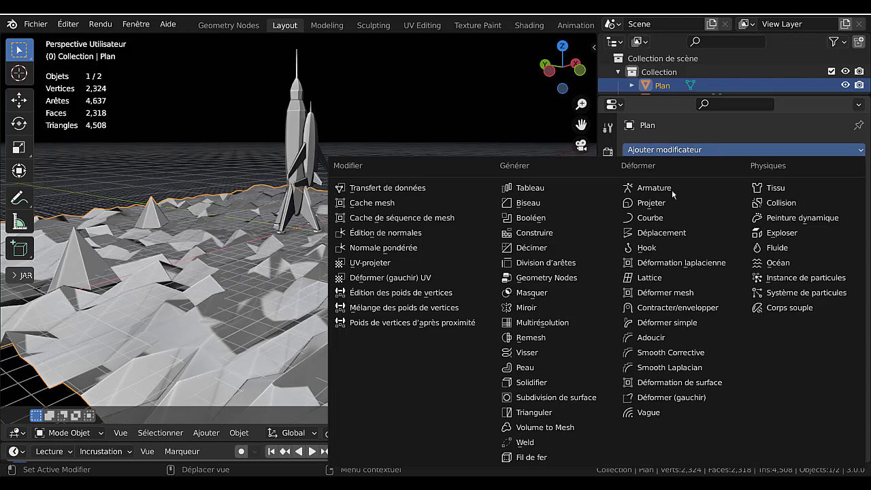
left_click(550, 397)
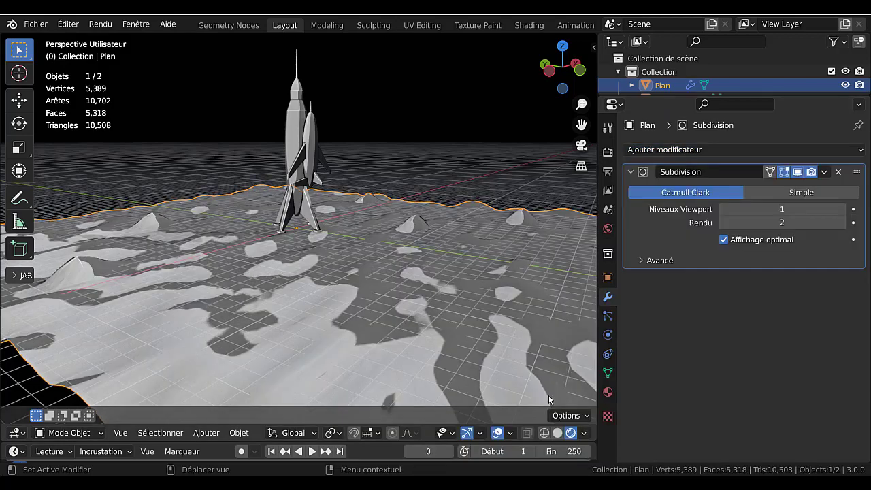
Step: Try the glossy red MatCap and the striped metallic MatCap as the Workbench lighting
middle_click_drag(378, 350, 412, 360)
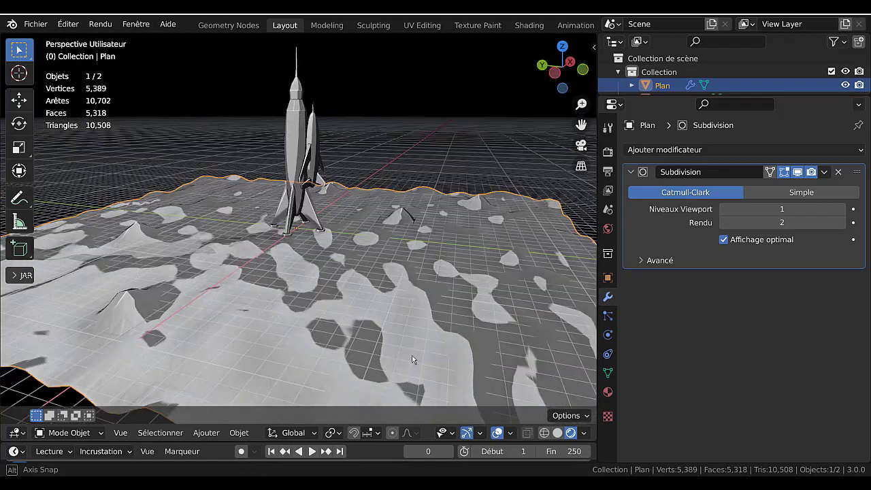
middle_click_drag(320, 253, 366, 290)
scroll(352, 246, "up", 4)
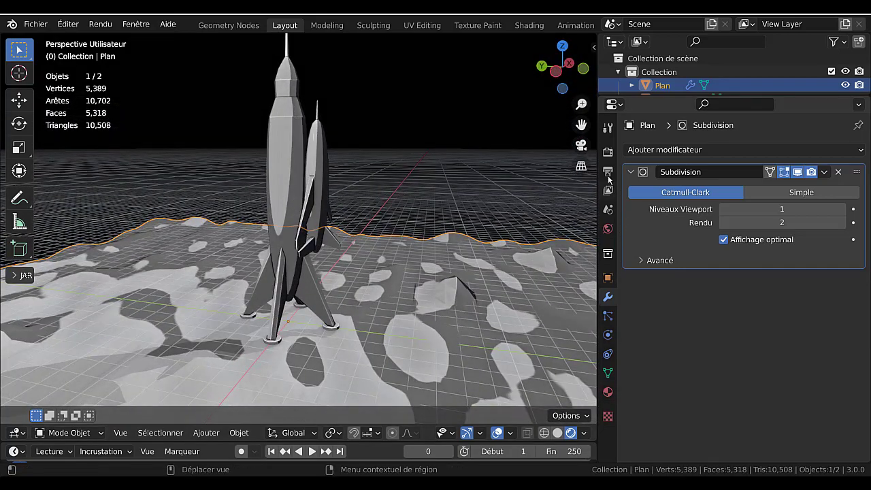
left_click(608, 153)
scroll(722, 324, "down", 2)
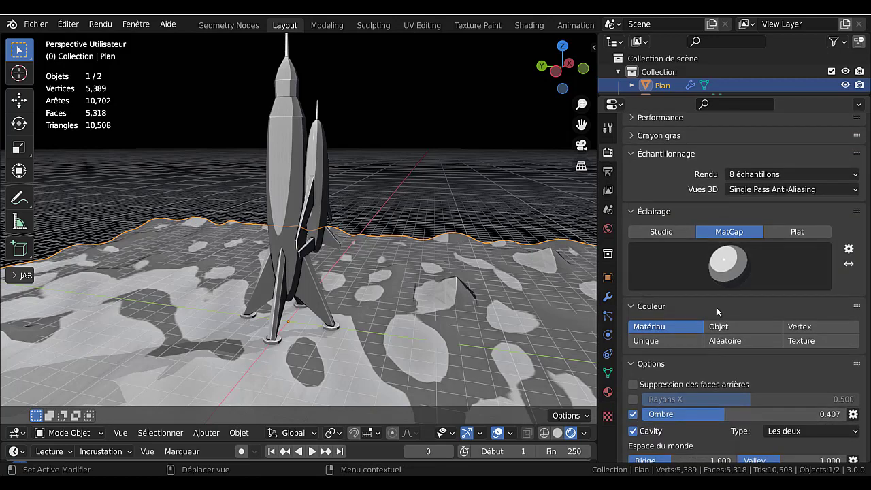
left_click(729, 259)
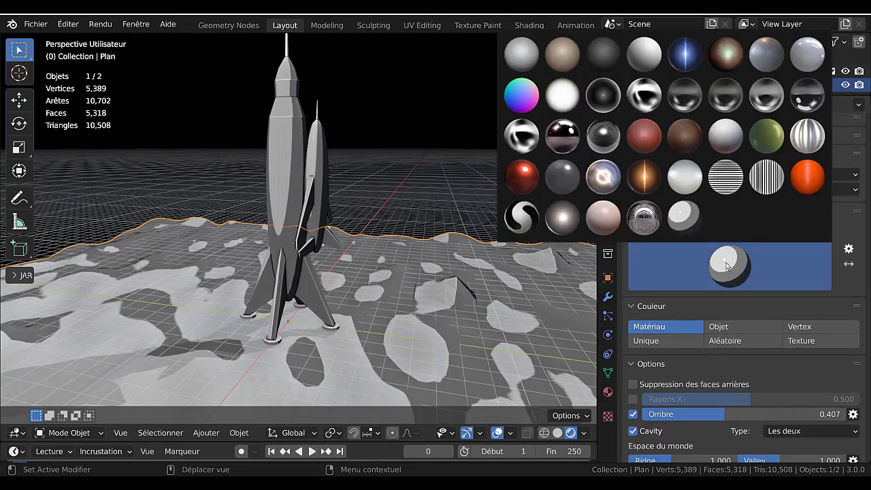
left_click(521, 176)
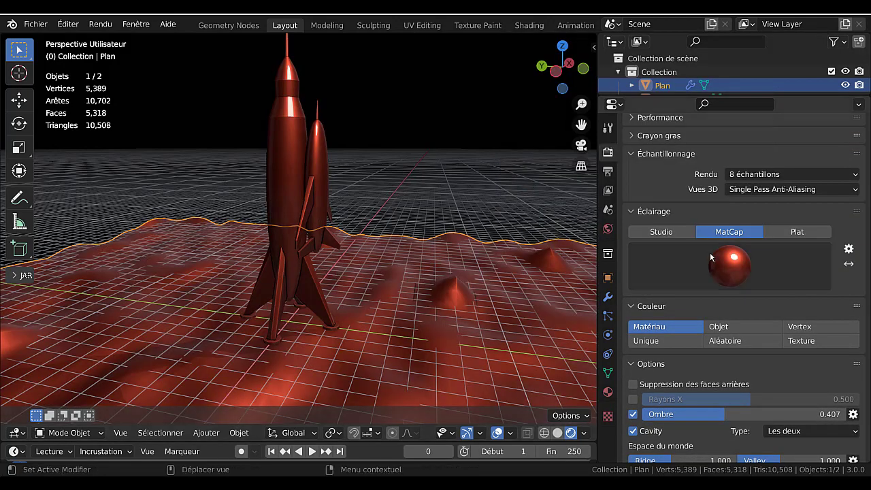
left_click(733, 270)
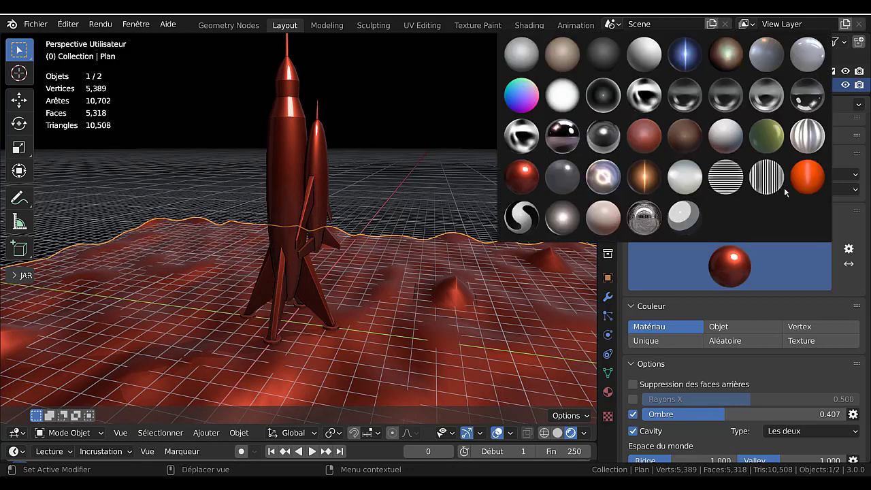
left_click(805, 141)
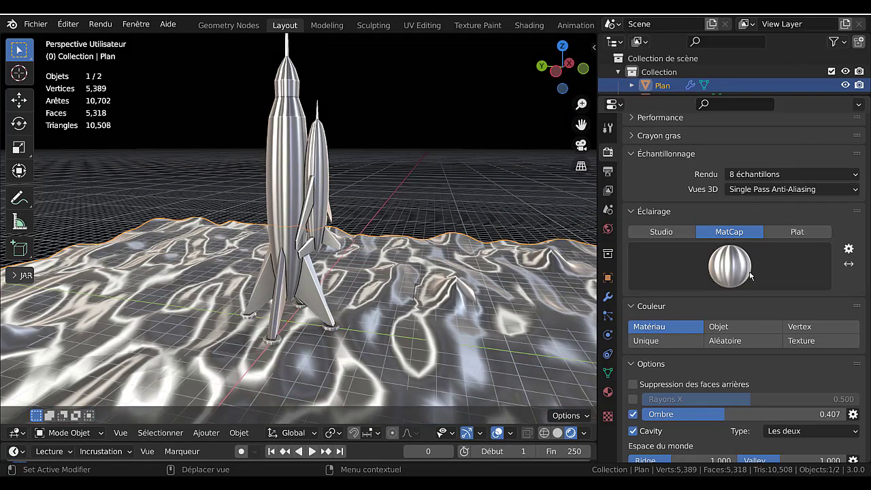
left_click(655, 266)
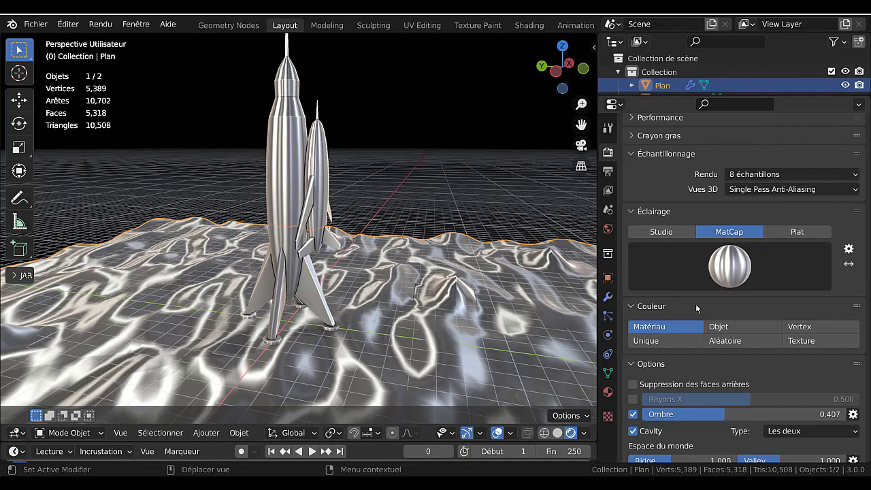
Step: Choose the green MatCap for the Workbench lighting and set the colour mode to random (Aléatoire)
left_click(723, 272)
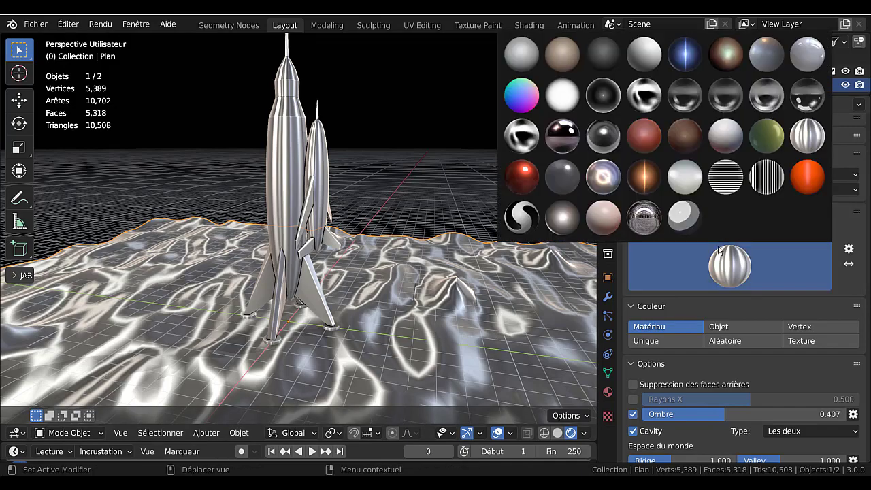
left_click(767, 136)
middle_click_drag(471, 250, 385, 264)
left_click(736, 343)
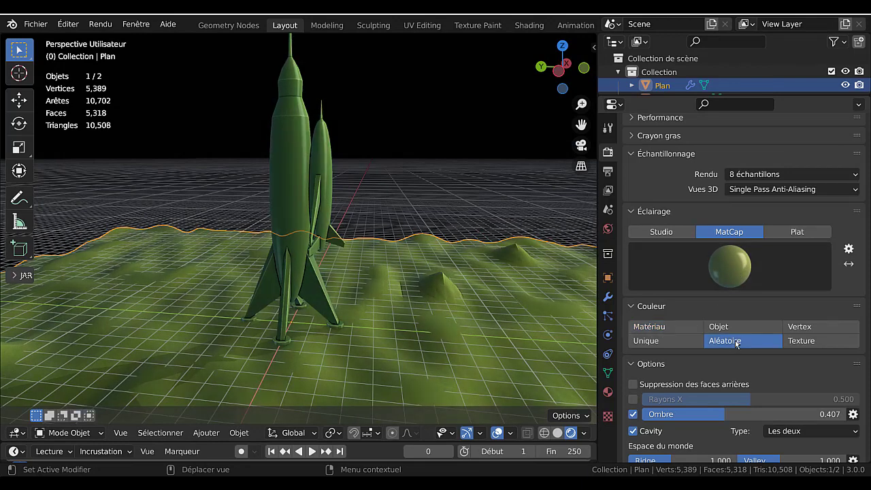
Step: Try the swirled metallic MatCap for the Workbench lighting, select the rocket and set the colour mode to Matériau
left_click(737, 279)
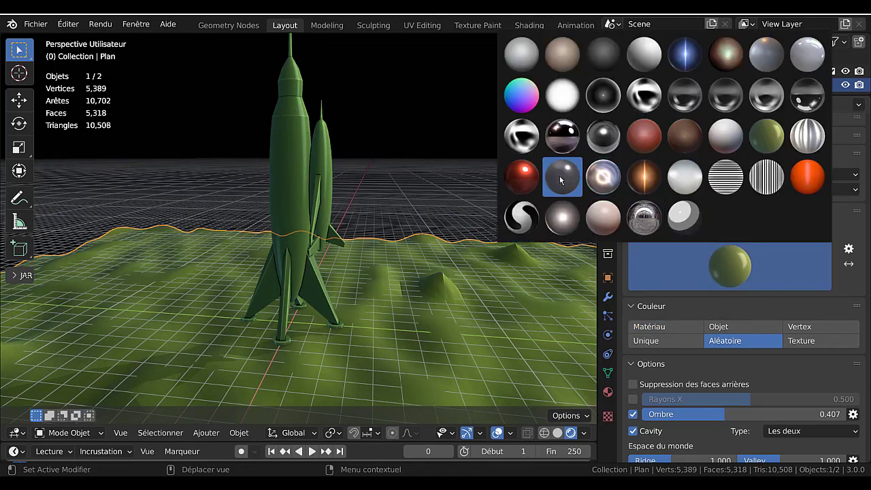
left_click(604, 171)
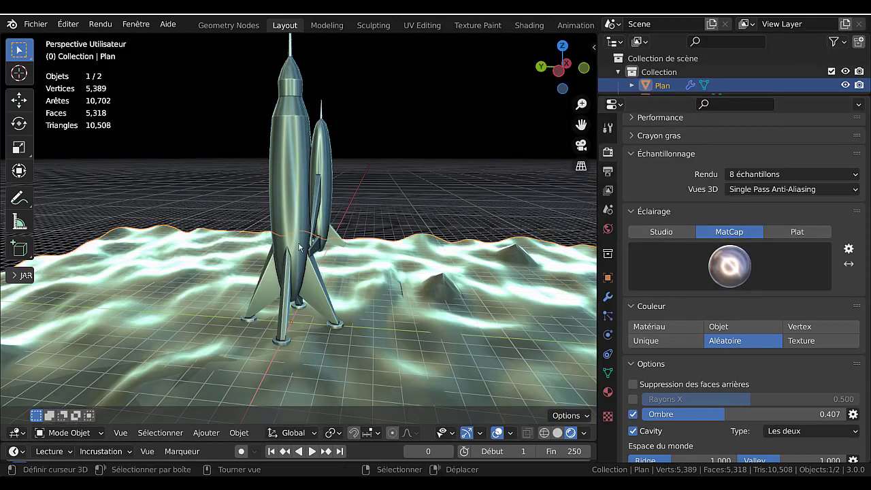
left_click(324, 197)
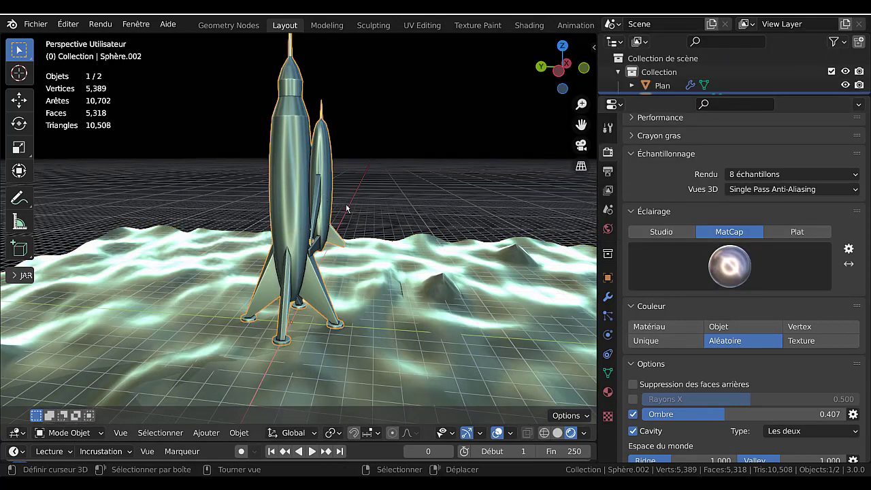
left_click(669, 327)
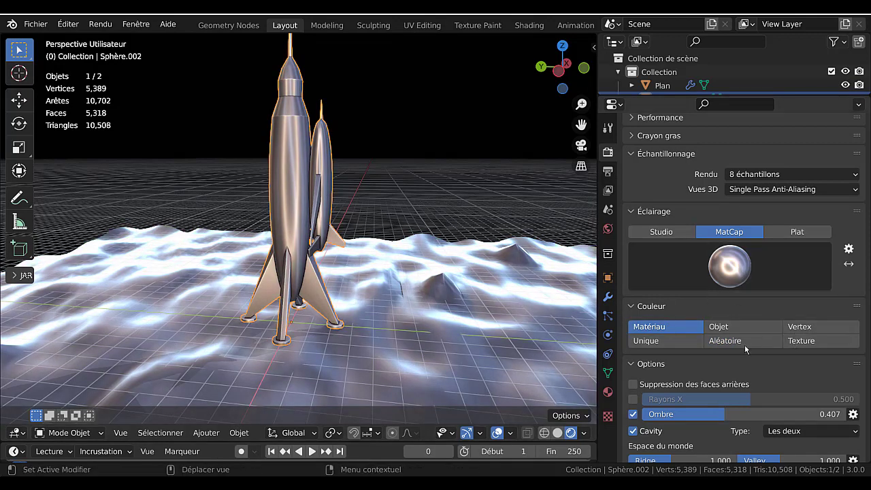
Step: Set the shadow (Ombre) to 0 and the cavity to world-space Ridge 2.214, Valley 2.421 and screen-space Ridge 2.000, Valley 1.952
scroll(734, 361, "down", 3)
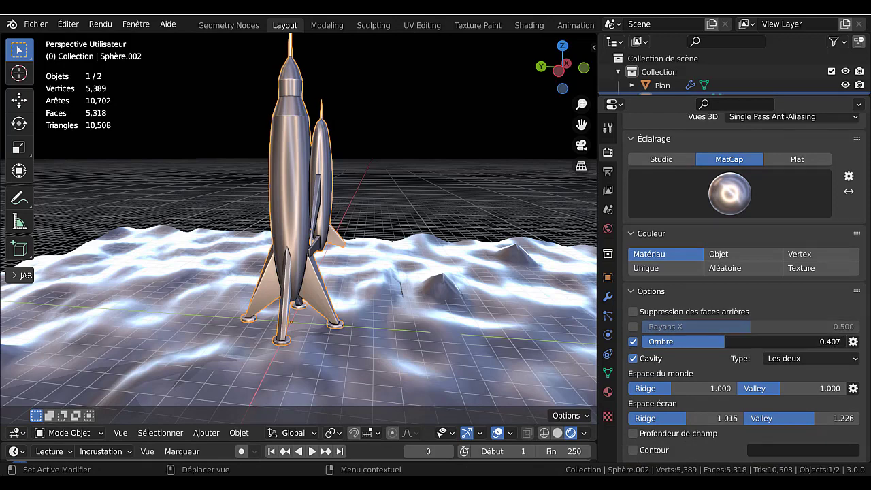
mouse_move(725, 340)
left_mouse_down()
mouse_move(641, 341)
mouse_move(726, 341)
left_mouse_up()
left_click_drag(725, 341, 714, 319)
scroll(665, 373, "down", 3)
left_click_drag(769, 317, 836, 317)
left_click_drag(684, 346, 745, 347)
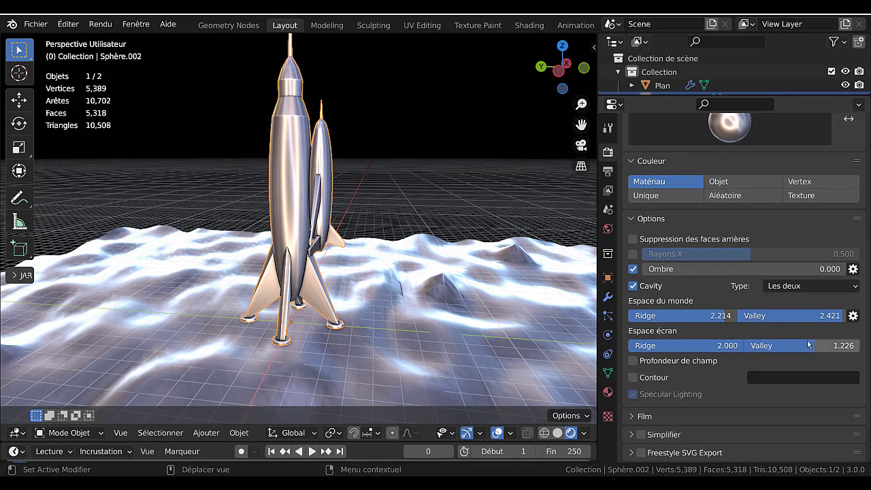
left_click_drag(808, 345, 856, 346)
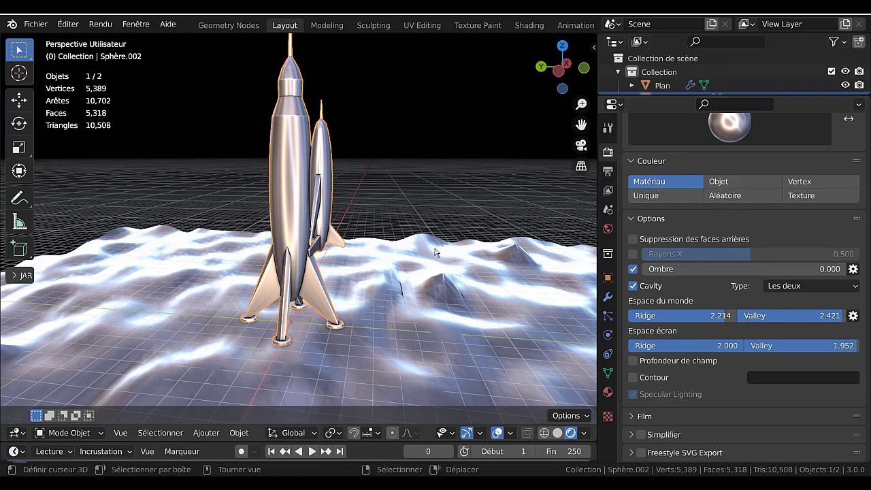
Step: Try the glossy light grey MatCap, and settle on the matte pale pink MatCap for the Workbench lighting
scroll(435, 250, "up", 2)
scroll(663, 199, "down", 1)
scroll(676, 205, "up", 2)
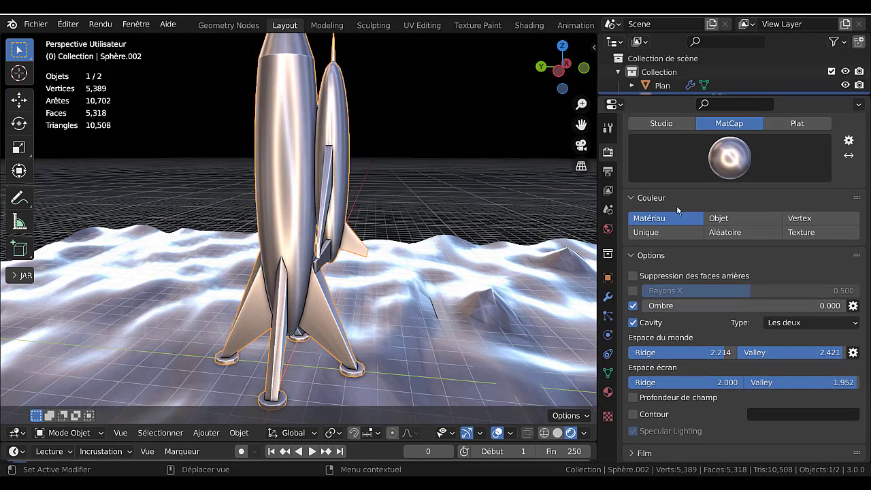
scroll(677, 208, "up", 3)
left_click(711, 234)
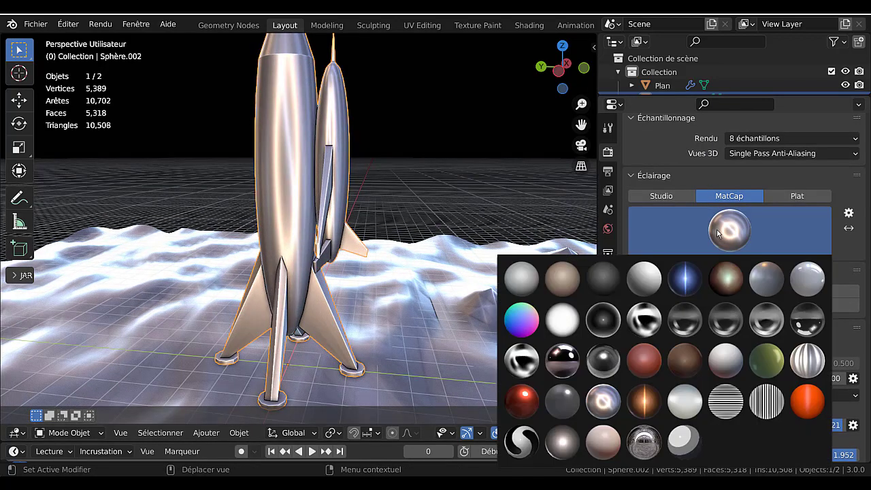
left_click(808, 283)
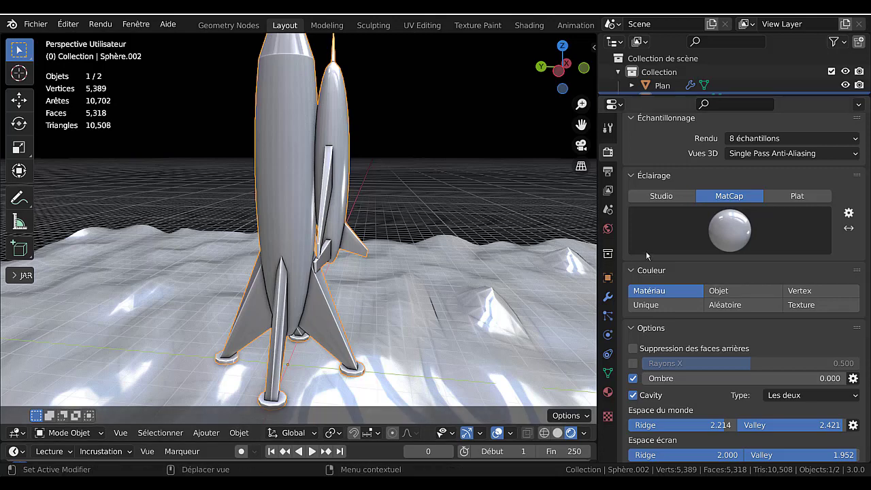
left_click(713, 233)
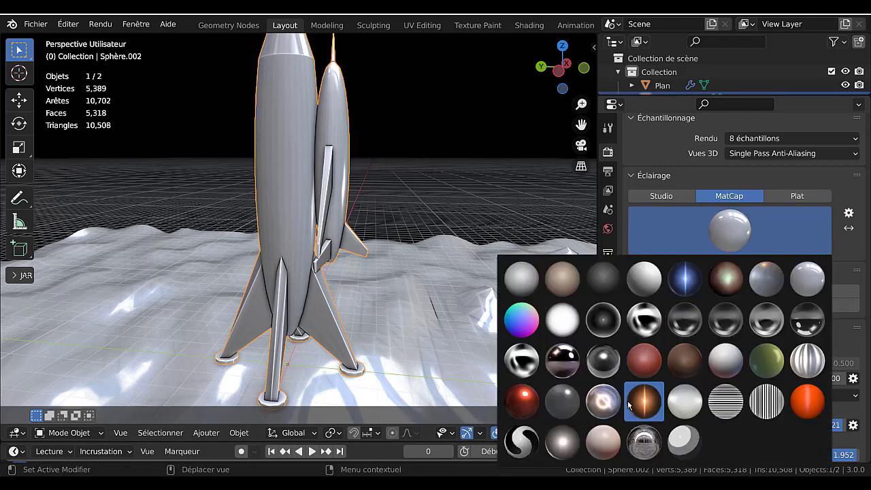
left_click(602, 439)
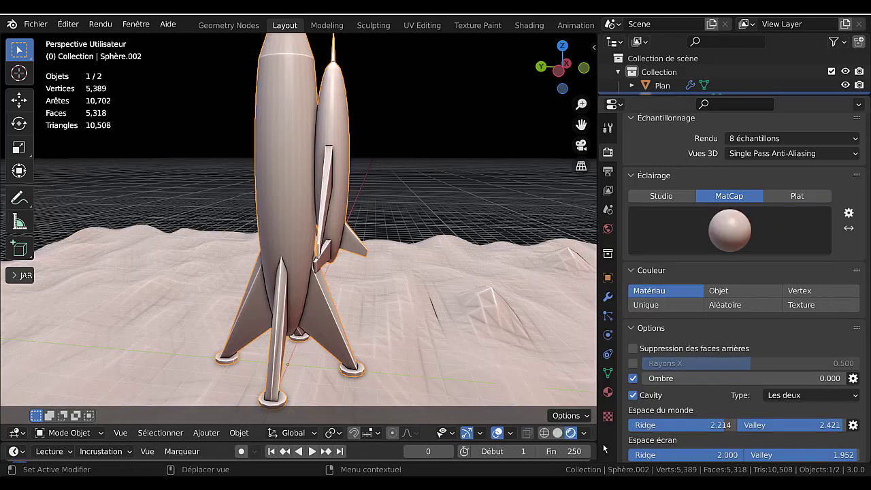
scroll(438, 279, "down", 2)
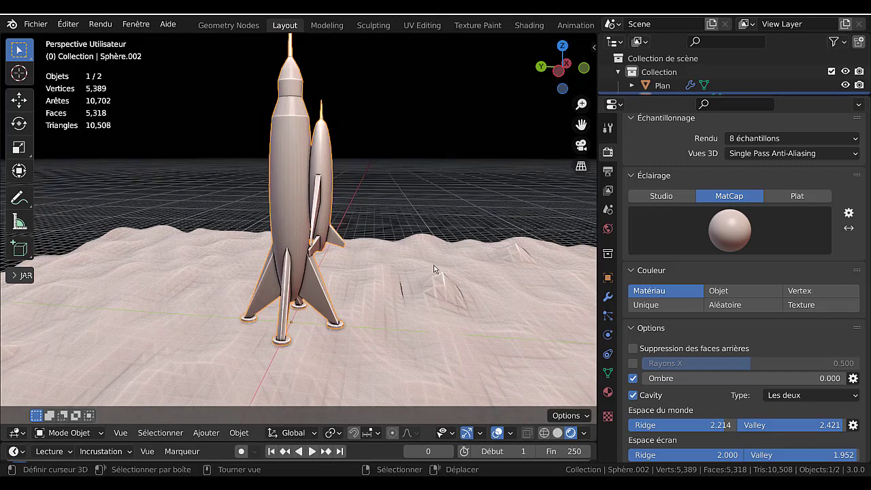
Step: Apply smooth shading (Ombrage lissé) to both the rocket and the terrain
left_click(239, 433)
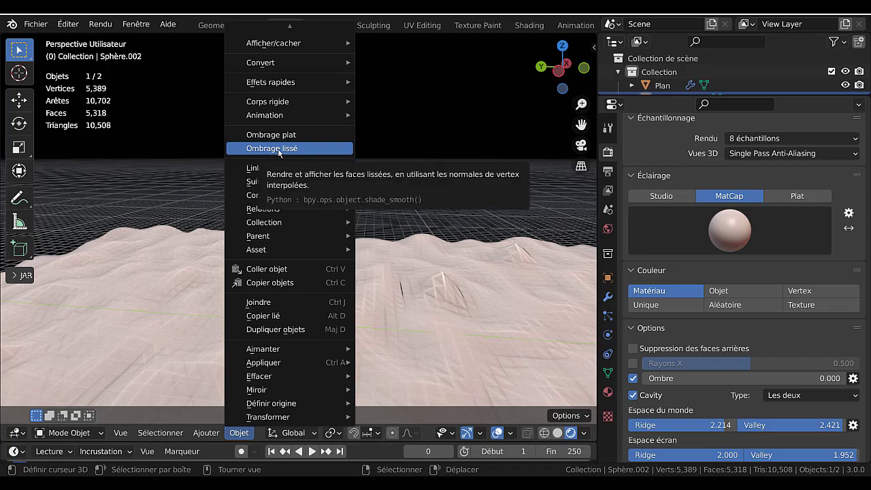
left_click(277, 151)
left_click(467, 297)
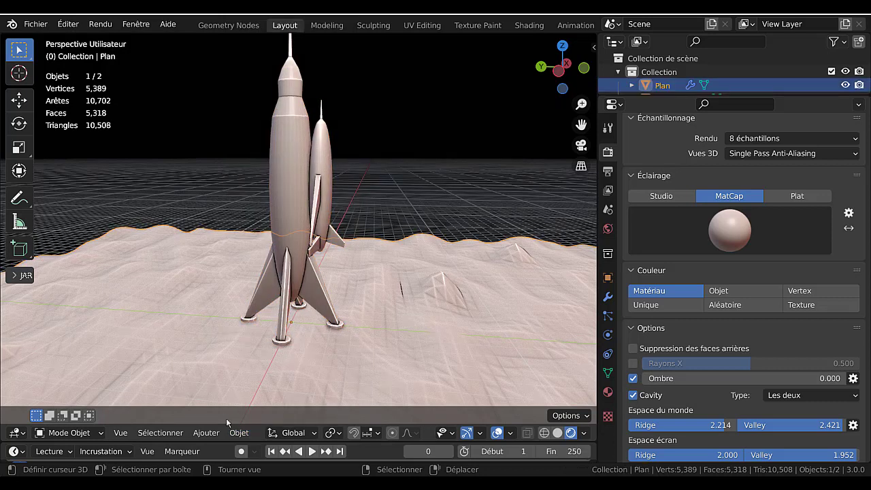
left_click(239, 432)
left_click(279, 151)
scroll(442, 286, "down", 1)
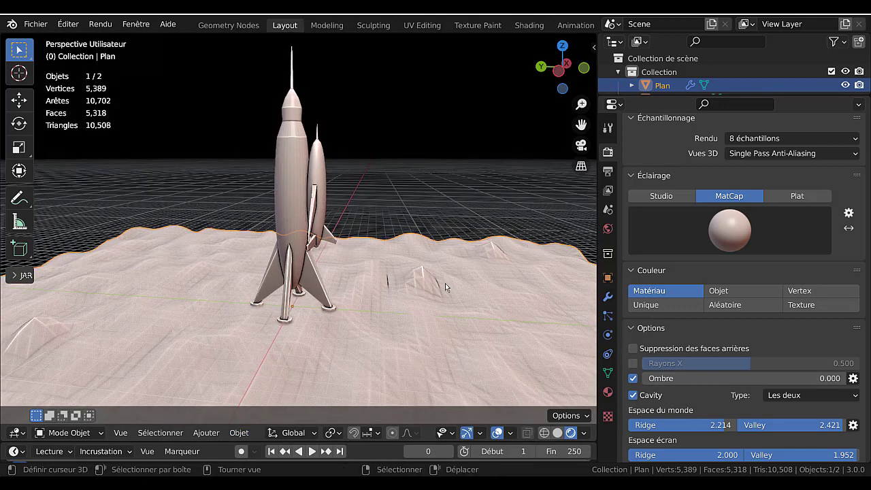
Step: Raise the terrain's Subdivision modifier to 3 viewport levels
left_click(608, 296)
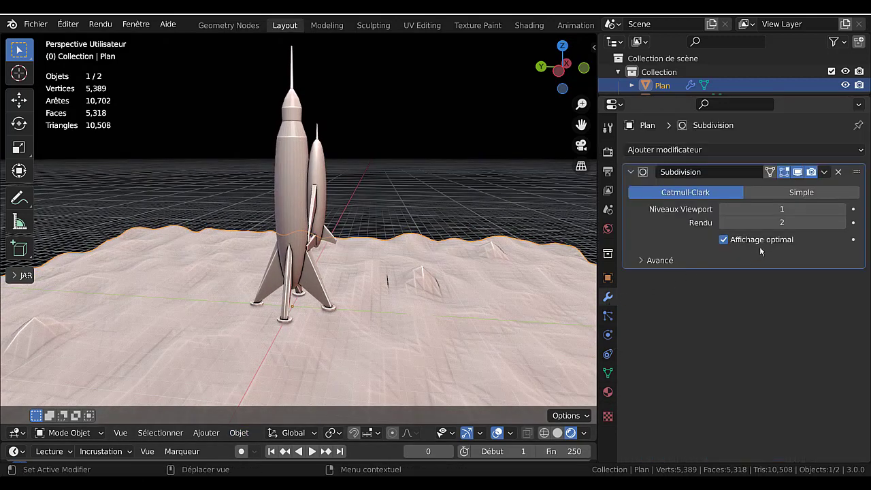
left_click(841, 209)
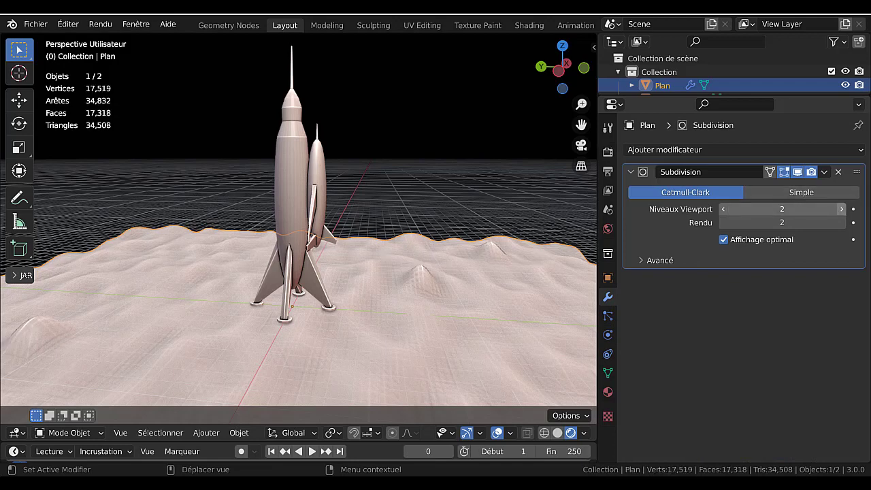
left_click(841, 209)
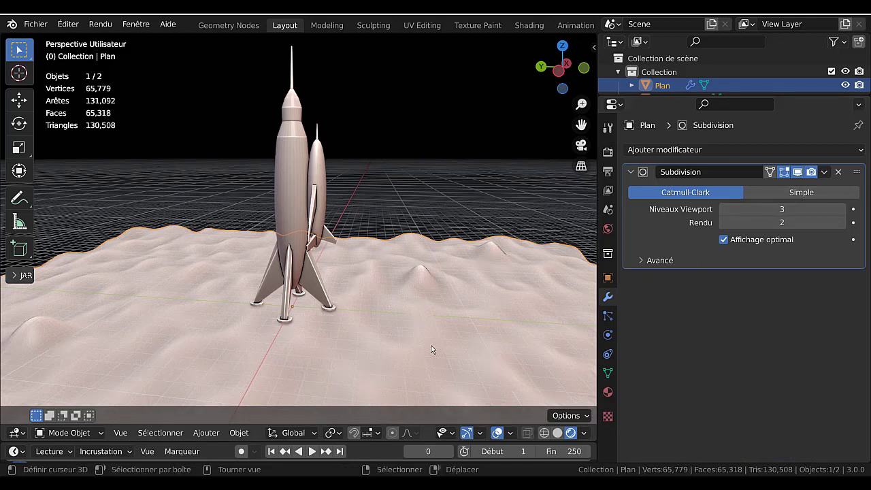
middle_click_drag(431, 349, 416, 334)
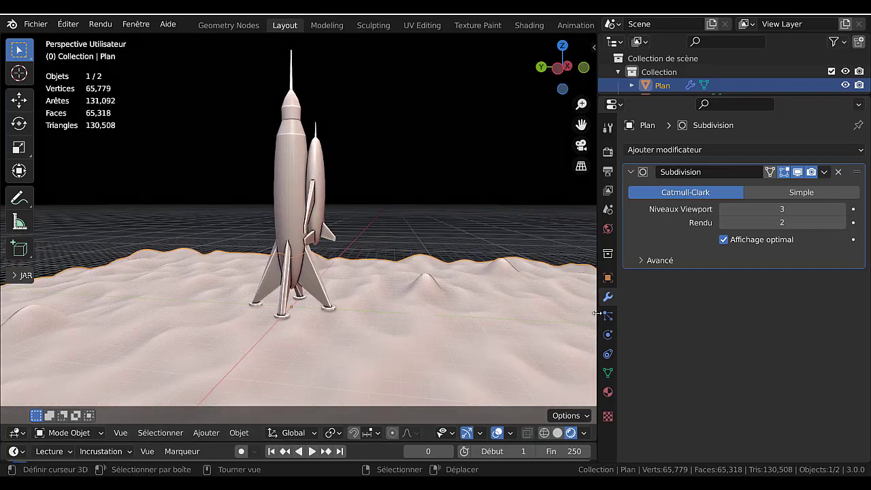
Step: Widen the 3D view, edit the terrain mesh and enable proportional editing with the Aléatoire falloff
left_click_drag(596, 313, 681, 313)
key("Tab")
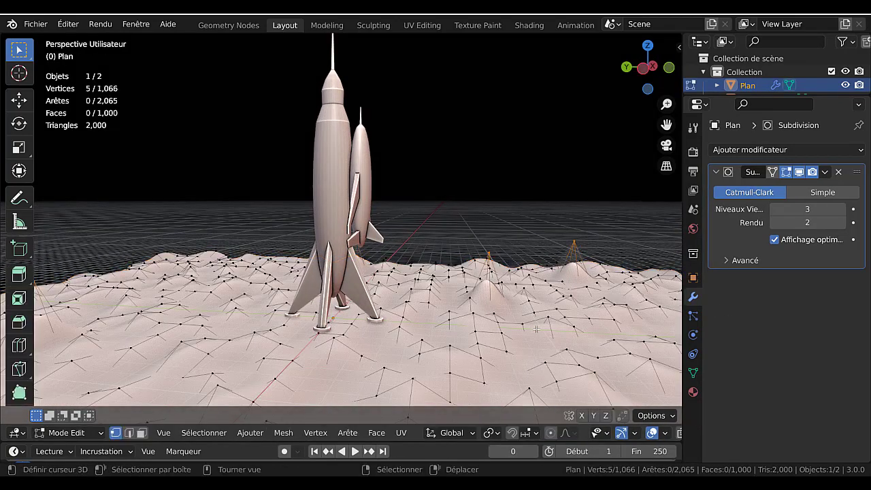
middle_click_drag(543, 323, 384, 339, "shift")
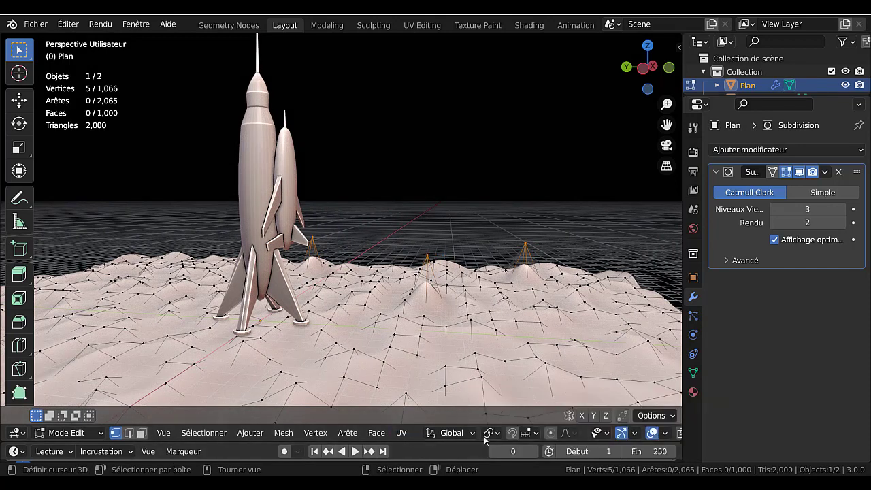
left_click(551, 432)
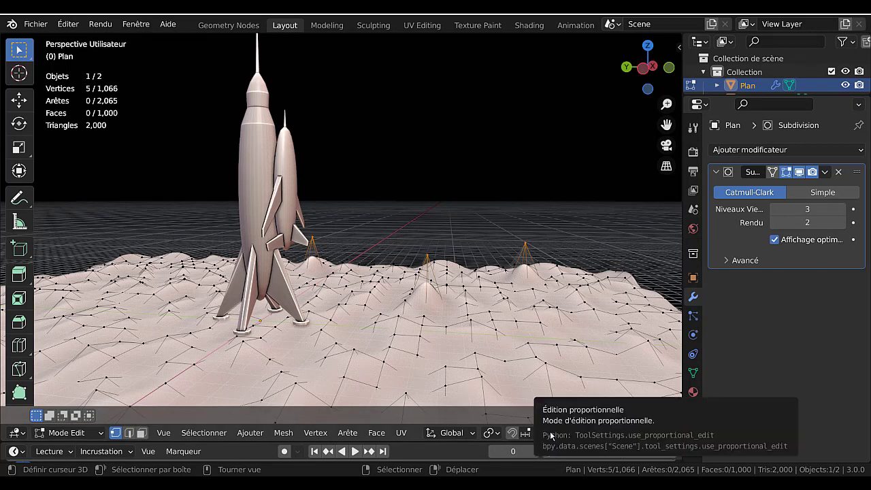
left_click(565, 434)
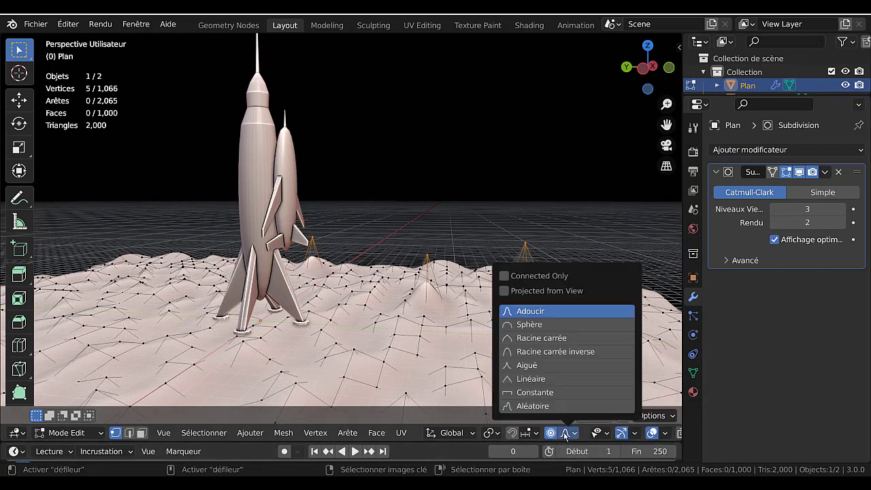
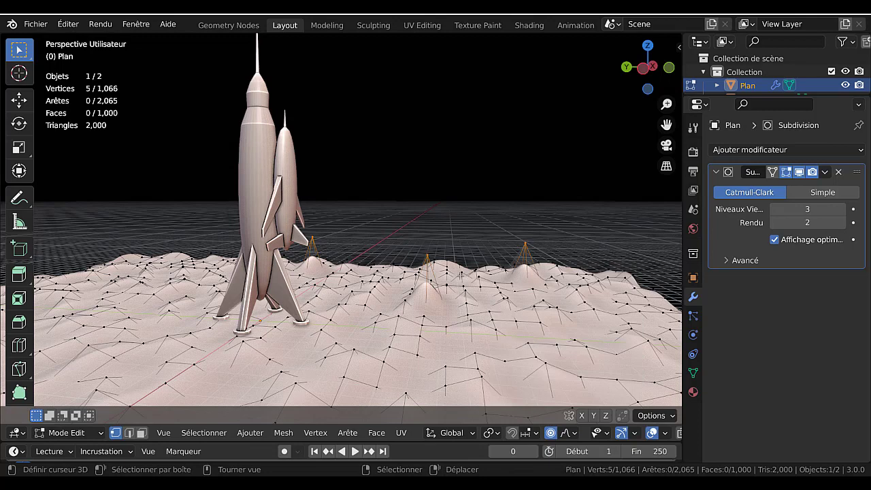
Step: Raise a terrain vertex behind the rocket on its shuttle side about 16 m along Z with a proportional size of about 5 m
left_click(409, 303)
key("g")
key("z")
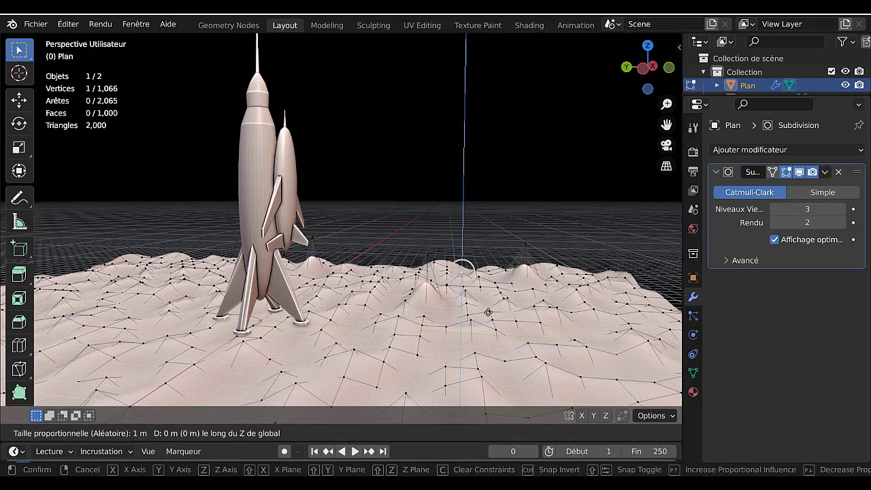
scroll(493, 268, "down", 11)
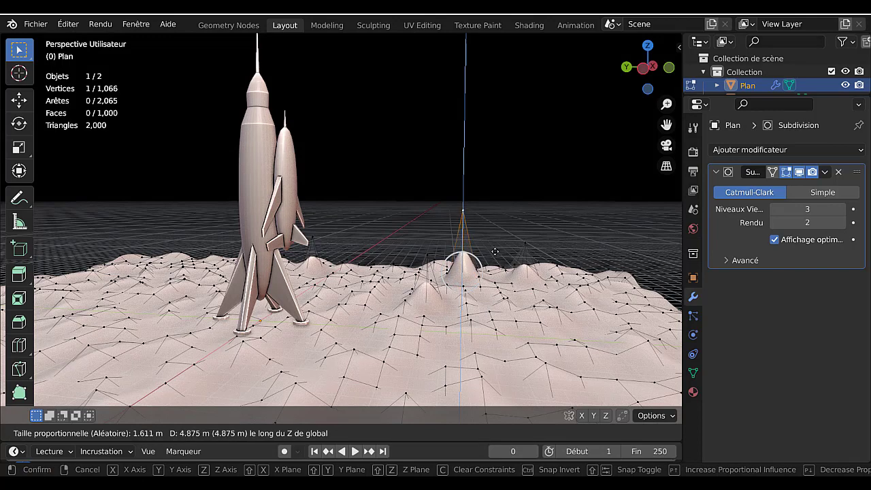
scroll(495, 245, "down", 7)
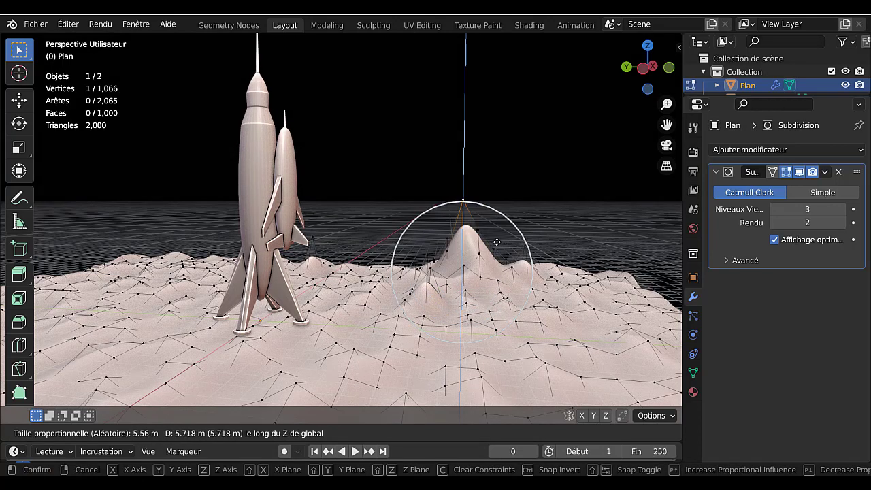
scroll(498, 204, "down", 2)
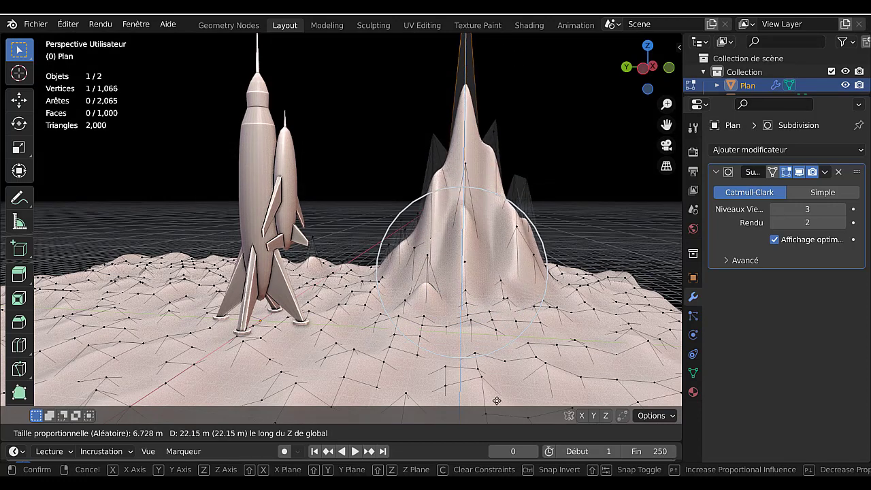
scroll(500, 378, "up", 3)
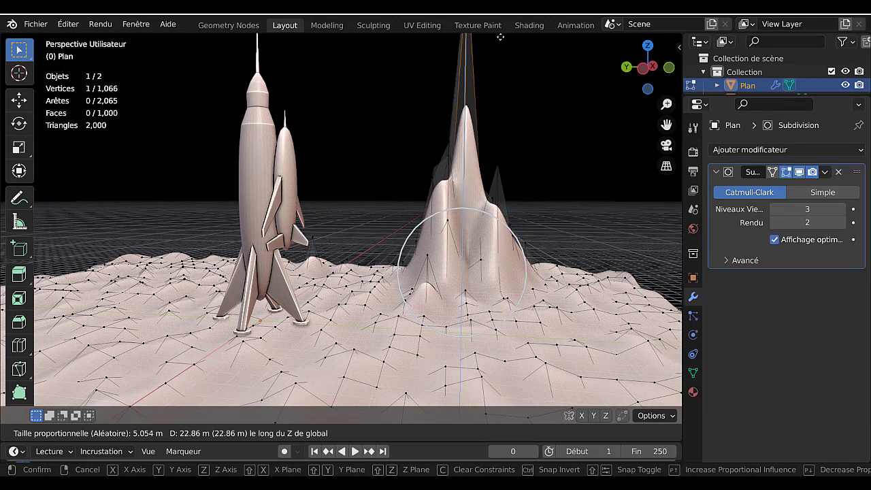
left_click(502, 103)
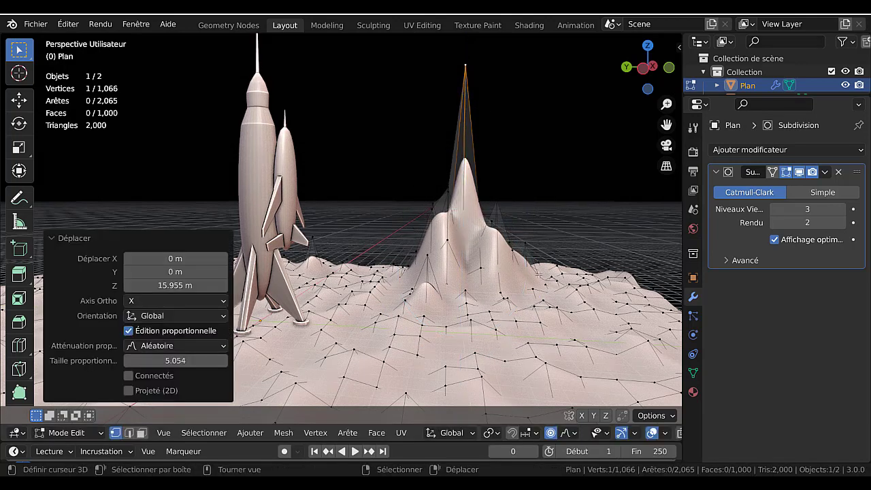
left_click(598, 198)
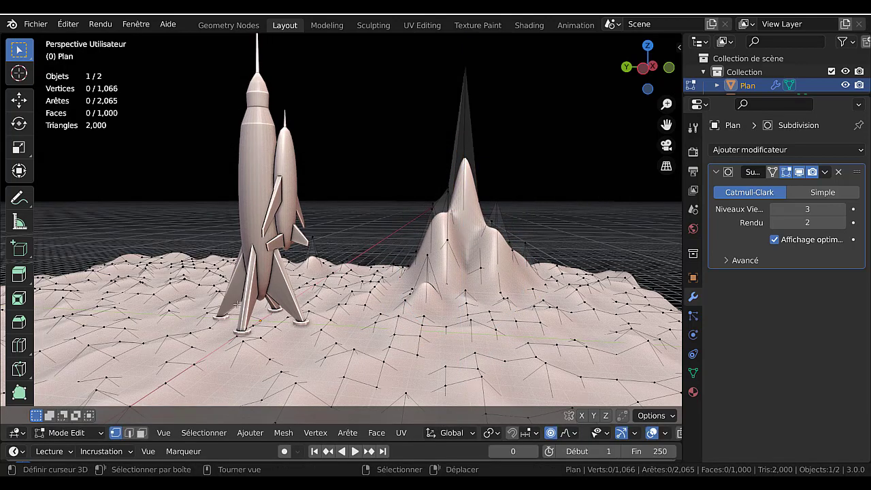
Step: Raise a terrain vertex on the rocket's side opposite the existing peak about 45 m along Z, with a proportional size of about 11.9 m
left_click(72, 284)
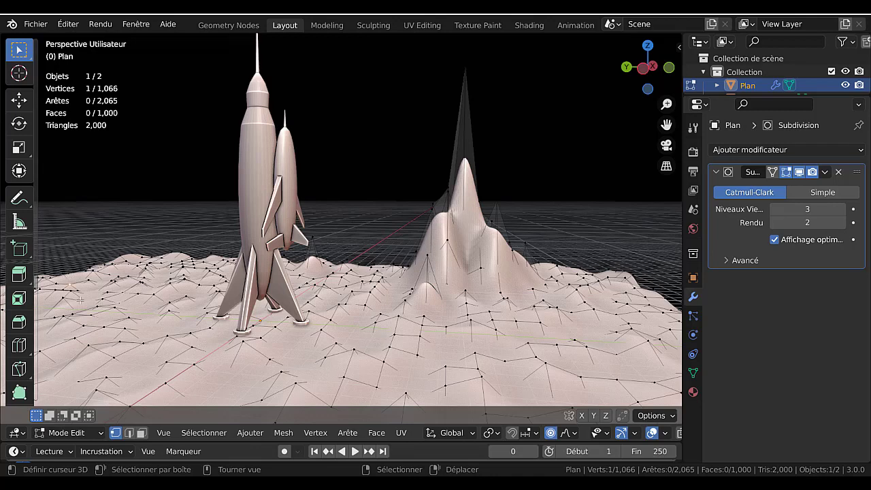
scroll(102, 293, "down", 2)
key("g")
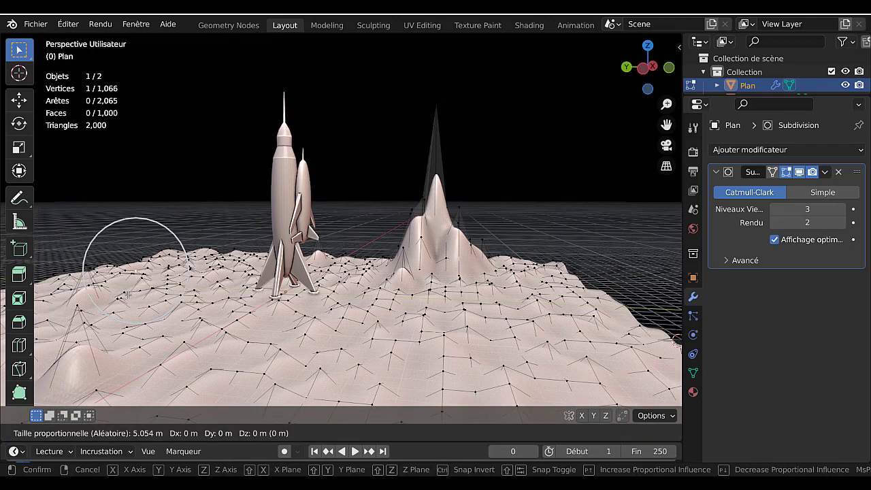
key("z")
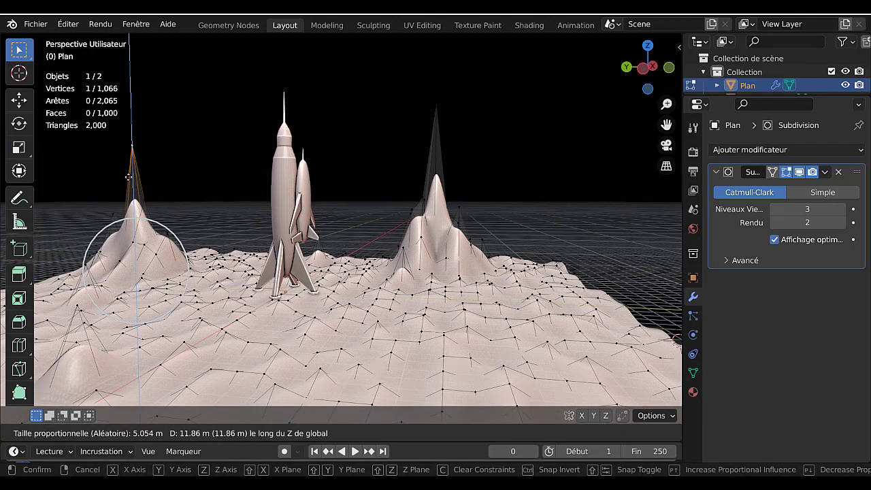
scroll(129, 185, "down", 4)
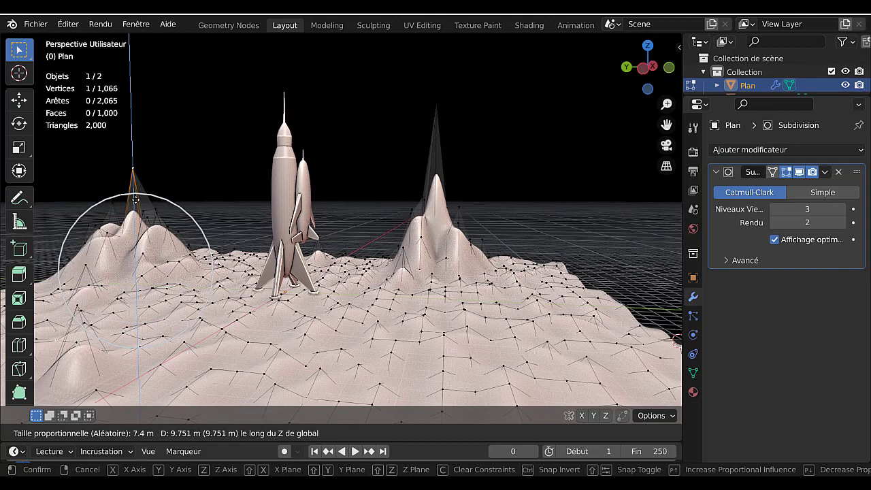
scroll(134, 197, "down", 3)
scroll(135, 201, "up", 3)
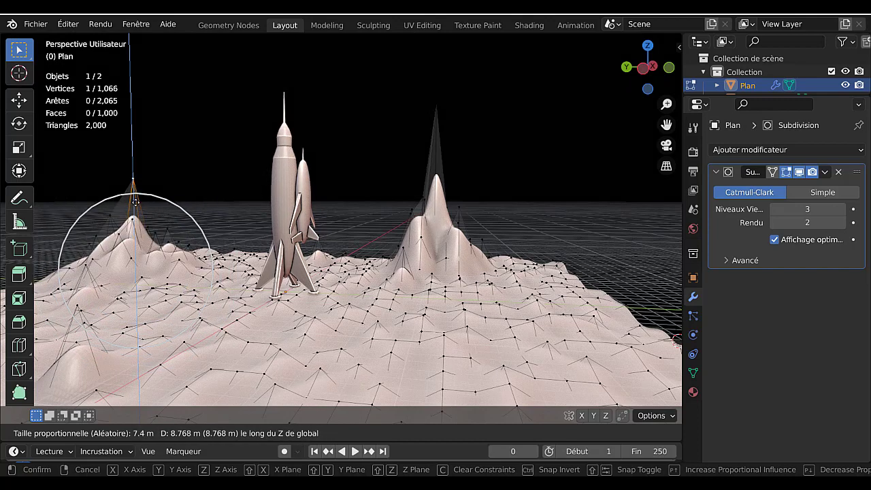
scroll(135, 201, "down", 3)
scroll(135, 201, "up", 1)
scroll(134, 201, "down", 2)
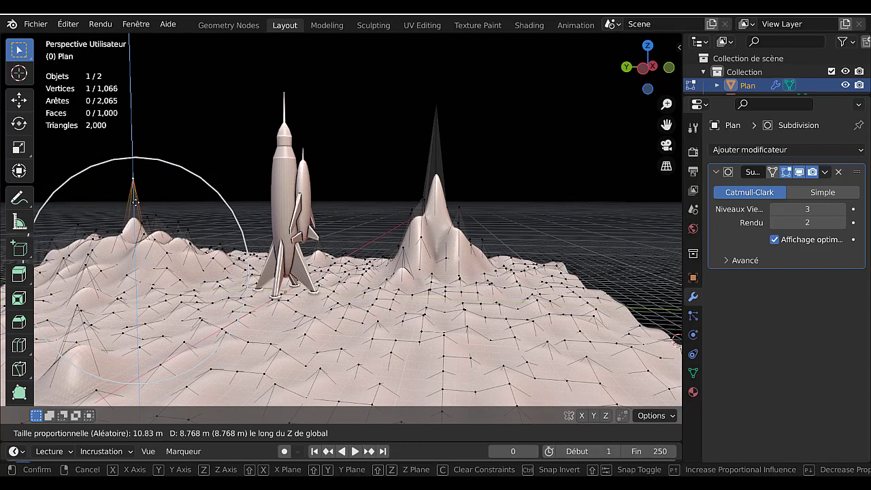
scroll(135, 202, "up", 4)
scroll(134, 202, "down", 4)
scroll(135, 201, "up", 3)
scroll(134, 201, "down", 2)
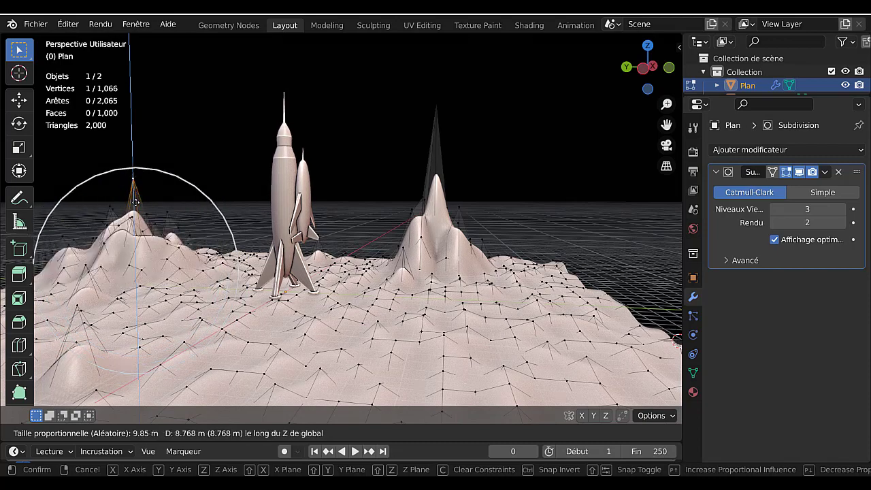
scroll(134, 201, "down", 1)
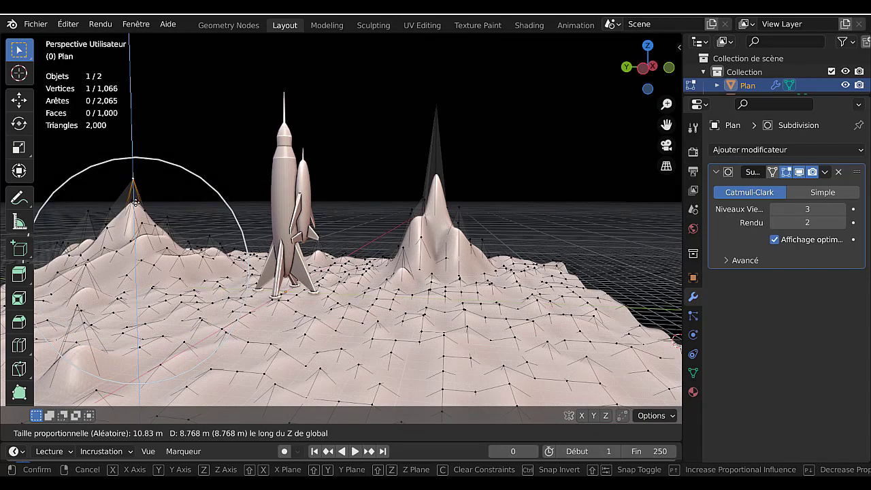
scroll(135, 202, "down", 2)
scroll(135, 202, "up", 1)
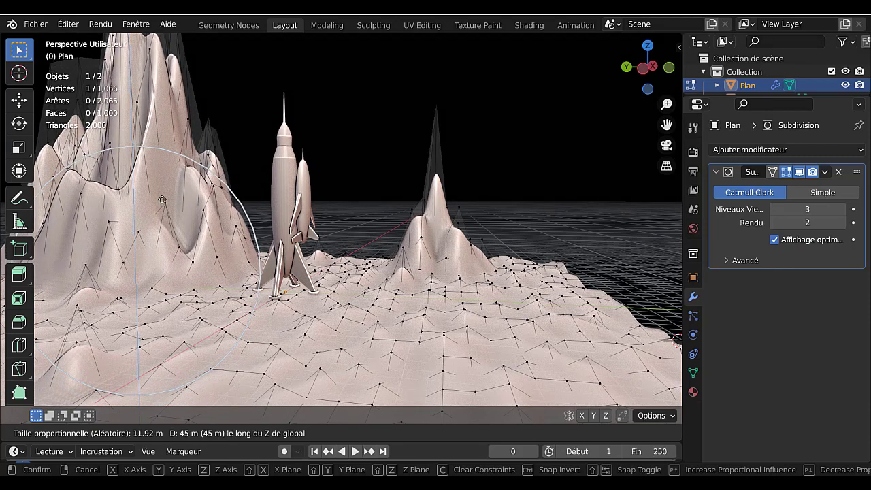
left_click(162, 199)
Step: Leave the terrain mesh and open the rocket mesh for editing, closing in on the shuttle's wings
middle_click_drag(414, 311, 468, 224)
left_click(378, 201)
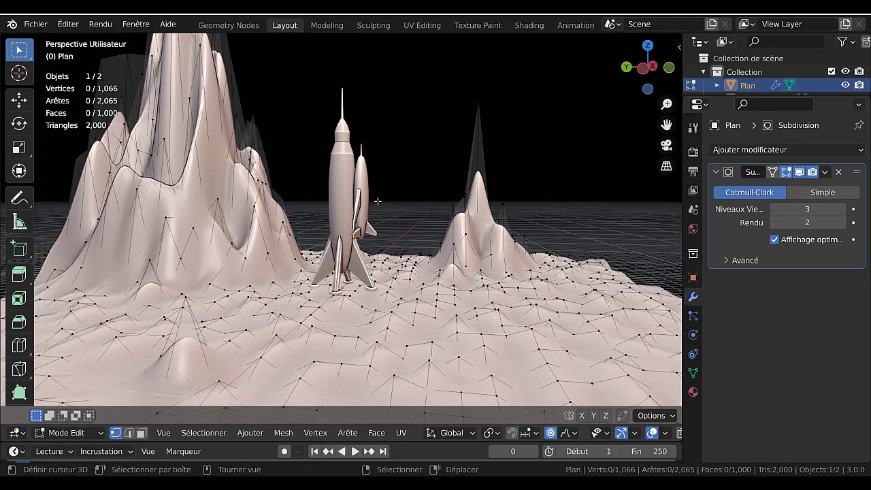
scroll(392, 253, "up", 2)
key("Tab")
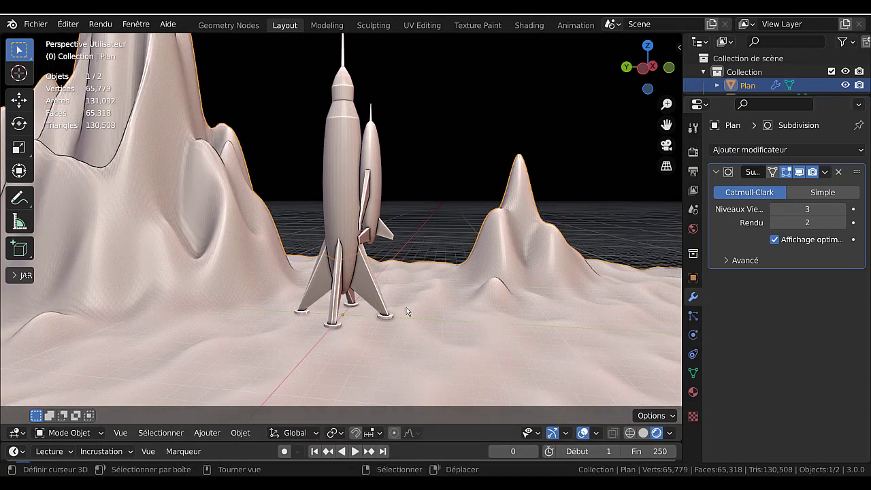
left_click(378, 200)
key("Tab")
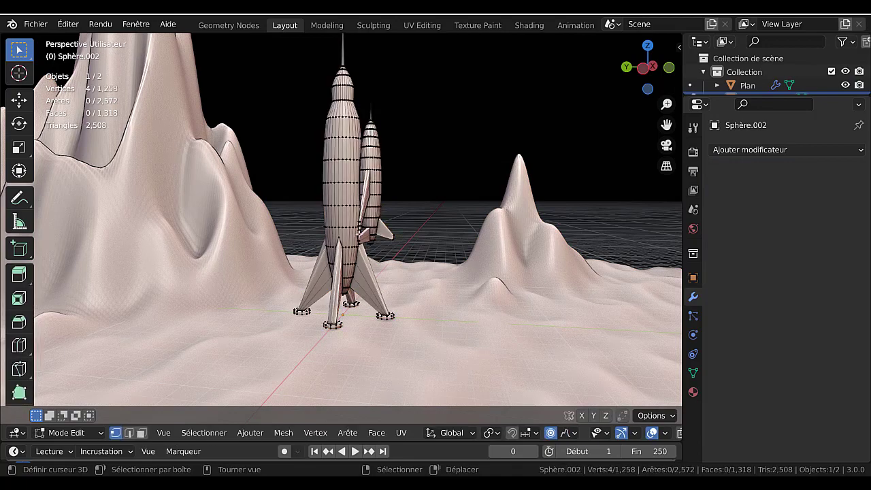
middle_click_drag(381, 224, 342, 236)
scroll(360, 211, "up", 5)
middle_click_drag(367, 196, 401, 238, "shift")
scroll(378, 204, "up", 3)
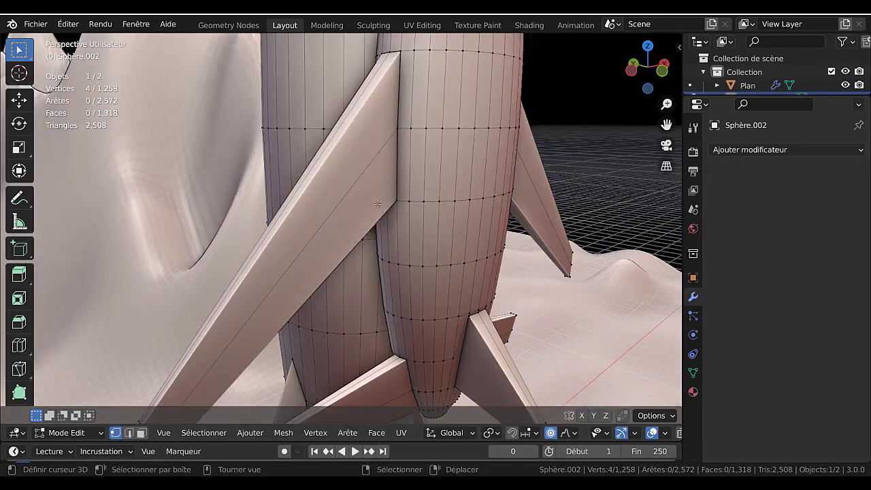
Step: Rip the root edges of both shuttle wings from the fuselage, leaving the torn edges in place
left_click(128, 433)
left_click(394, 162, "alt")
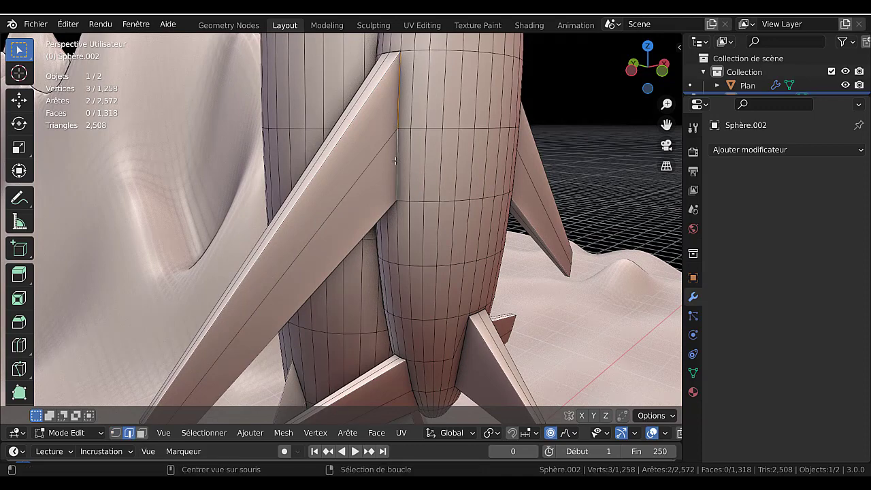
middle_click_drag(414, 181, 351, 226)
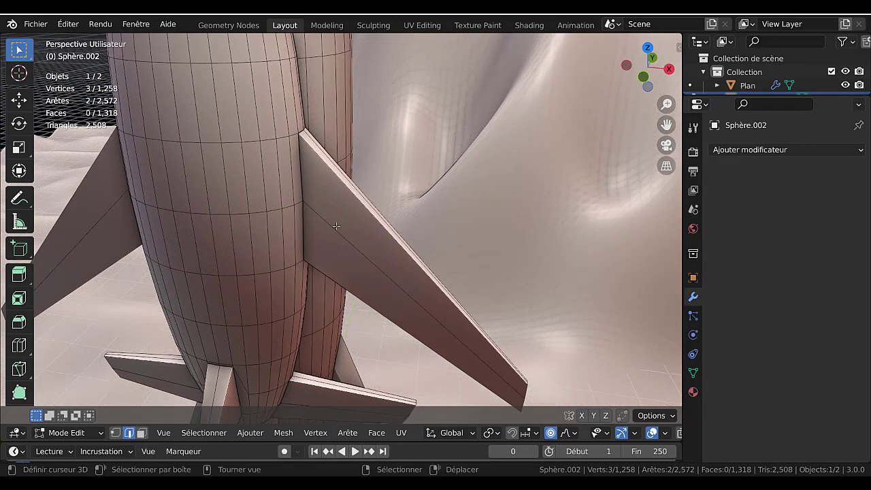
left_click(301, 188, "alt+shift")
middle_click_drag(302, 188, 423, 224)
key("v")
right_click(433, 226)
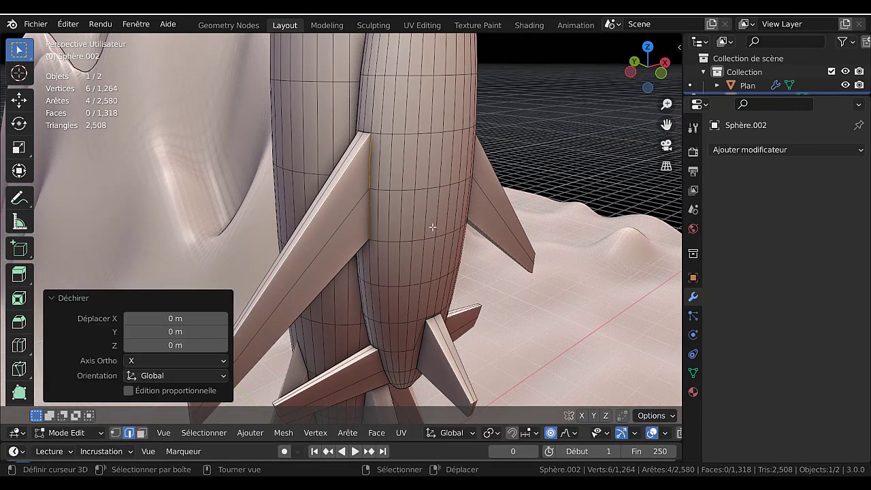
Step: Try to isolate the shuttle wings by selecting linked geometry from the edges along their middle
left_click(411, 245)
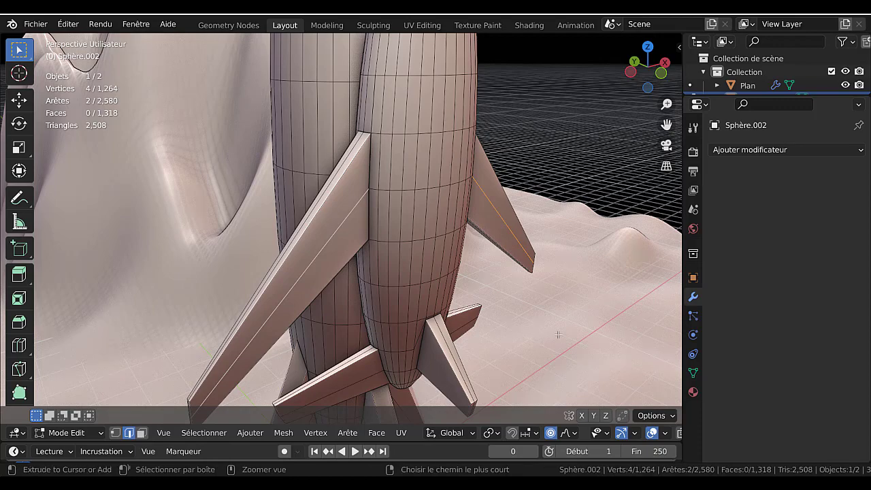
key("ctrl+l")
scroll(492, 271, "up", 5)
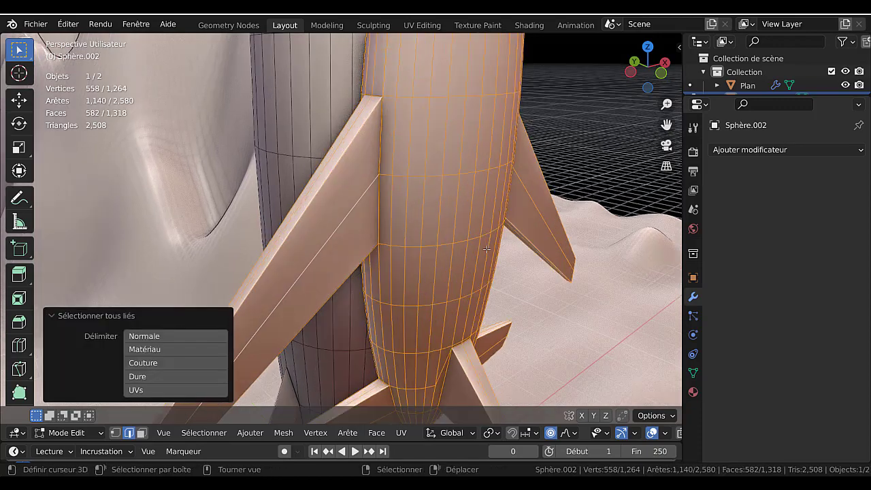
scroll(522, 230, "down", 4)
left_click(356, 210, "alt")
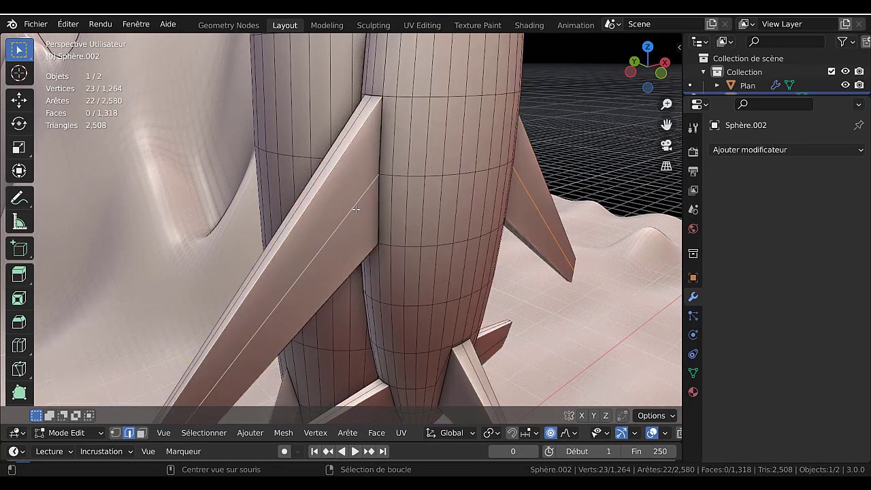
Step: Separate the faces of the shuttle's two wings and its smaller tail fins into their own object and leave mesh editing
left_click(144, 436)
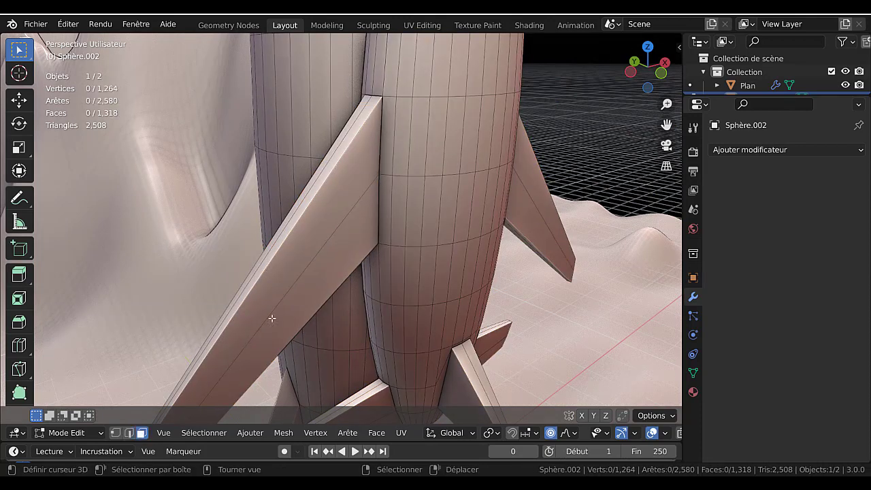
left_click(312, 264, "alt")
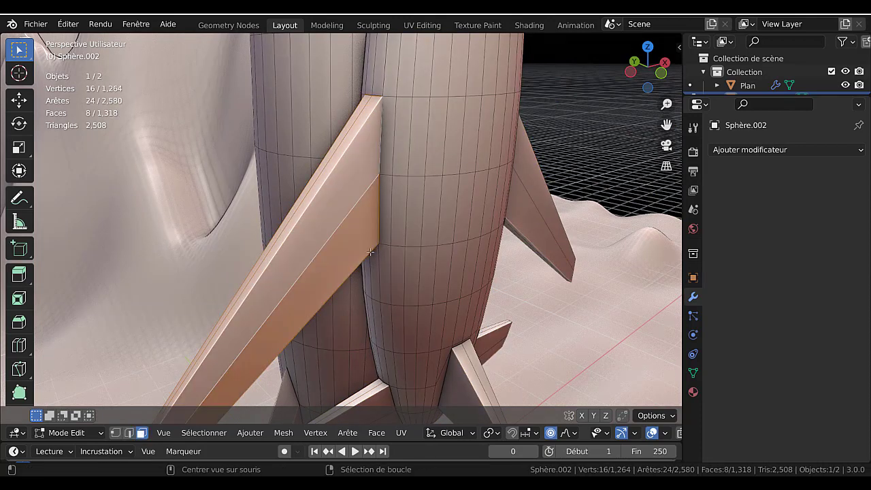
left_click(531, 205, "alt+shift")
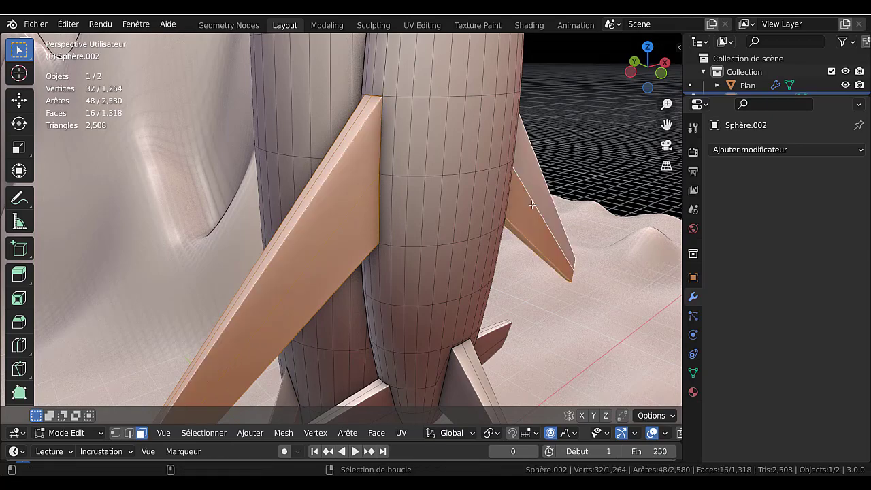
scroll(532, 209, "down", 3)
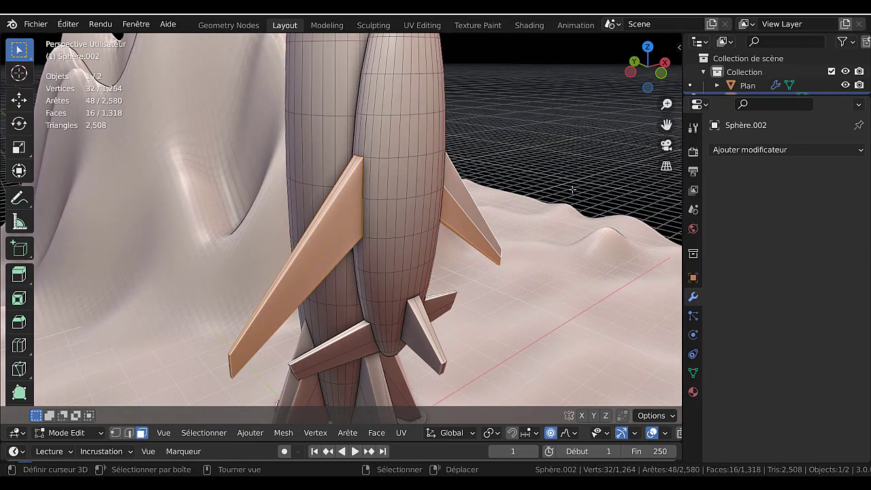
middle_click_drag(546, 250, 515, 179)
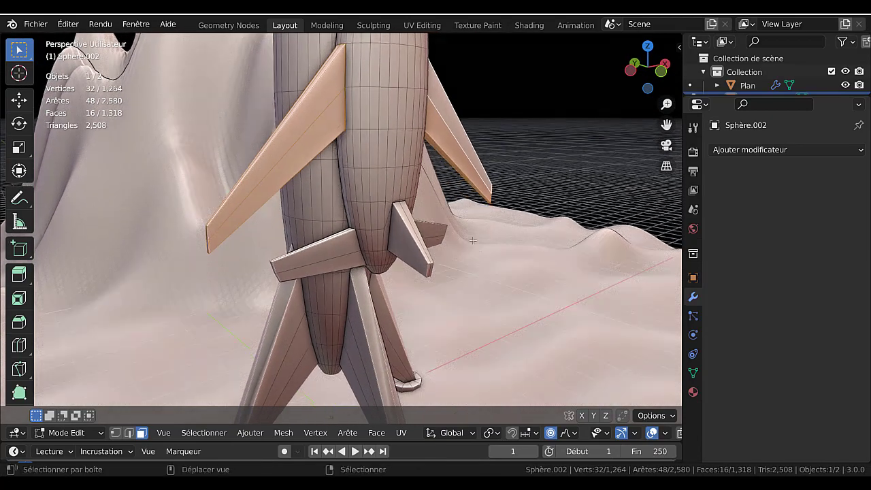
scroll(442, 254, "up", 2)
left_click(464, 243, "alt+shift")
left_click(341, 251, "alt+shift")
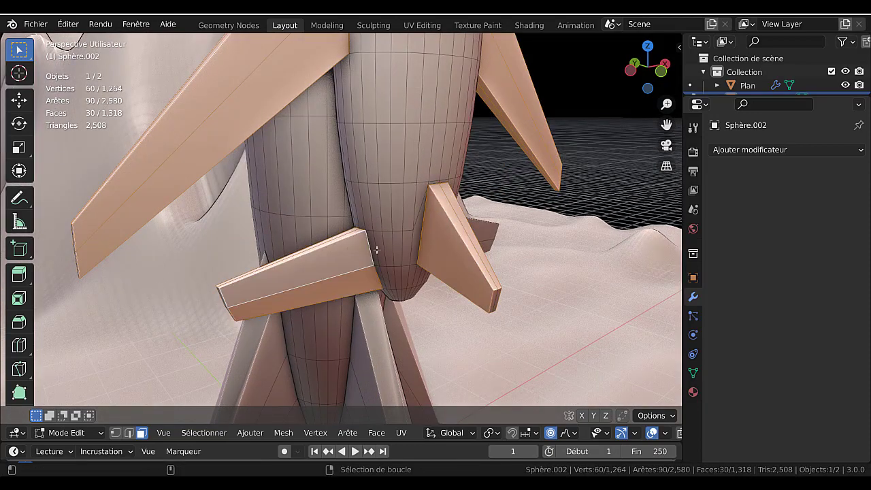
middle_click_drag(447, 258, 464, 272)
left_click(417, 266, "alt+shift")
scroll(401, 273, "down", 2)
scroll(472, 269, "down", 2)
key("p")
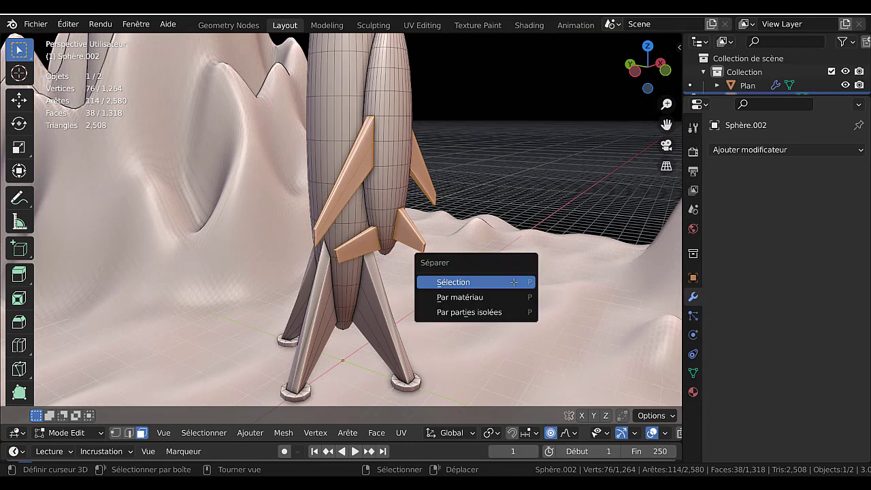
left_click(514, 285)
key("Tab")
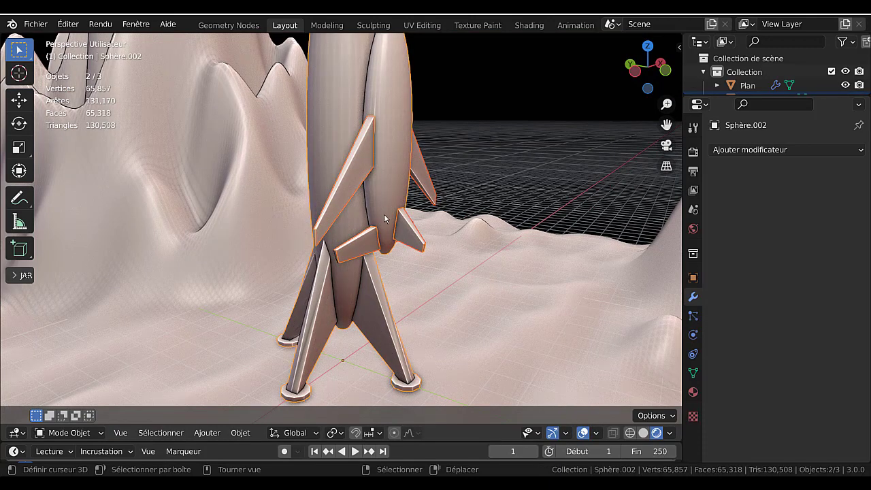
Step: Set the Workbench render colour mode to Aléatoire
left_click(429, 224)
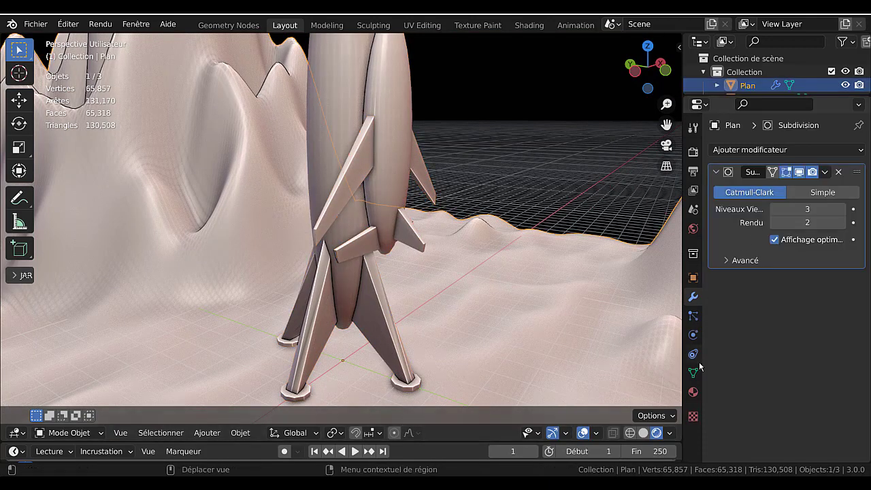
left_click(692, 391)
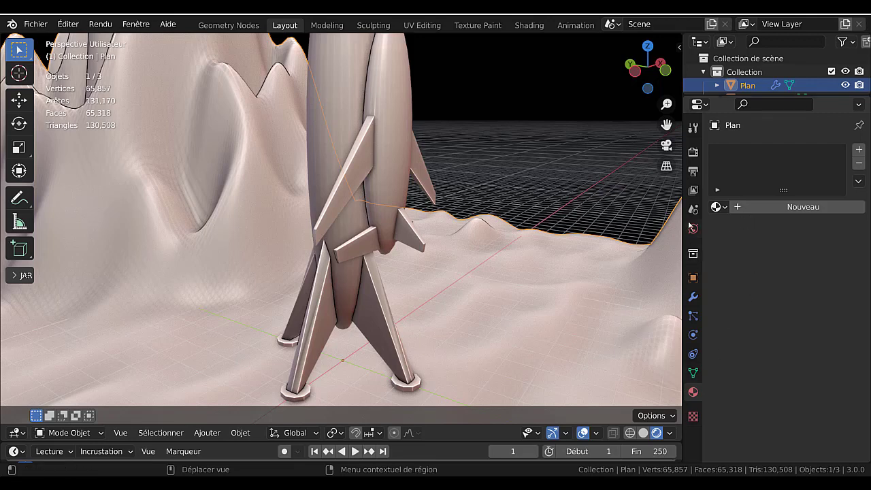
left_click(693, 153)
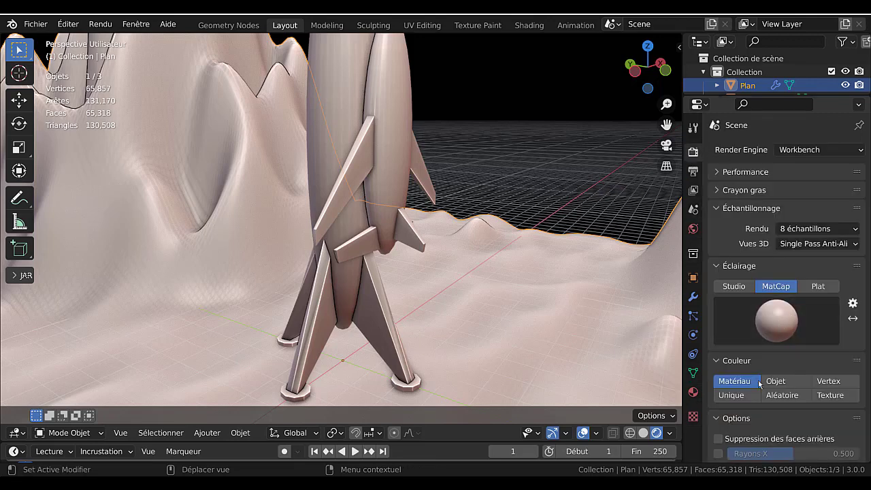
left_click(783, 396)
scroll(473, 282, "down", 5)
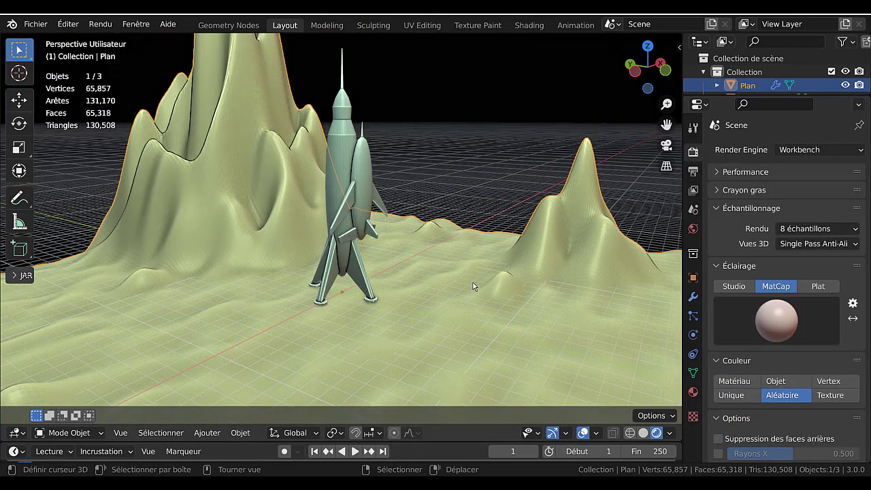
Step: Select the separated shuttle wings and fins object
scroll(474, 284, "up", 4)
key("Tab")
key("Tab")
key("Tab")
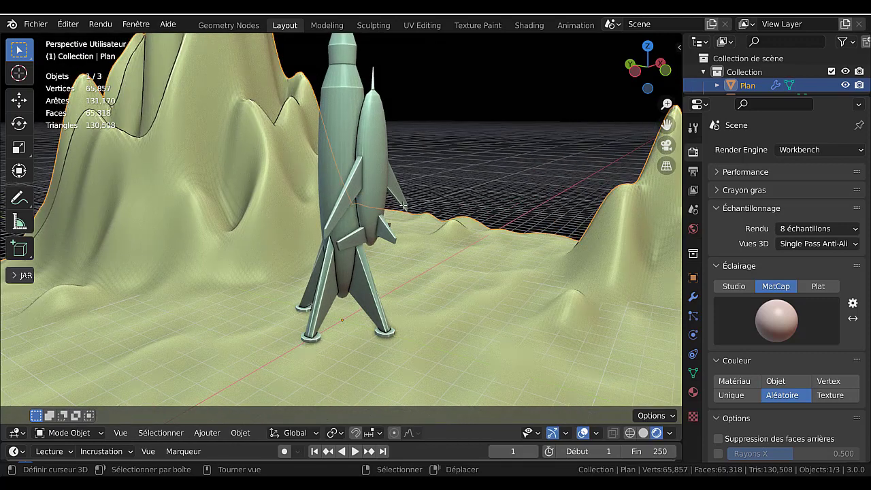
key("Tab")
left_click(394, 191)
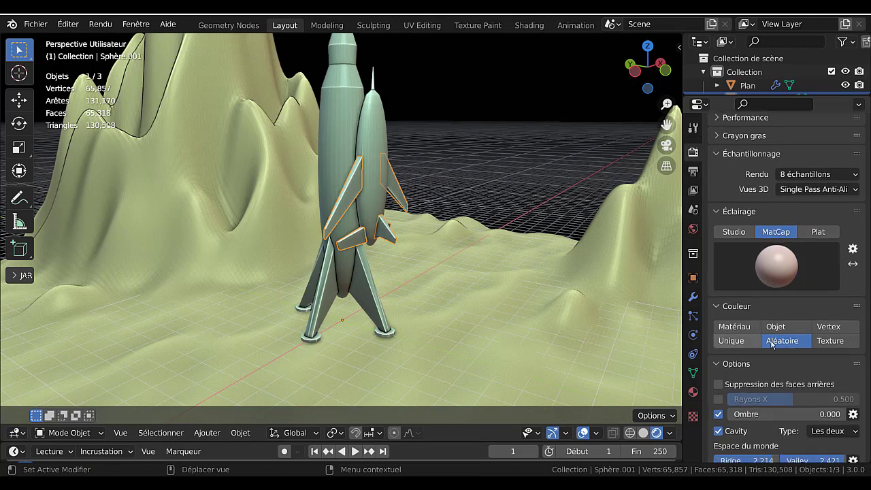
Step: Set the Workbench shadow (Ombre) intensity to 0.379 and deselect all objects
scroll(752, 386, "down", 3)
mouse_move(752, 382)
left_mouse_down()
mouse_move(796, 378)
mouse_move(771, 378)
left_mouse_up()
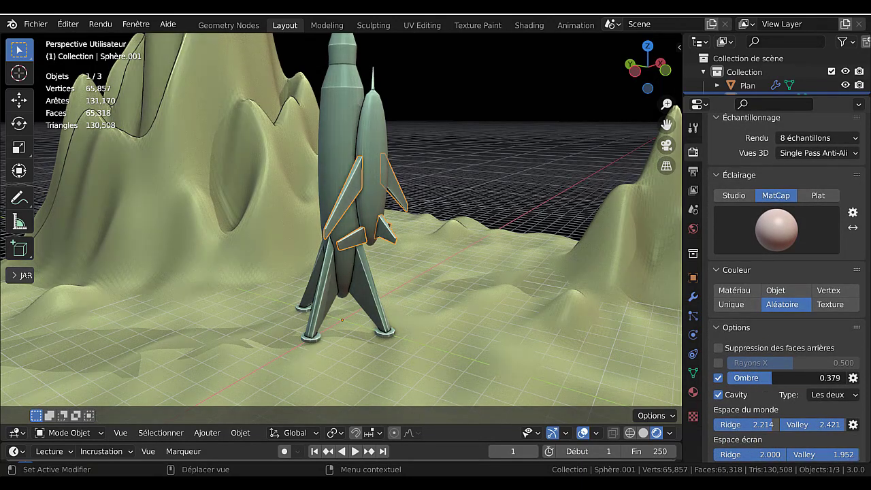
key("alt+a")
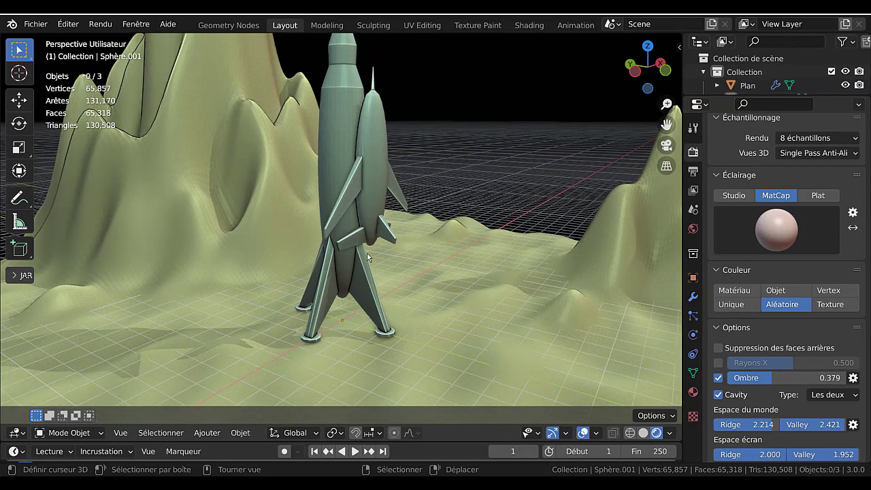
Step: Examine which parts belong to the rocket body mesh and which to the separated wings and fins object
left_click(366, 266)
key("Tab")
scroll(361, 204, "up", 3)
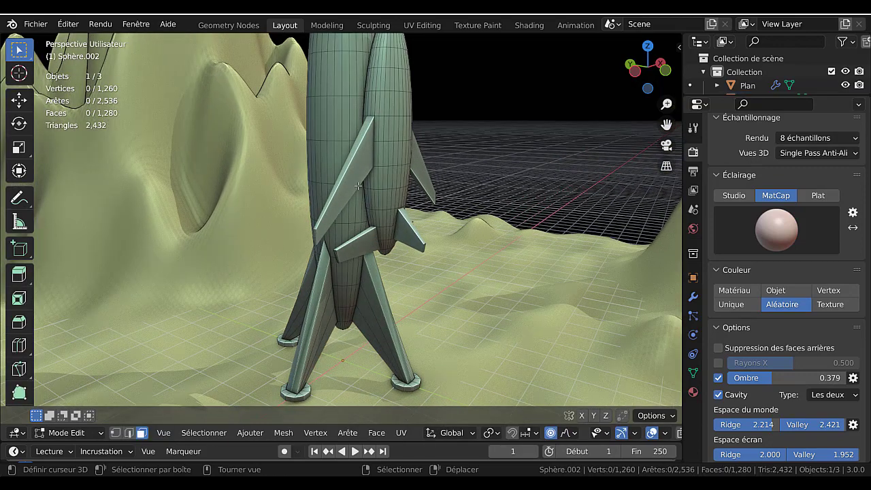
left_click(358, 185)
key("Tab")
right_click(355, 177)
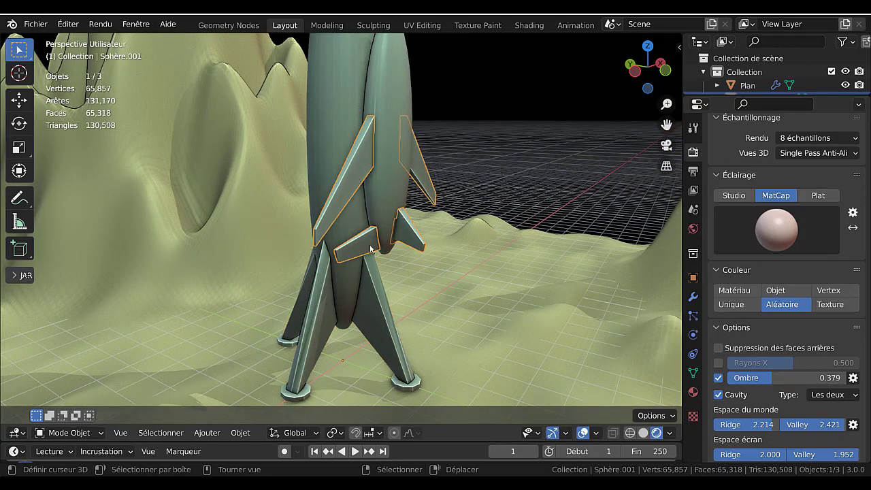
right_click(378, 300)
key("Tab")
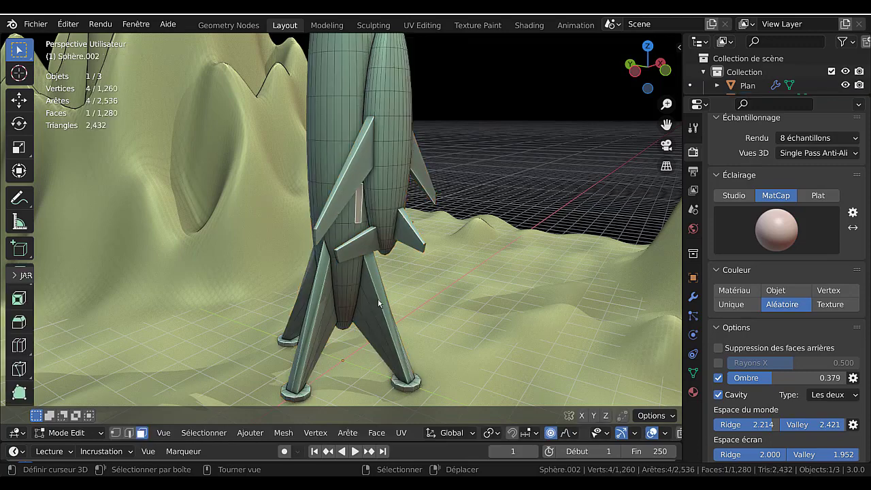
key("Tab")
right_click(359, 168)
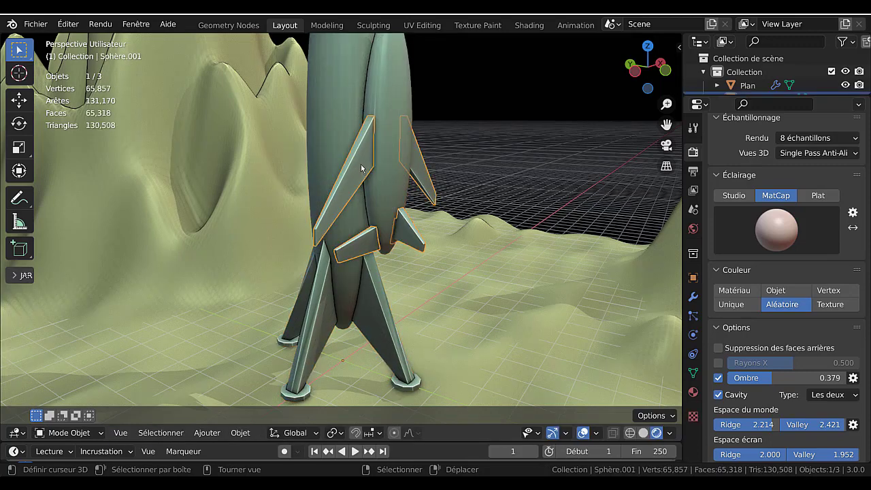
right_click_drag(311, 262, 229, 270)
right_click(229, 270)
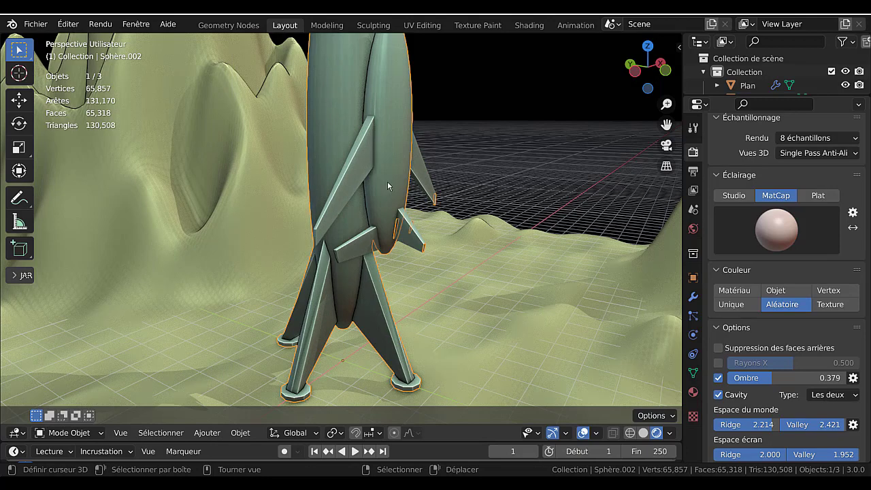
Step: Try the Texture, Unique, Matériau and Objet colour modes for the Workbench render and return to Aléatoire
left_click(825, 307)
left_click(731, 304)
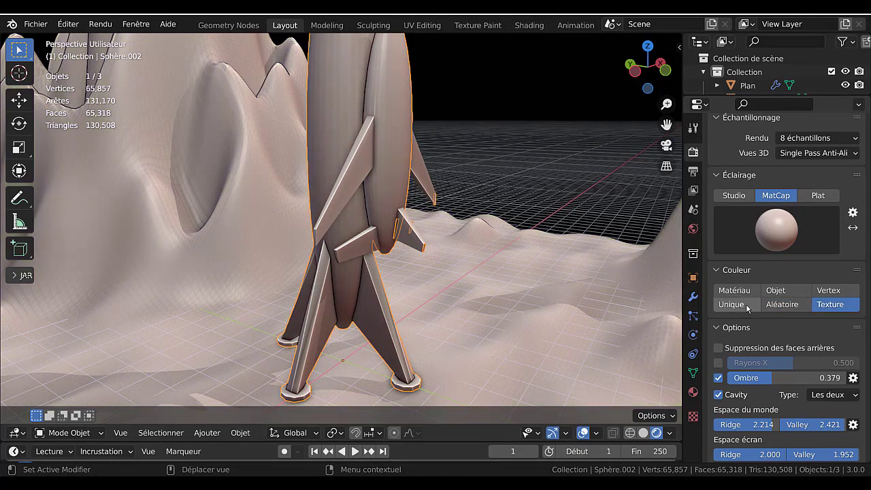
left_click(734, 291)
left_click(783, 292)
left_click(786, 304)
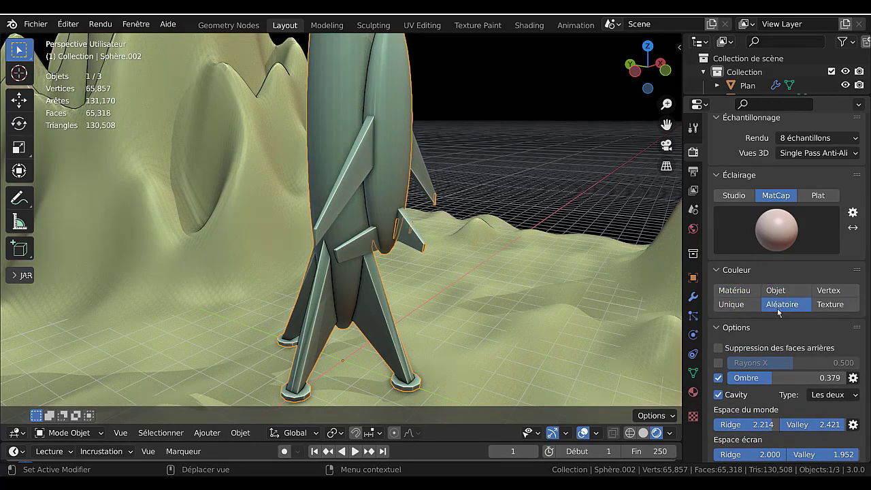
left_click(719, 348)
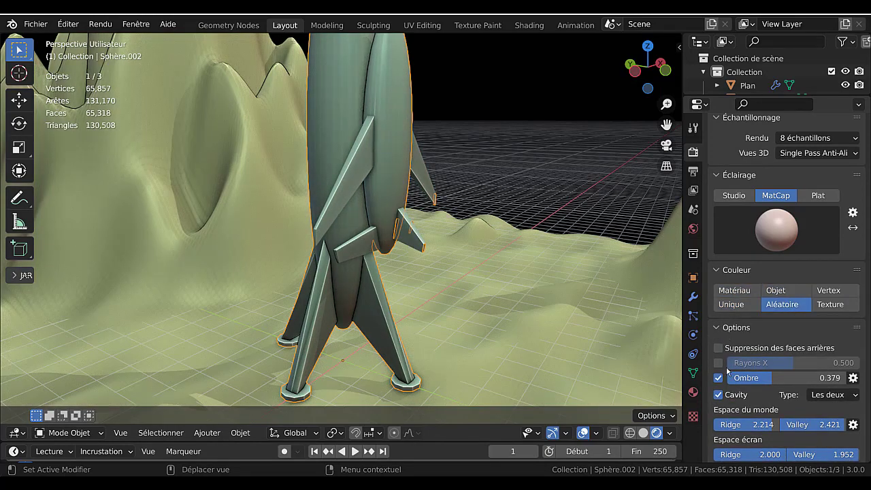
scroll(752, 369, "down", 3)
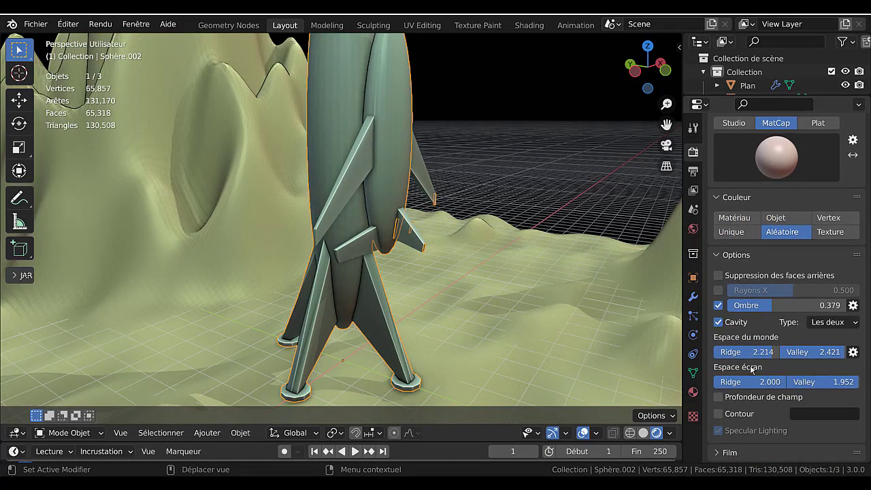
scroll(749, 368, "up", 1)
Step: Select a horizontal band of six faces near the shuttle's nose and extrude them inward along normals by about 0.027 m
left_click(500, 196)
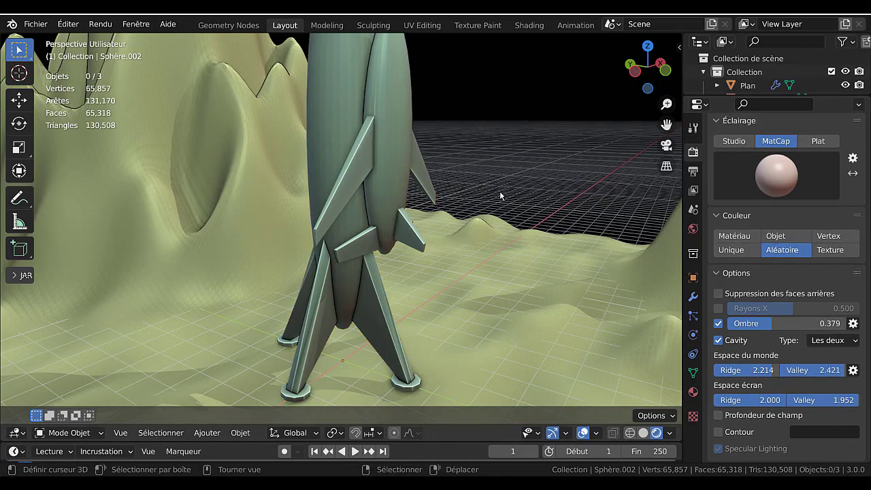
scroll(476, 189, "down", 5)
key("Tab")
scroll(490, 197, "up", 3)
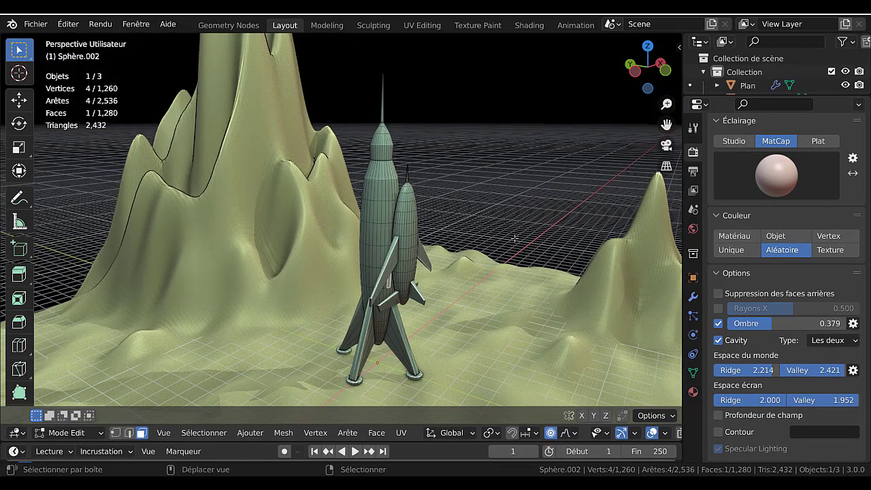
middle_click_drag(514, 239, 467, 248)
scroll(462, 246, "up", 5)
right_click(380, 228)
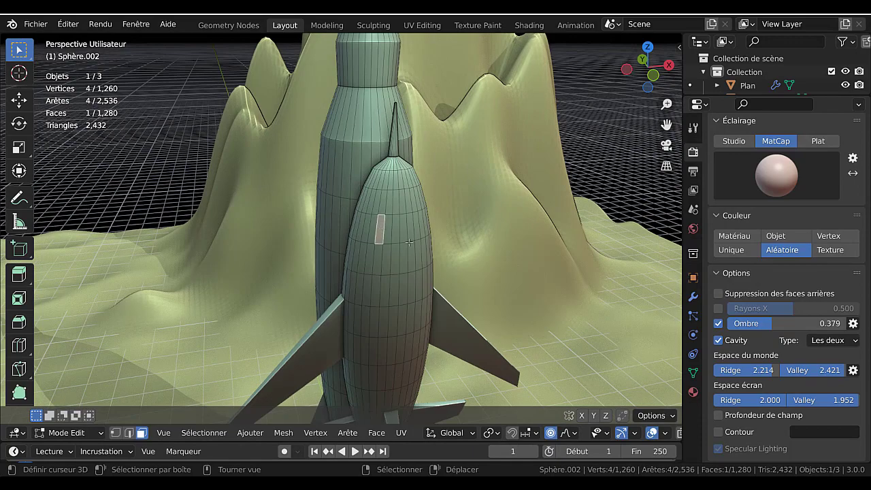
middle_click_drag(409, 242, 435, 242)
left_click(366, 224, "ctrl")
scroll(400, 243, "down", 3)
key("alt+e")
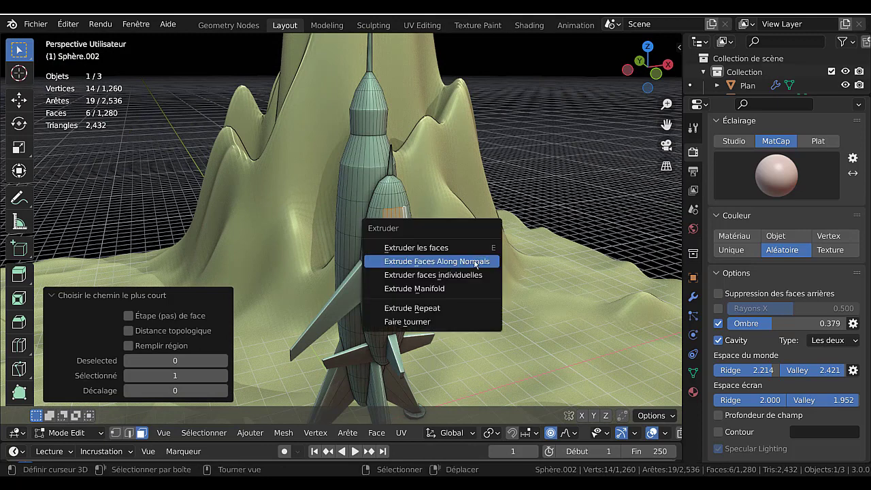
left_click(475, 262)
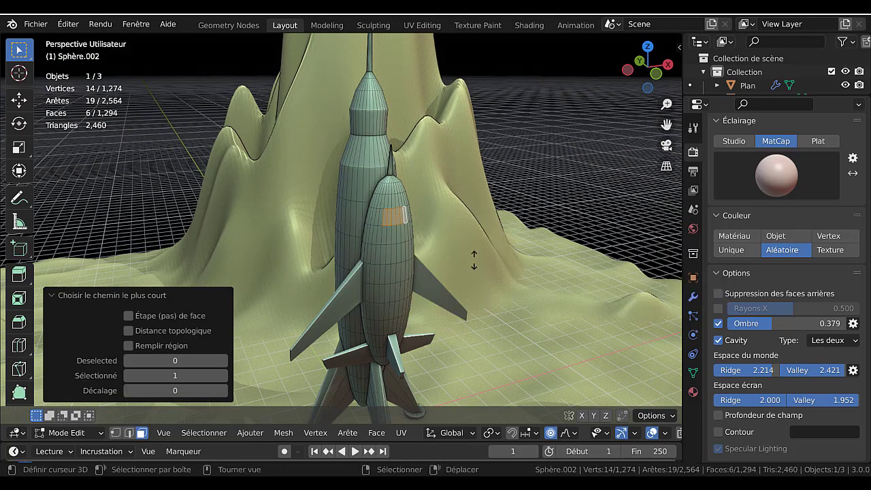
left_click(459, 297)
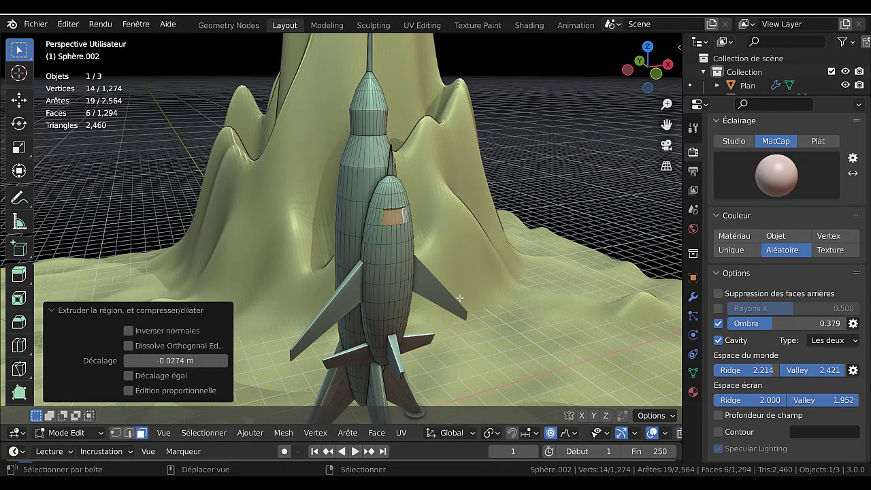
Step: Separate the recessed cockpit window faces into their own object, leave mesh editing and select the rocket body
scroll(463, 293, "up", 4)
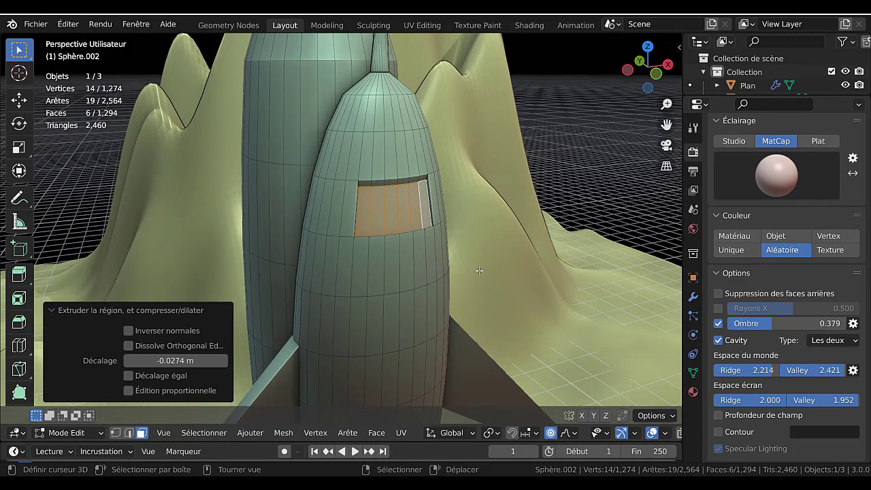
key("p")
left_click(479, 270)
key("Tab")
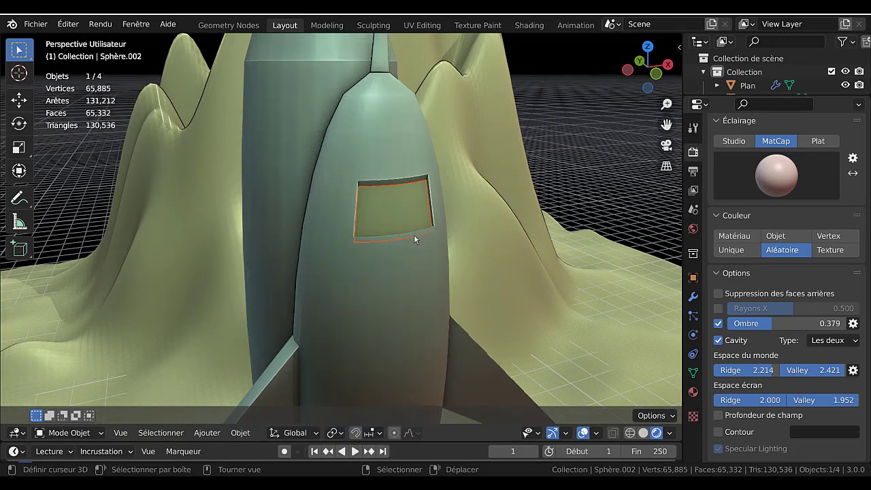
scroll(415, 239, "down", 4)
left_click(370, 244)
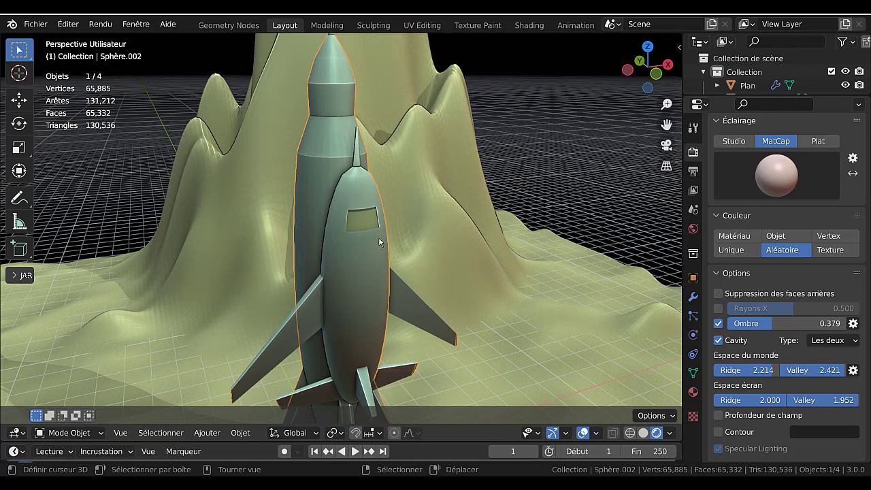
Step: Add a UV sphere with 32 segments, 16 rings and 1 m radius, and move it into the sky above the rocket
middle_click_drag(377, 268, 455, 238)
scroll(455, 238, "down", 4)
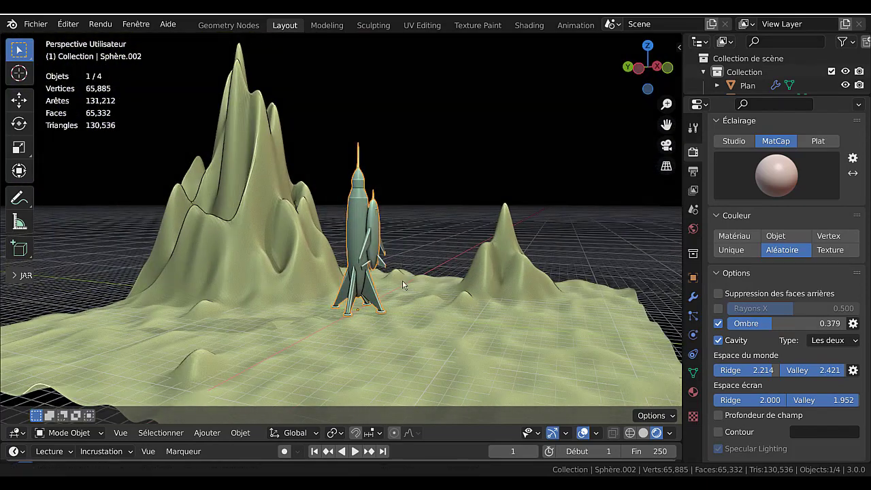
middle_click_drag(403, 279, 406, 296, "shift")
left_click(207, 434)
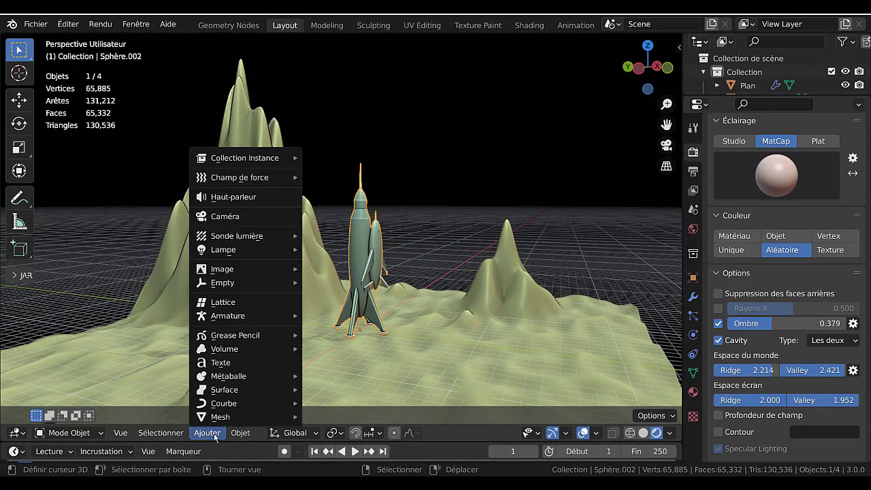
mouse_move(210, 419)
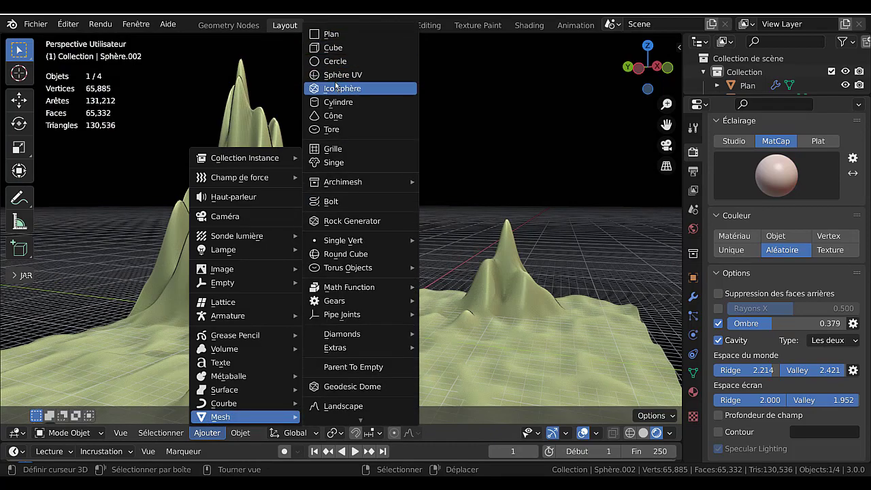
left_click(374, 76)
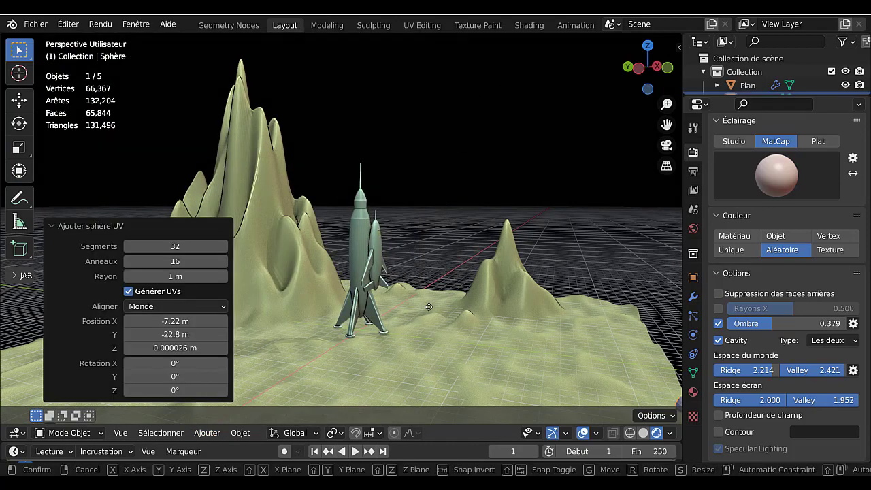
key("g")
left_click(457, 147)
scroll(421, 216, "down", 4)
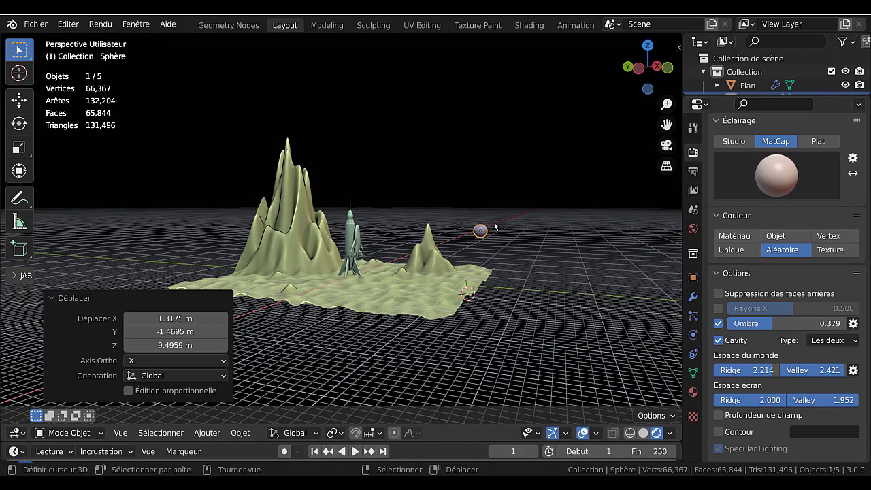
key("g")
left_click(406, 163)
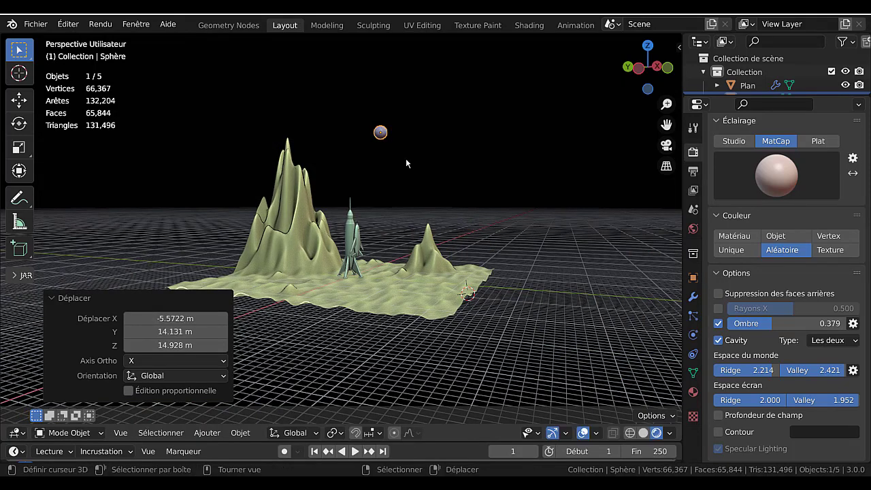
Step: Scale the sphere up by about 6.2 and give it smooth shading (Ombrage lissé)
key("s")
left_click(468, 269)
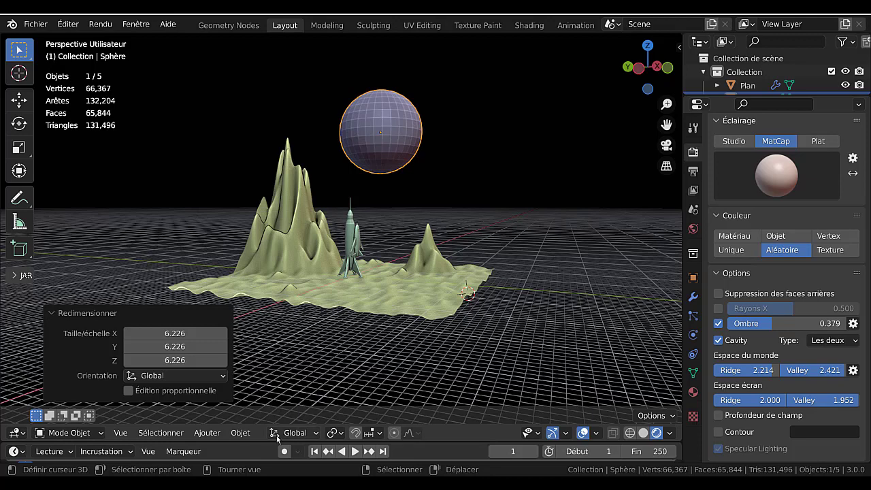
left_click(241, 433)
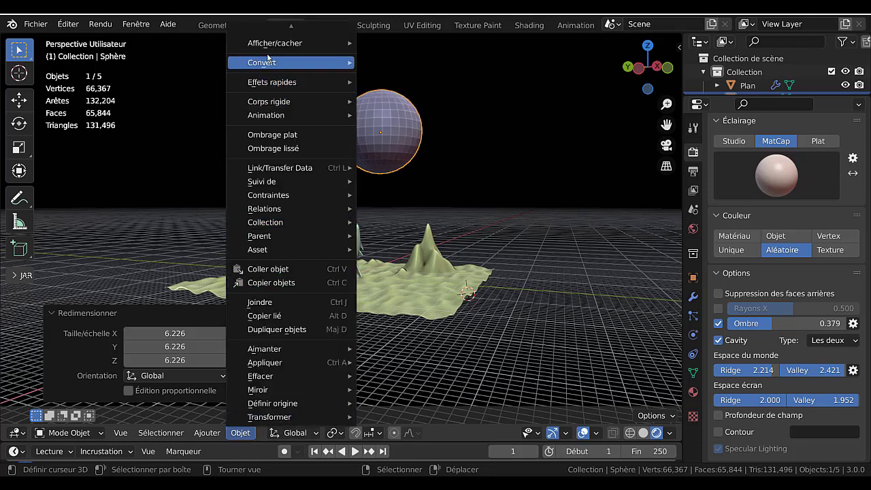
left_click(285, 151)
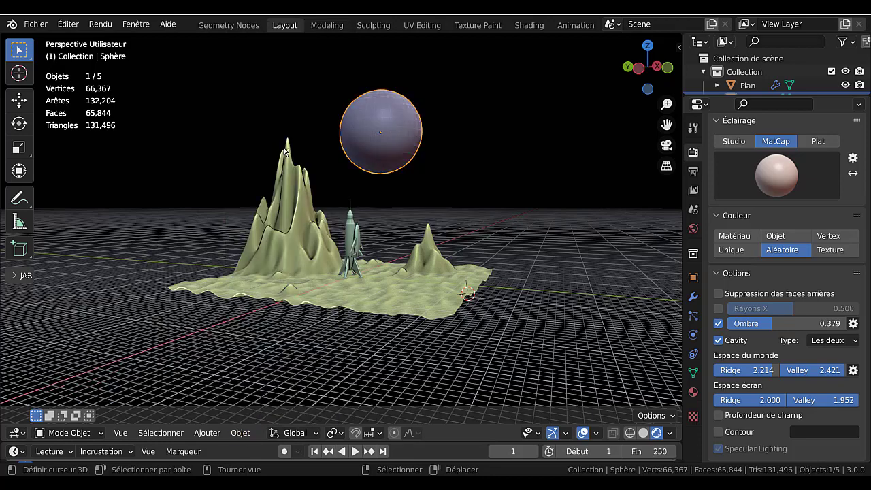
Step: Move the sphere about 47.2 m along the global X axis, behind the rocket and mountains
middle_click_drag(400, 171, 433, 191)
key("g")
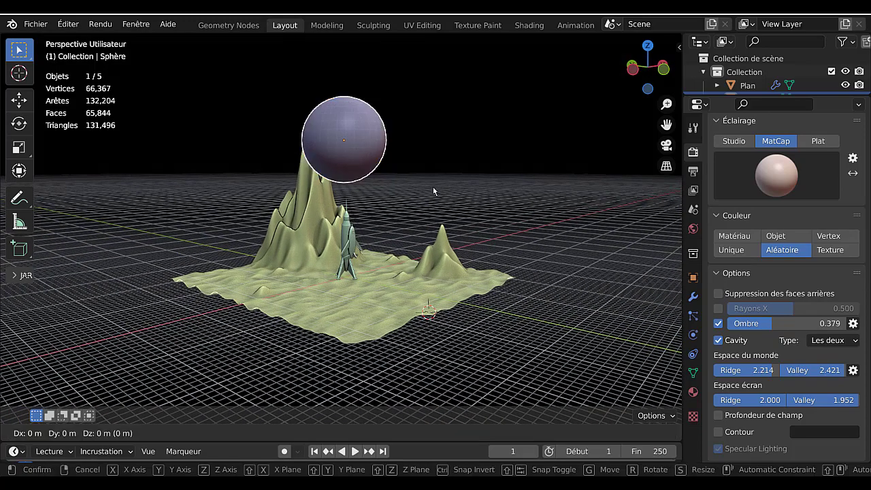
key("x")
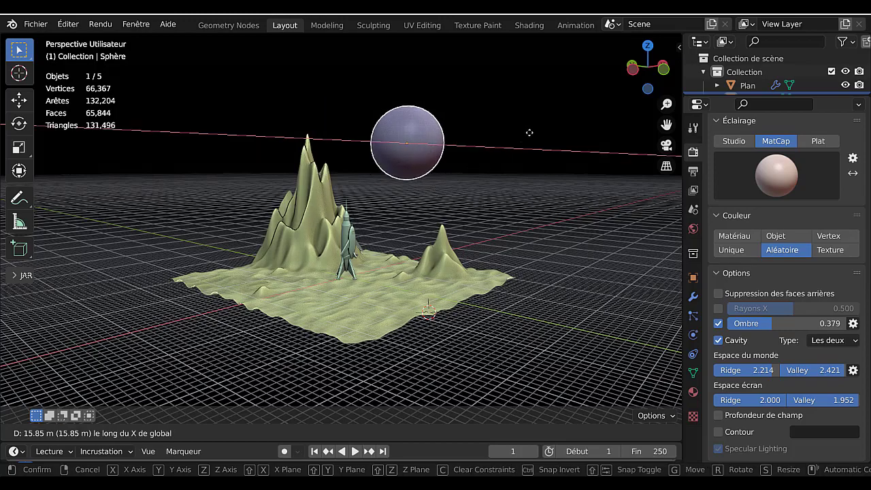
left_click(412, 178)
middle_click_drag(417, 179, 490, 181)
scroll(490, 181, "up", 5)
scroll(490, 181, "up", 2)
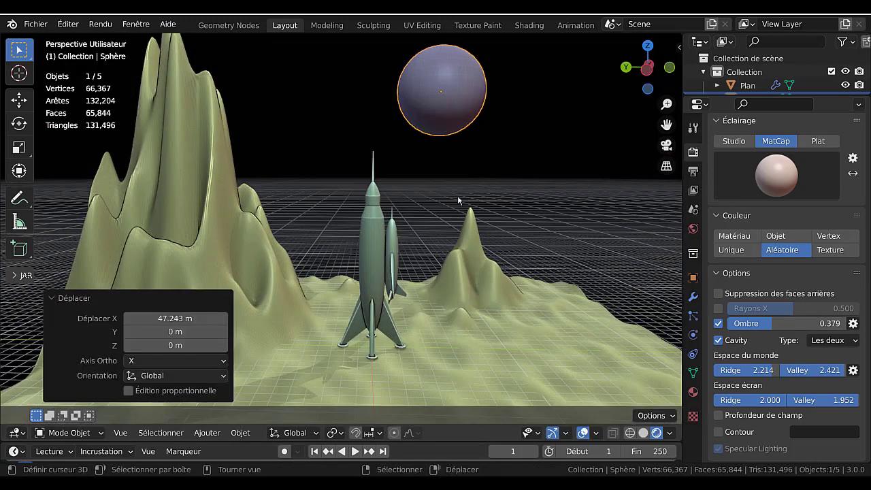
Step: Collapse the move settings and widen the 3D viewport by narrowing the properties area
left_click(195, 297)
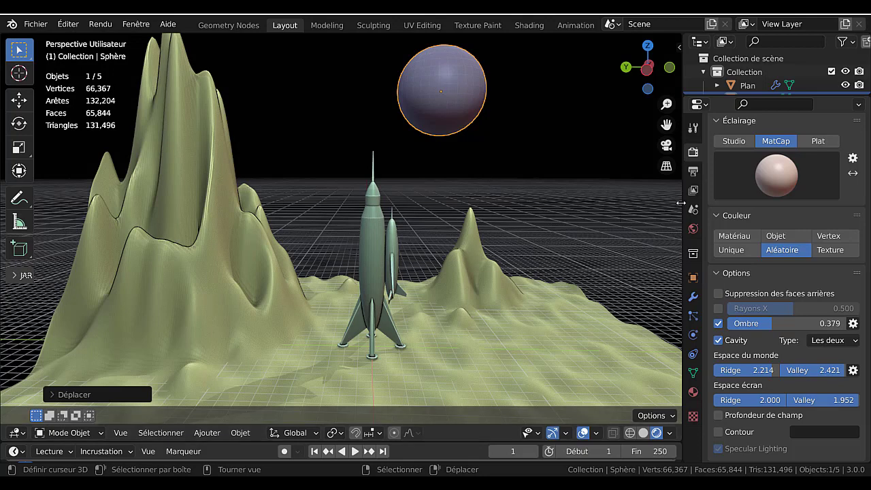
left_click_drag(681, 202, 750, 205)
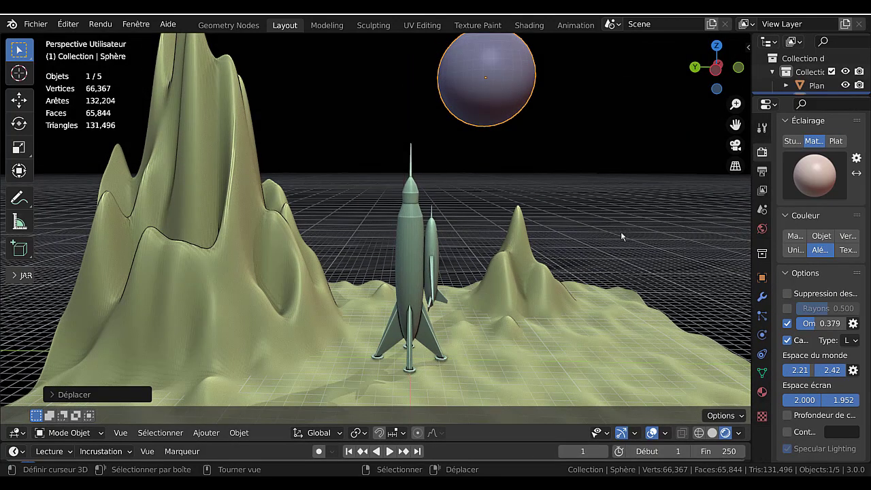
scroll(622, 237, "down", 1)
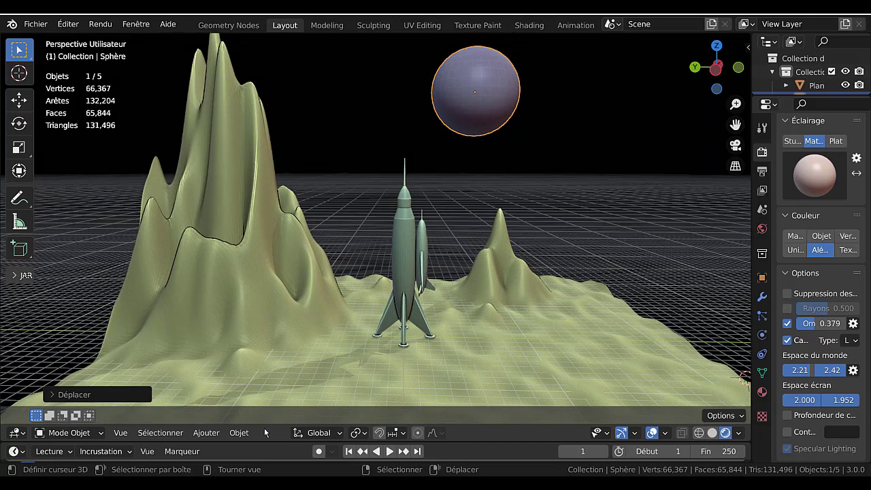
Step: Add a camera to the scene and align it to a wider view framing the mountains, rocket and planet
left_click(196, 434)
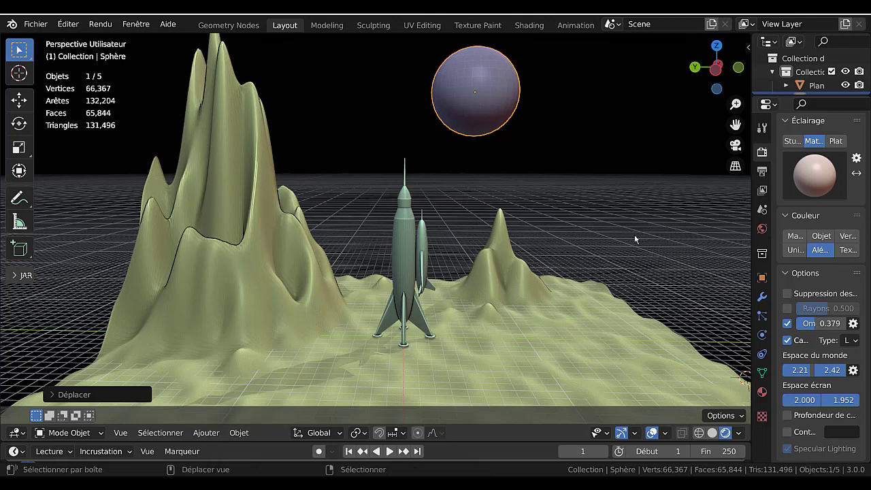
key("shift+a")
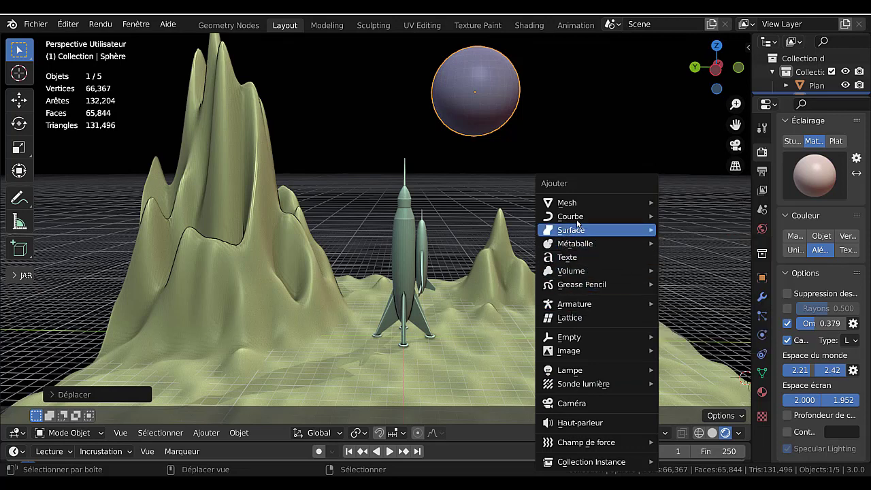
left_click(571, 403)
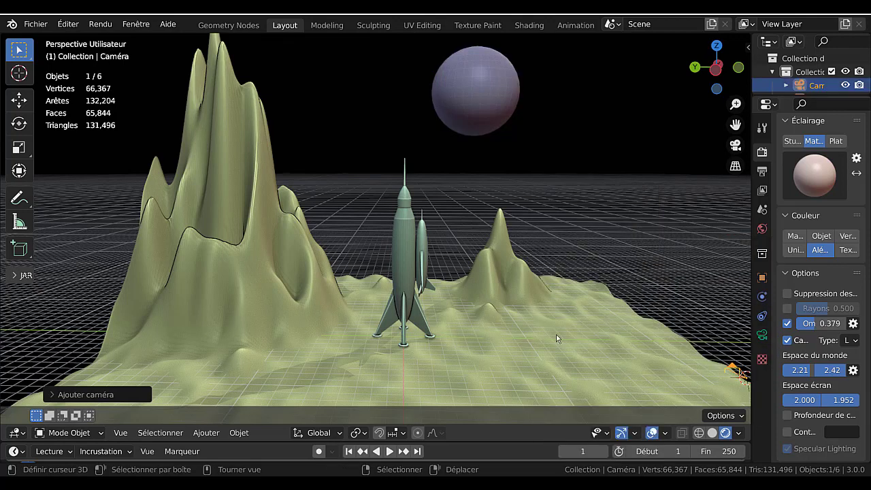
scroll(527, 283, "down", 4)
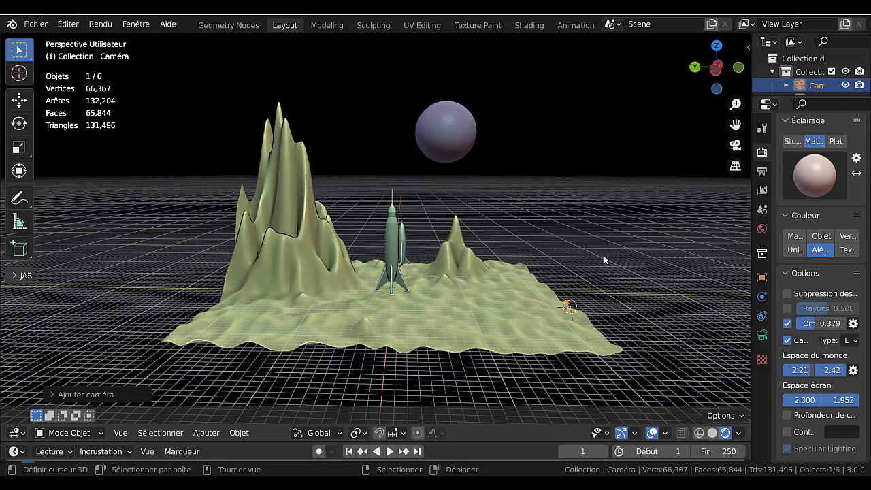
key("ctrl+alt+KP_0")
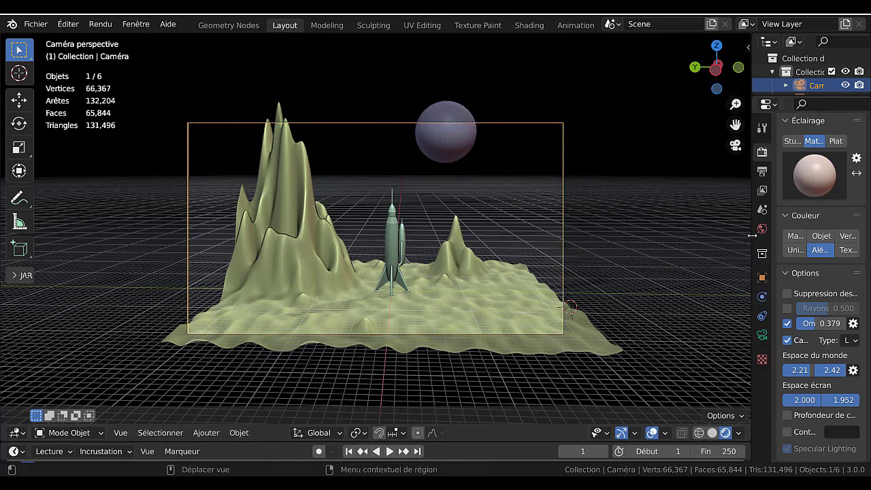
Step: Set the camera's focal length to 41 mm and move the camera so the peaks and planet fit inside its frame
left_click_drag(751, 235, 635, 238)
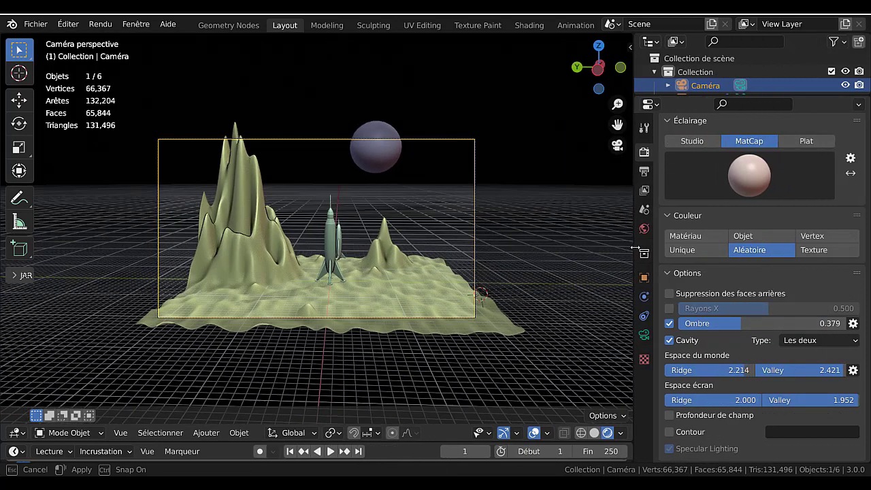
left_click(644, 336)
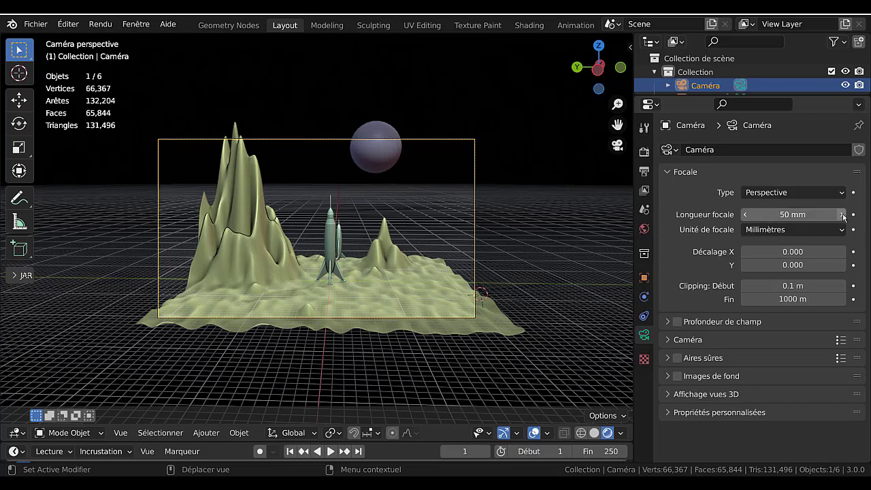
left_click_drag(793, 215, 746, 215)
key("g")
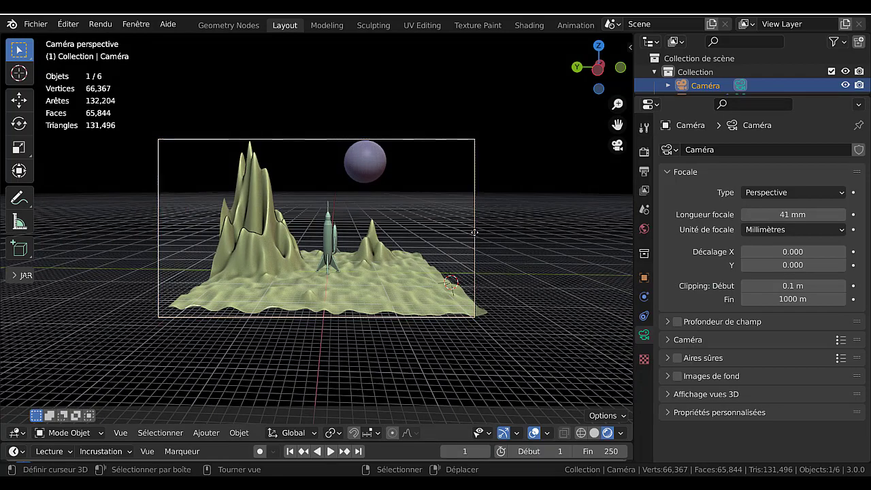
left_click(530, 122)
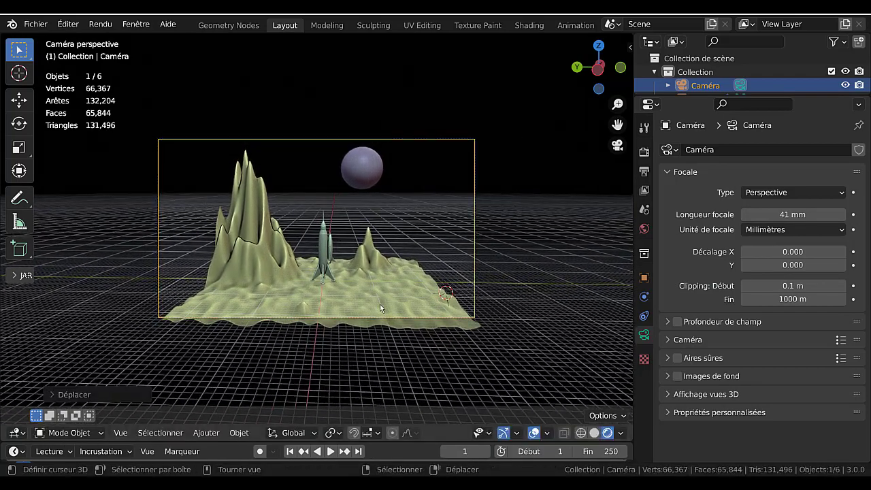
Step: Render the current frame, examine the whole image, and close the render window
key("F12")
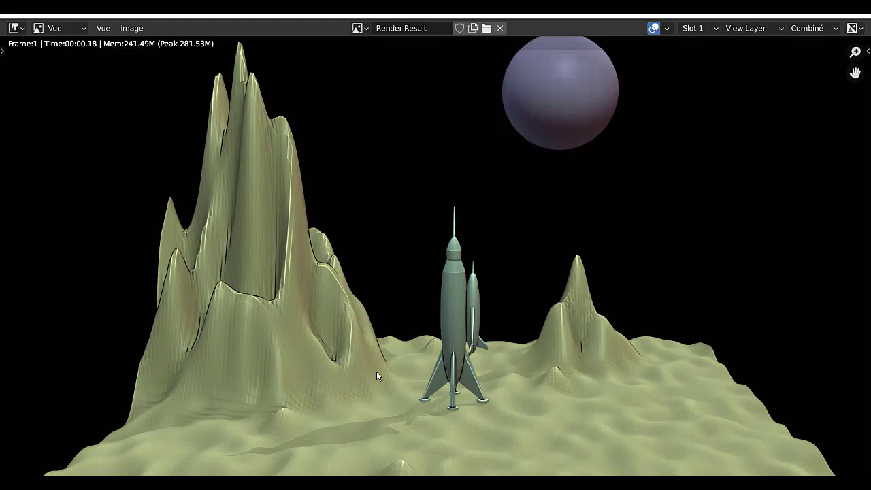
scroll(378, 376, "up", 1)
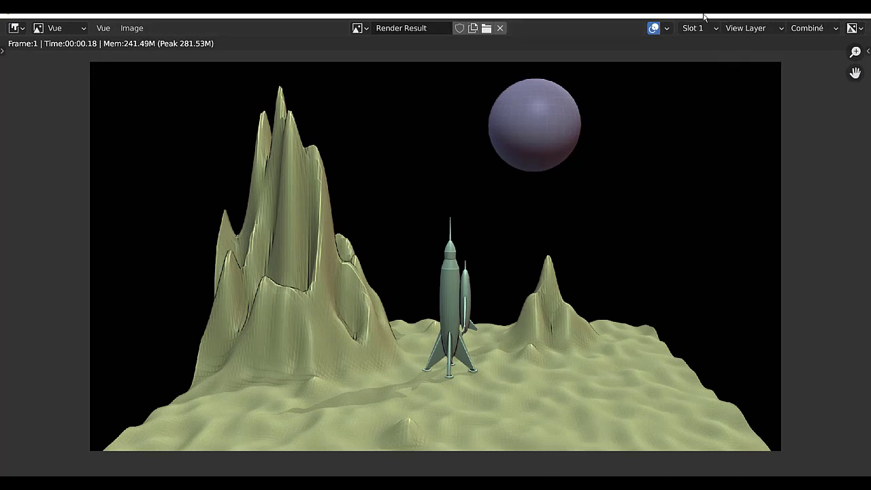
left_click(841, 15)
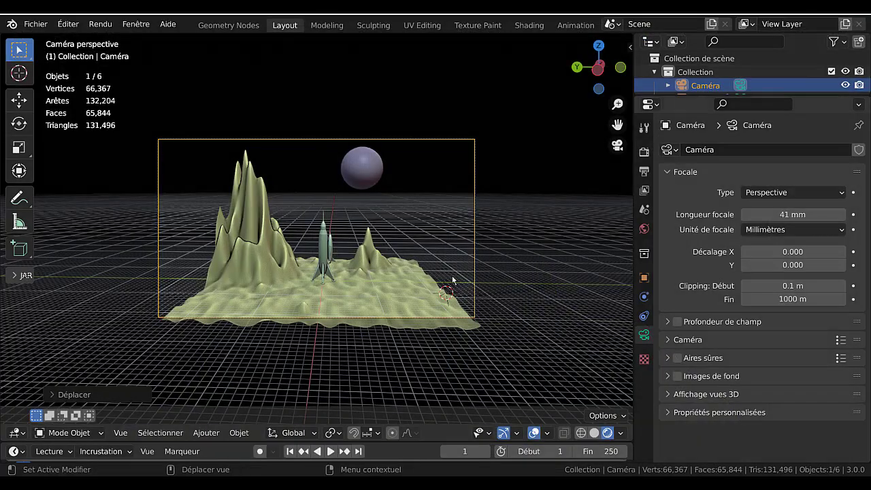
Step: Review the available render engines in the render settings and keep Workbench selected
scroll(397, 301, "up", 2)
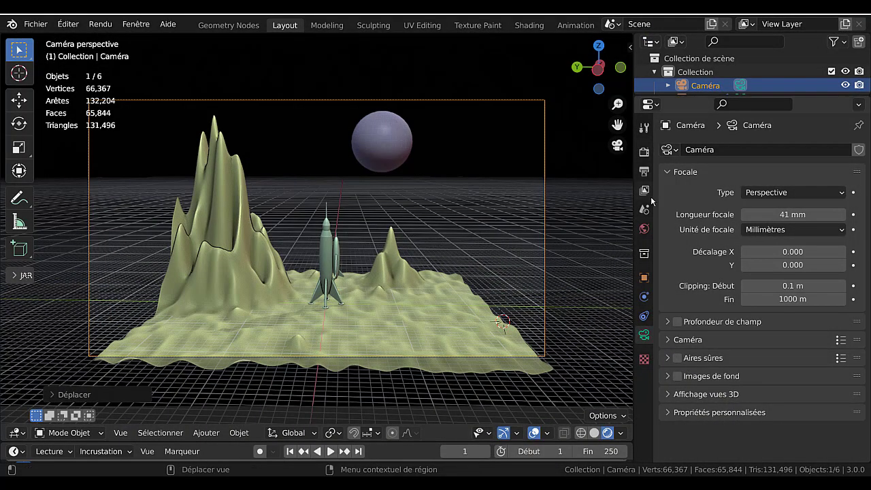
left_click(644, 151)
left_click(778, 150)
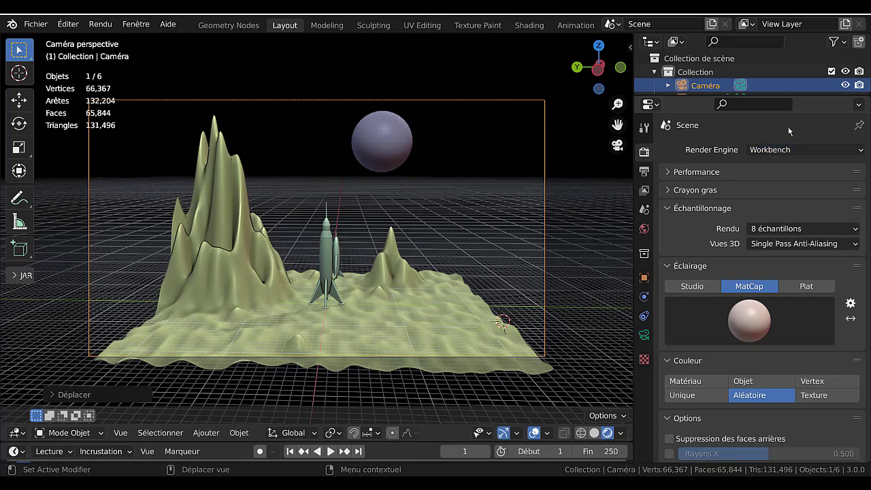
left_click(786, 151)
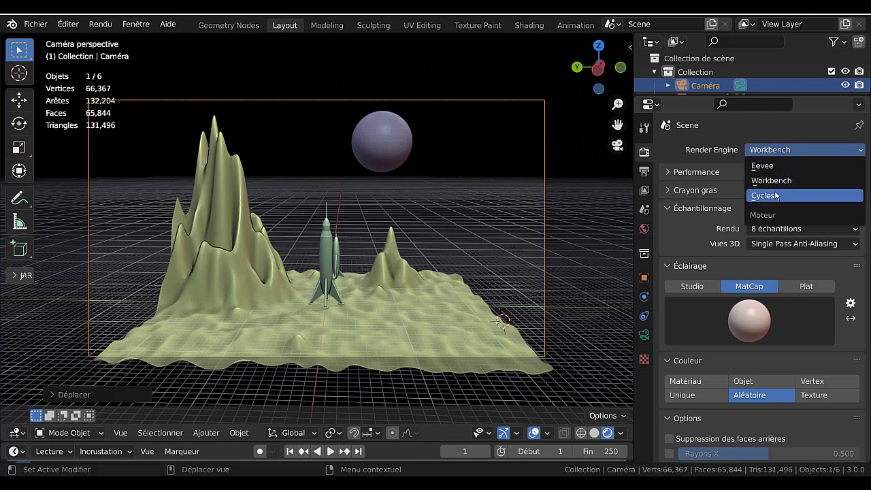
left_click(778, 181)
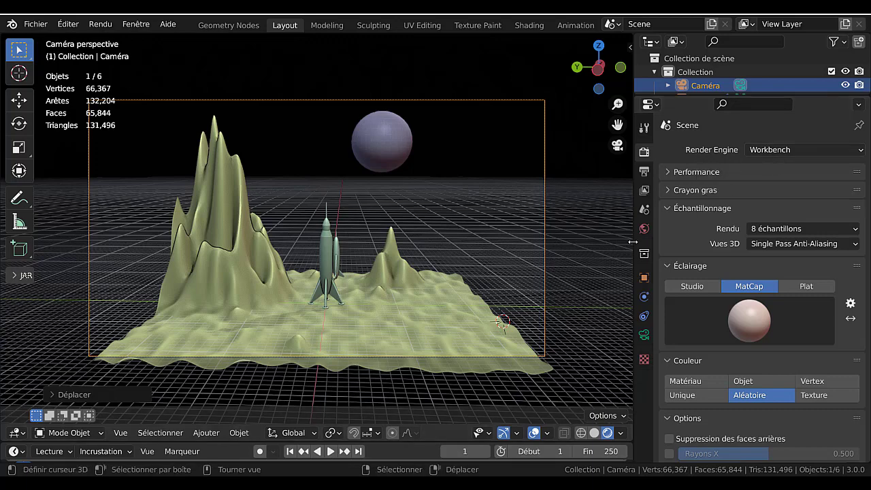
Step: Narrow the properties area to enlarge the 3D viewport and fit the camera frame to it
mouse_move(632, 241)
left_mouse_down()
mouse_move(684, 242)
mouse_move(646, 241)
left_mouse_up()
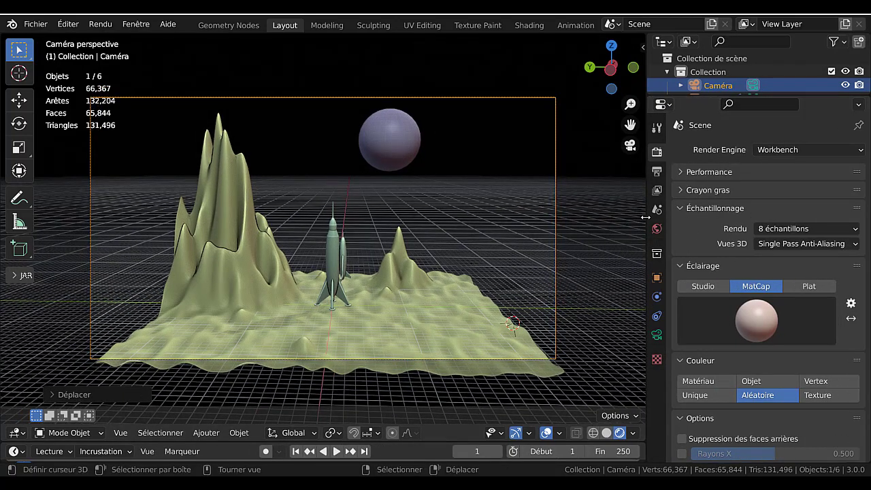
left_click_drag(643, 218, 769, 242)
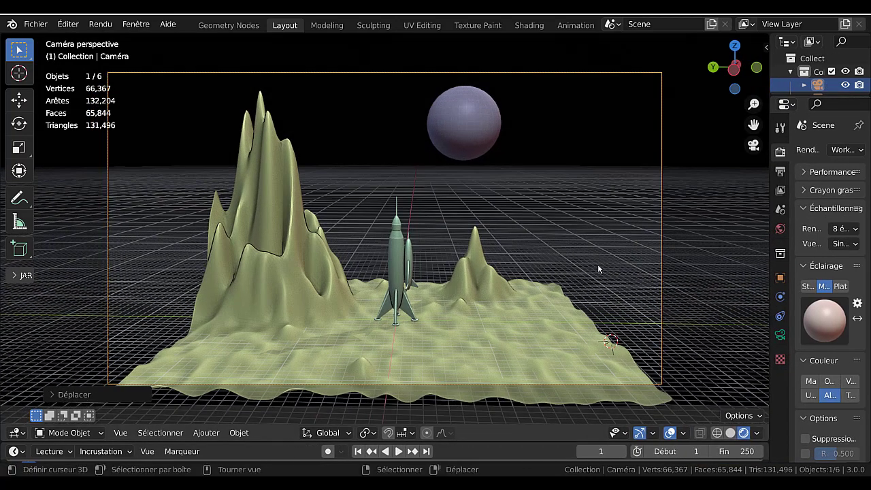
key("Home")
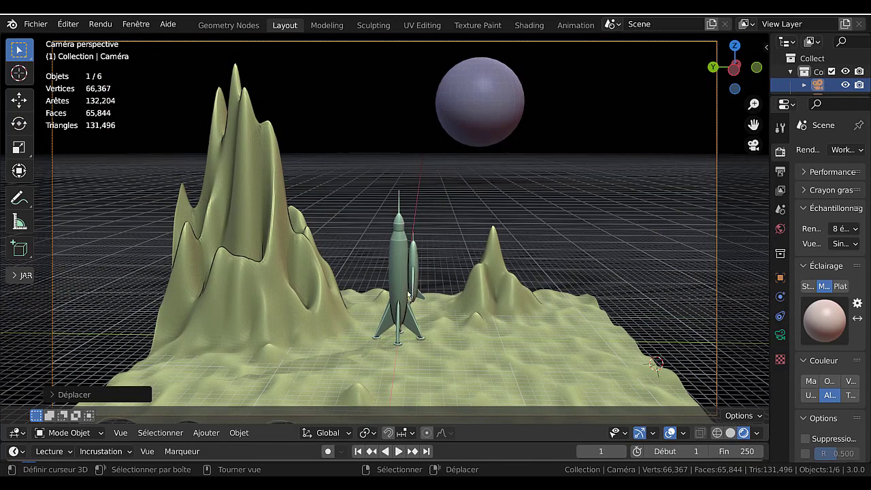
Step: Try moving the rocket body to check whether the shuttle's wings follow it, and cancel the move
scroll(436, 292, "up", 2)
left_click(408, 292)
key("g")
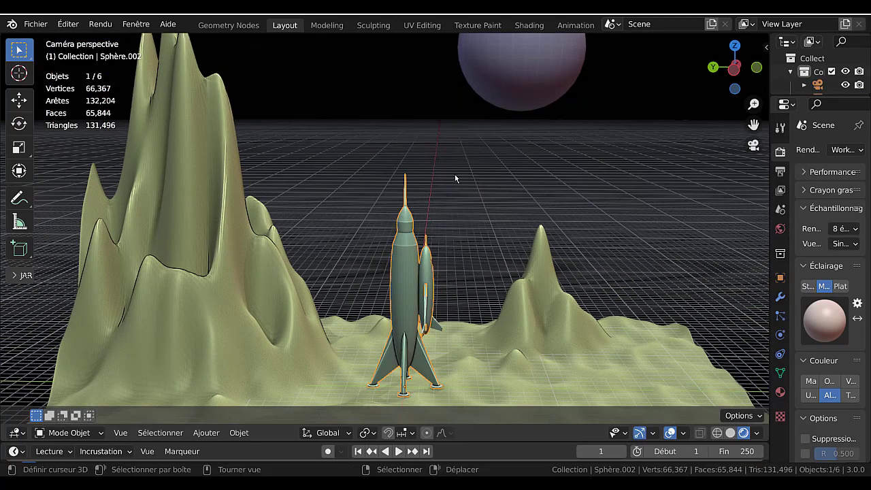
key("Escape")
left_click(427, 333)
mouse_move(426, 335)
middle_mouse_down()
mouse_move(427, 347)
mouse_move(421, 323)
middle_mouse_up()
scroll(422, 322, "up", 4)
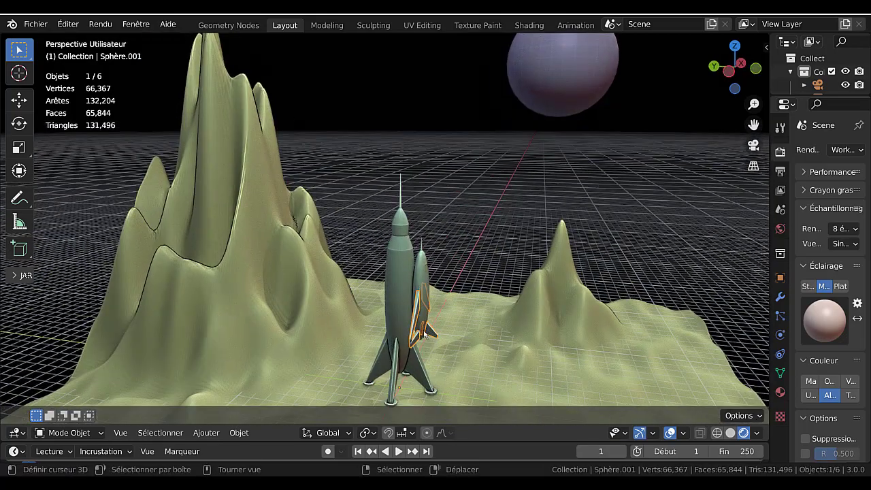
scroll(441, 328, "up", 3)
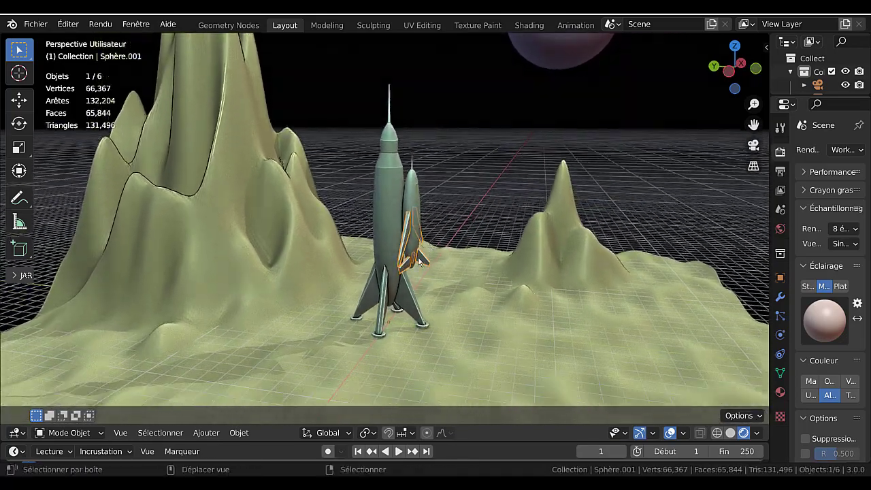
scroll(392, 217, "up", 3)
key("shift+d")
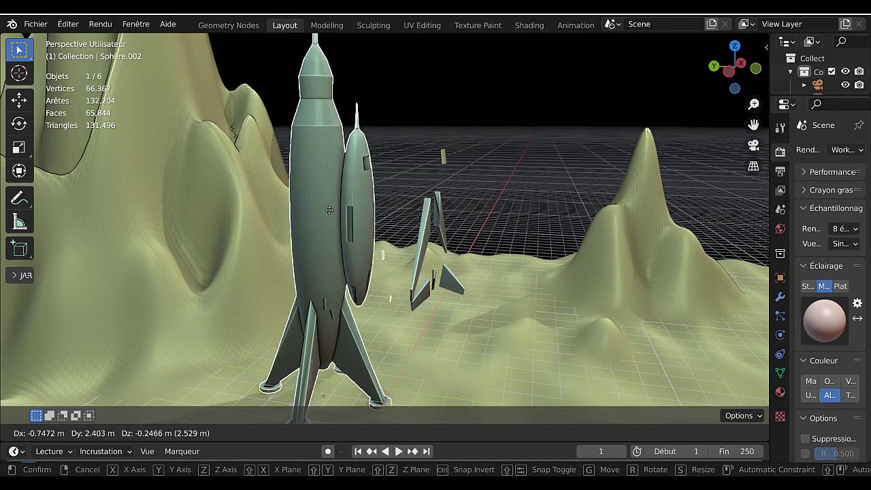
right_click(329, 210)
Step: Select the shuttle's wings, widen the properties area, and open the wings' object constraint settings
left_click(425, 233)
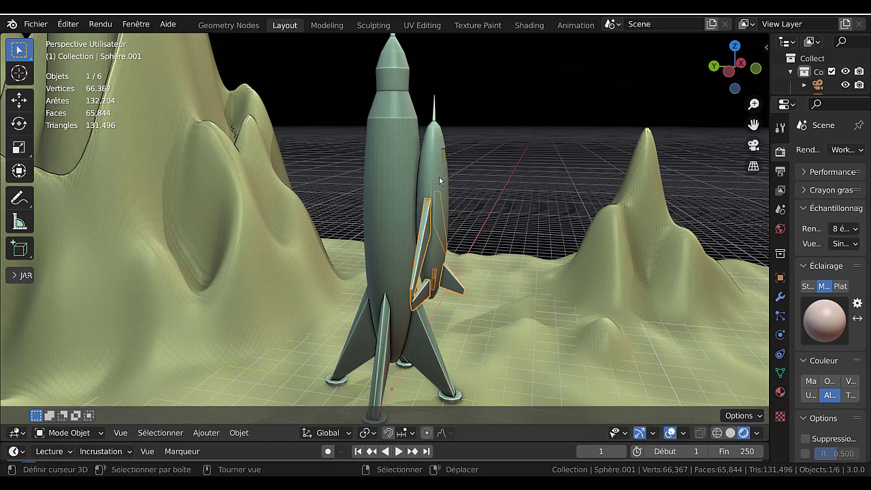
left_click_drag(769, 221, 631, 224)
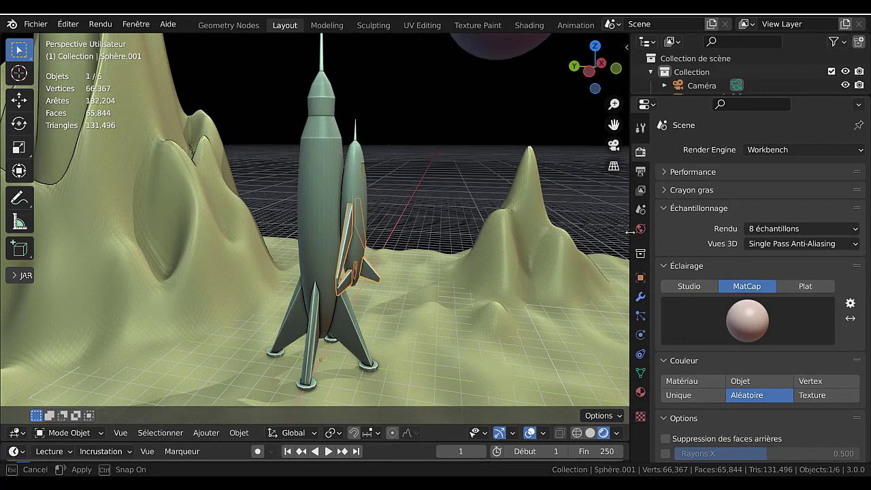
left_click(640, 298)
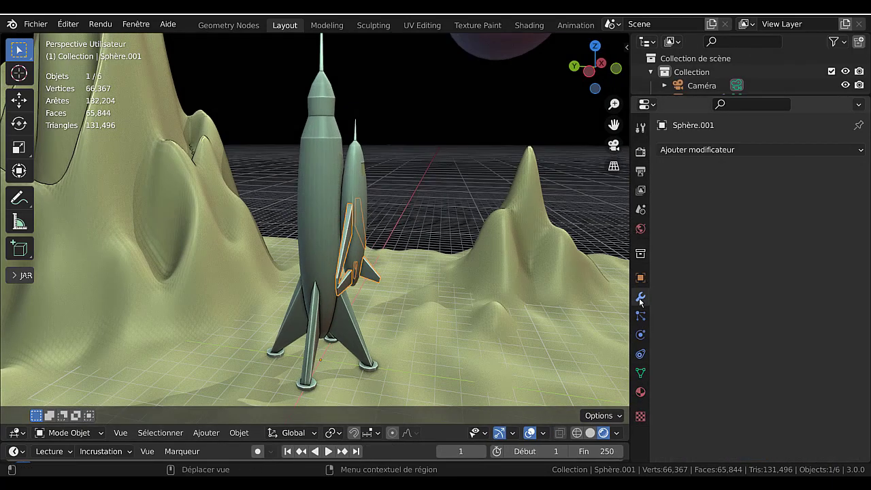
left_click(640, 355)
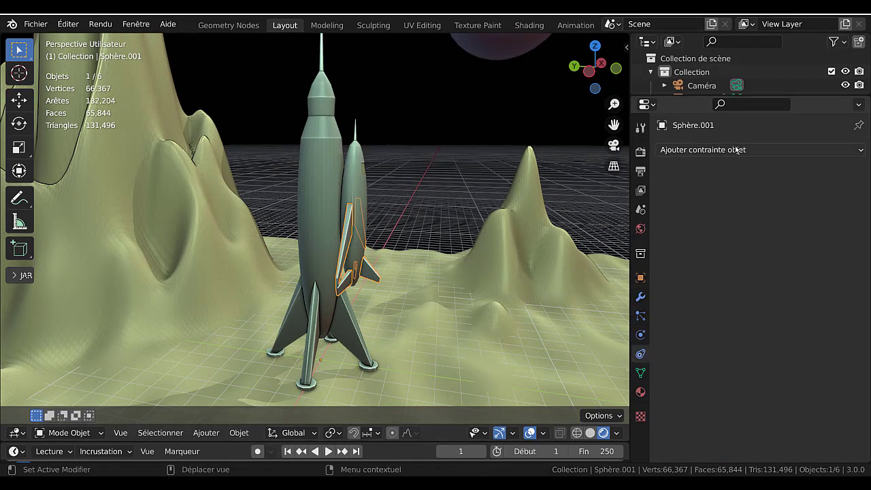
Step: Check the object name of the rocket body, and reselect the shuttle's wings
left_click(311, 191)
left_click(345, 242)
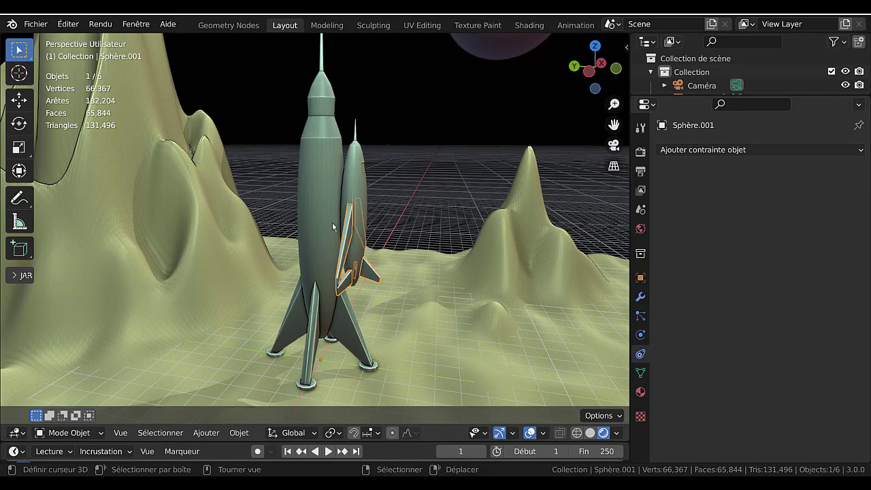
left_click(315, 200)
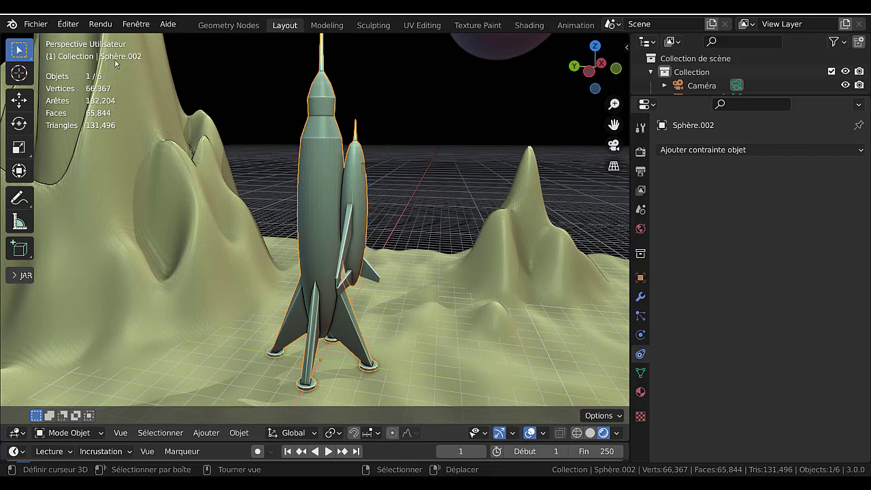
left_click(348, 222)
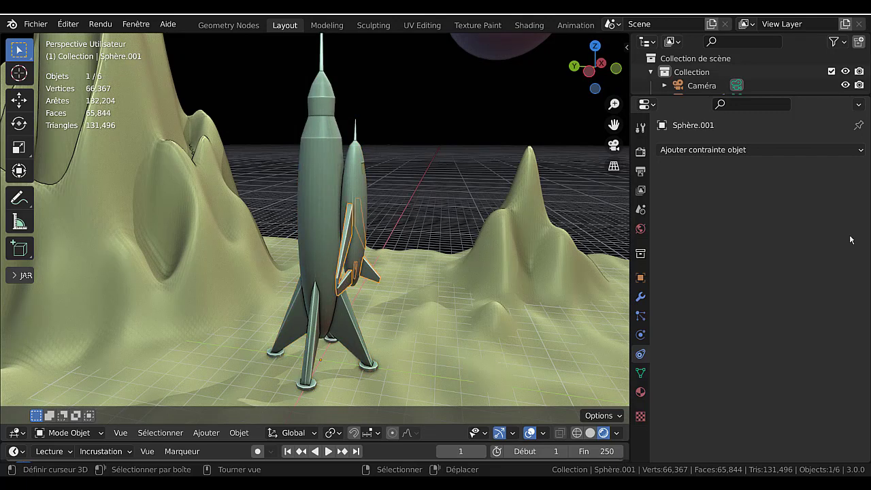
Step: Add an Enfant de (Child Of) constraint to the shuttle's wings with the rocket body, Sphère.002, as its target
left_click(773, 151)
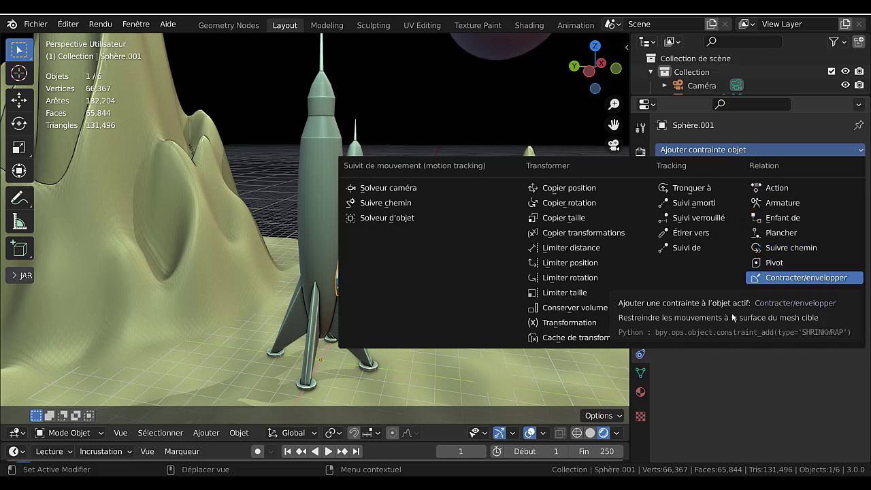
left_click(794, 218)
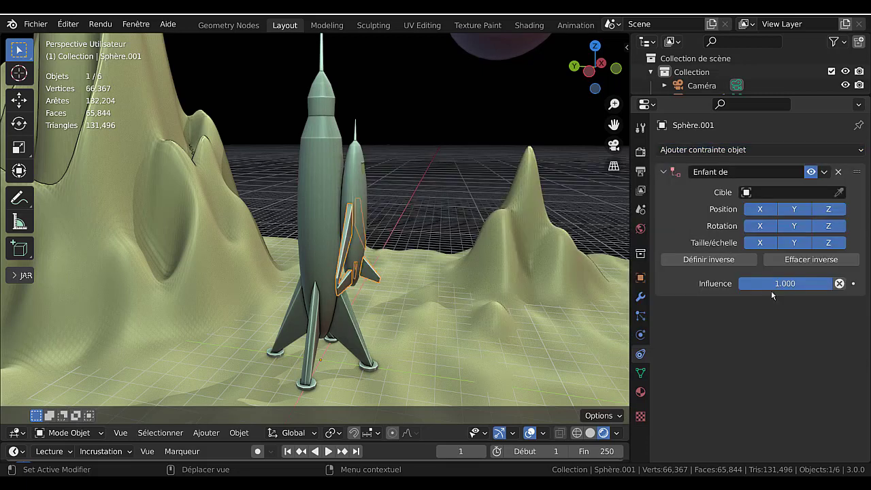
left_click(787, 192)
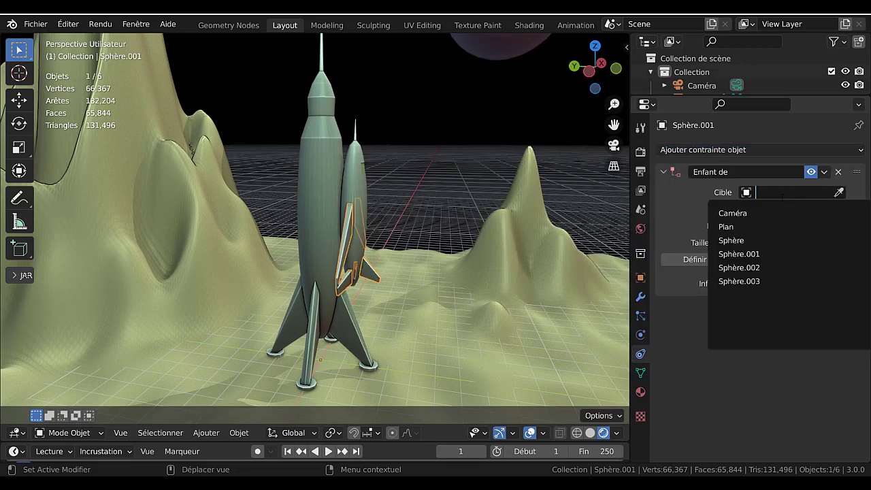
left_click(742, 268)
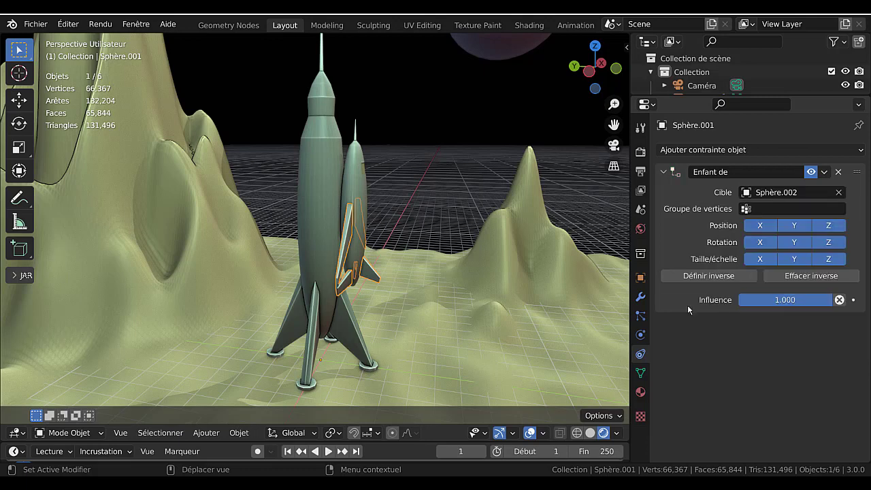
Step: Try moving the rocket body to check that the constrained wings follow it, and cancel the move
left_click(321, 190)
key("g")
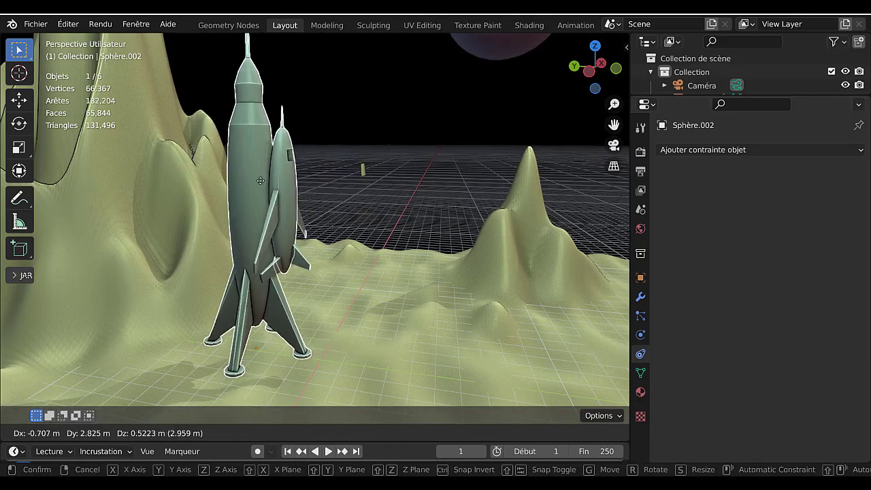
key("Escape")
Step: Add an Enfant de (Child Of) constraint to the shuttle's small window, with the rocket body, Sphère.002, as its target
middle_click_drag(361, 189, 338, 191)
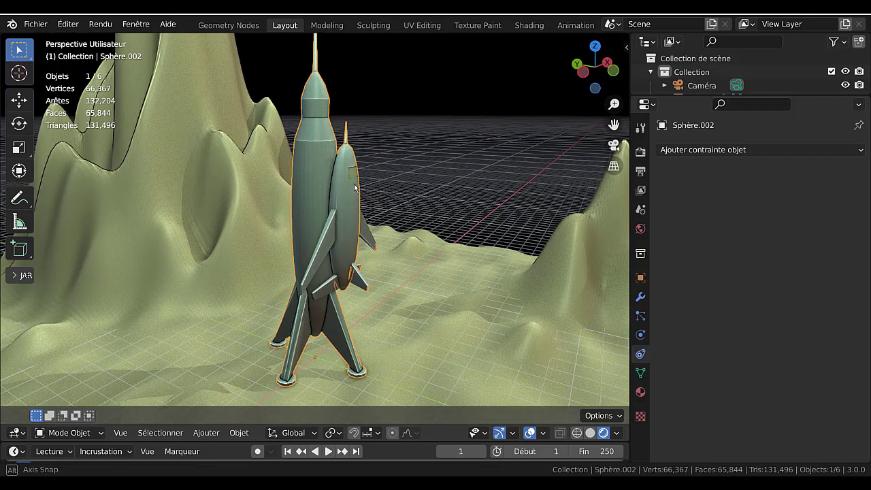
scroll(362, 167, "up", 2)
left_click(370, 148)
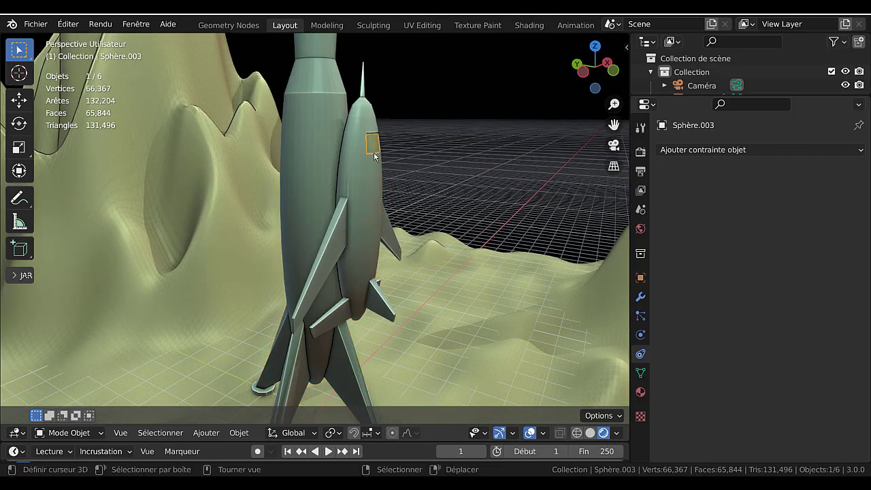
left_click(765, 149)
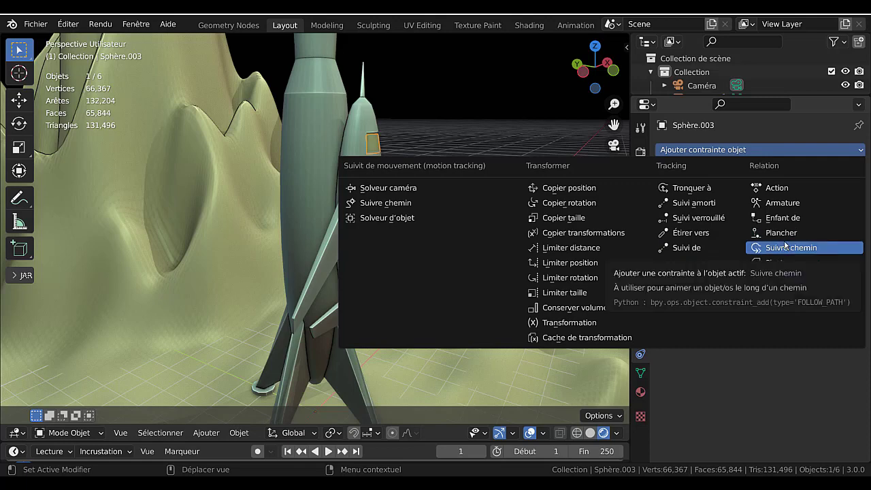
left_click(787, 218)
left_click(782, 193)
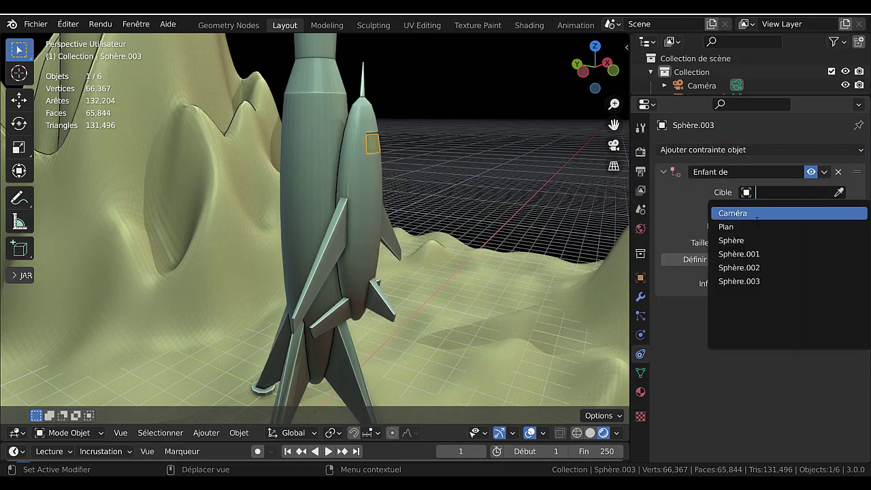
left_click(749, 267)
Step: Try raising the rocket body along Z to check that the wings and window follow it, and cancel the move
left_click(374, 198)
scroll(375, 204, "down", 5)
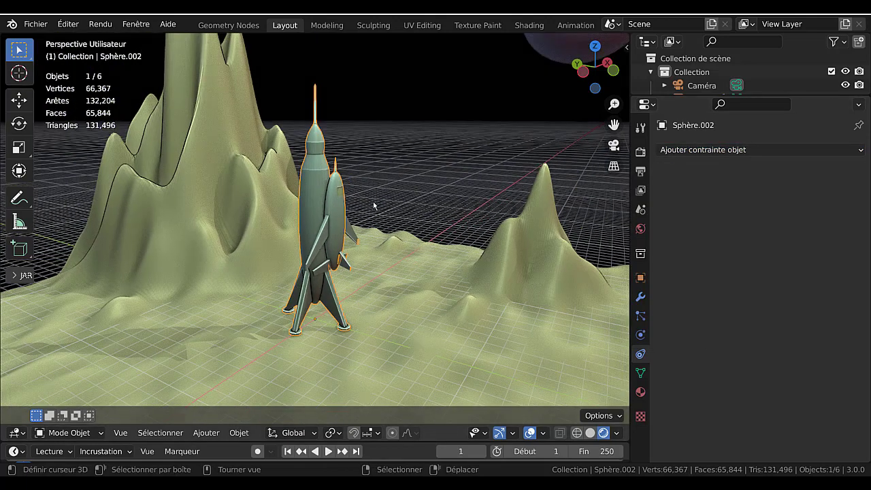
key("g")
key("z")
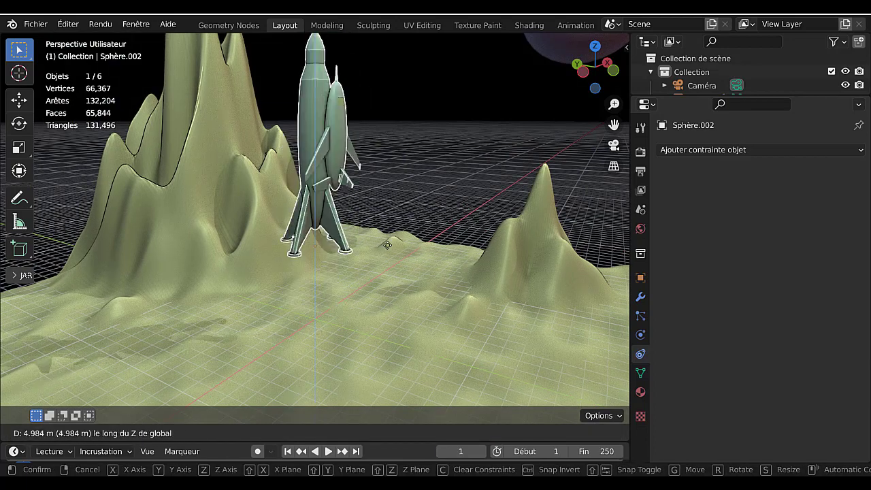
right_click(403, 212)
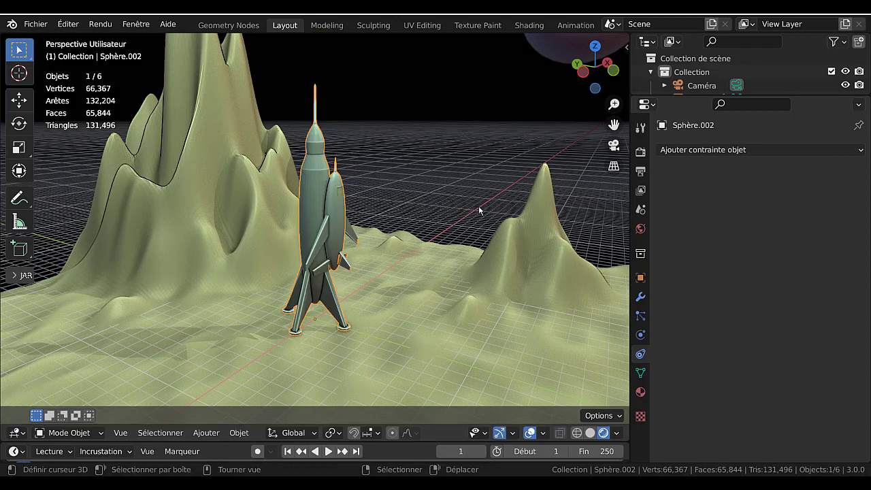
Step: Narrow the properties area to enlarge the 3D view, and deselect the rocket body
middle_click_drag(560, 204, 476, 214)
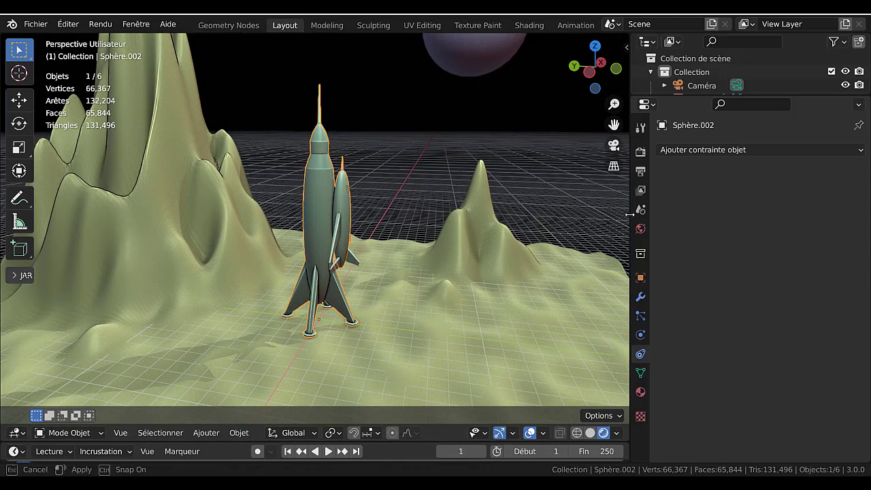
left_click_drag(631, 218, 801, 224)
middle_click_drag(644, 234, 541, 226)
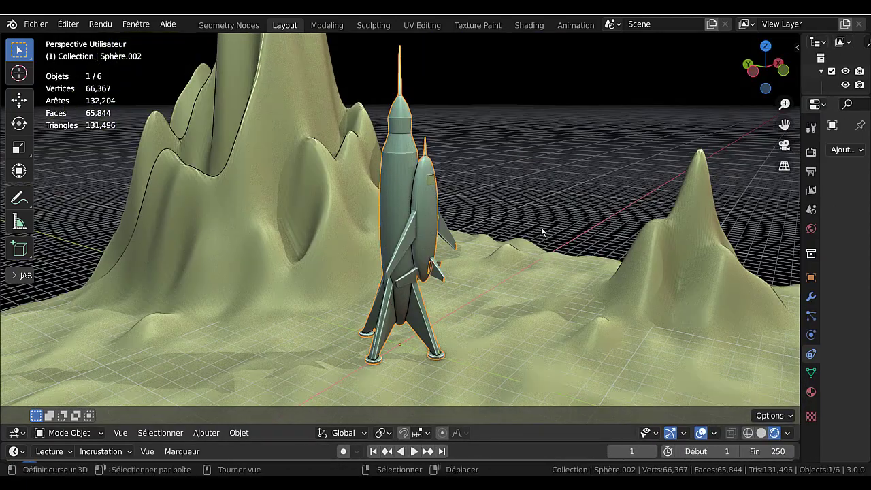
left_click(540, 227)
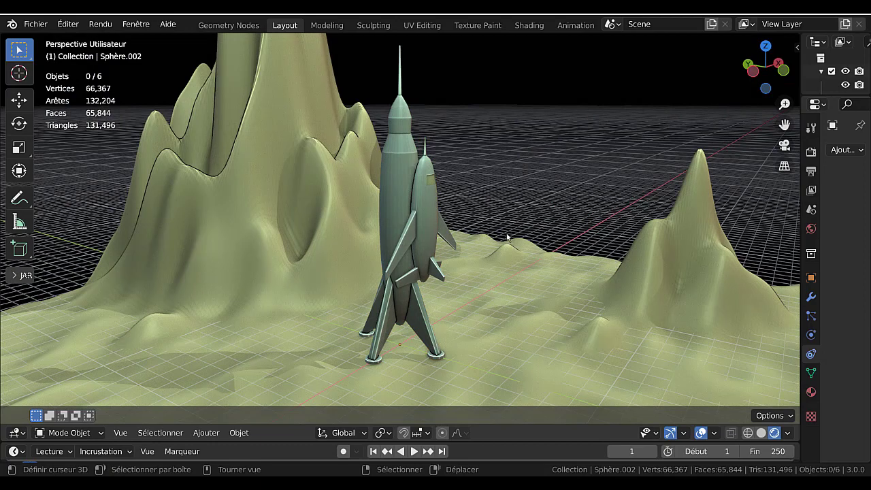
scroll(428, 294, "down", 1)
scroll(427, 293, "down", 2)
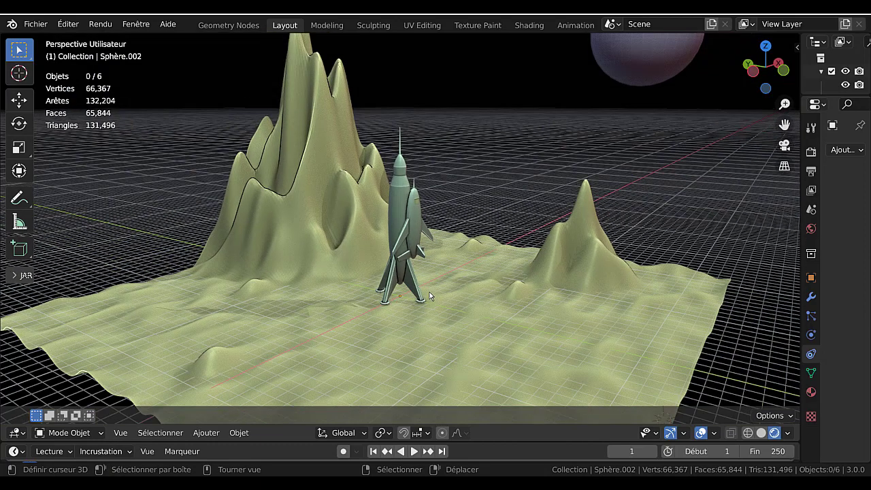
scroll(430, 292, "up", 1)
mouse_move(436, 298)
middle_mouse_down()
mouse_move(492, 288)
mouse_move(462, 281)
mouse_move(452, 291)
middle_mouse_up()
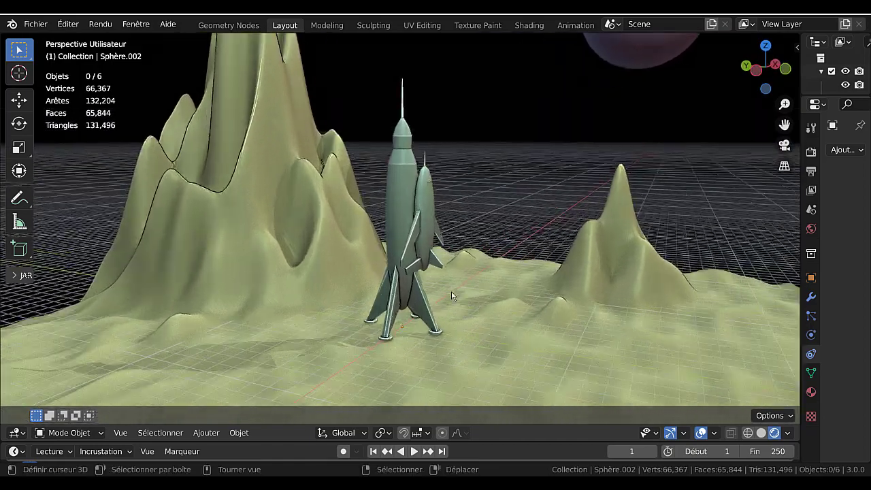
scroll(451, 296, "up", 2)
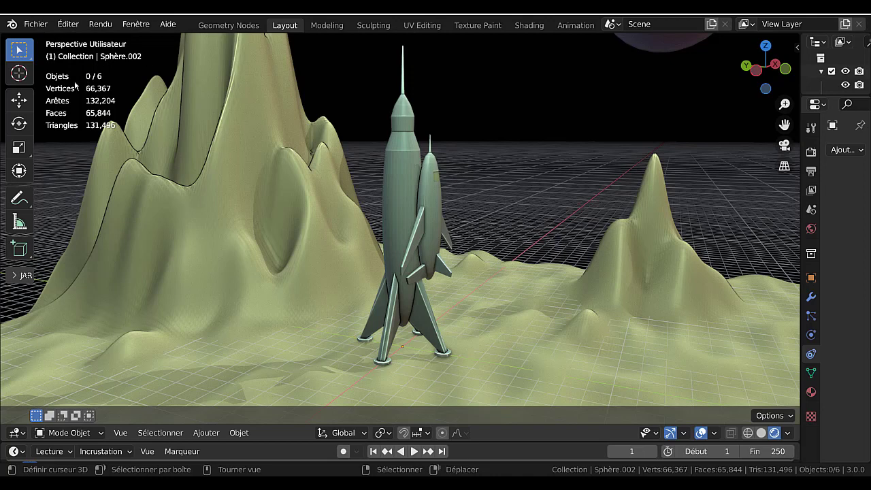
Step: Save the scene as a new file named jkuyt.blend on the desktop
left_click(34, 25)
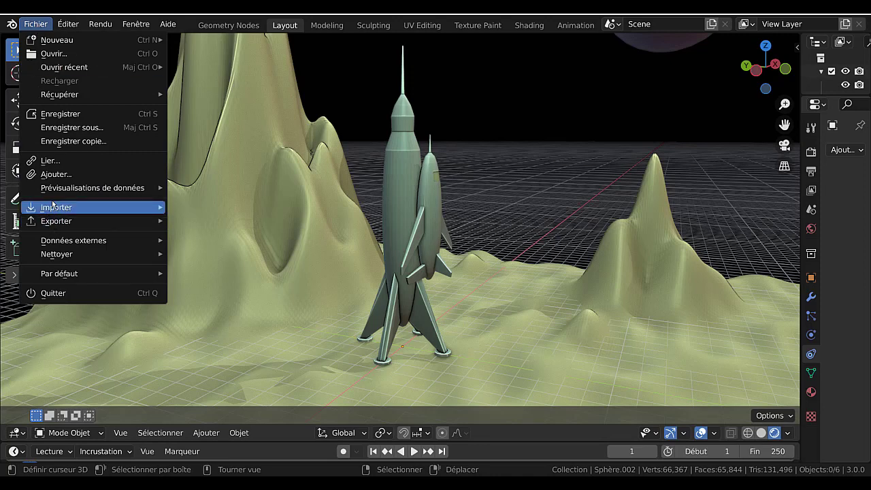
left_click(60, 128)
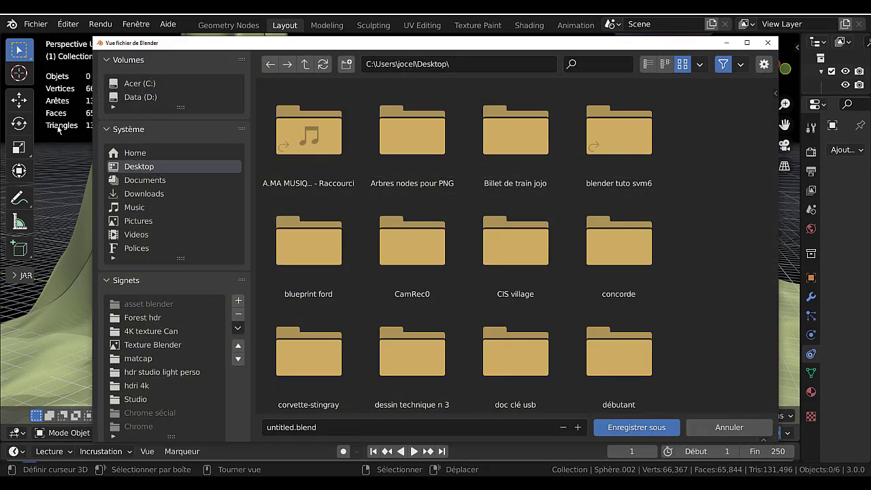
left_click(322, 429)
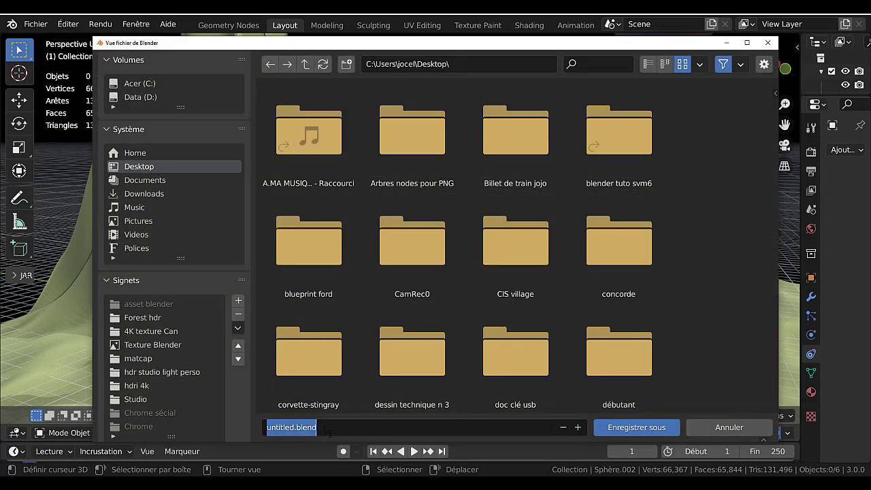
key("BackSpace")
type("jkuyt")
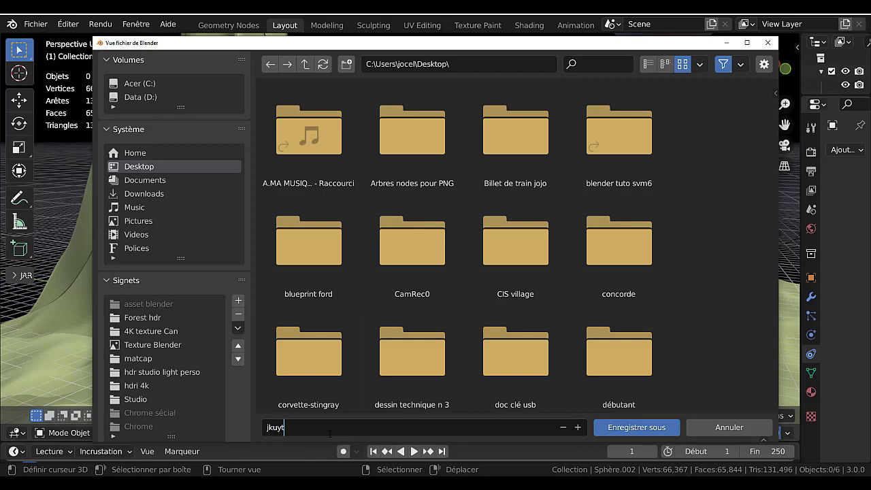
key("Return")
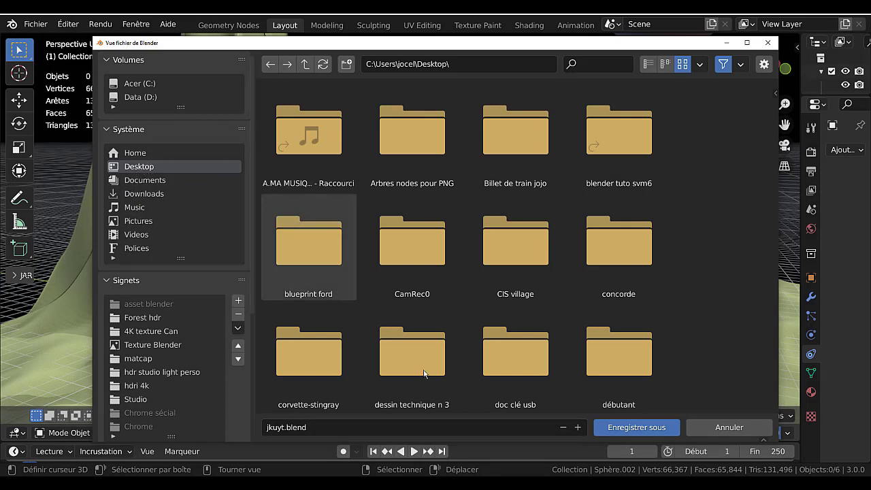
left_click(660, 428)
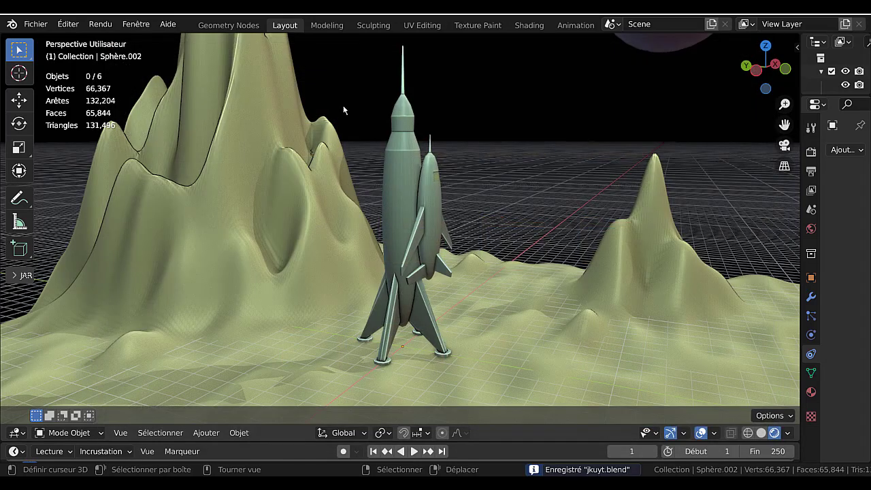
Step: Minimise Blender to the desktop, move the jkuyt file icon beside the guit file with a gap between, and return to Blender
left_click(814, 14)
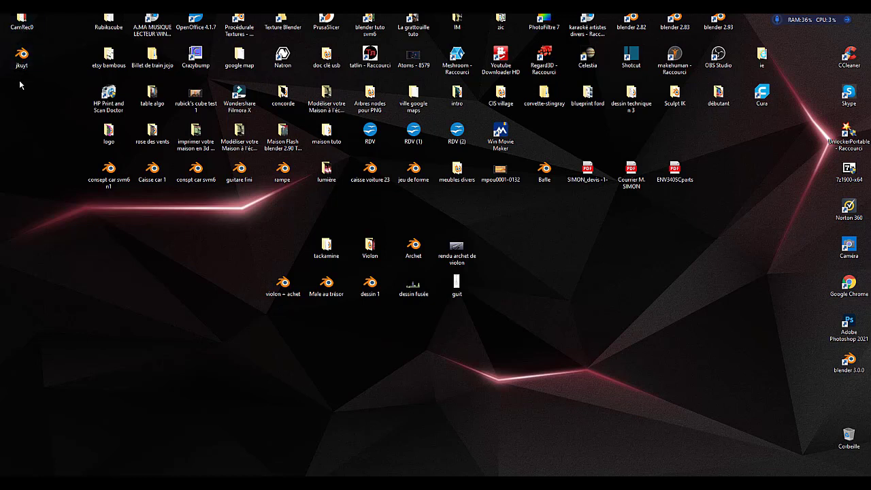
left_click_drag(22, 56, 542, 272)
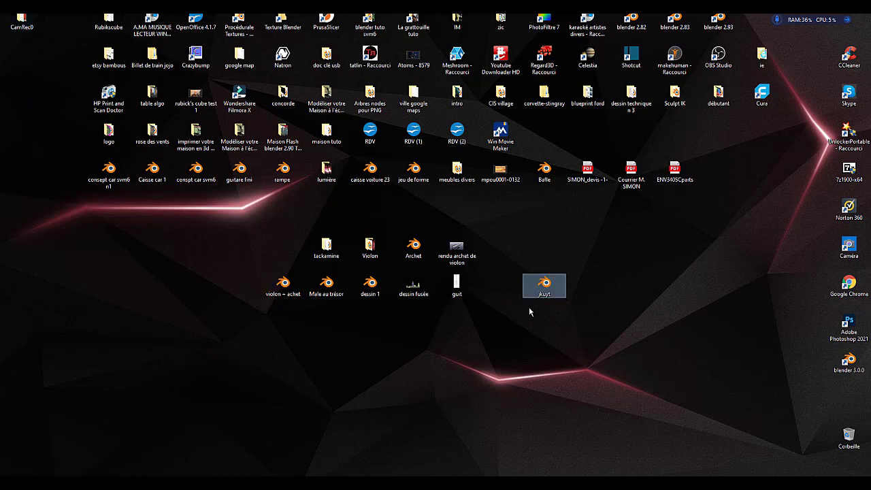
left_click(501, 483)
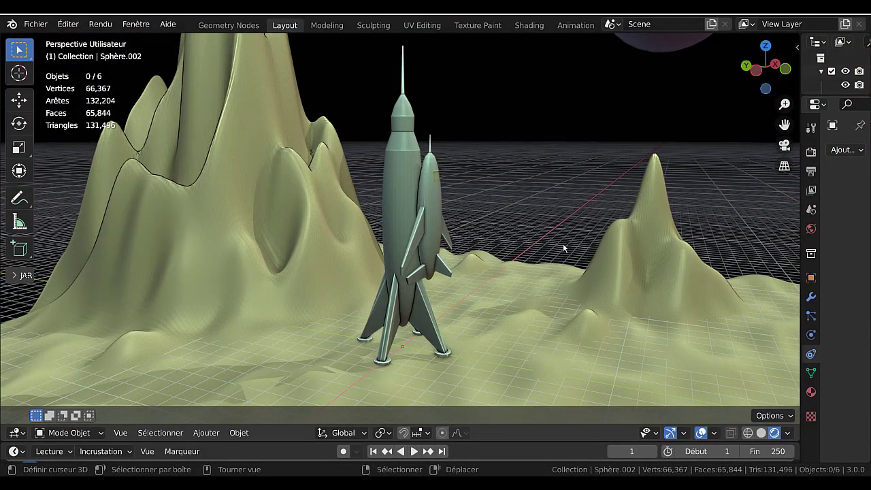
middle_click_drag(564, 249, 537, 255)
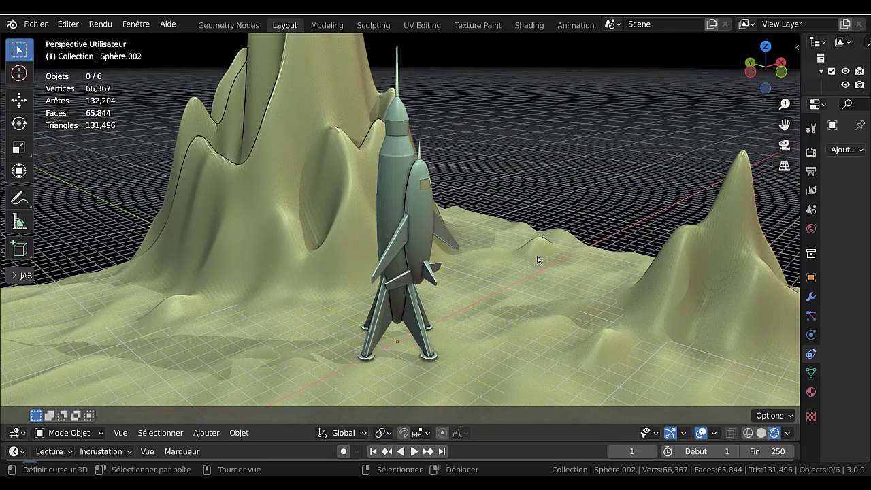
scroll(537, 255, "up", 3)
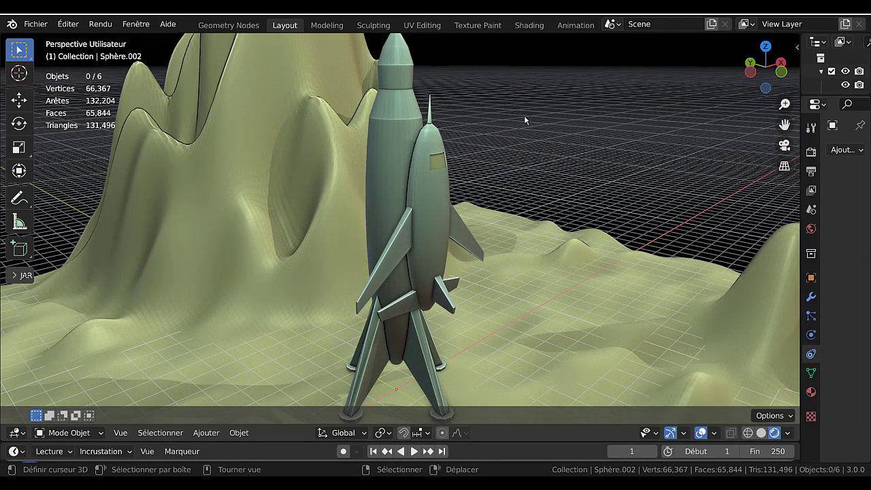